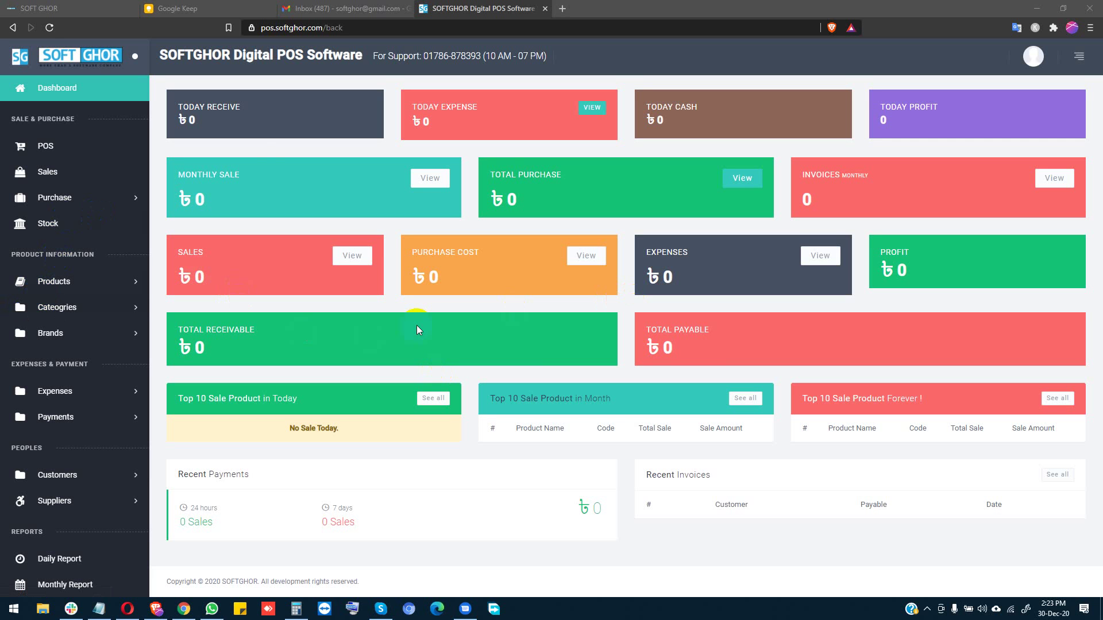
Step: Check the POS screen and confirm the purchases list is empty
{"action": "left_click", "coordinate": [80, 153]}
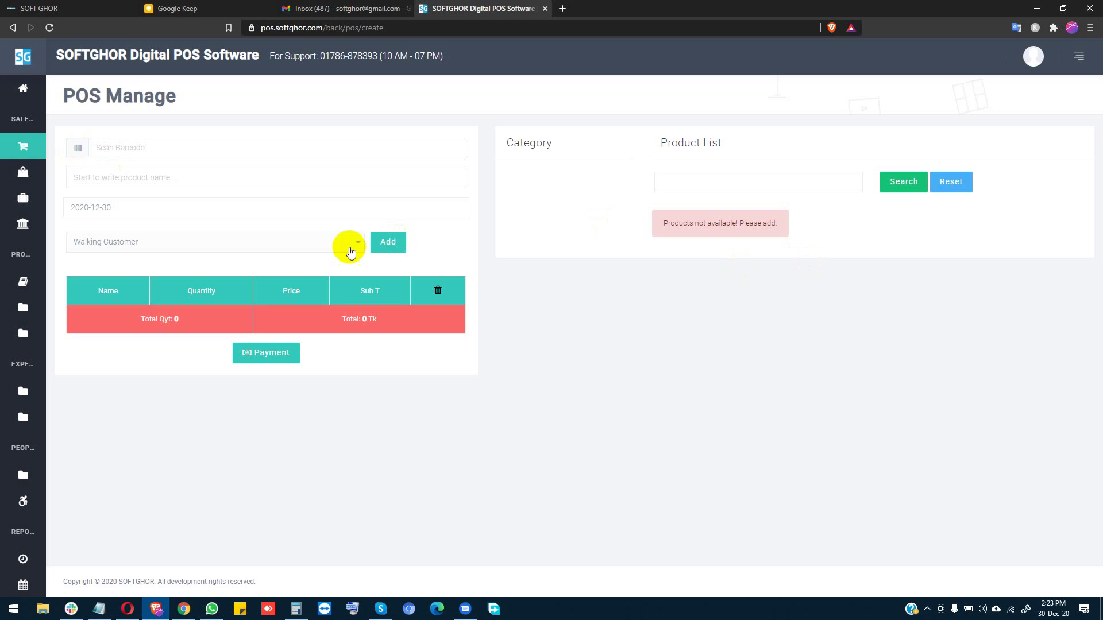
{"action": "left_click", "coordinate": [38, 228]}
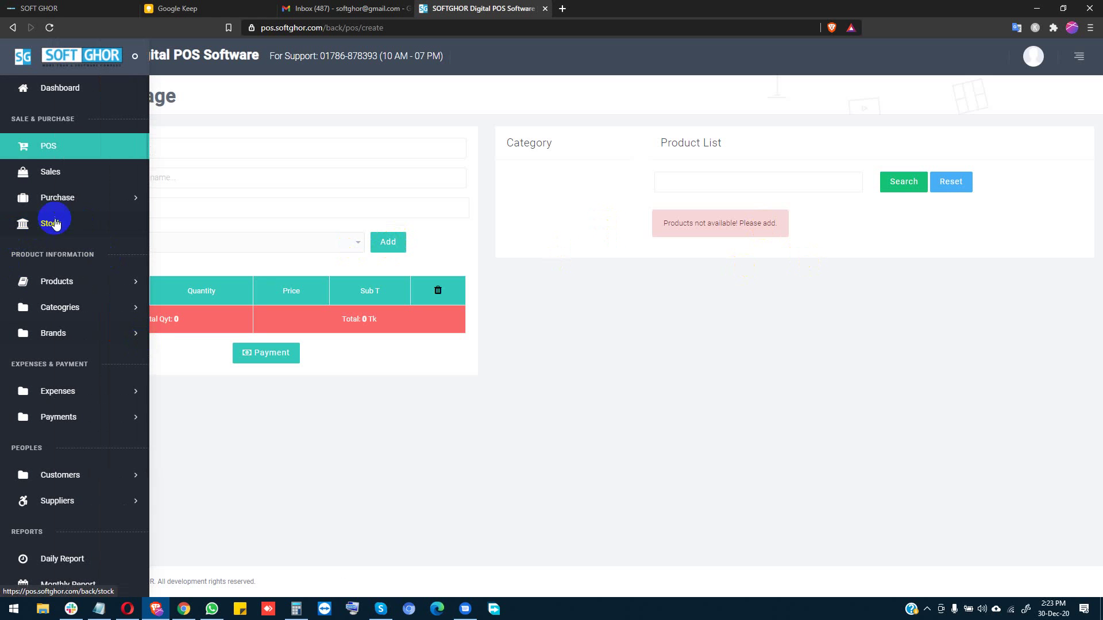
{"action": "left_click", "coordinate": [67, 200]}
{"action": "left_click", "coordinate": [72, 247]}
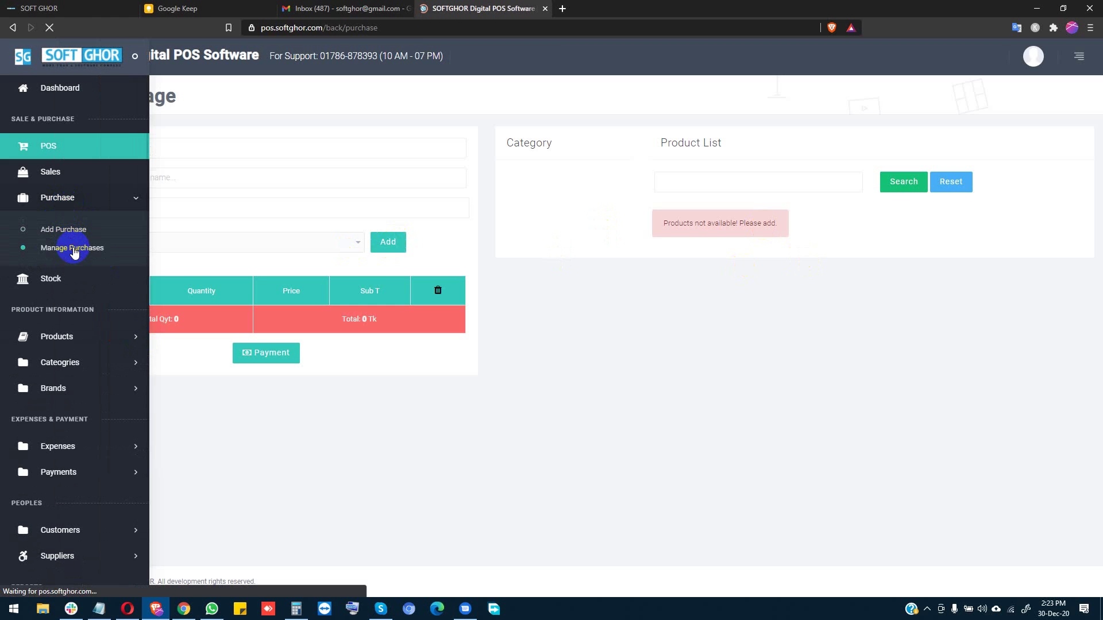
Step: Confirm the products list is empty and bring up the new-category form
{"action": "left_click", "coordinate": [74, 338]}
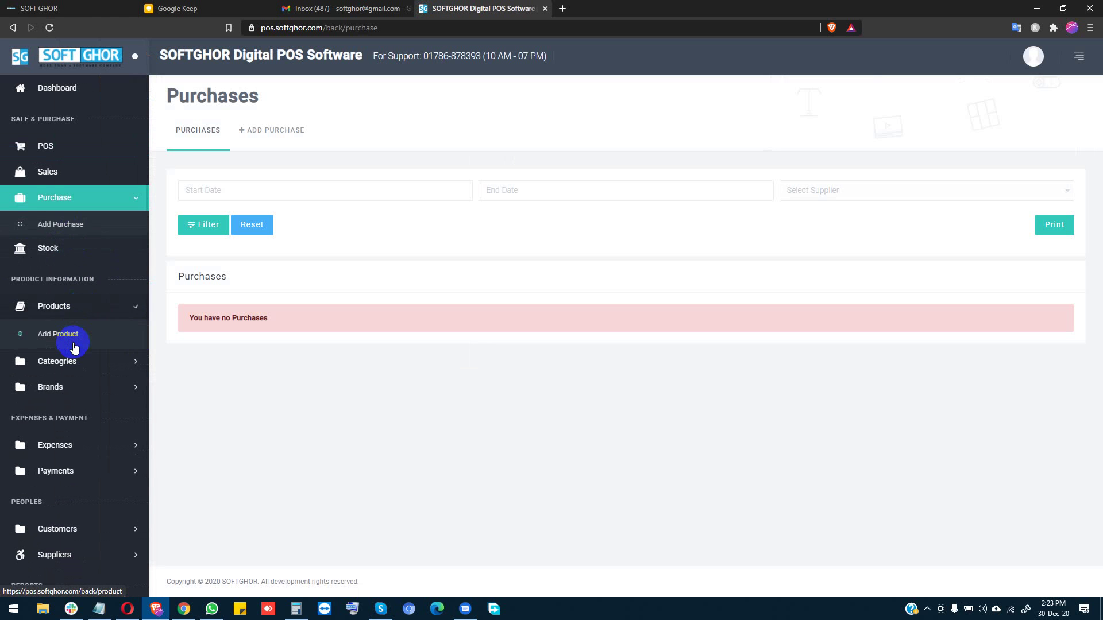
{"action": "left_click", "coordinate": [73, 337]}
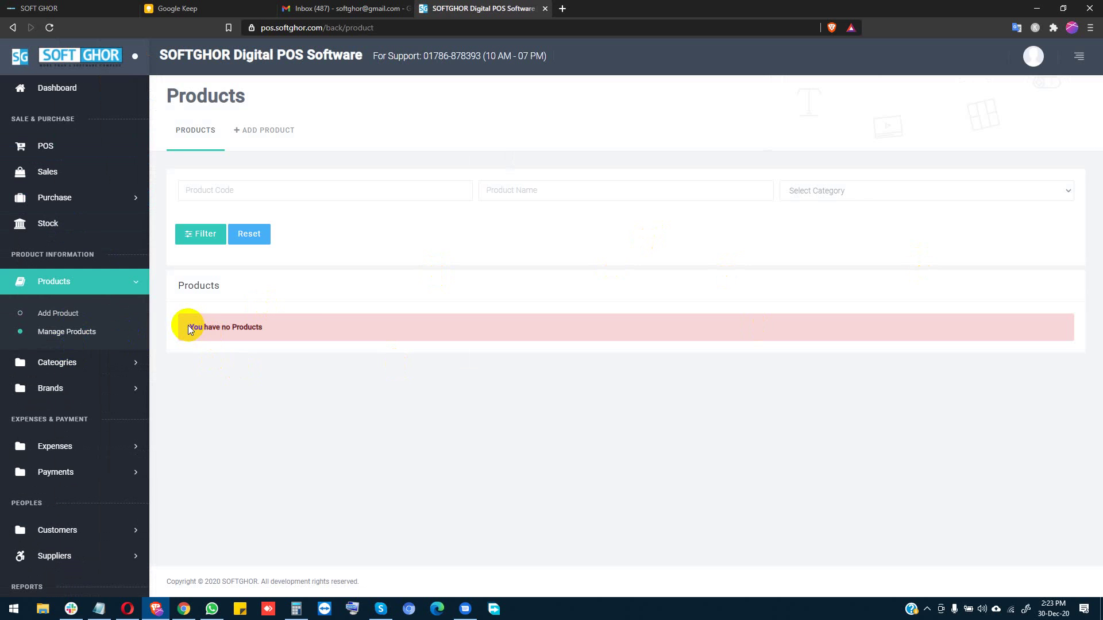
{"action": "left_click", "coordinate": [76, 362]}
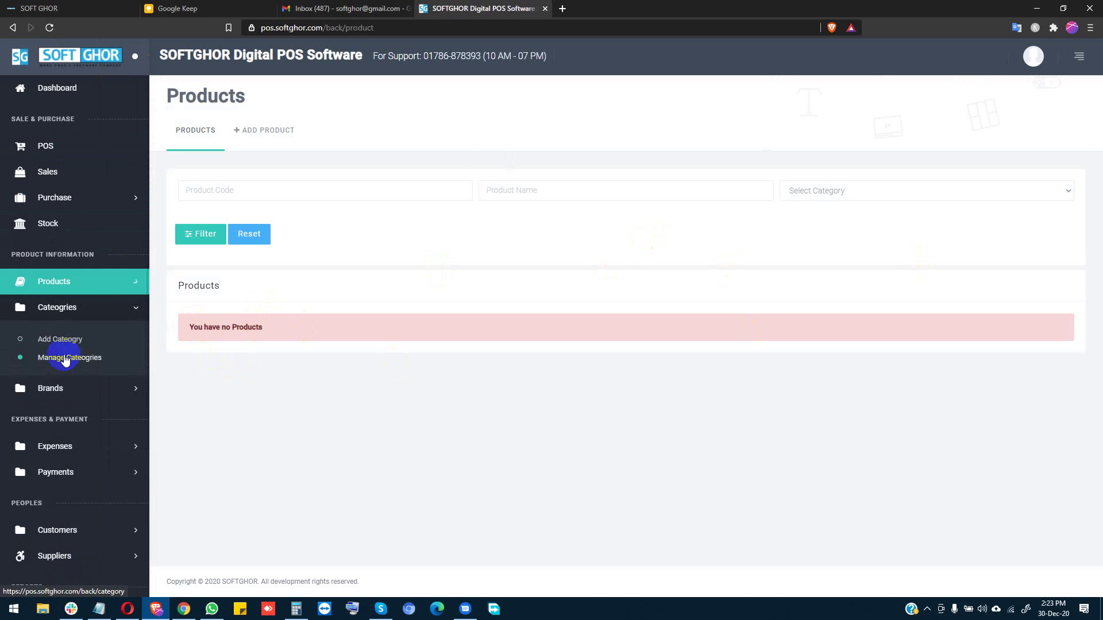
{"action": "left_click", "coordinate": [74, 339]}
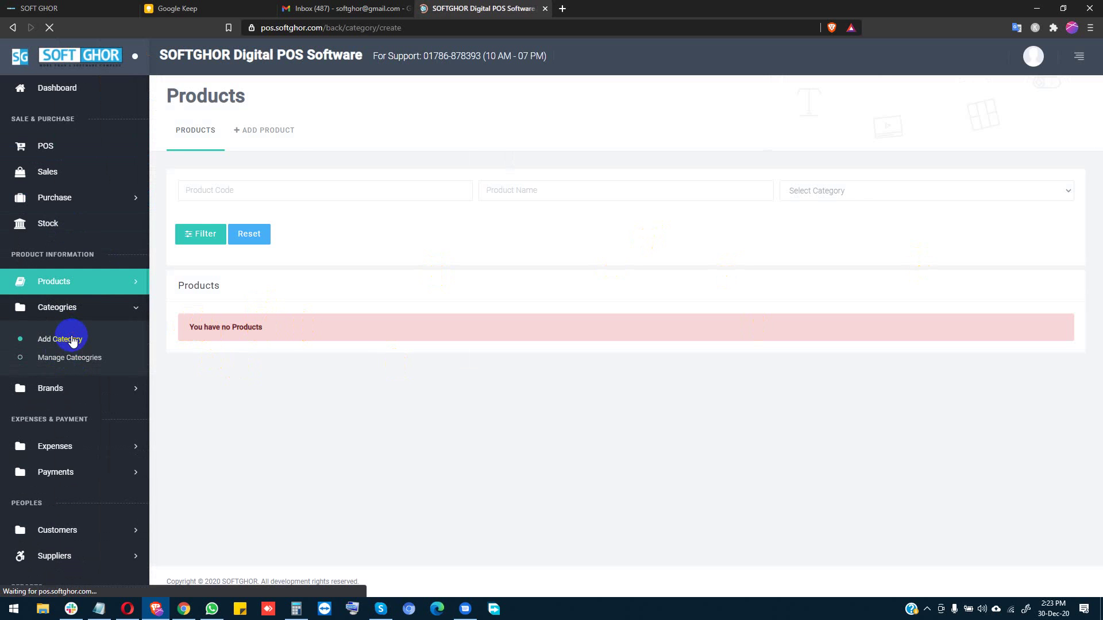
Step: Create a product category named 'Mobile Phone'
{"action": "left_click", "coordinate": [225, 244]}
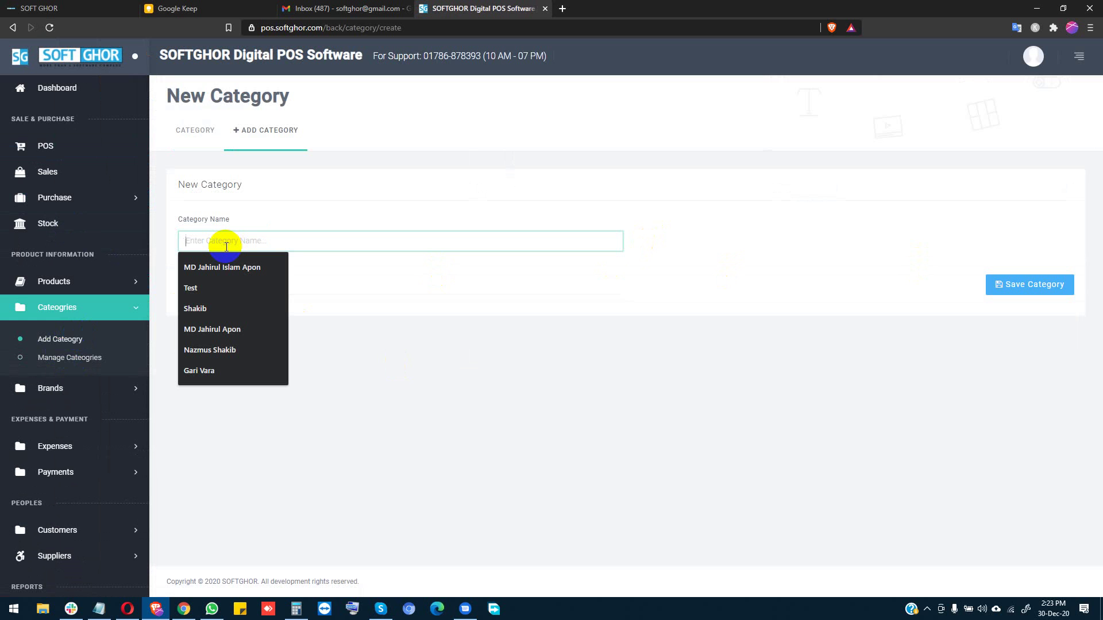
{"action": "type", "text": "Mobile"}
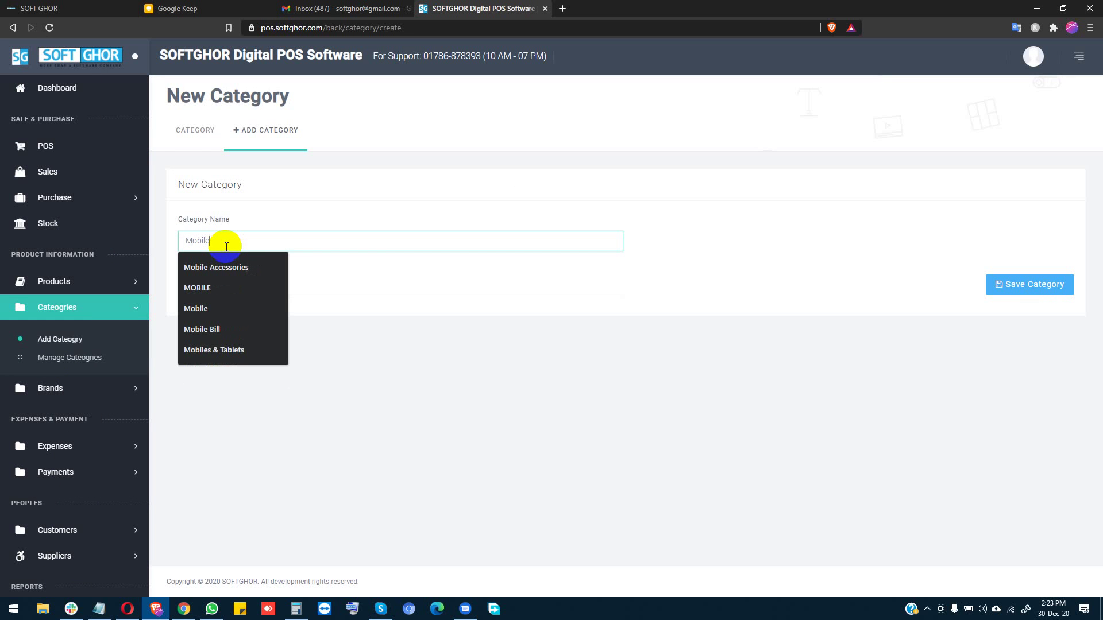
{"action": "type", "text": " Phone"}
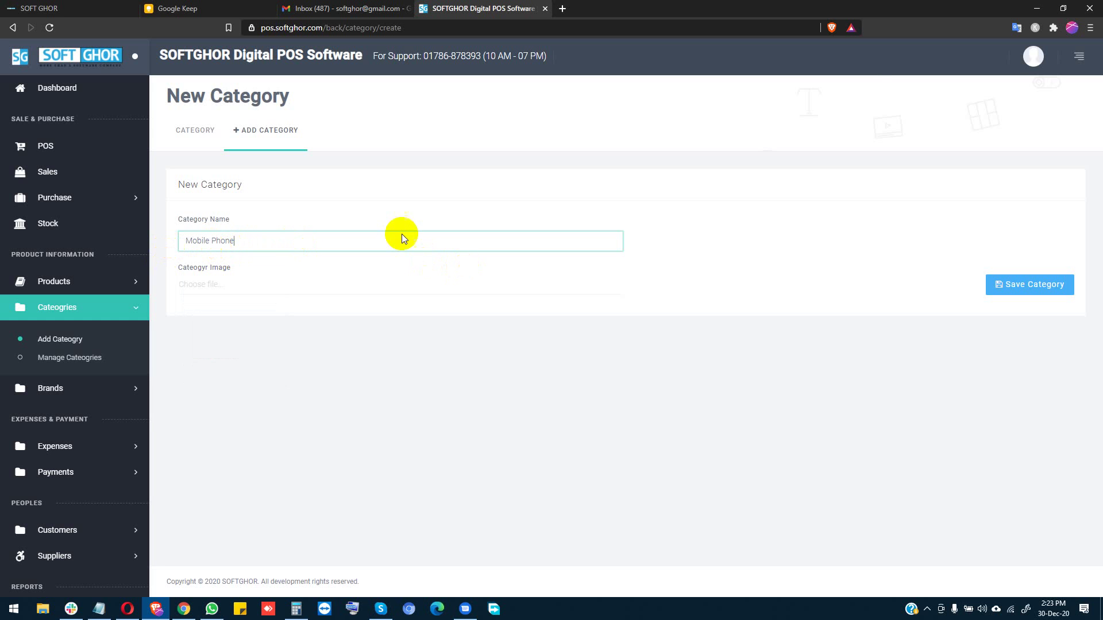
{"action": "left_click", "coordinate": [1015, 293]}
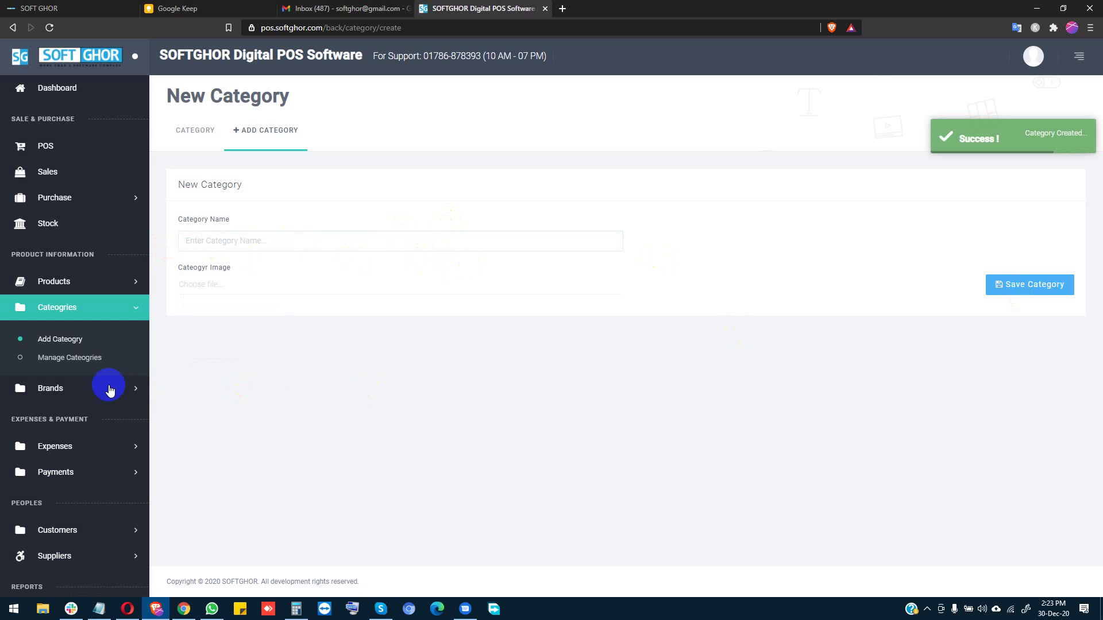
{"action": "left_click", "coordinate": [74, 390]}
Step: Add a brand named 'Samsung', fixing the 'samsing' typo before saving
{"action": "left_click", "coordinate": [68, 383]}
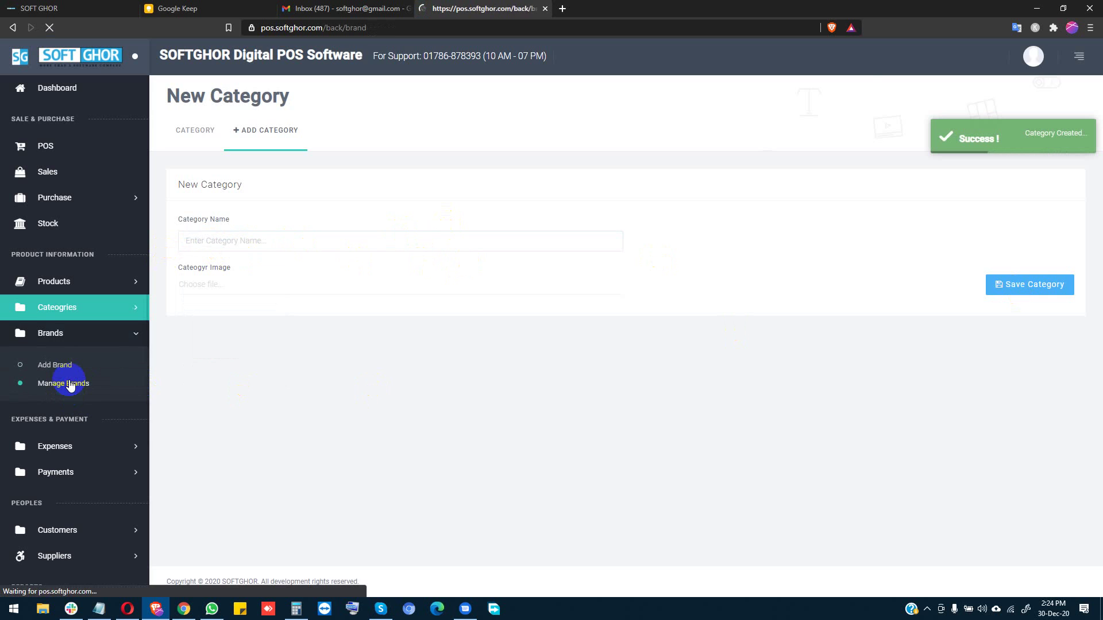
{"action": "left_click", "coordinate": [242, 143]}
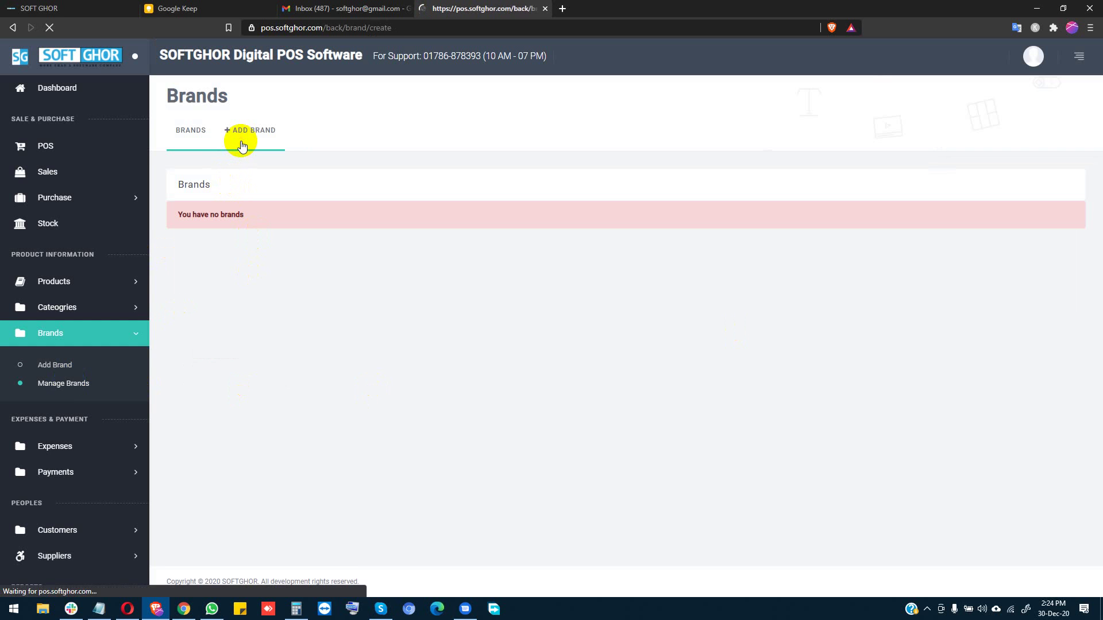
{"action": "left_click", "coordinate": [256, 237]}
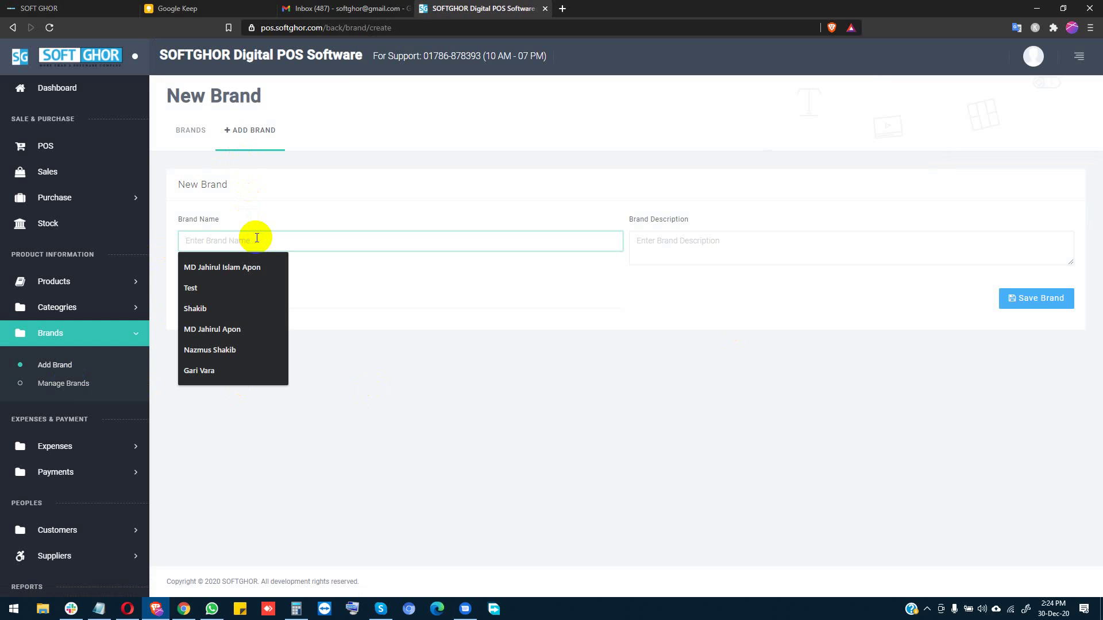
{"action": "type", "text": "sams"}
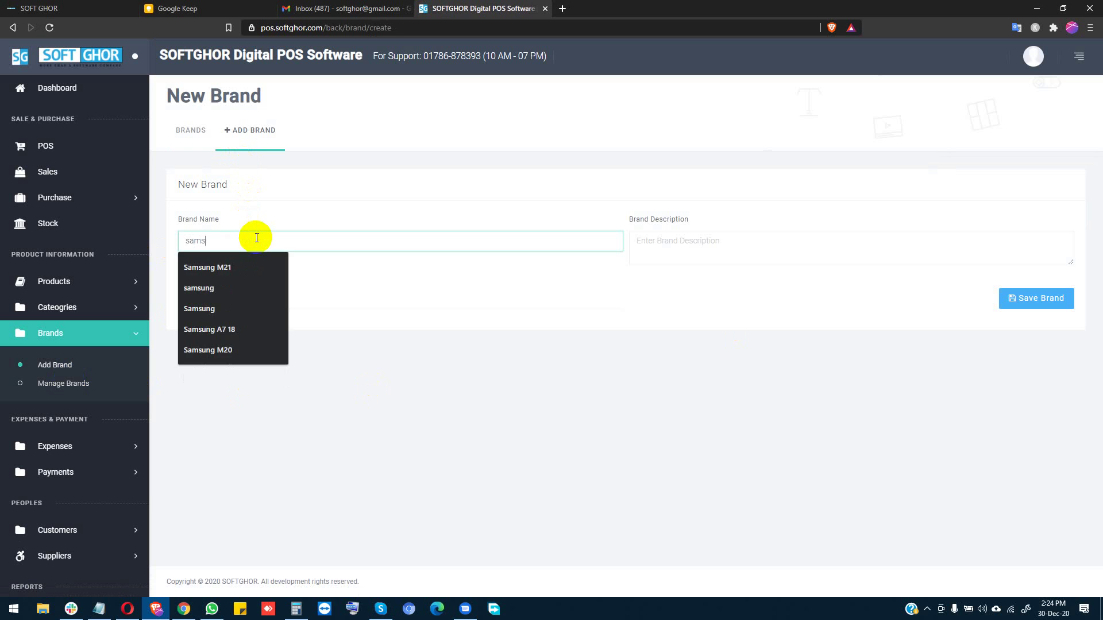
{"action": "type", "text": "ing"}
{"action": "double_click", "coordinate": [256, 238]}
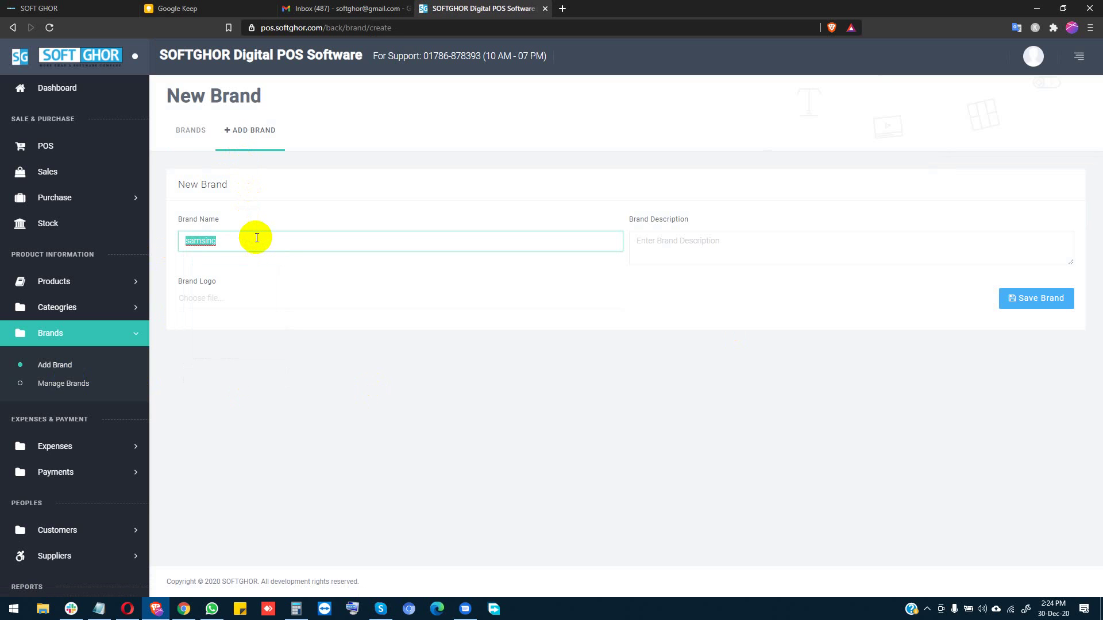
{"action": "type", "text": "Samsung"}
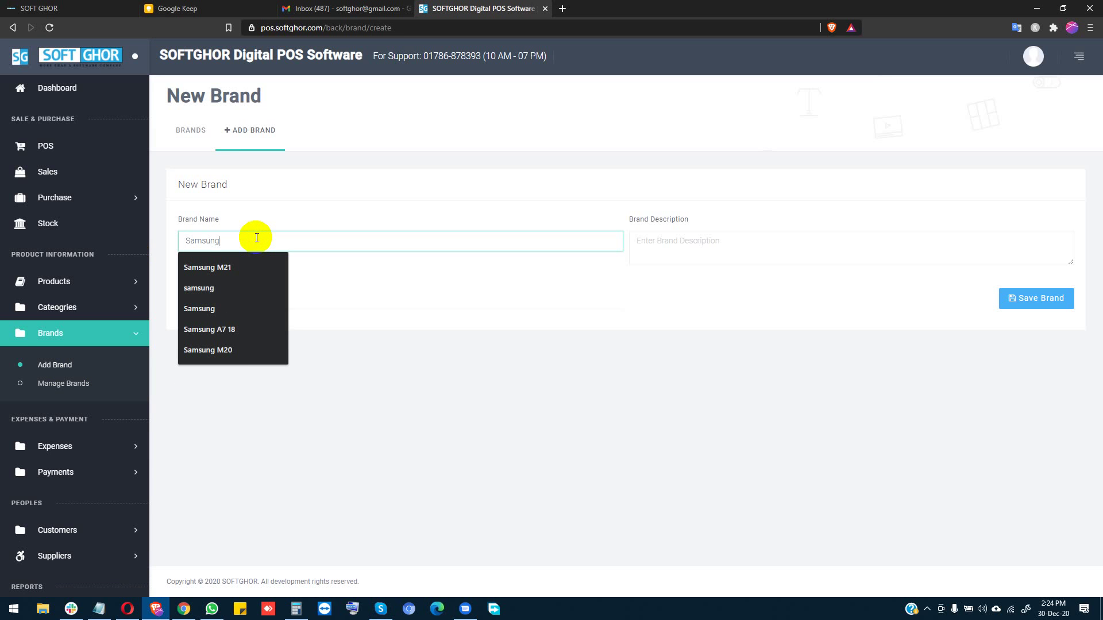
{"action": "left_click", "coordinate": [230, 306]}
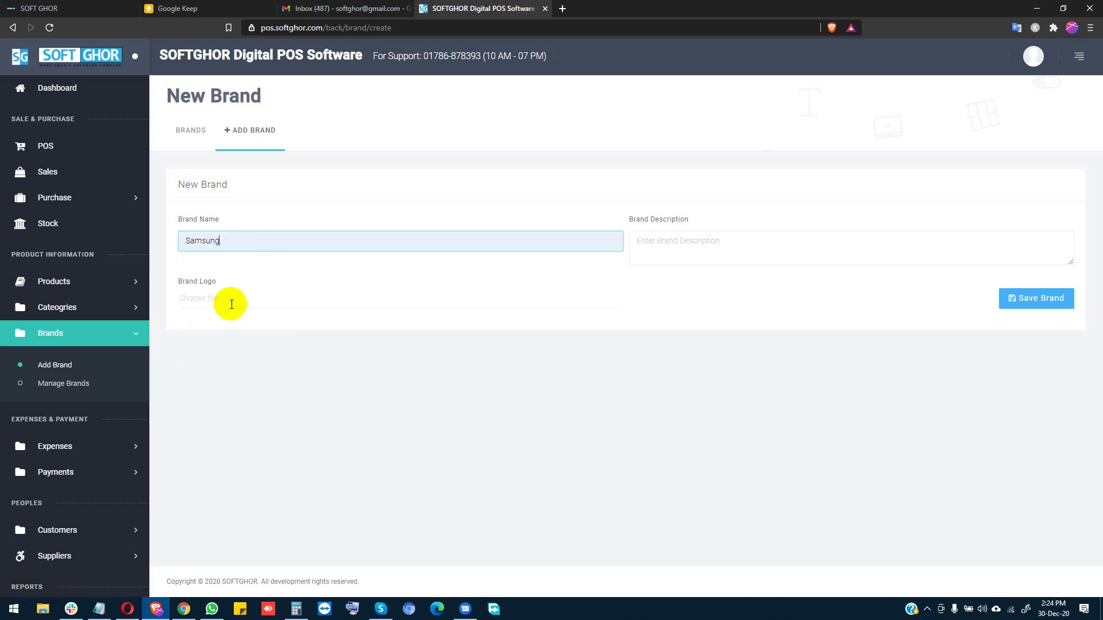
{"action": "left_click", "coordinate": [1066, 298]}
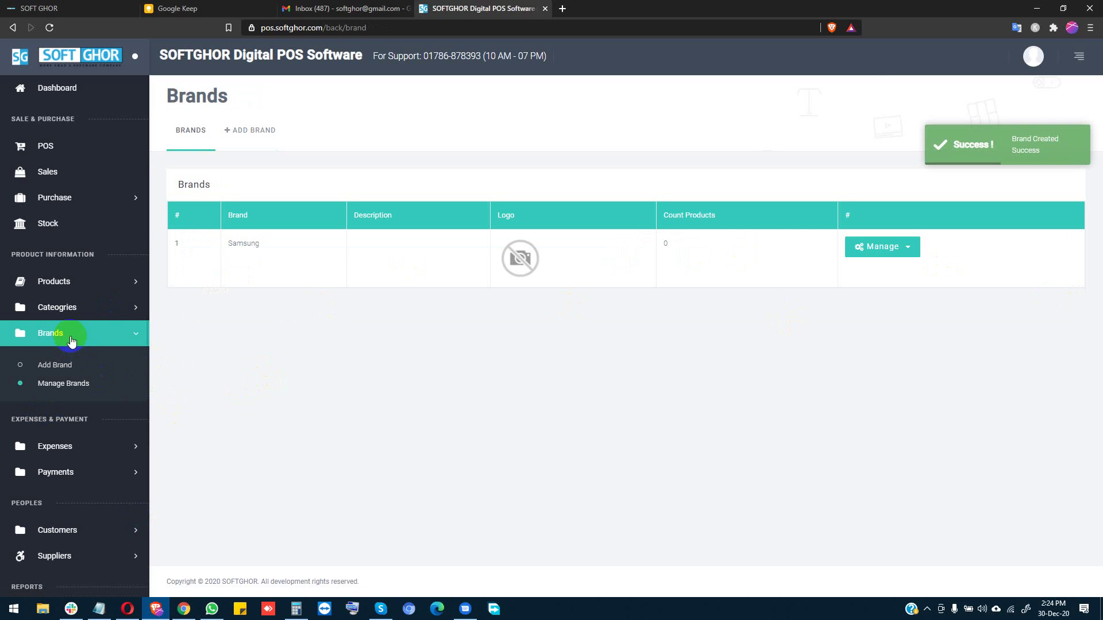
{"action": "left_click", "coordinate": [68, 282]}
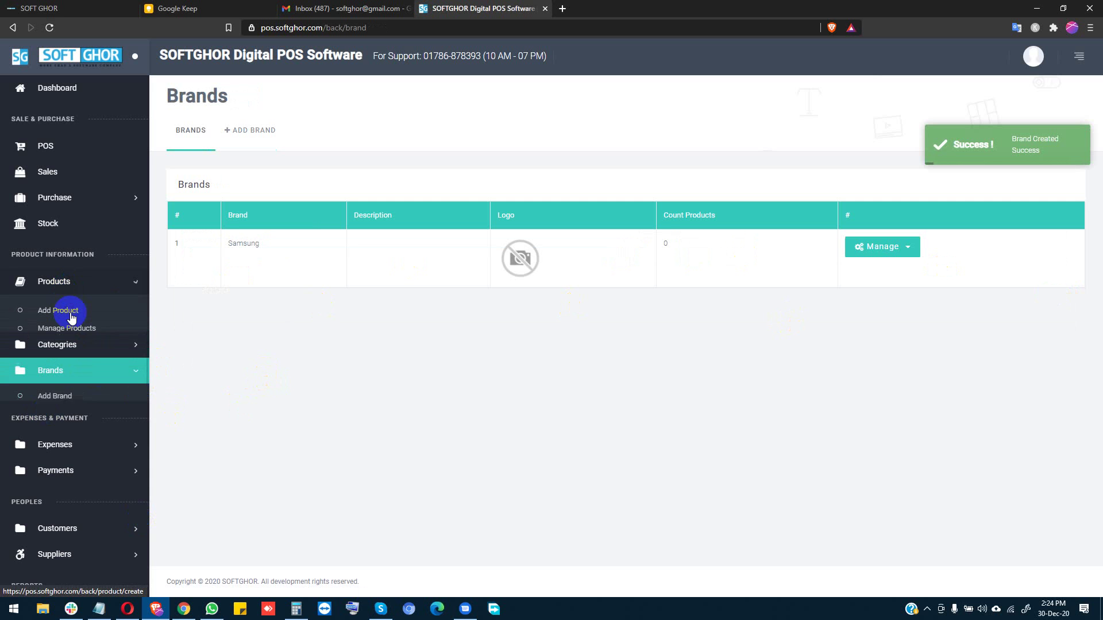
Step: Start a new product named Samsung M21 with product code SM21
{"action": "left_click", "coordinate": [62, 315]}
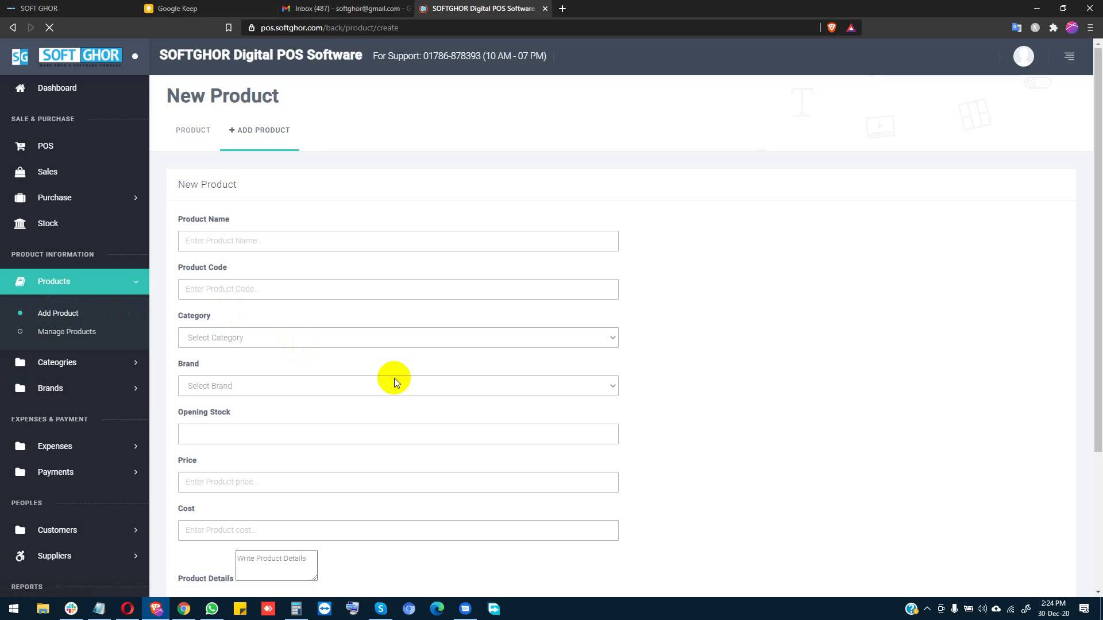
{"action": "left_click", "coordinate": [229, 248]}
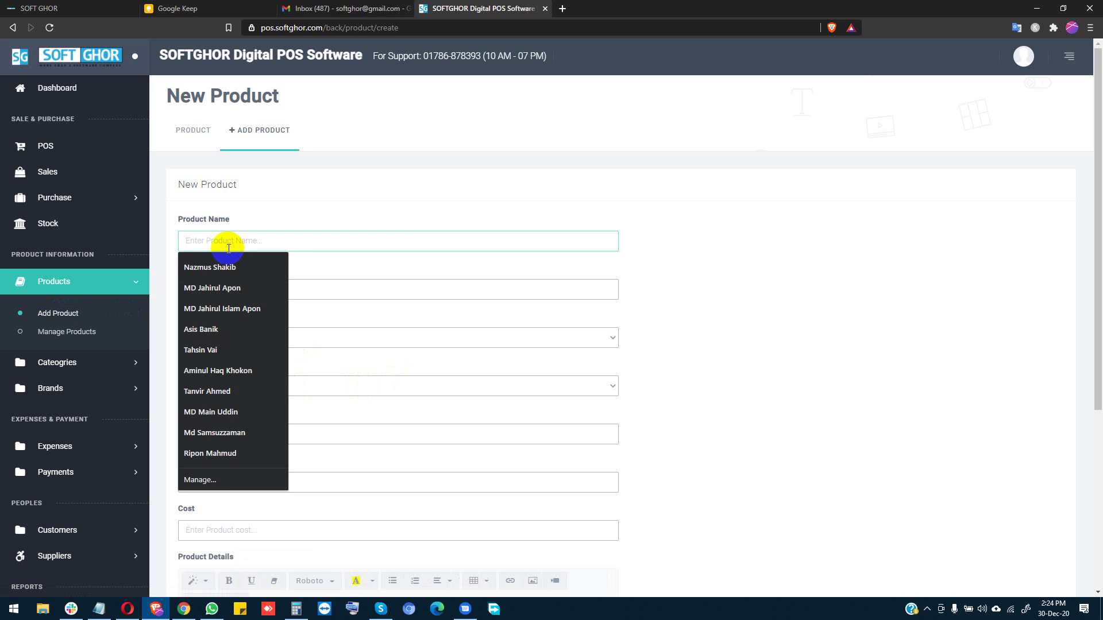
{"action": "type", "text": "Sam"}
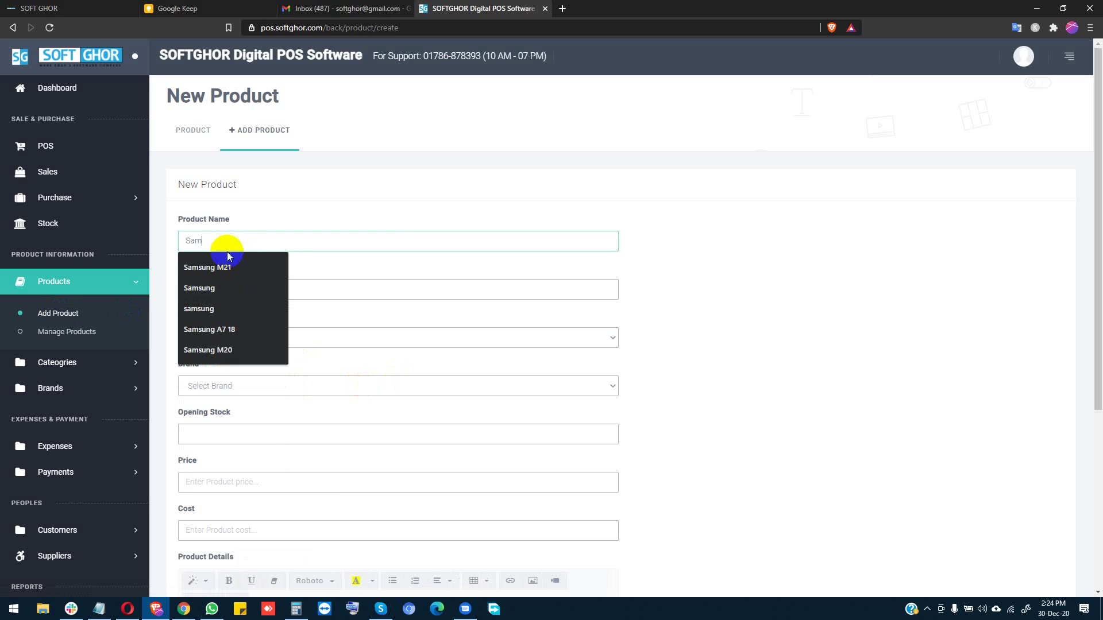
{"action": "left_click", "coordinate": [228, 266]}
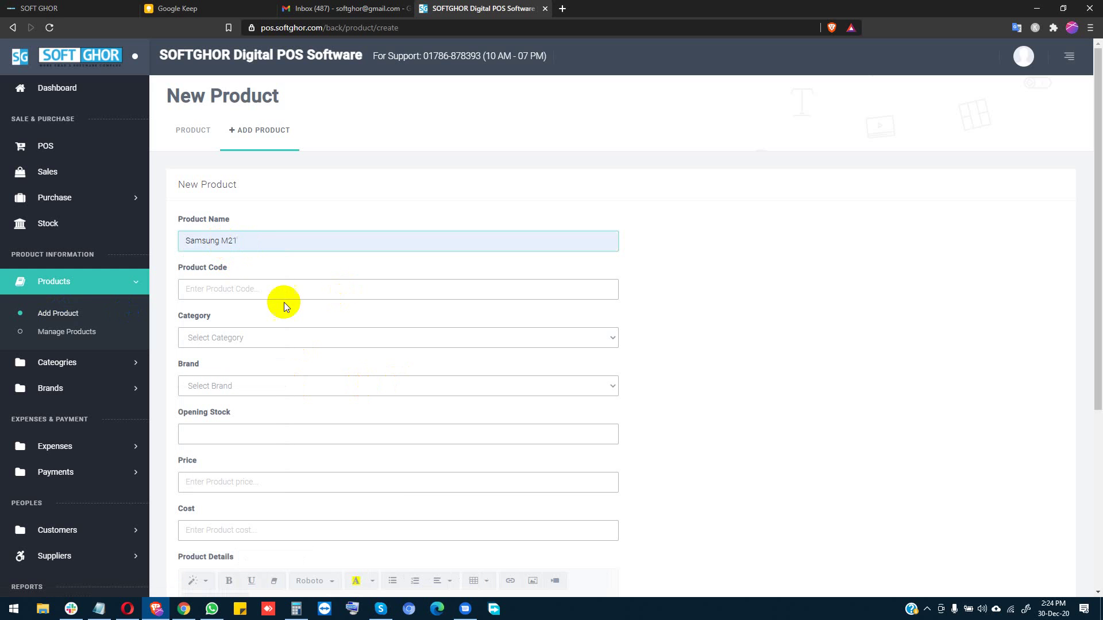
{"action": "left_click", "coordinate": [256, 289]}
{"action": "type", "text": "S"}
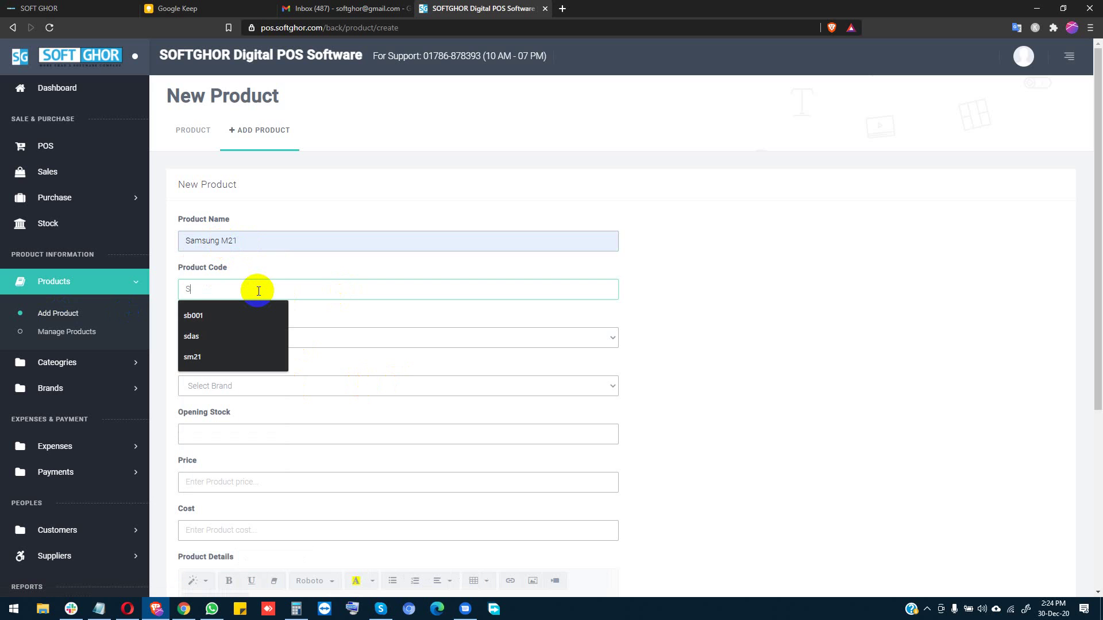
{"action": "type", "text": "m"}
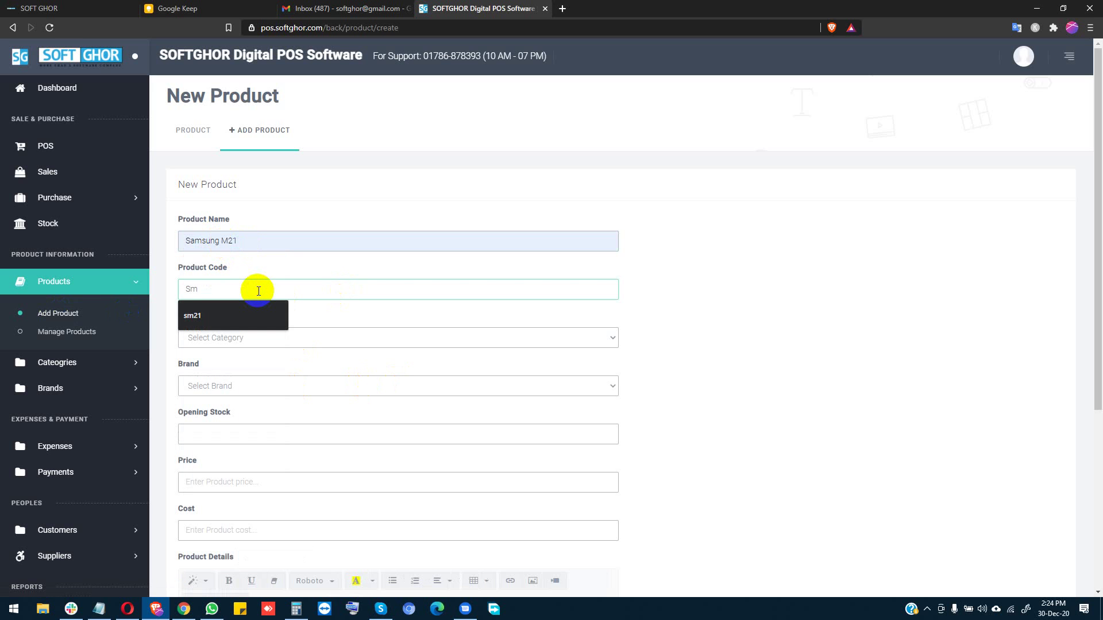
{"action": "key", "text": "BackSpace"}
{"action": "type", "text": "M21"}
{"action": "left_click", "coordinate": [742, 313]}
Step: Set the product's category to Mobile Phone and its brand to Samsung
{"action": "left_click", "coordinate": [281, 338]}
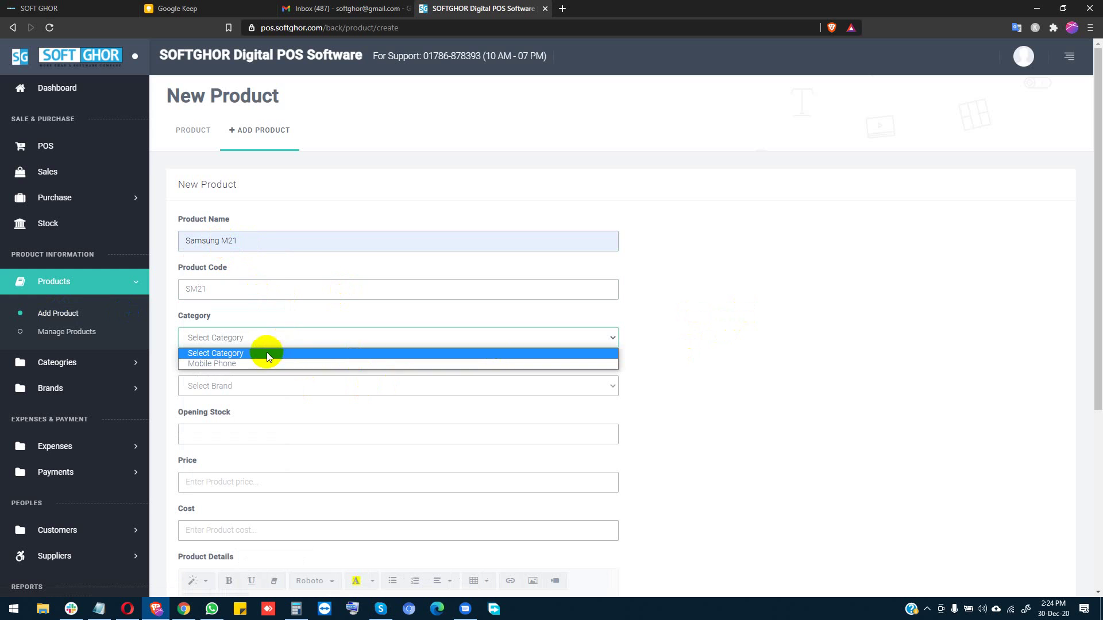
{"action": "left_click", "coordinate": [264, 360]}
{"action": "scroll", "coordinate": [286, 391], "scroll_direction": "down", "scroll_amount": 2}
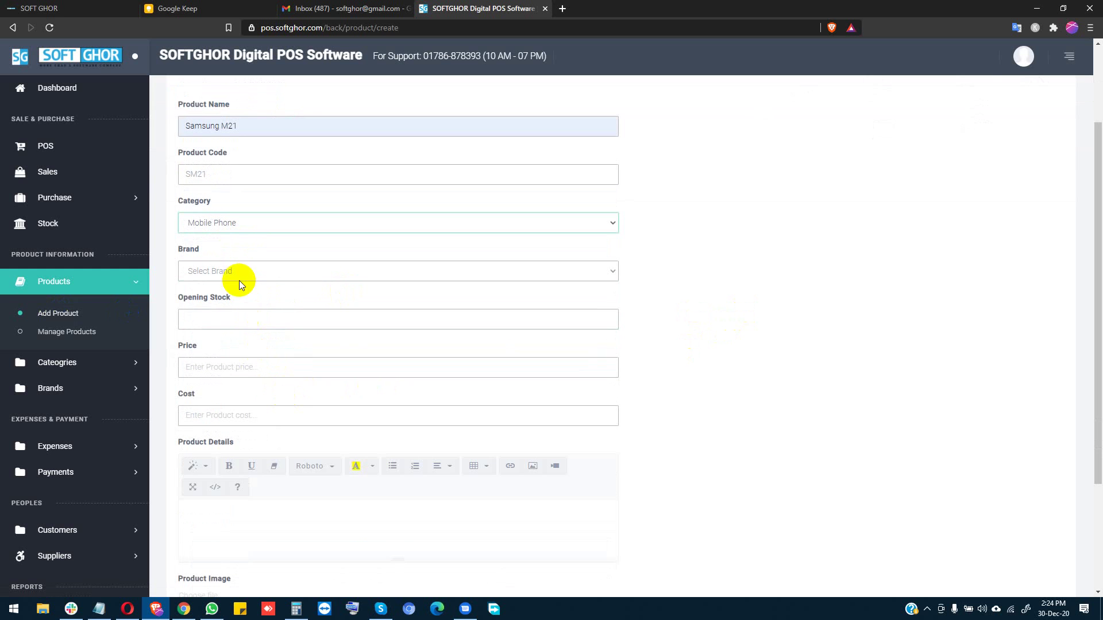
{"action": "left_click", "coordinate": [236, 275]}
{"action": "left_click", "coordinate": [229, 297]}
{"action": "left_click", "coordinate": [235, 320]}
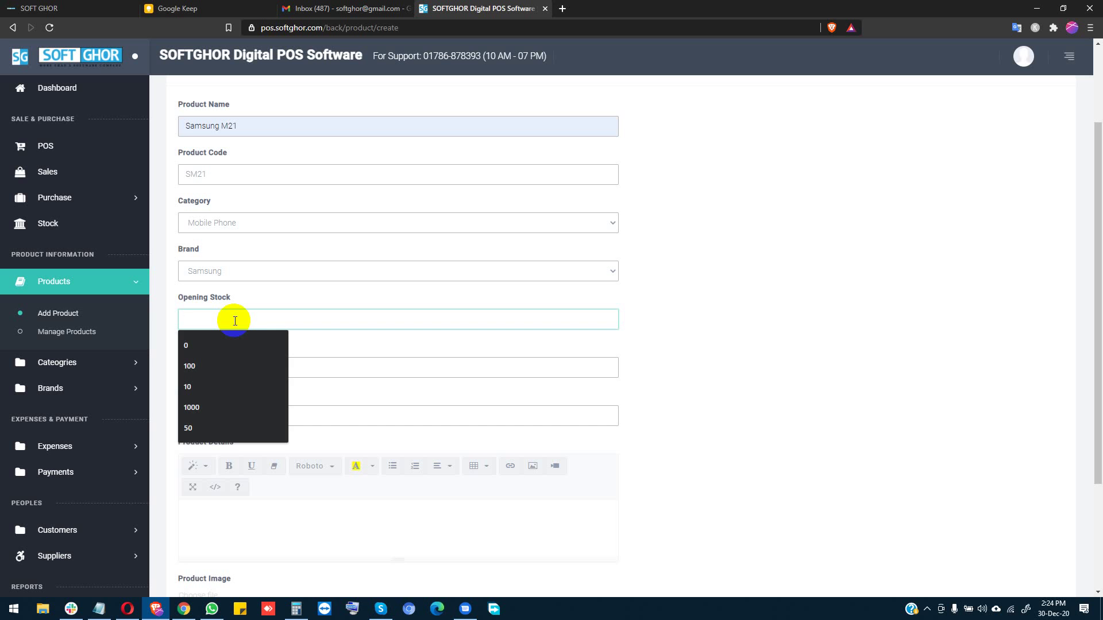
{"action": "left_click", "coordinate": [730, 335]}
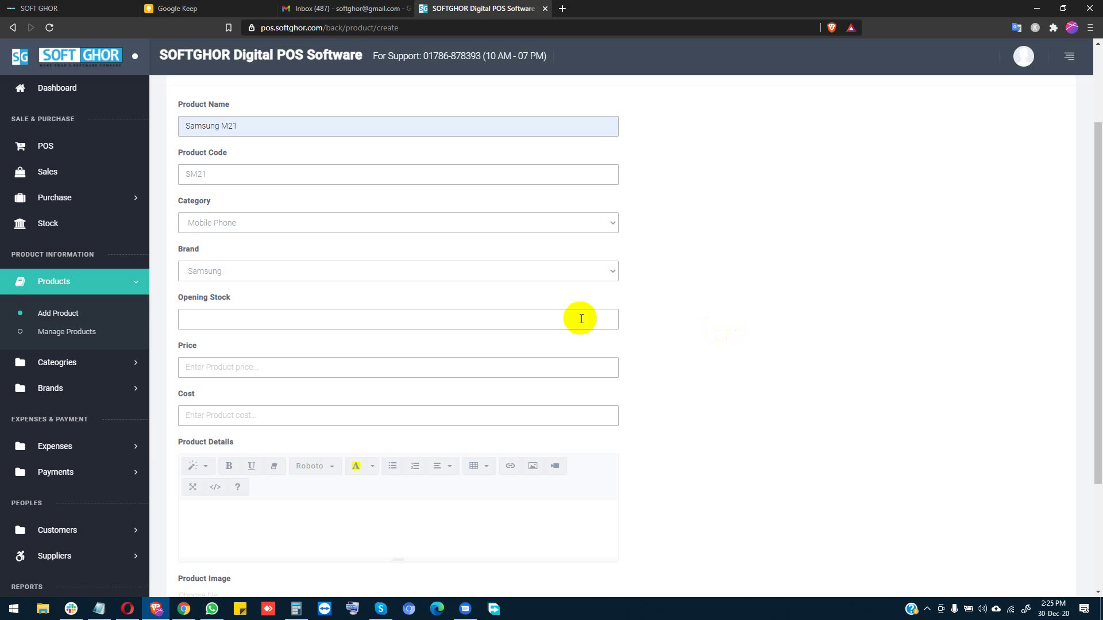
Step: Enter opening stock 10, price 18000 and cost 17500 for Samsung M21
{"action": "left_click", "coordinate": [309, 322]}
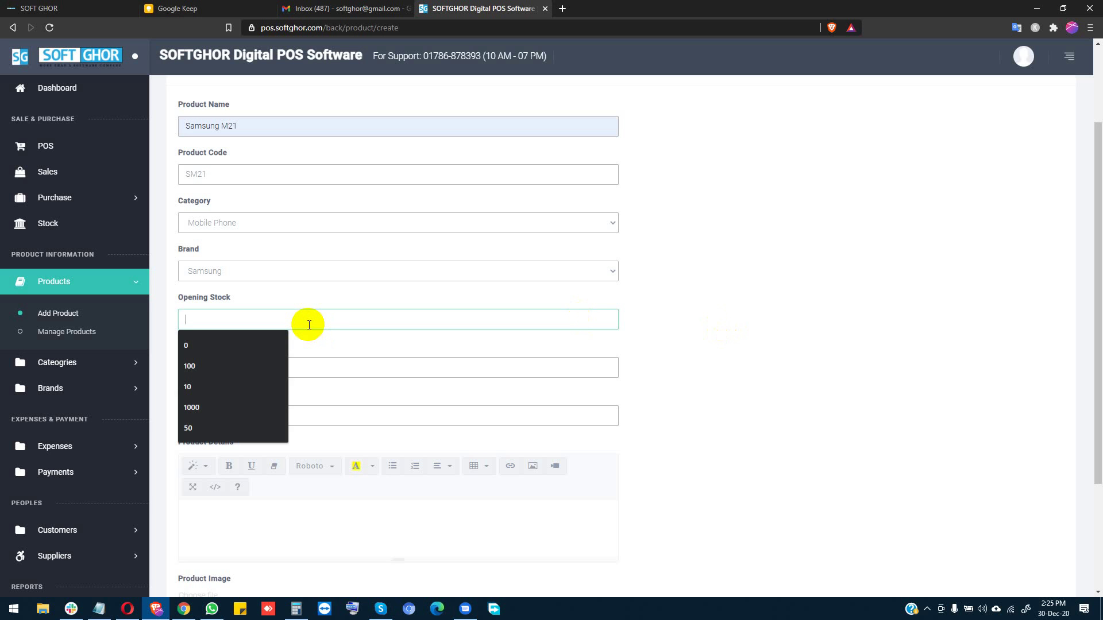
{"action": "type", "text": "0"}
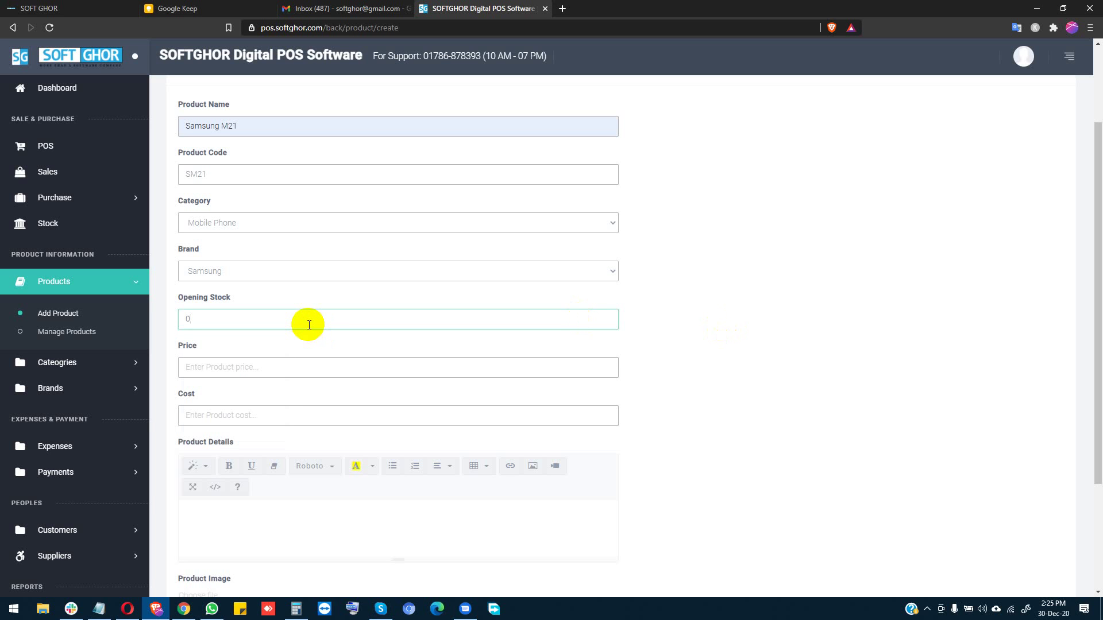
{"action": "key", "text": "BackSpace"}
{"action": "type", "text": "10"}
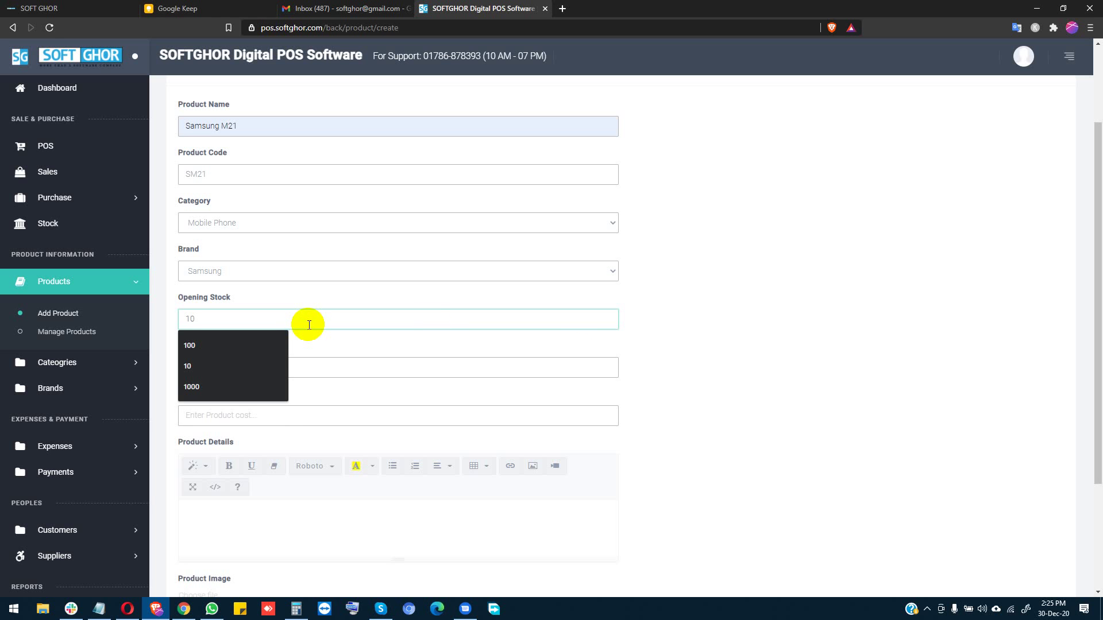
{"action": "left_click", "coordinate": [664, 320]}
{"action": "left_click", "coordinate": [215, 370]}
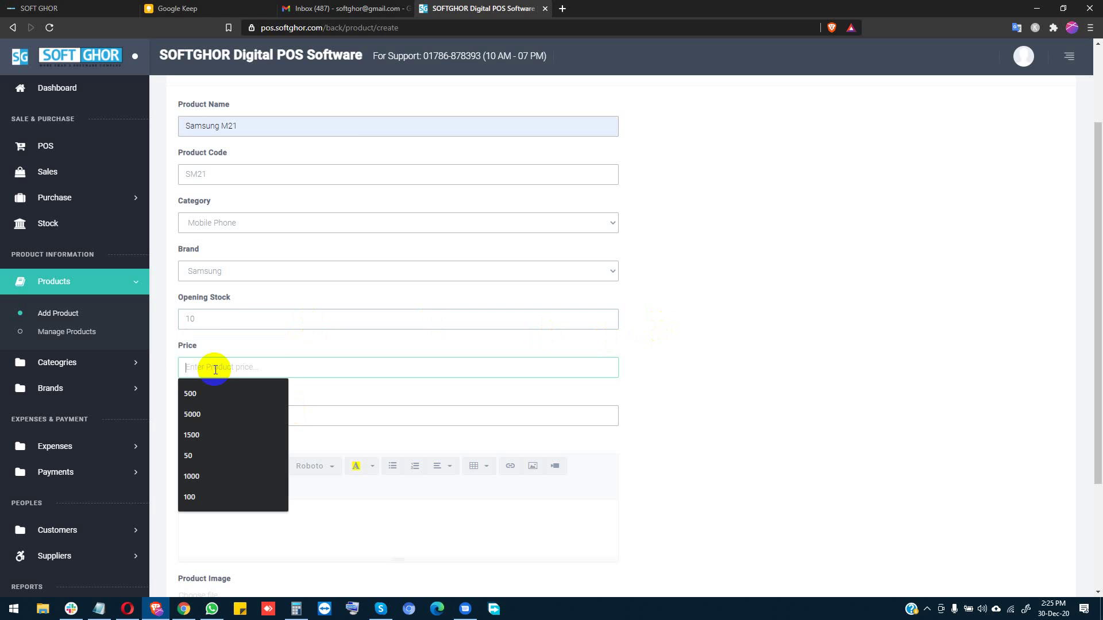
{"action": "type", "text": "18000"}
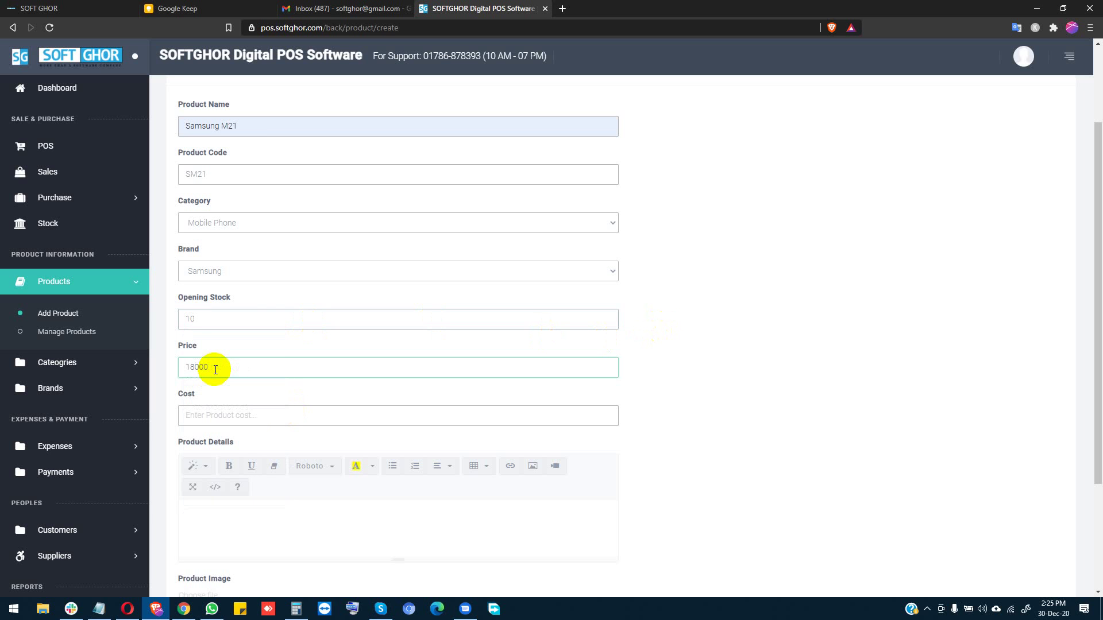
{"action": "left_click", "coordinate": [257, 406]}
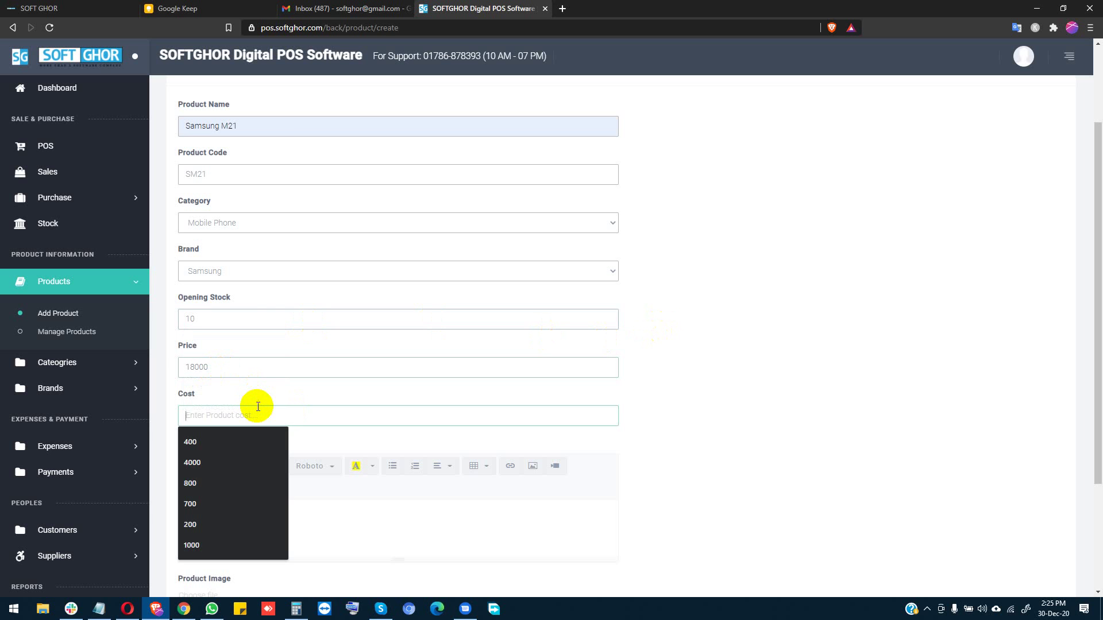
{"action": "type", "text": "17500"}
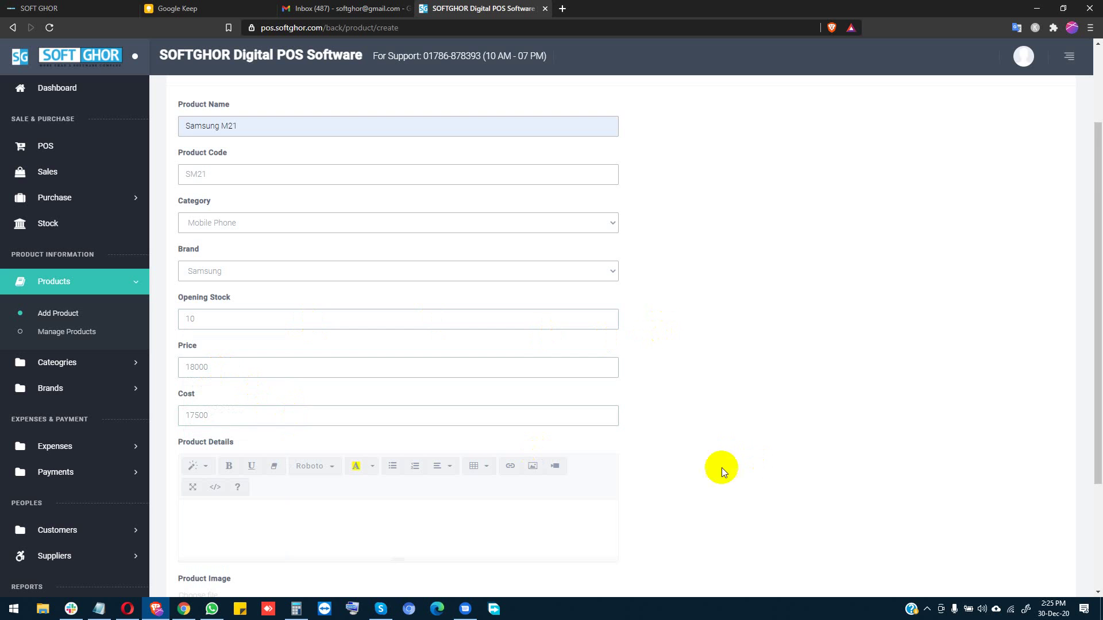
{"action": "scroll", "coordinate": [721, 467], "scroll_direction": "down", "scroll_amount": 2}
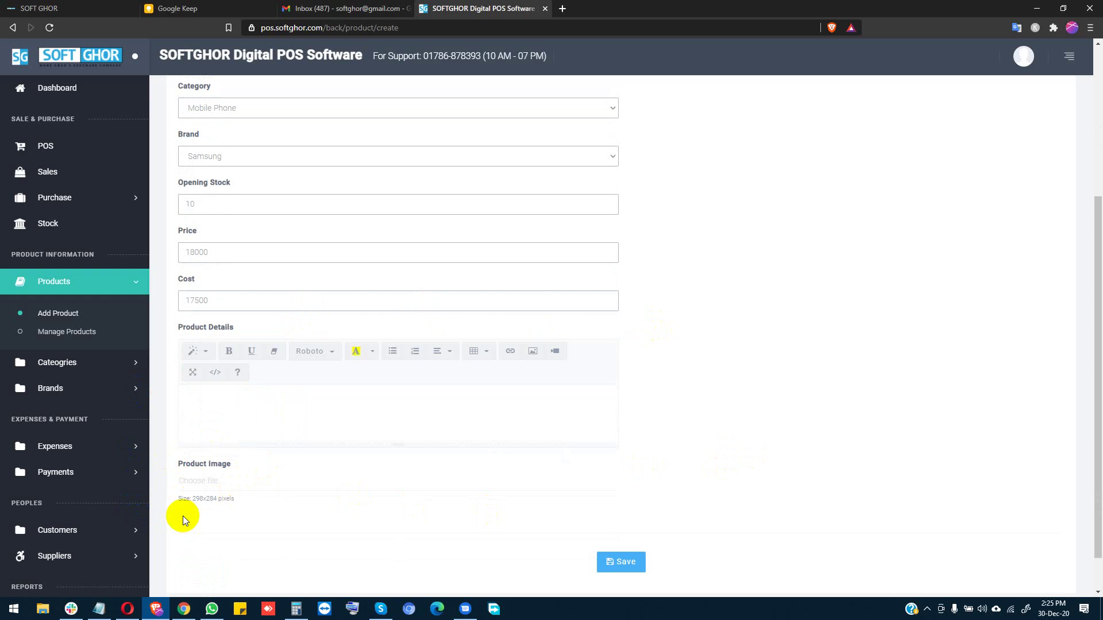
Step: Search Google Images for 'samsung m21' in a new tab
{"action": "left_click", "coordinate": [562, 8]}
{"action": "type", "text": "samsun"}
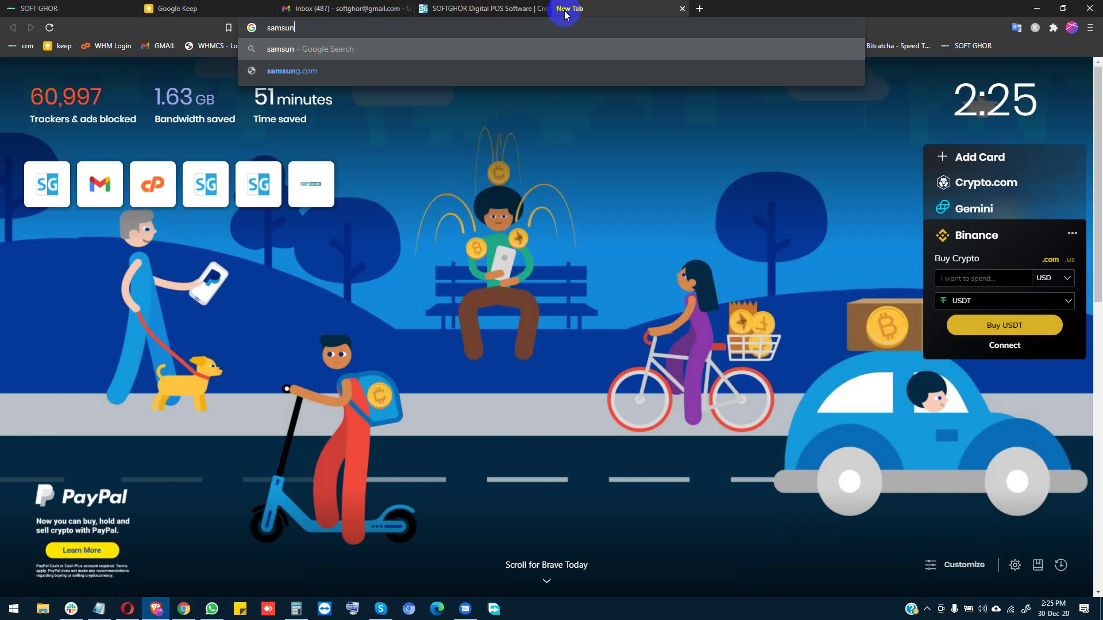
{"action": "type", "text": "g m"}
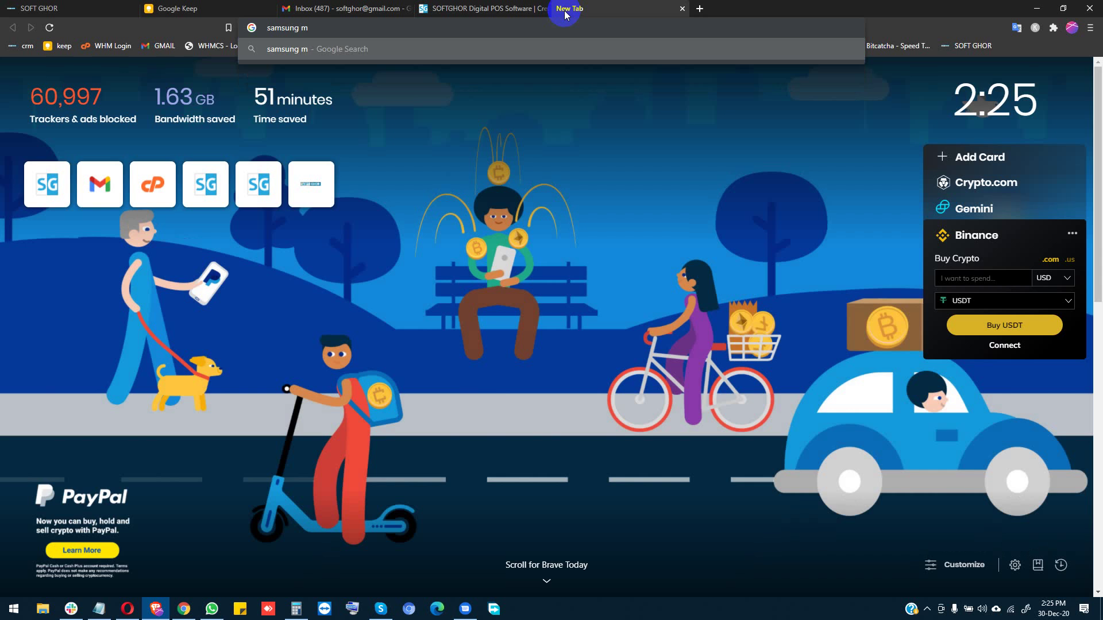
{"action": "type", "text": "21"}
{"action": "key", "text": "Return"}
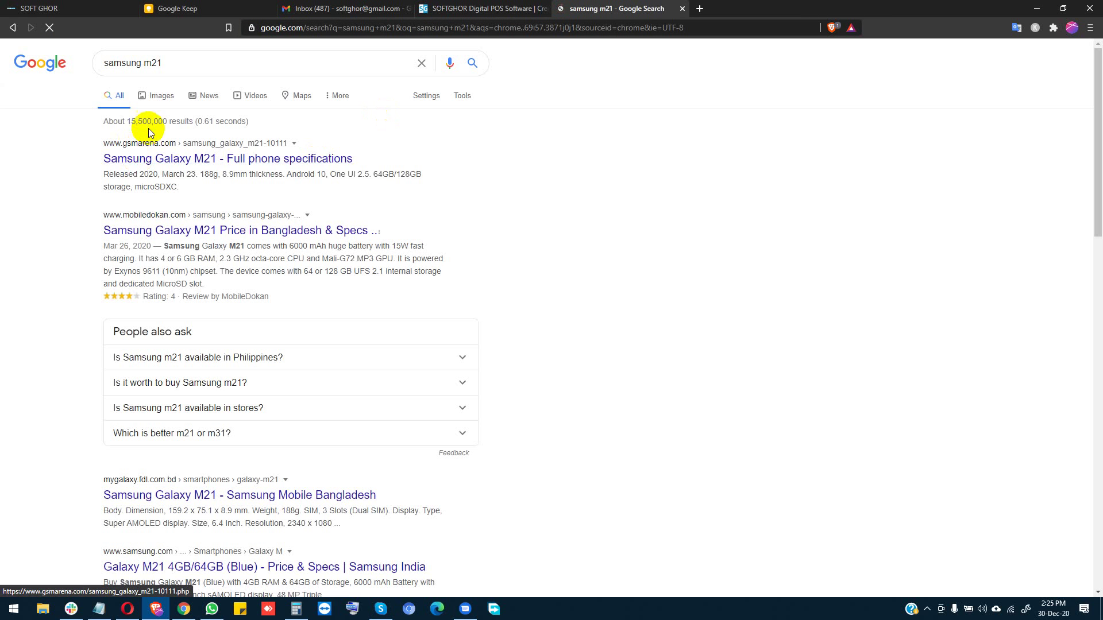
{"action": "left_click", "coordinate": [162, 105]}
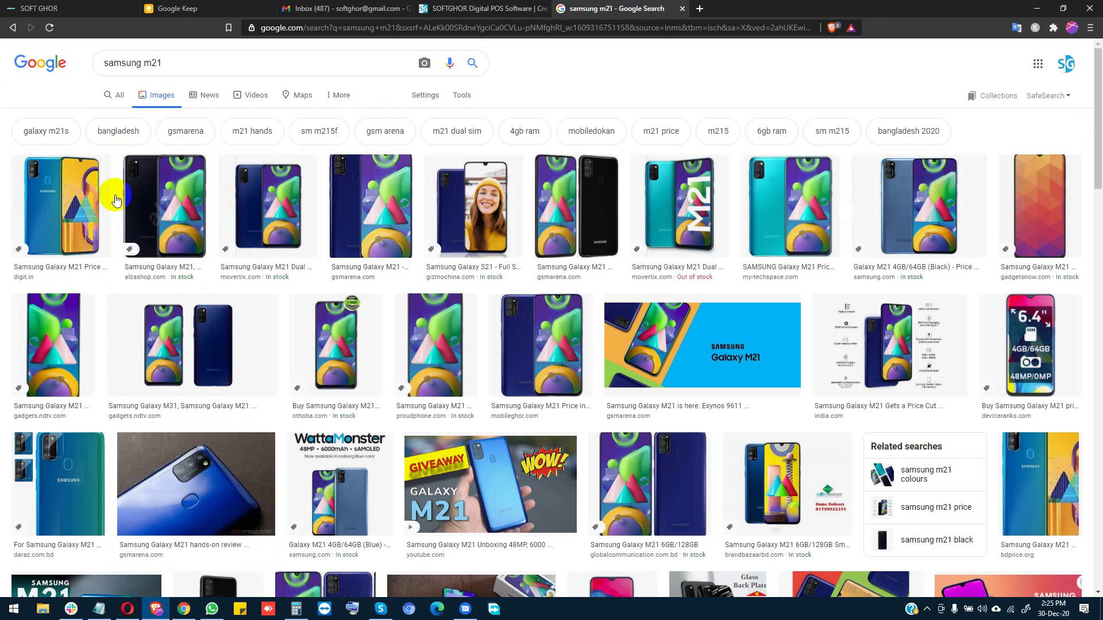
Step: Save the black Galaxy M21 image as ImgW.jpg to Downloads
{"action": "left_click", "coordinate": [60, 204]}
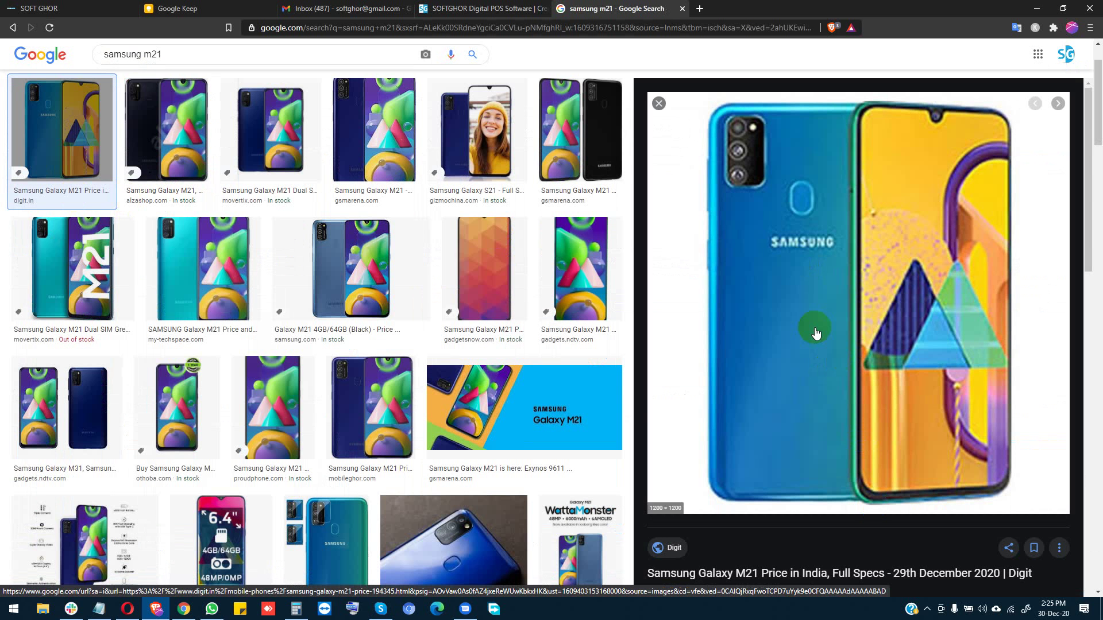
{"action": "key", "text": "Right"}
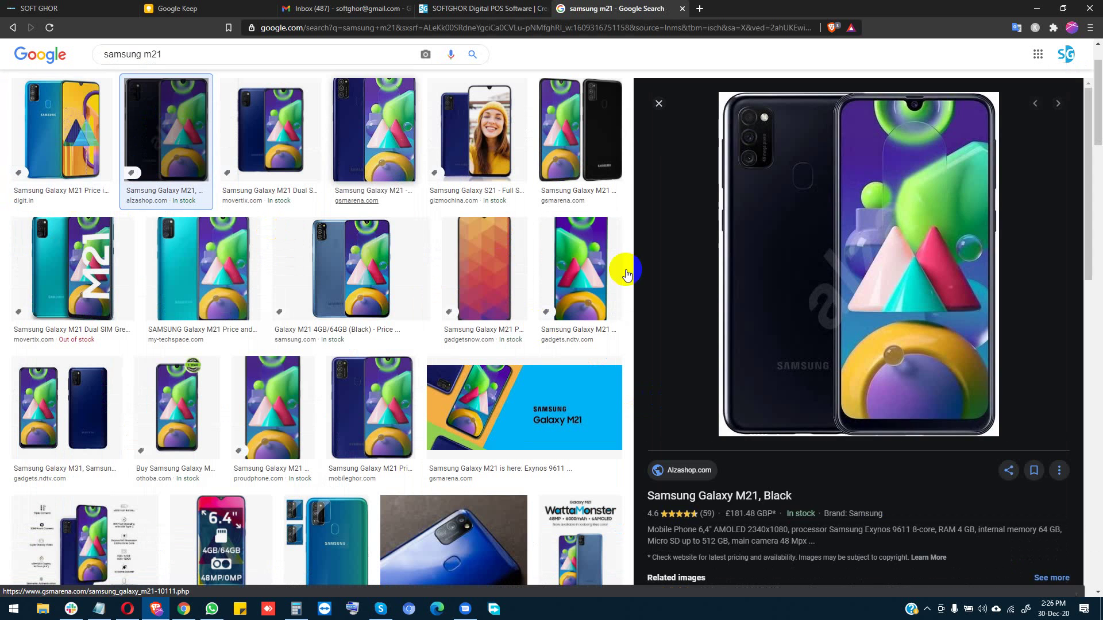
{"action": "right_click", "coordinate": [808, 238]}
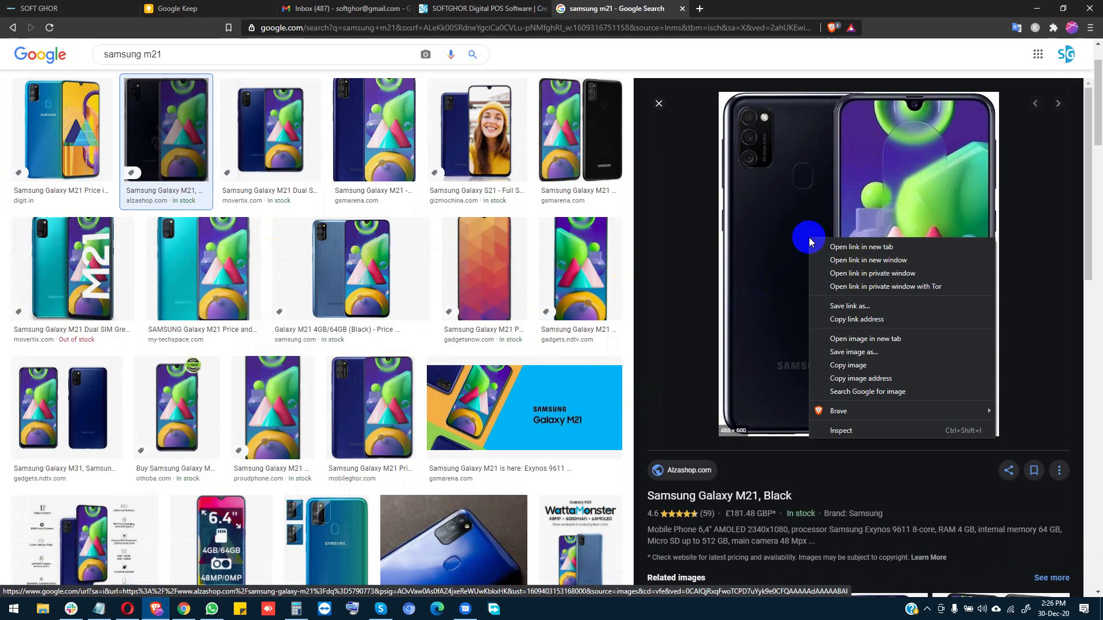
{"action": "left_click", "coordinate": [837, 354]}
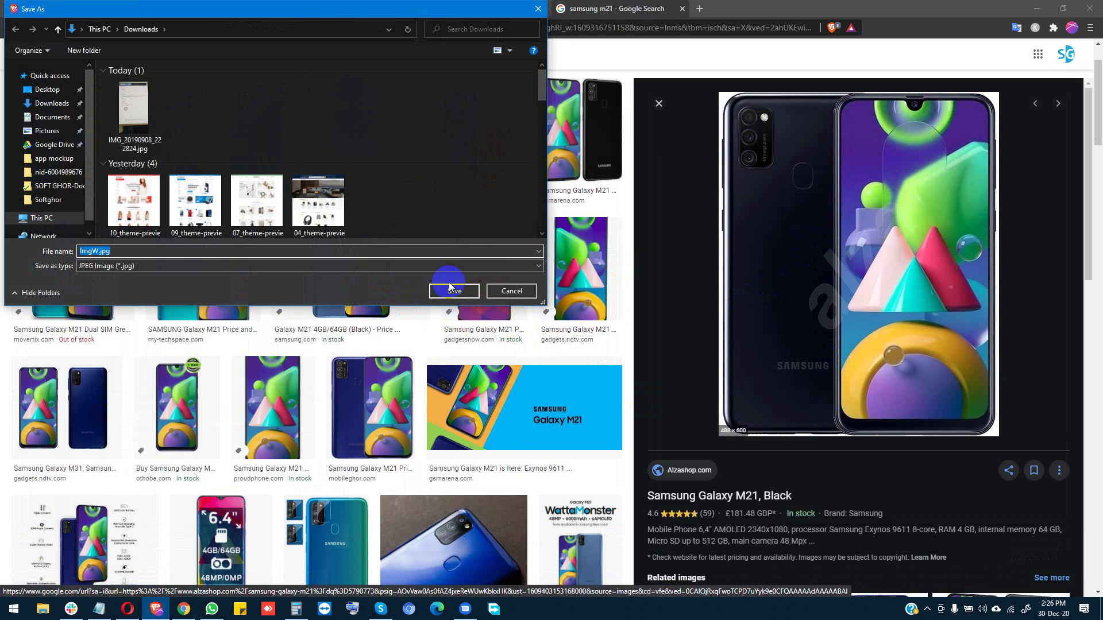
{"action": "left_click", "coordinate": [453, 291]}
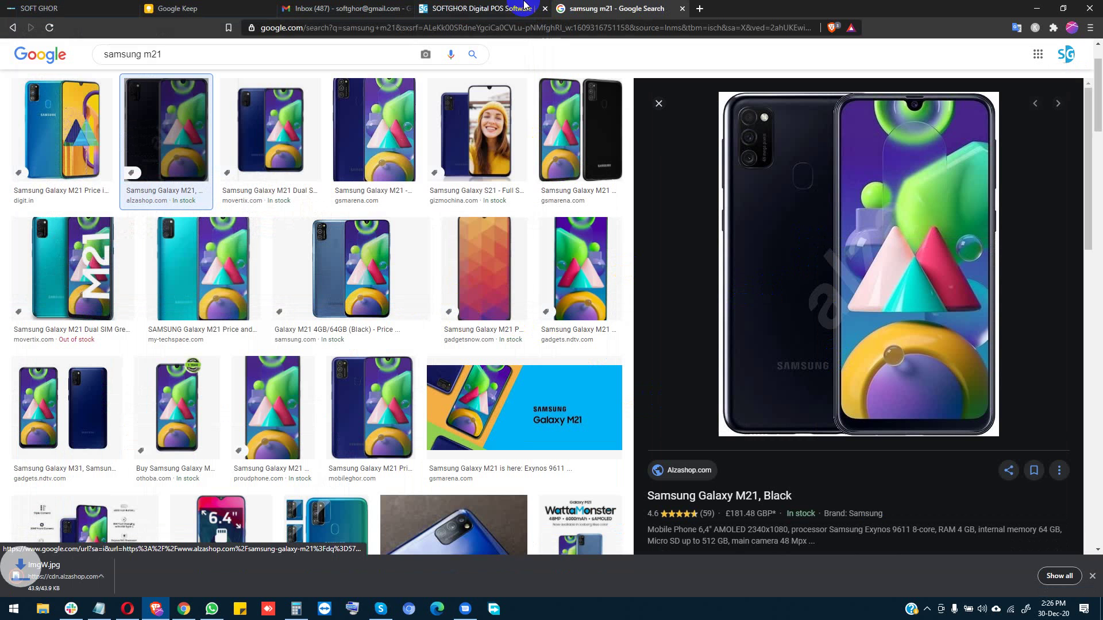
{"action": "left_click", "coordinate": [449, 10]}
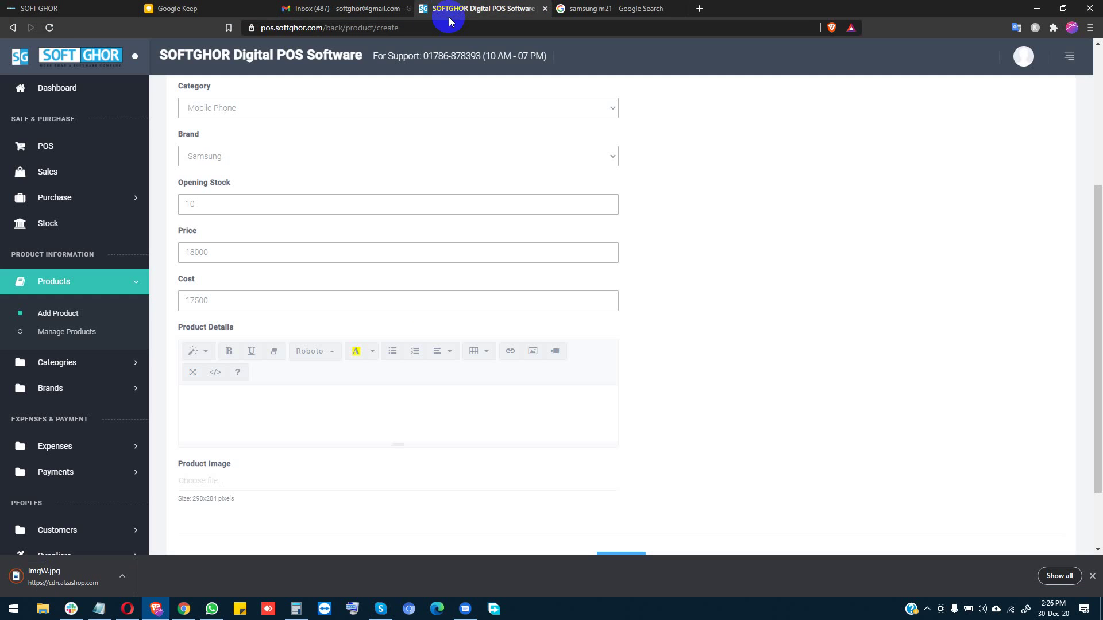
Step: Attach ImgW.jpg as the Samsung M21 image, save the product and view the products list
{"action": "left_click", "coordinate": [219, 489]}
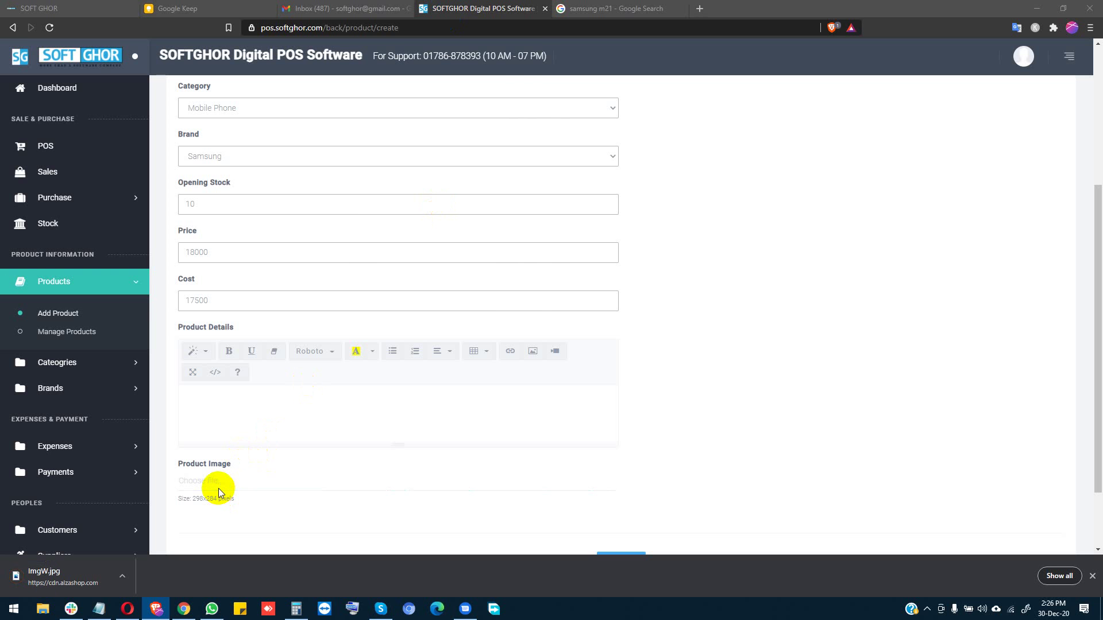
{"action": "double_click", "coordinate": [128, 110]}
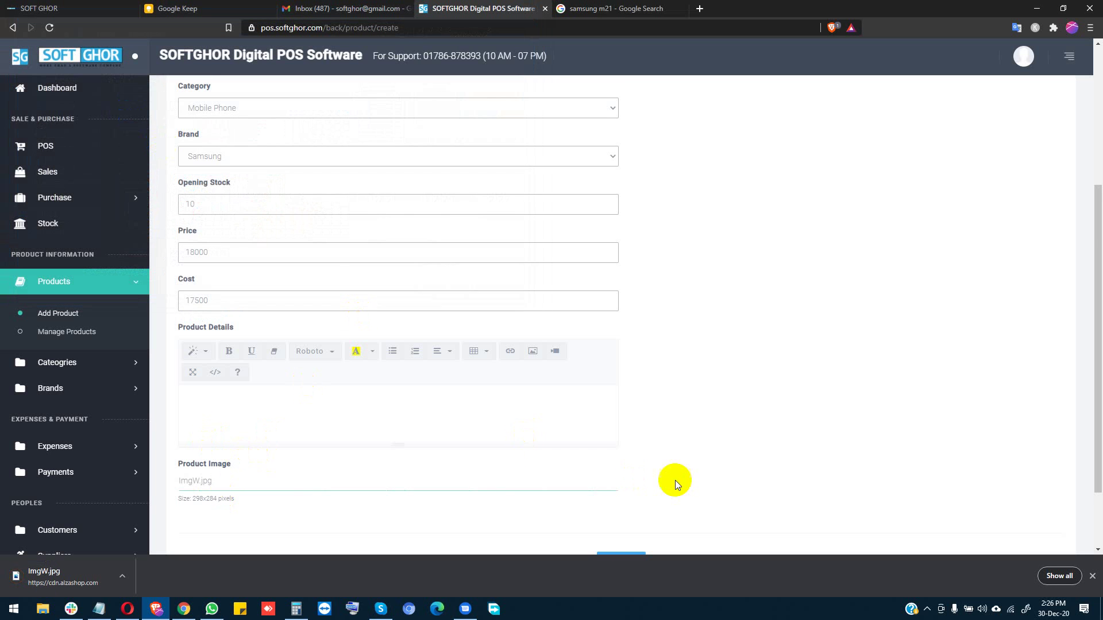
{"action": "scroll", "coordinate": [675, 480], "scroll_direction": "down", "scroll_amount": 2}
{"action": "left_click", "coordinate": [619, 476]}
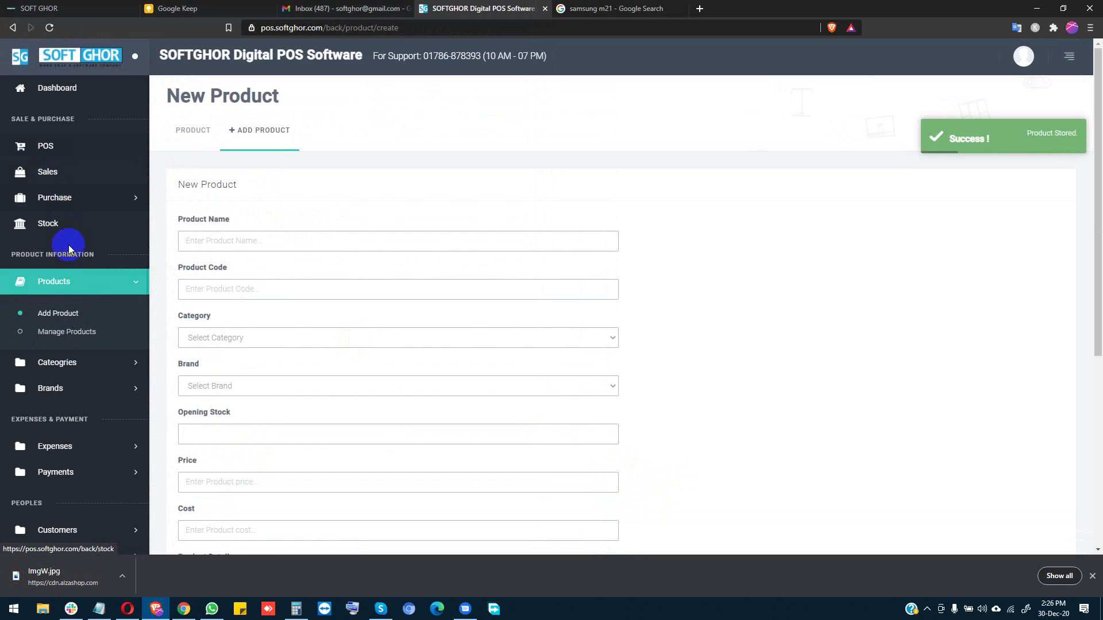
{"action": "left_click", "coordinate": [81, 333]}
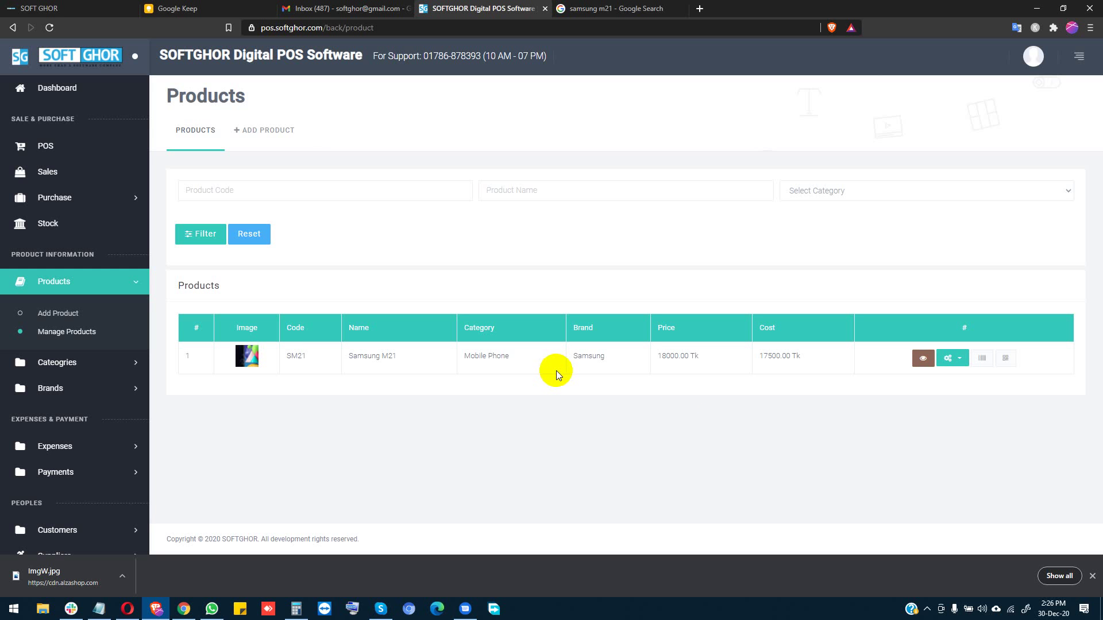
{"action": "left_click", "coordinate": [983, 360]}
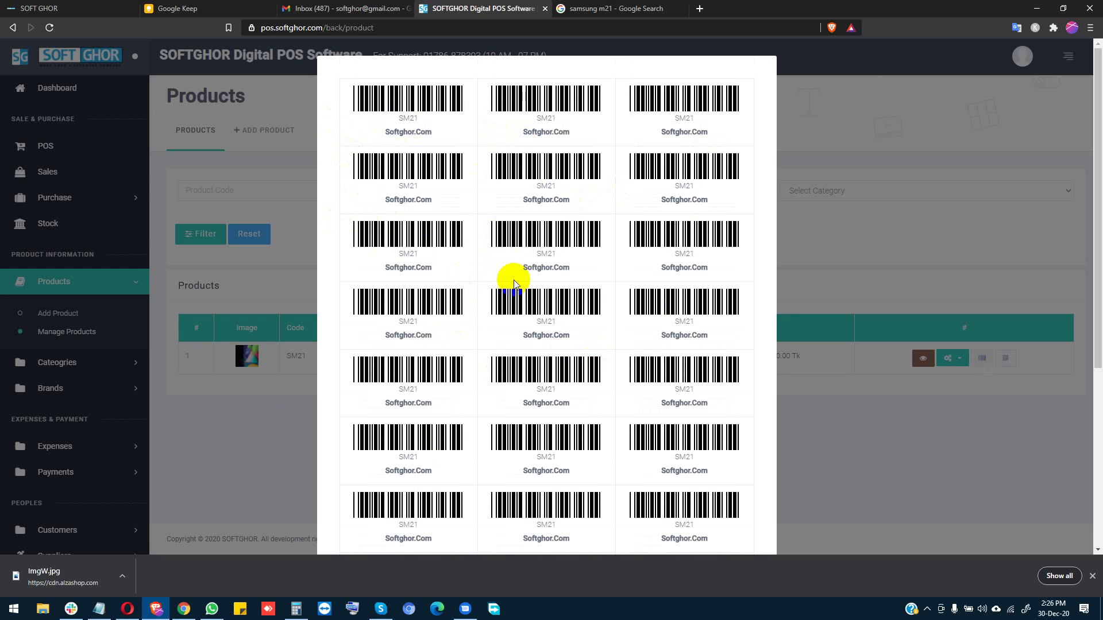
{"action": "left_click_drag", "start_coordinate": [524, 267], "coordinate": [579, 271]}
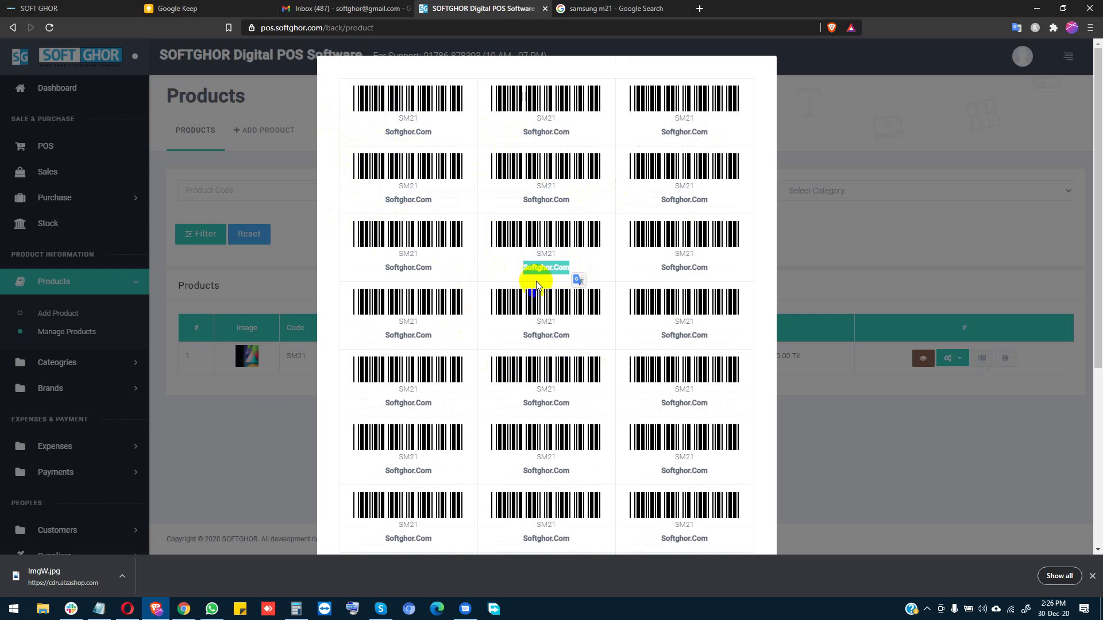
{"action": "left_click", "coordinate": [853, 435]}
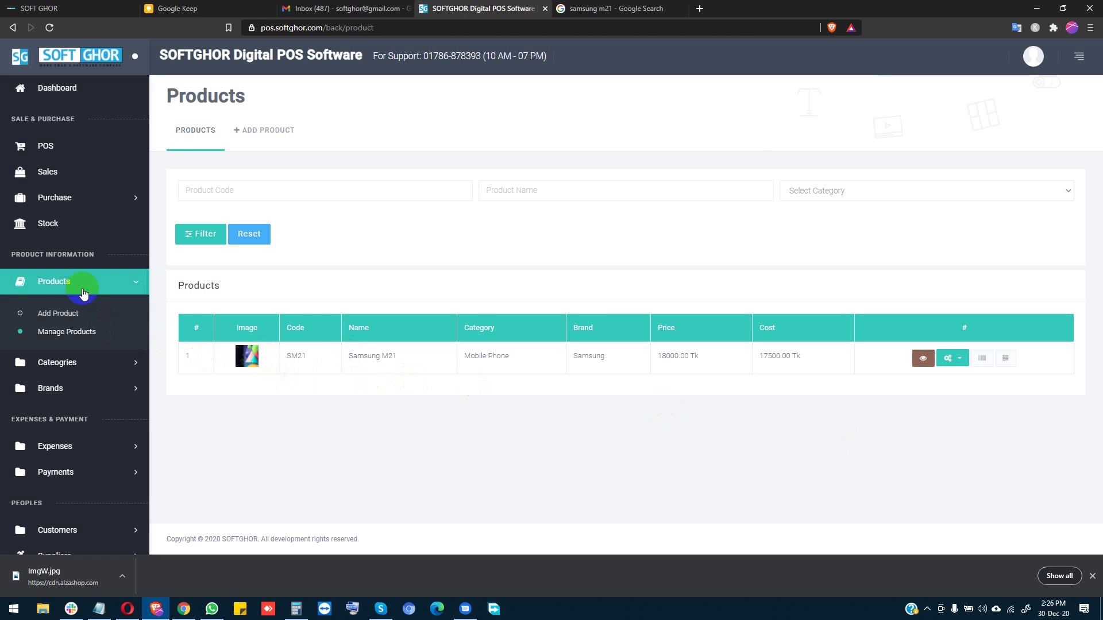
{"action": "left_click", "coordinate": [68, 225]}
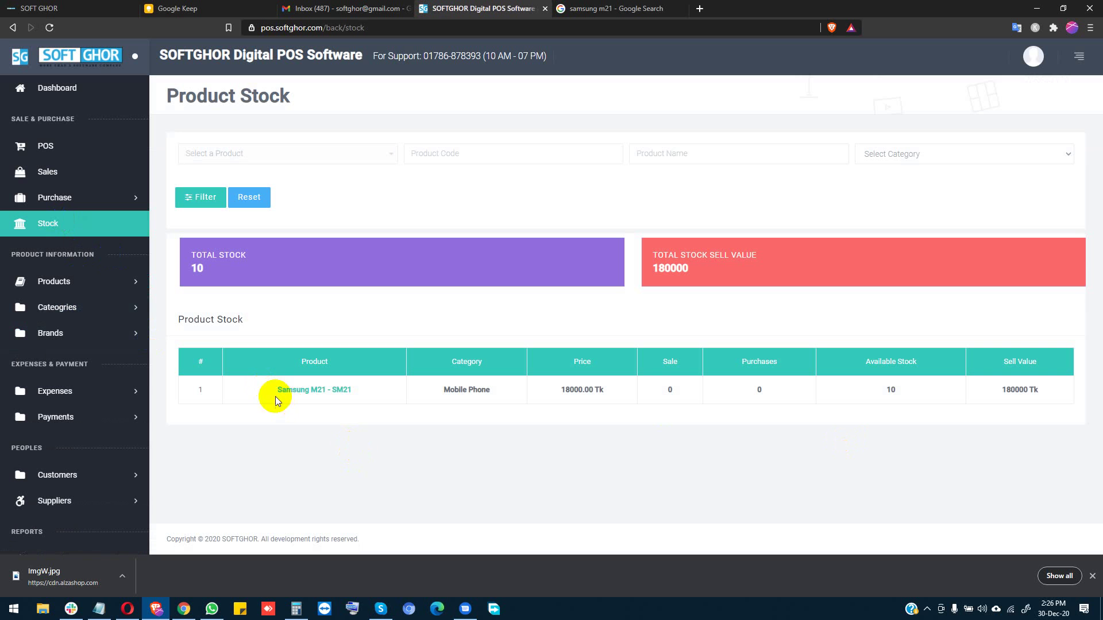
Step: Verify Samsung M21 shows 10 available, 0 sales and 180000 Tk sell value on the Stock page
{"action": "left_click_drag", "start_coordinate": [885, 393], "coordinate": [899, 391]}
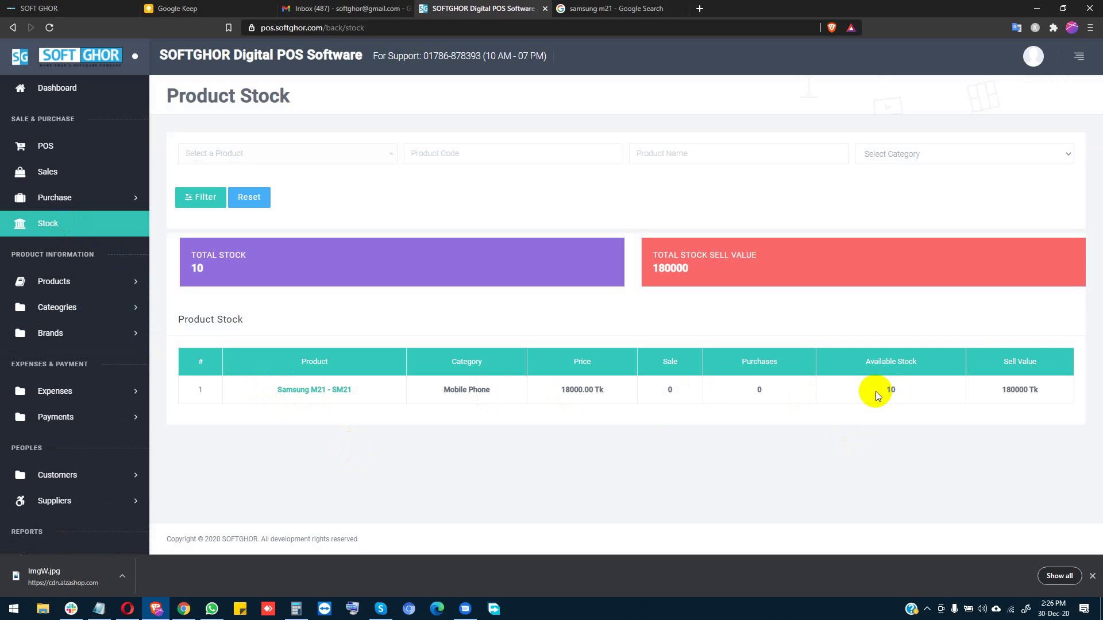
{"action": "left_click_drag", "start_coordinate": [885, 390], "coordinate": [902, 392]}
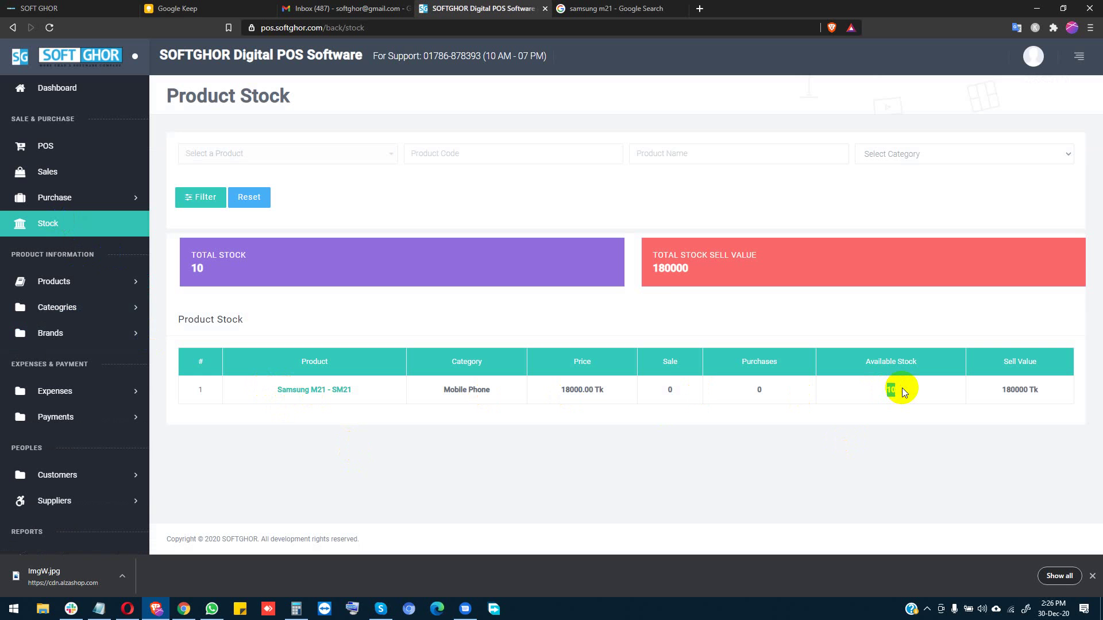
{"action": "left_click_drag", "start_coordinate": [663, 386], "coordinate": [714, 391]}
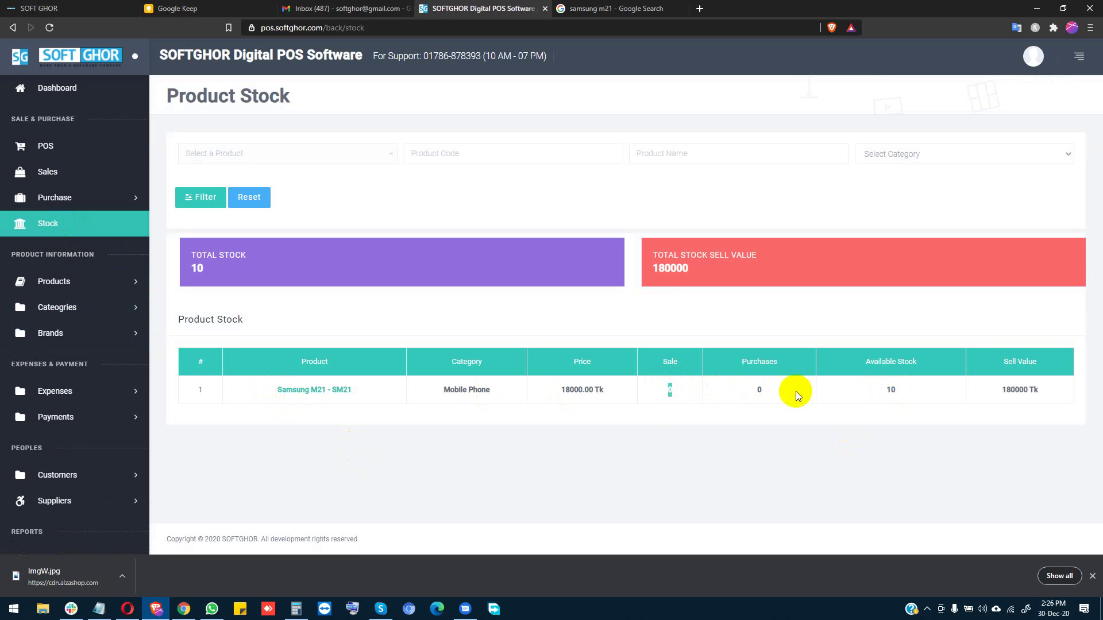
{"action": "left_click", "coordinate": [760, 391]}
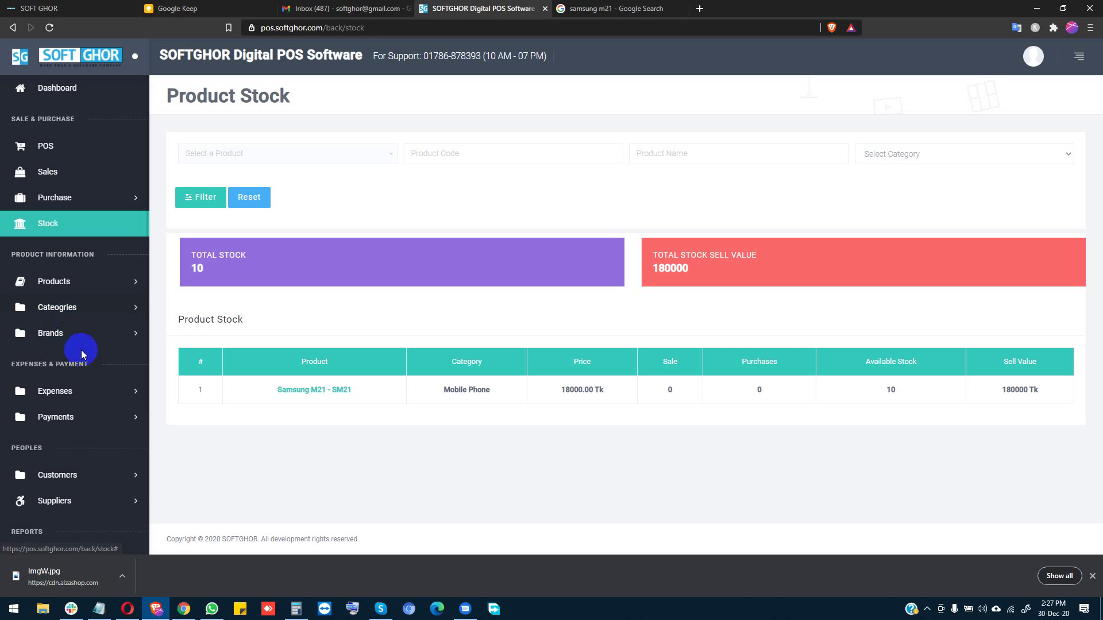
{"action": "scroll", "coordinate": [81, 350], "scroll_direction": "down", "scroll_amount": 3}
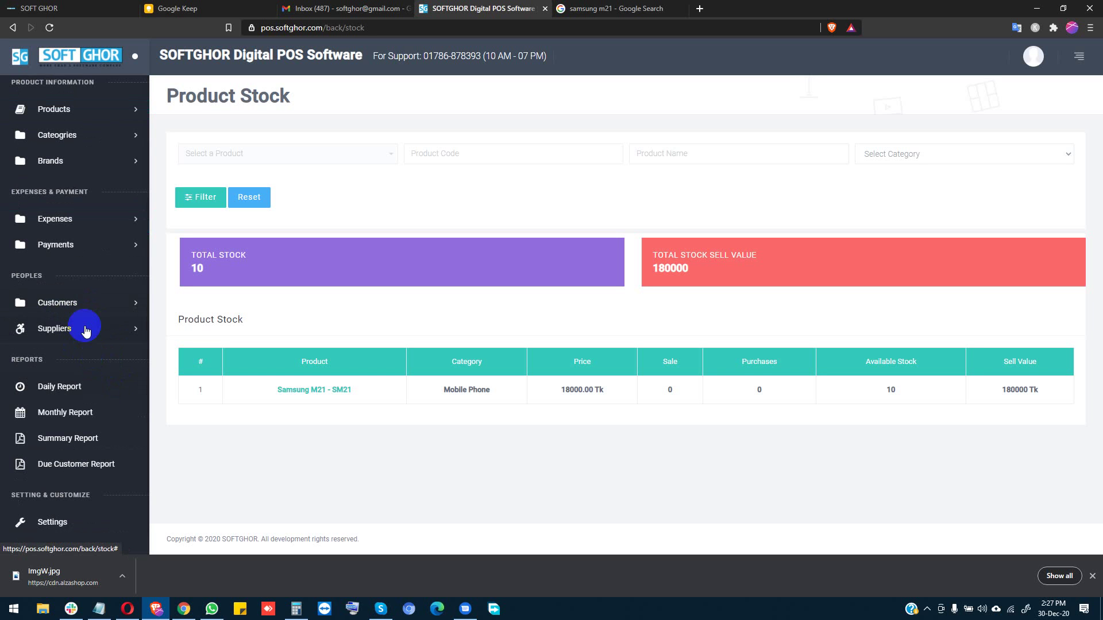
{"action": "left_click", "coordinate": [85, 331]}
Step: Start a new supplier named Modina Telecom and enter the supplier's phone number
{"action": "left_click", "coordinate": [70, 363]}
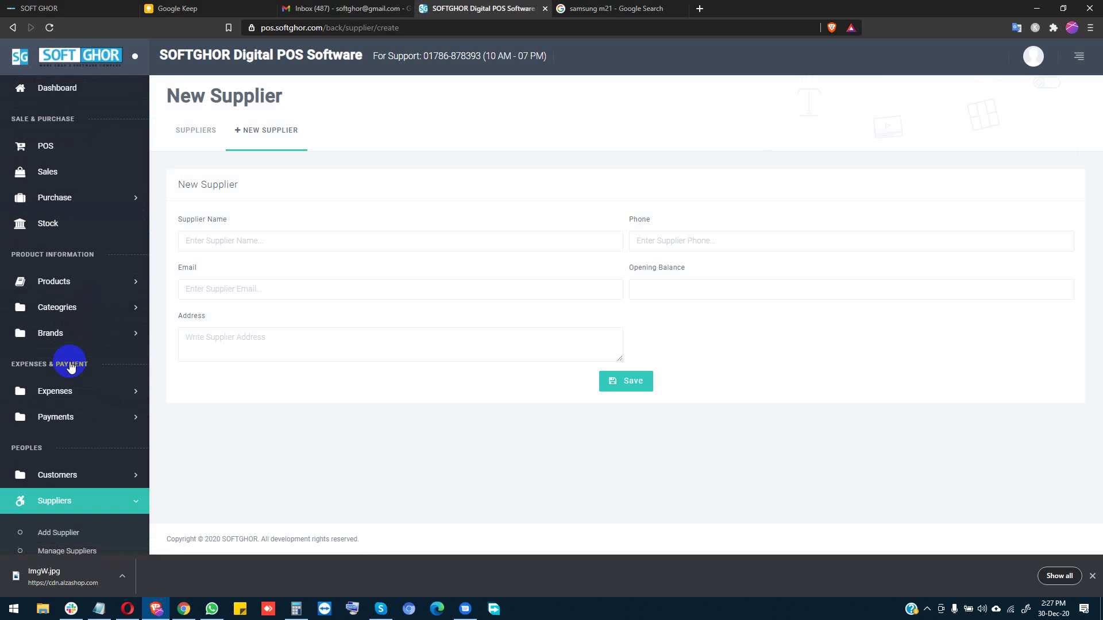
{"action": "left_click", "coordinate": [224, 240]}
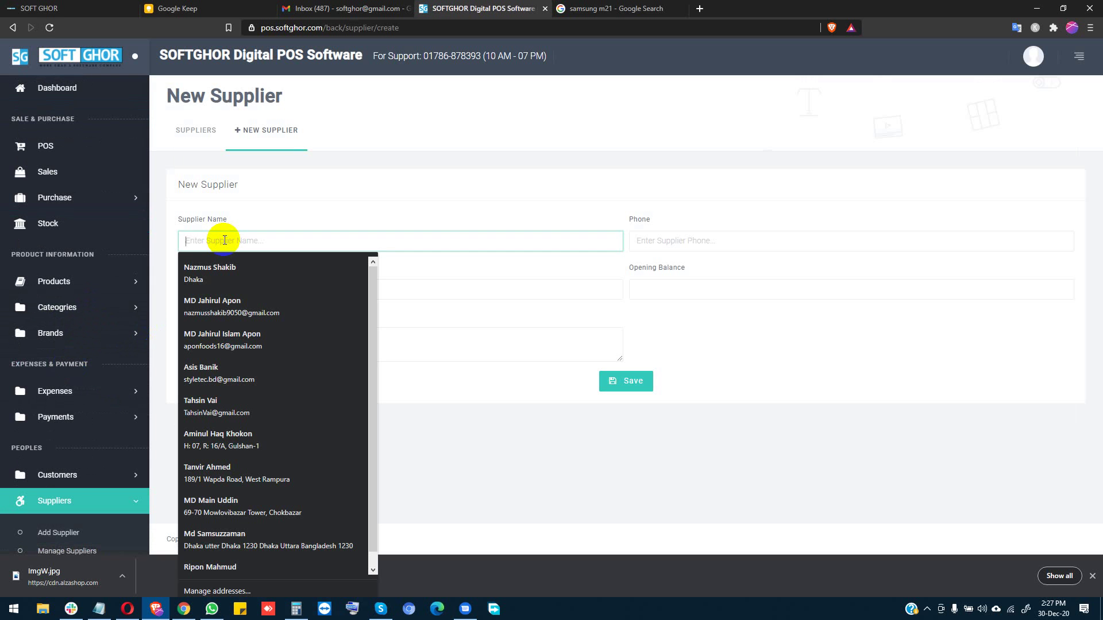
{"action": "type", "text": "Modina "}
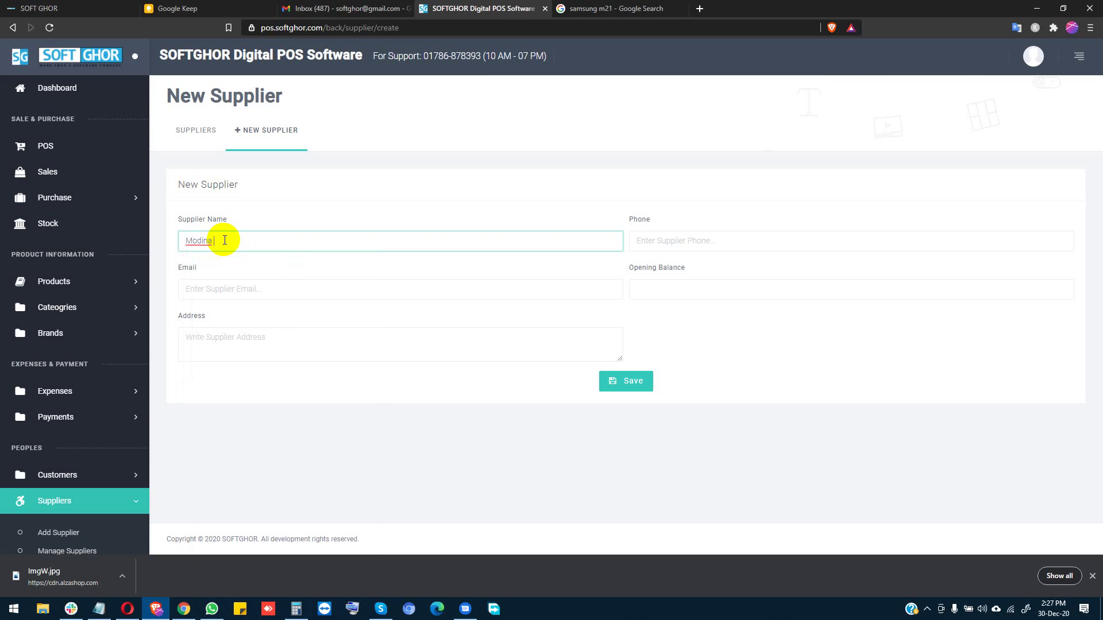
{"action": "type", "text": "Telecom"}
{"action": "left_click", "coordinate": [224, 240]}
{"action": "right_click", "coordinate": [228, 242]}
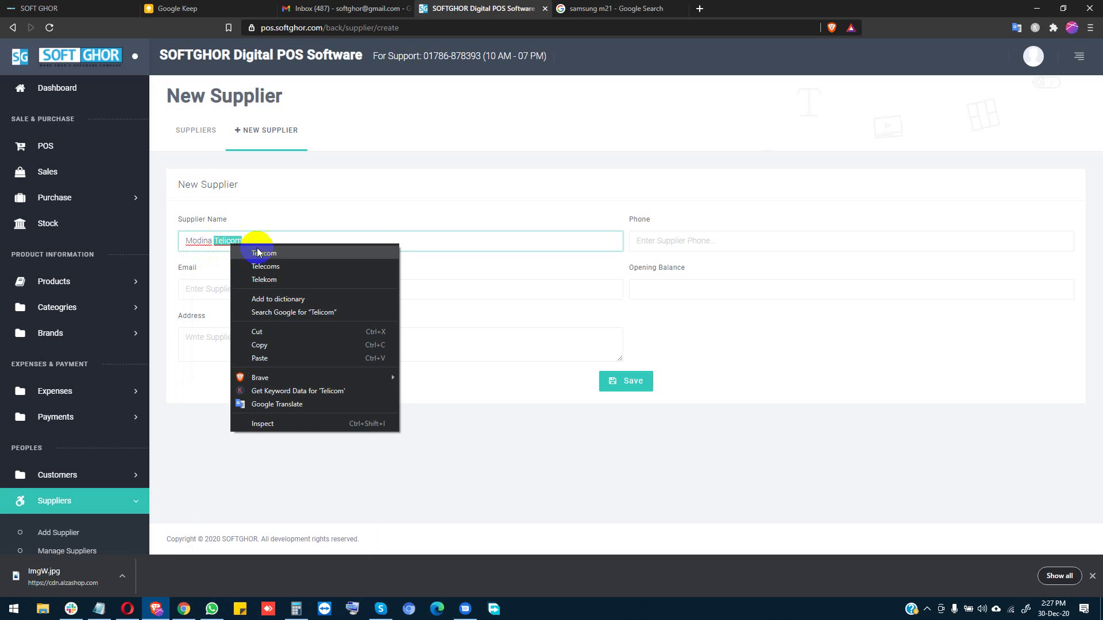
{"action": "left_click", "coordinate": [270, 254]}
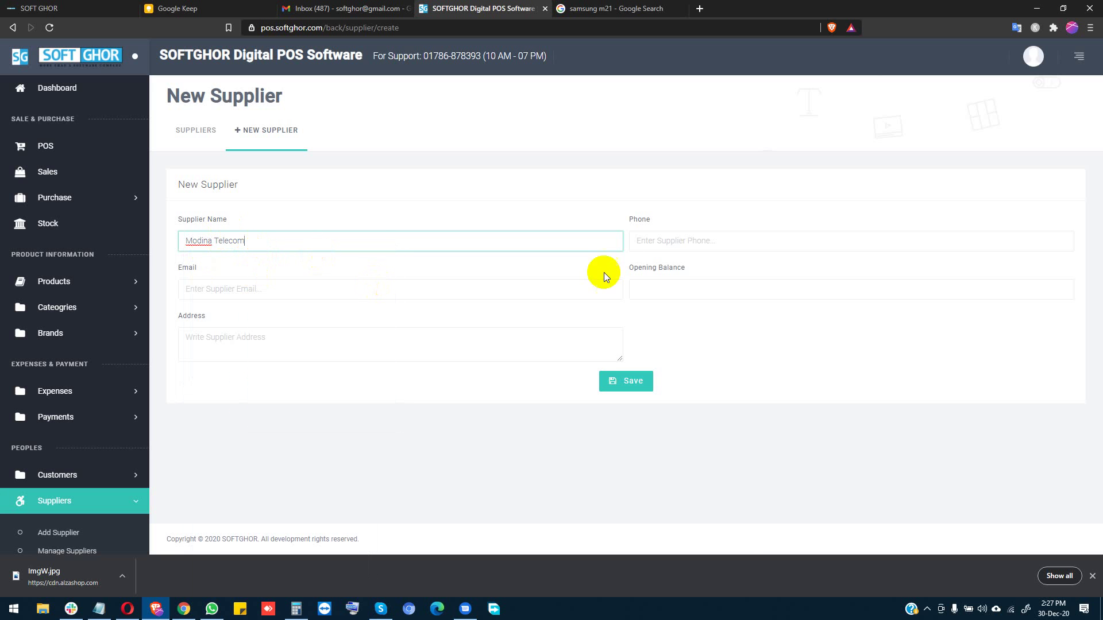
{"action": "left_click", "coordinate": [641, 245]}
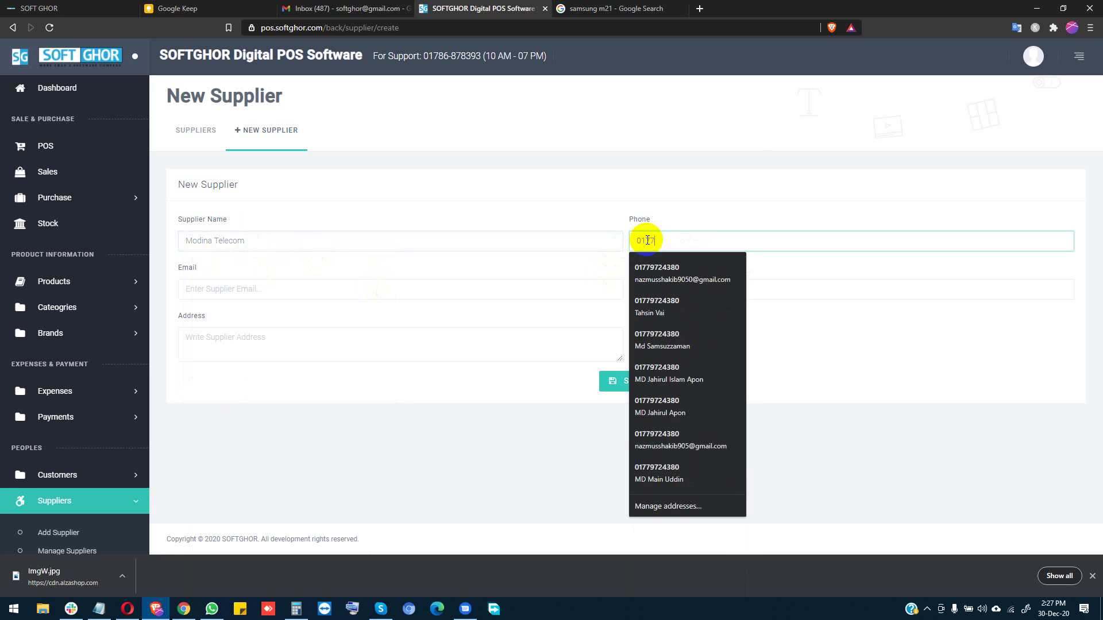
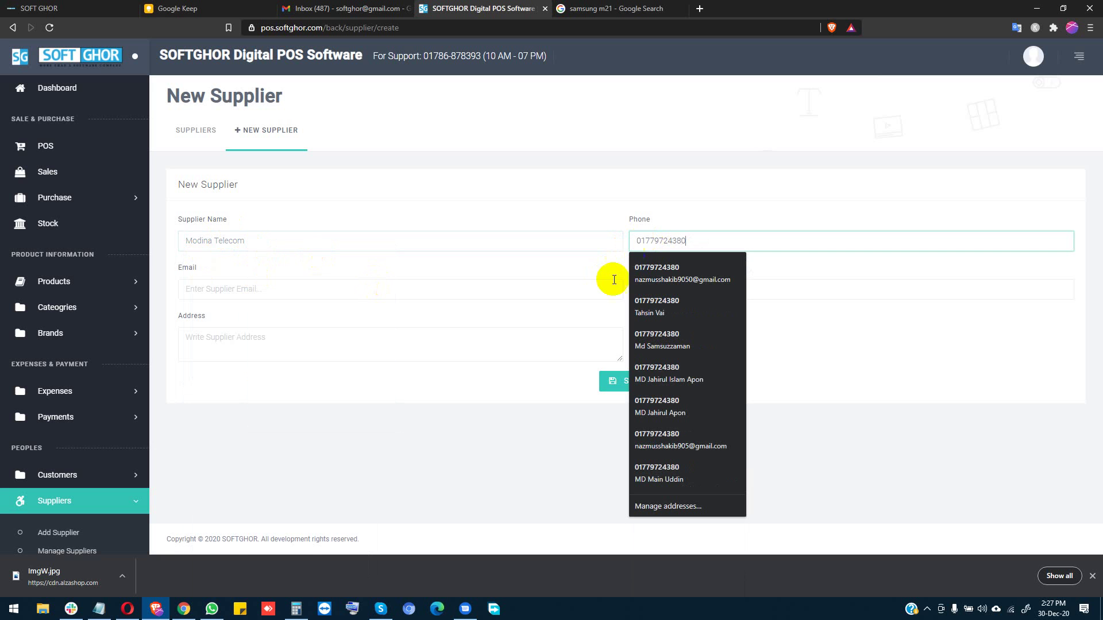
{"action": "left_click", "coordinate": [325, 298]}
Step: Give the supplier a 50000 opening balance and a Dhaka address, then save it
{"action": "left_click", "coordinate": [642, 287]}
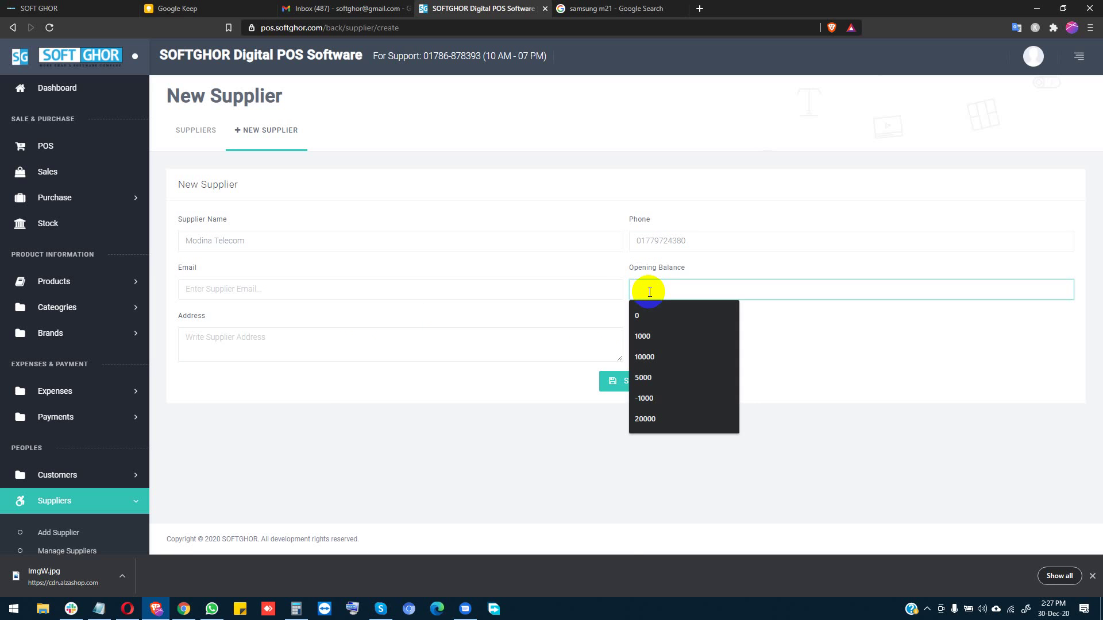
{"action": "type", "text": "5"}
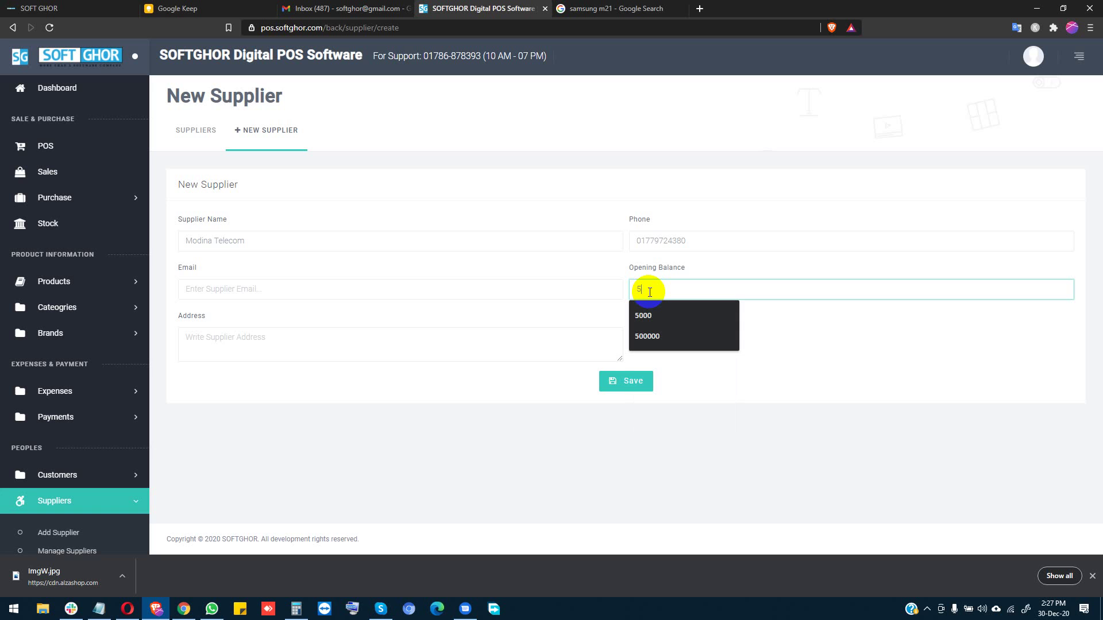
{"action": "type", "text": "0000"}
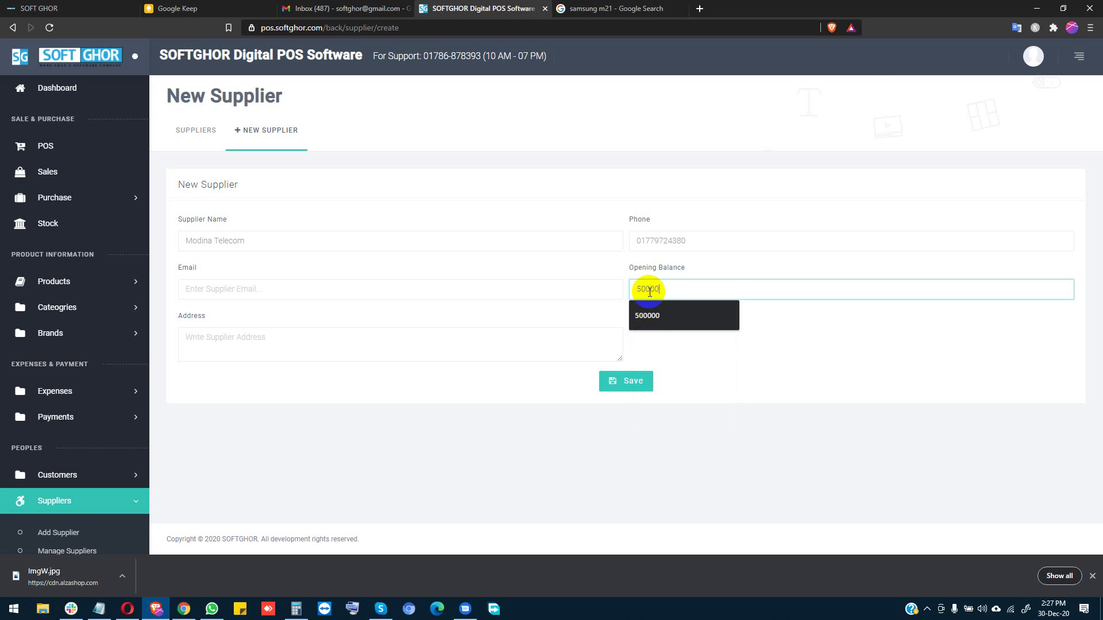
{"action": "left_click", "coordinate": [790, 370]}
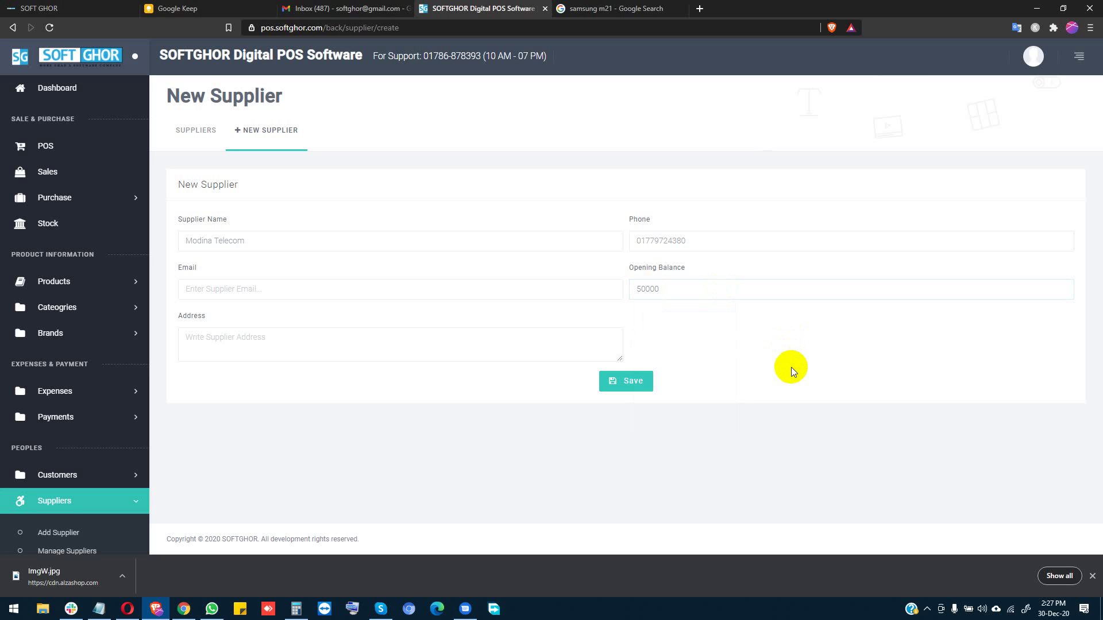
{"action": "left_click", "coordinate": [269, 342]}
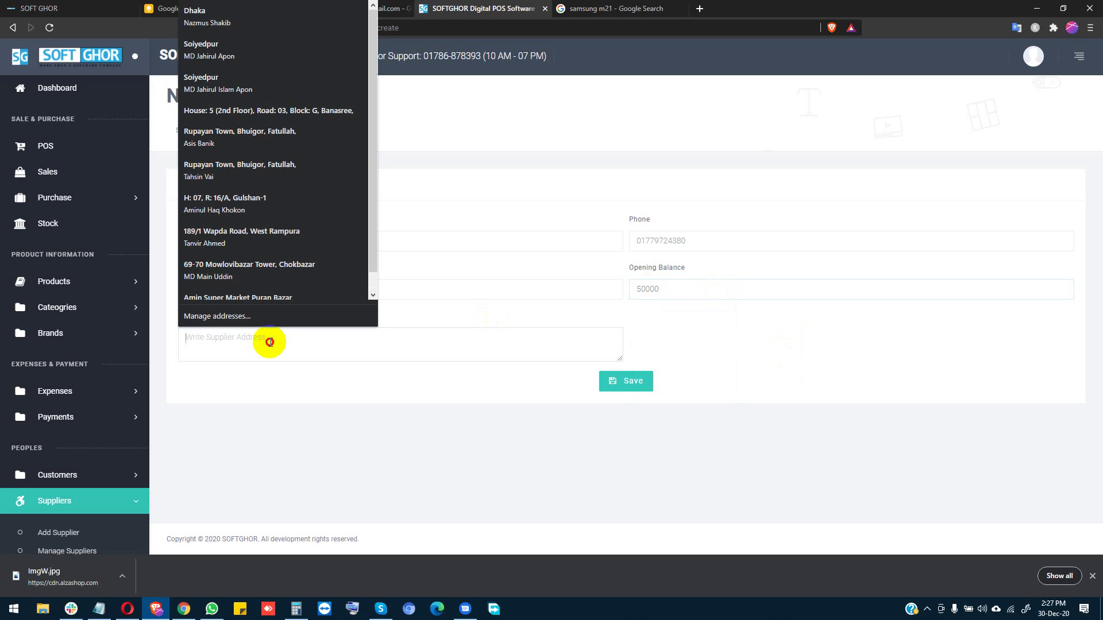
{"action": "type", "text": "Dhaka"}
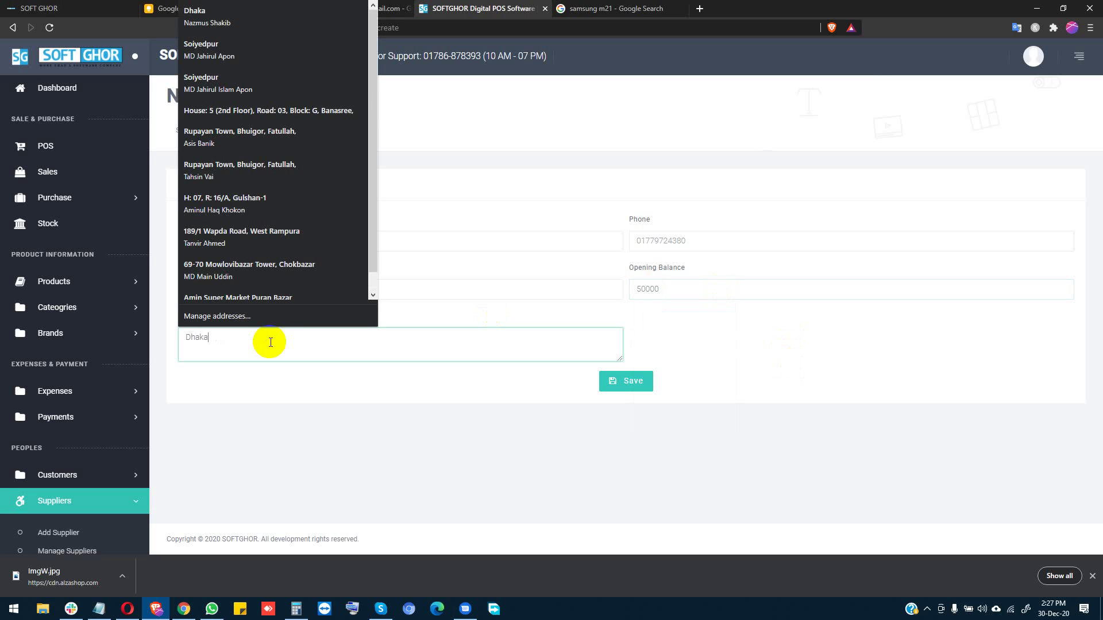
{"action": "left_click", "coordinate": [738, 328]}
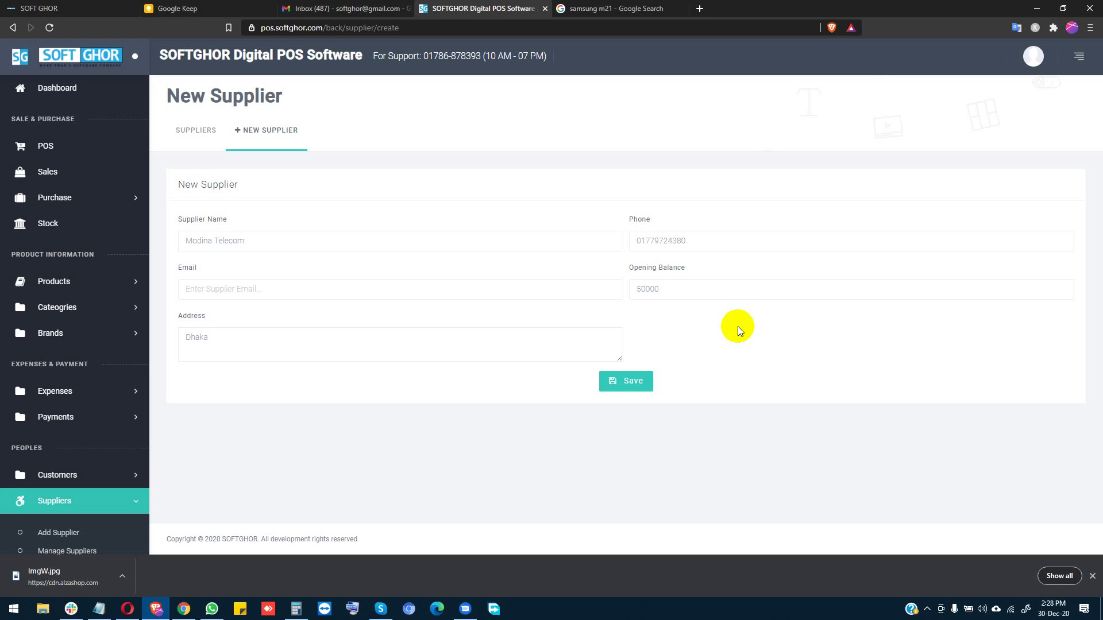
{"action": "left_click", "coordinate": [654, 290]}
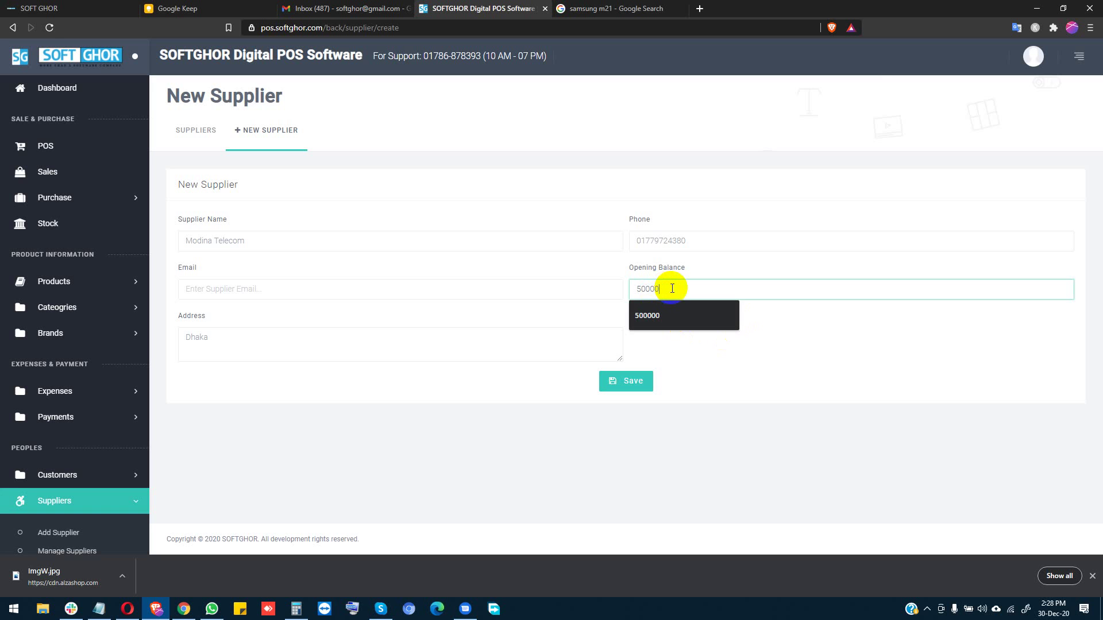
{"action": "left_click", "coordinate": [763, 346]}
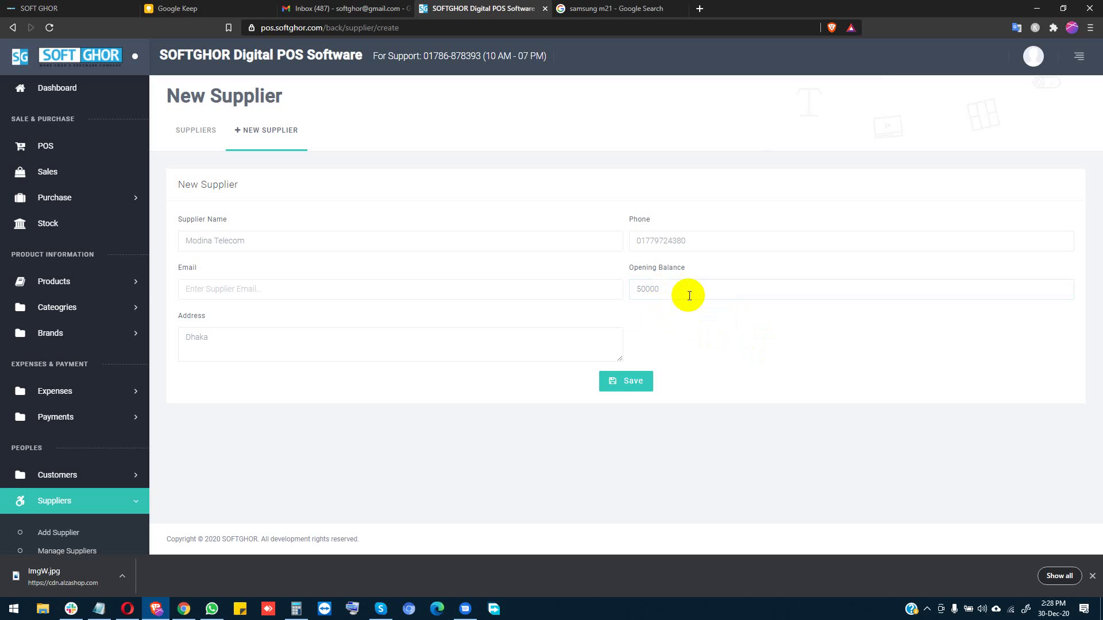
{"action": "left_click", "coordinate": [628, 382]}
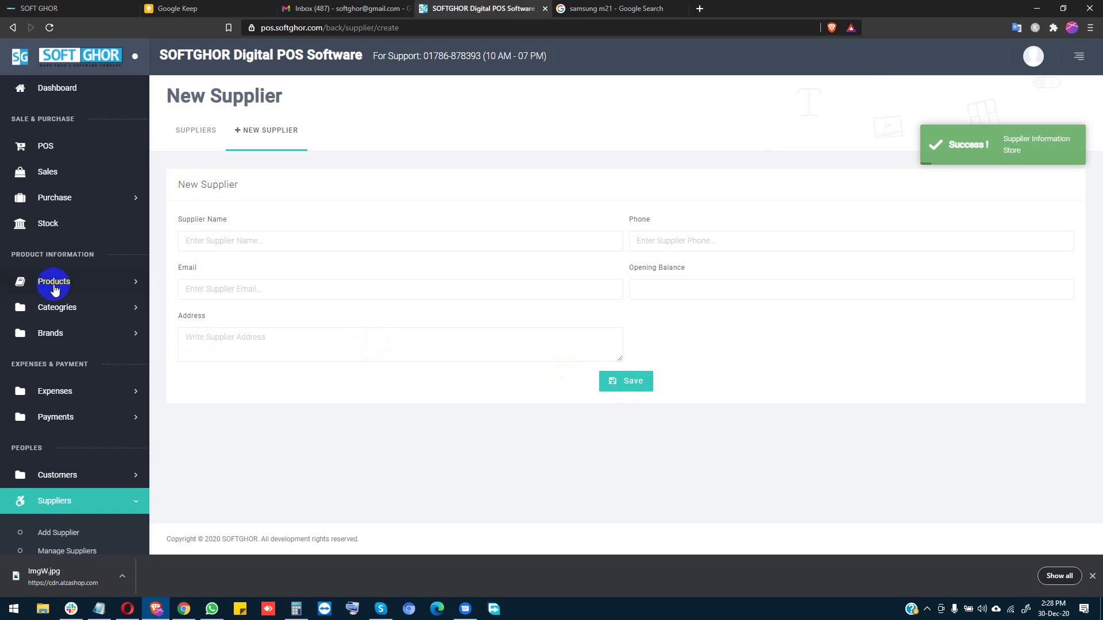
{"action": "left_click", "coordinate": [76, 293]}
Step: Start a new product named Samsung A31 with product code SA31
{"action": "left_click", "coordinate": [67, 315]}
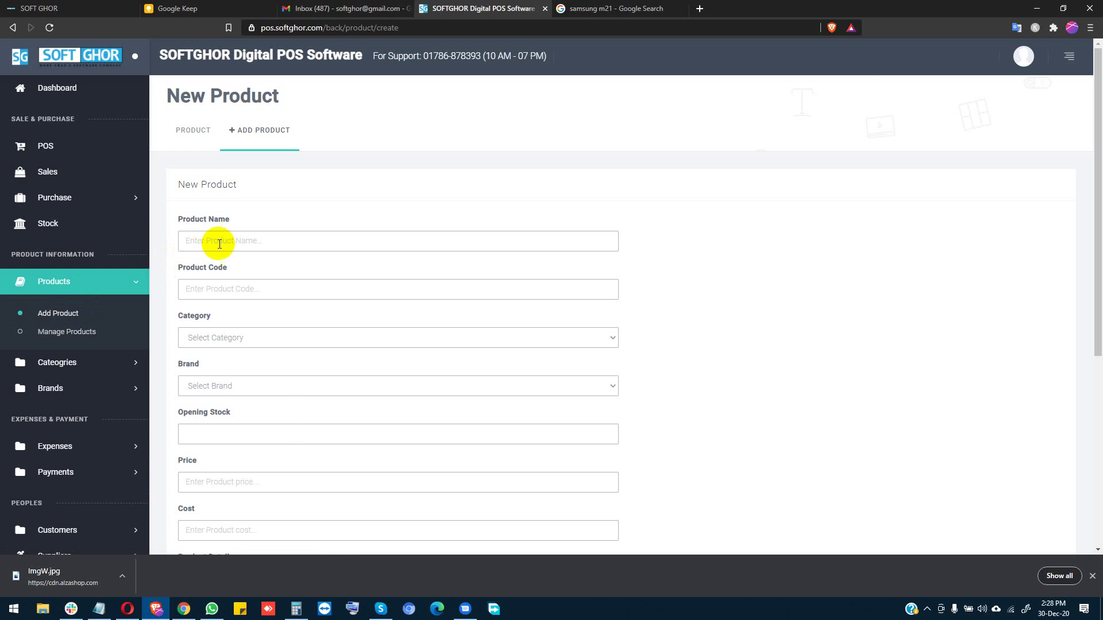
{"action": "left_click", "coordinate": [219, 243]}
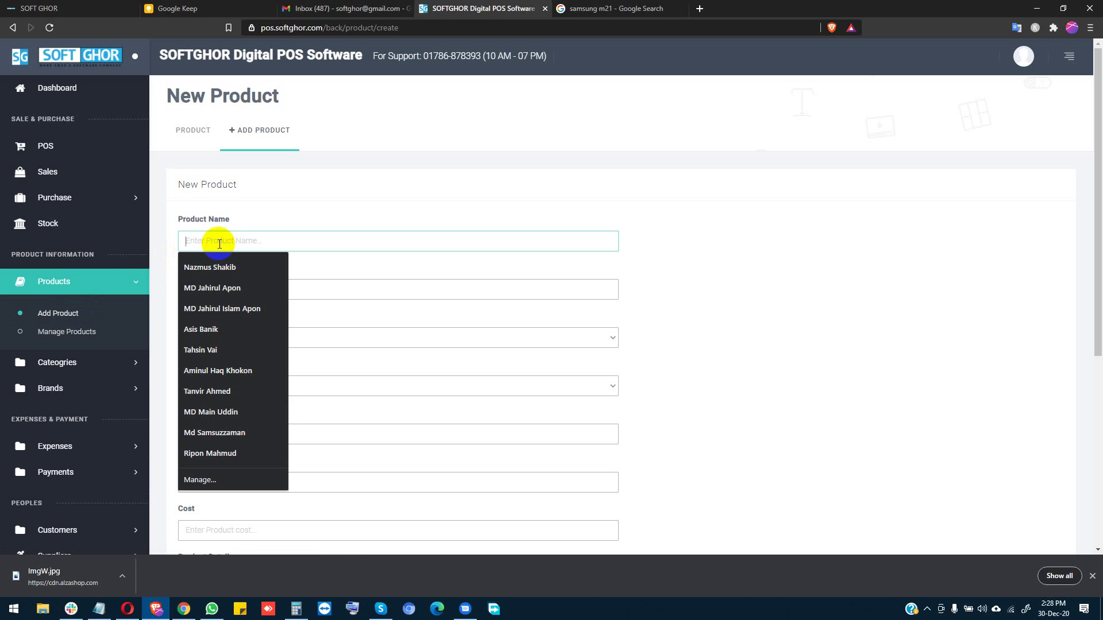
{"action": "type", "text": "Samsung M21"}
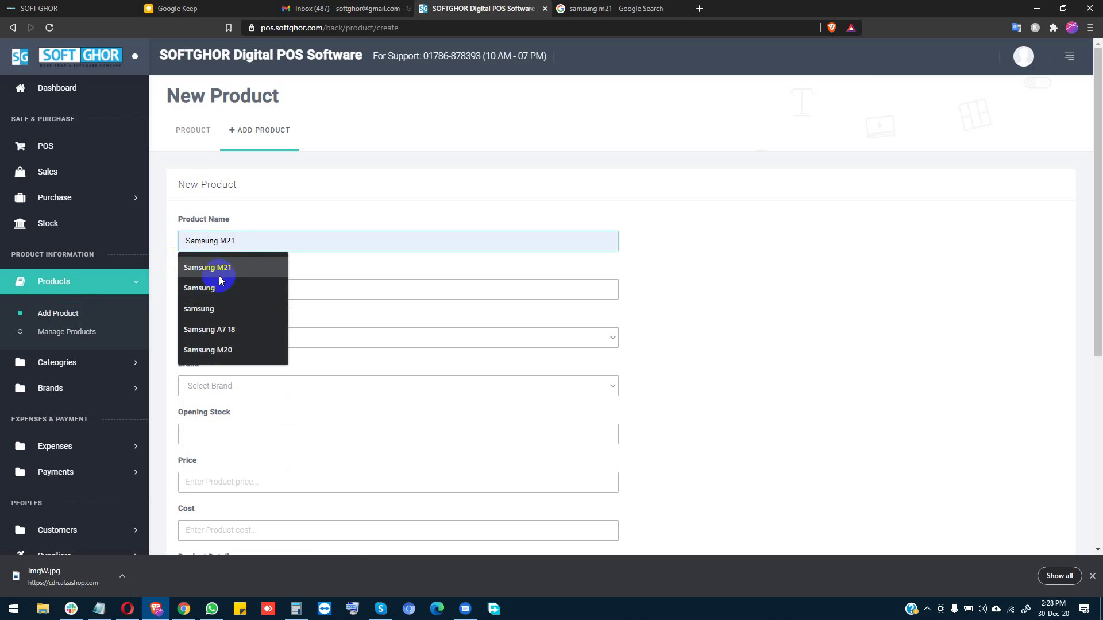
{"action": "left_click", "coordinate": [219, 268]}
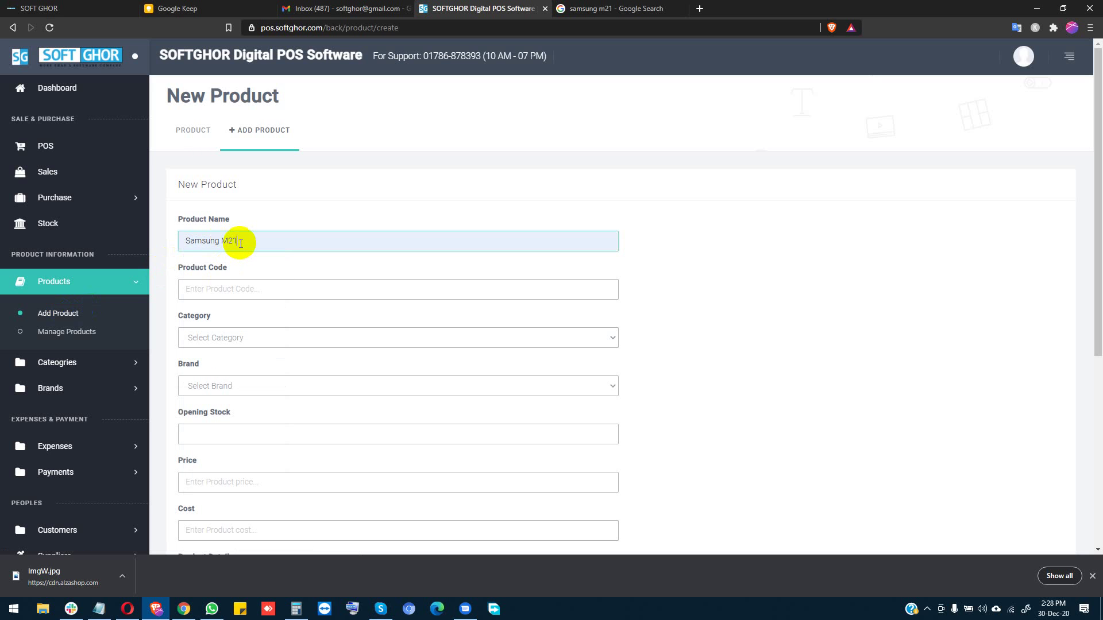
{"action": "key", "text": "BackSpace"}
{"action": "key", "text": "BackSpace"}
{"action": "key", "text": "BackSpace"}
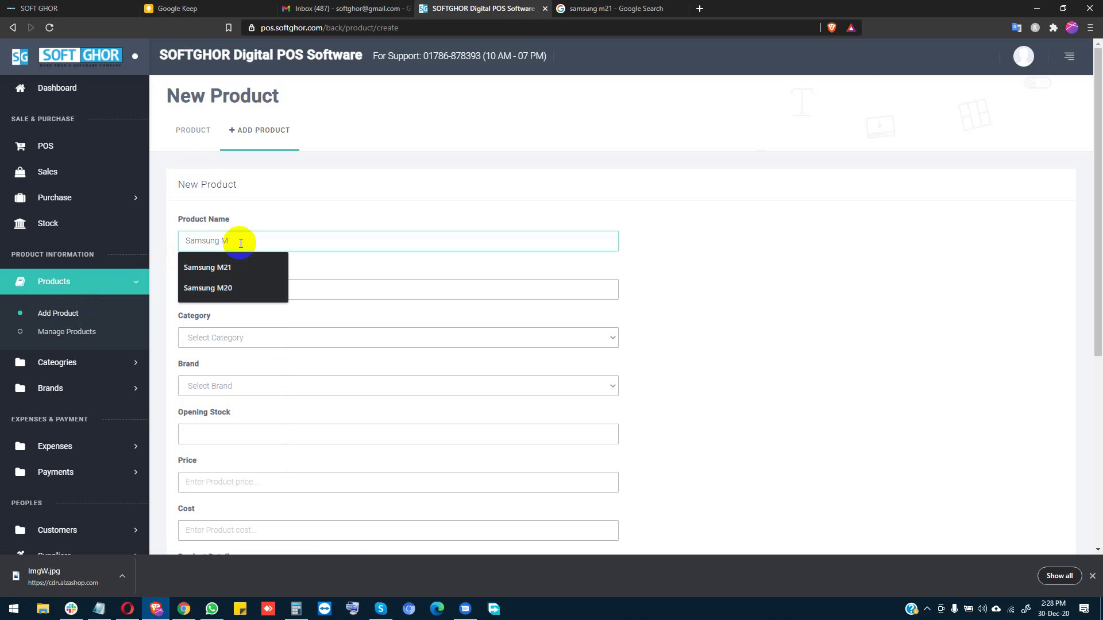
{"action": "type", "text": "A31"}
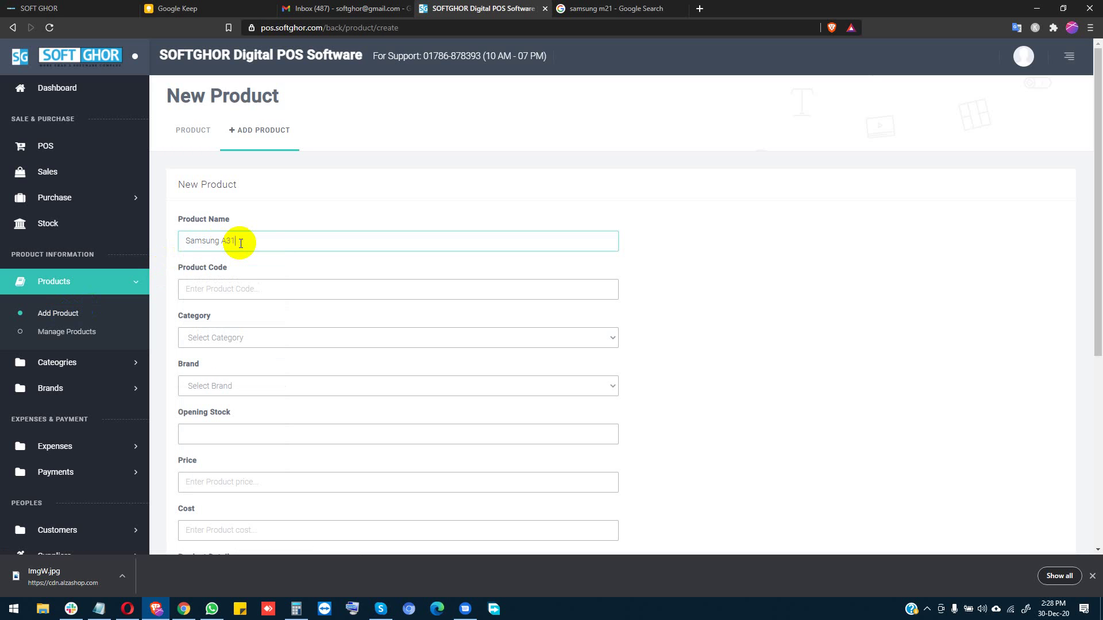
{"action": "left_click", "coordinate": [208, 291]}
{"action": "type", "text": "S"}
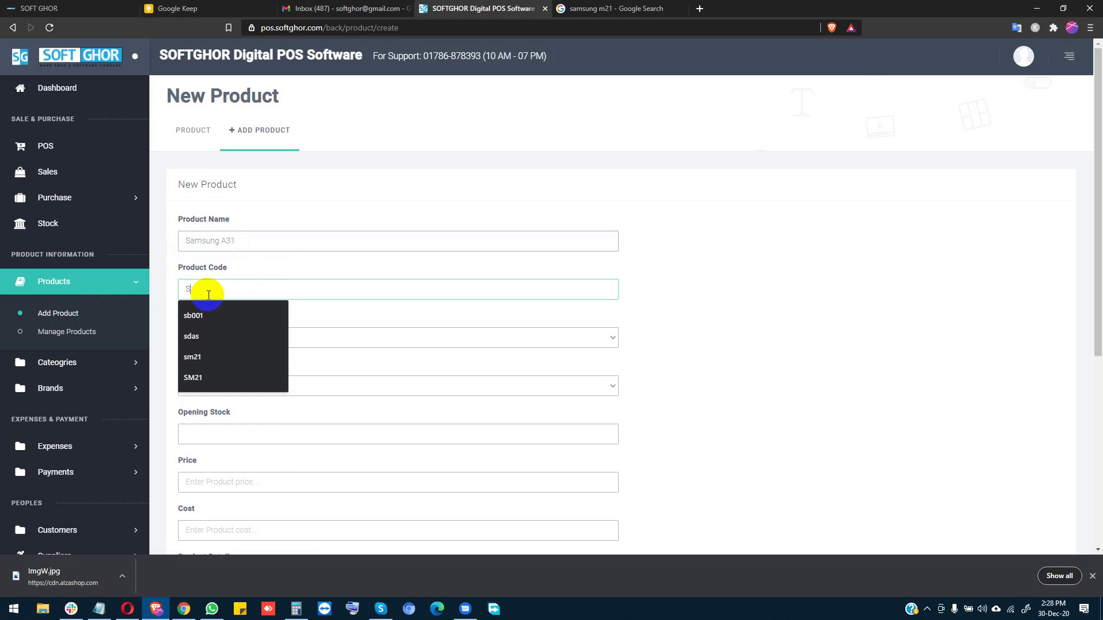
{"action": "type", "text": "A31"}
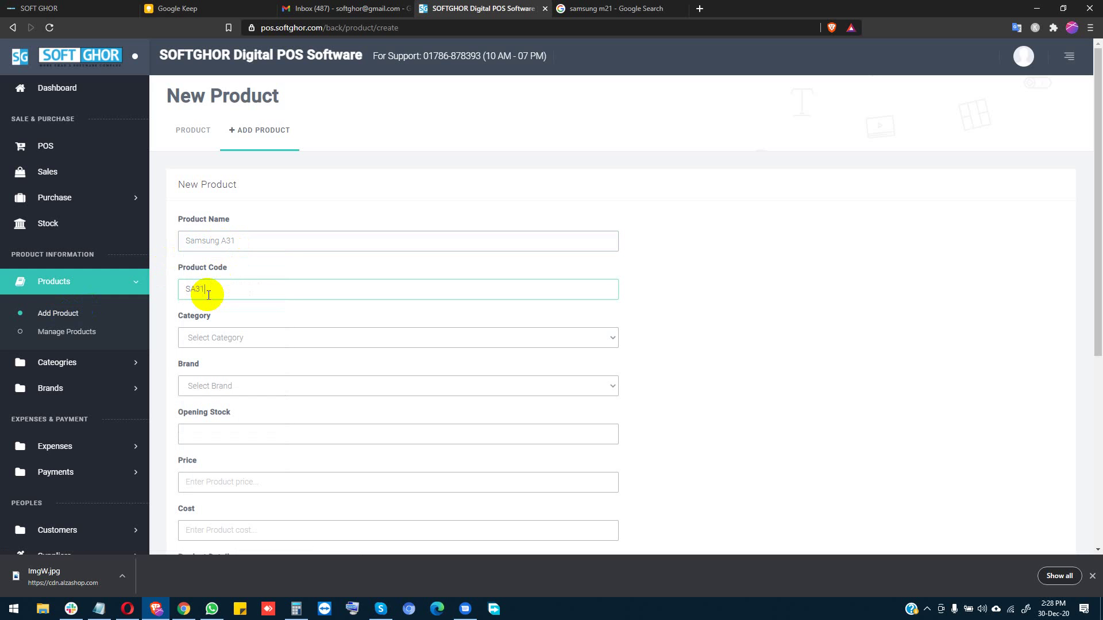
Step: Set category Mobile Phone, brand Samsung and opening stock 10
{"action": "left_click", "coordinate": [234, 337]}
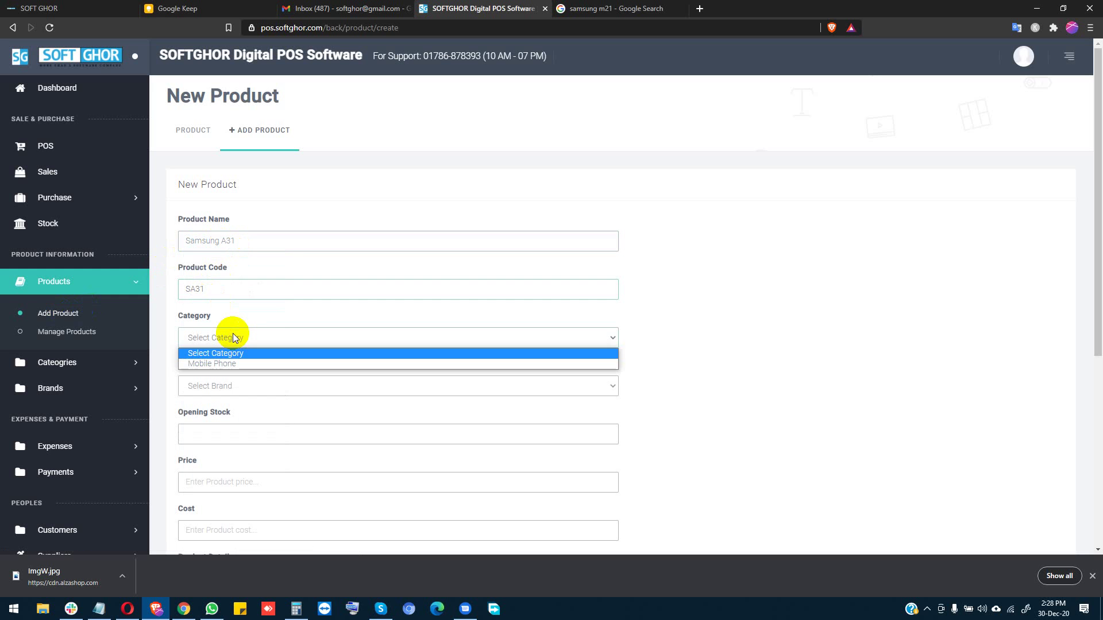
{"action": "left_click", "coordinate": [222, 363]}
{"action": "left_click", "coordinate": [227, 384]}
{"action": "left_click", "coordinate": [219, 413]}
{"action": "left_click", "coordinate": [222, 432]}
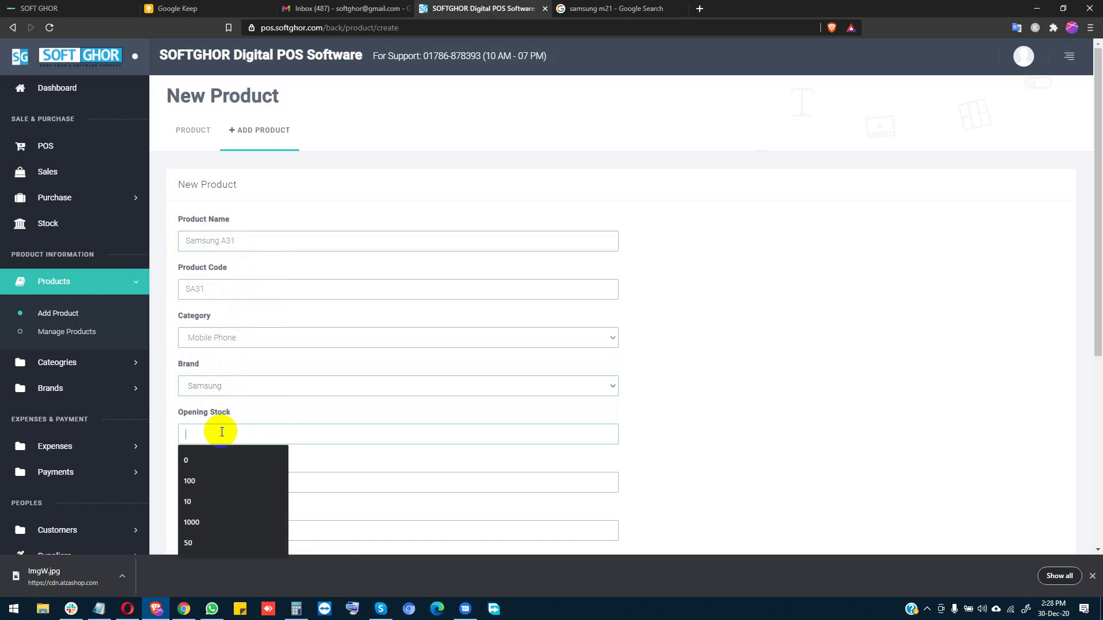
{"action": "type", "text": "10"}
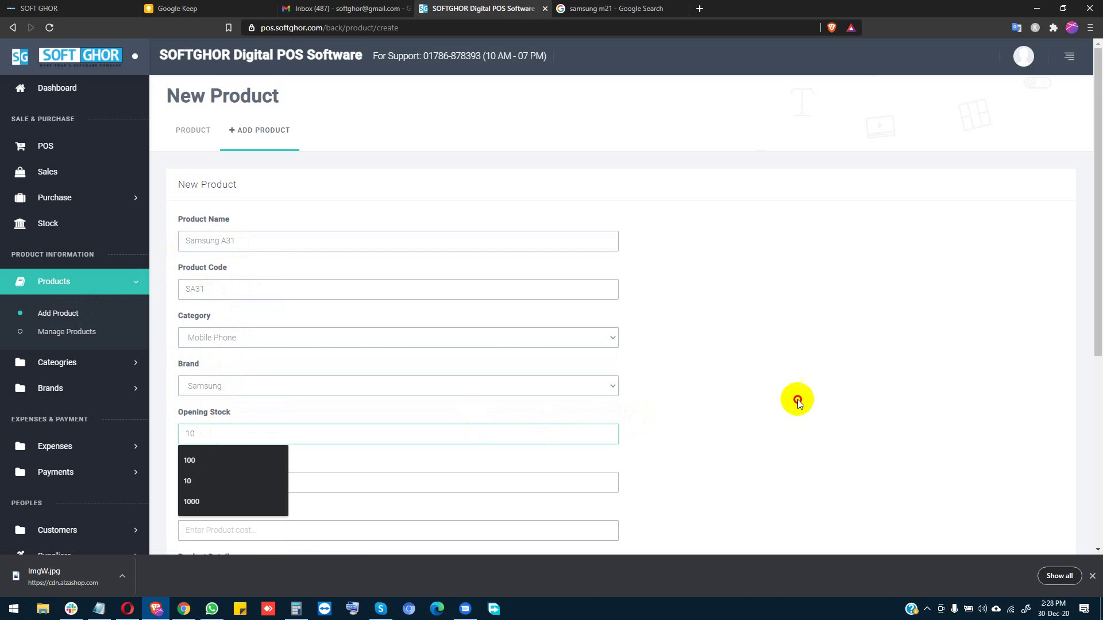
{"action": "left_click", "coordinate": [795, 399]}
Step: Enter price 15000 and cost 14500 for Samsung A31
{"action": "scroll", "coordinate": [608, 418], "scroll_direction": "down", "scroll_amount": 1}
{"action": "left_click", "coordinate": [241, 420]}
{"action": "type", "text": "1"}
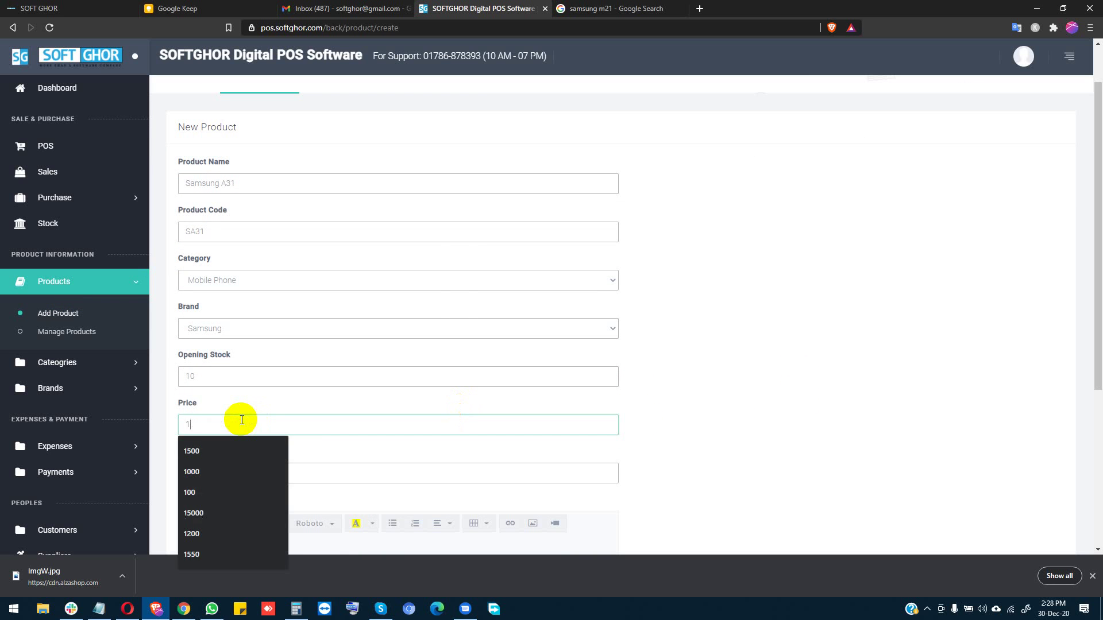
{"action": "type", "text": "5000"}
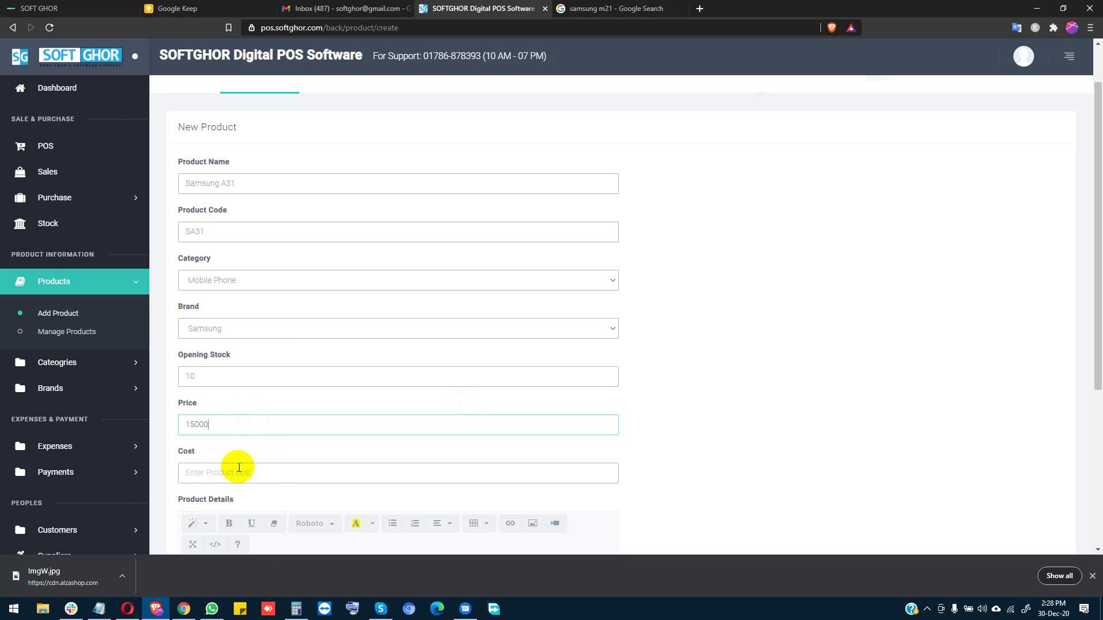
{"action": "left_click", "coordinate": [241, 473]}
{"action": "type", "text": "14500"}
{"action": "scroll", "coordinate": [765, 452], "scroll_direction": "down", "scroll_amount": 1}
{"action": "scroll", "coordinate": [763, 448], "scroll_direction": "down", "scroll_amount": 4}
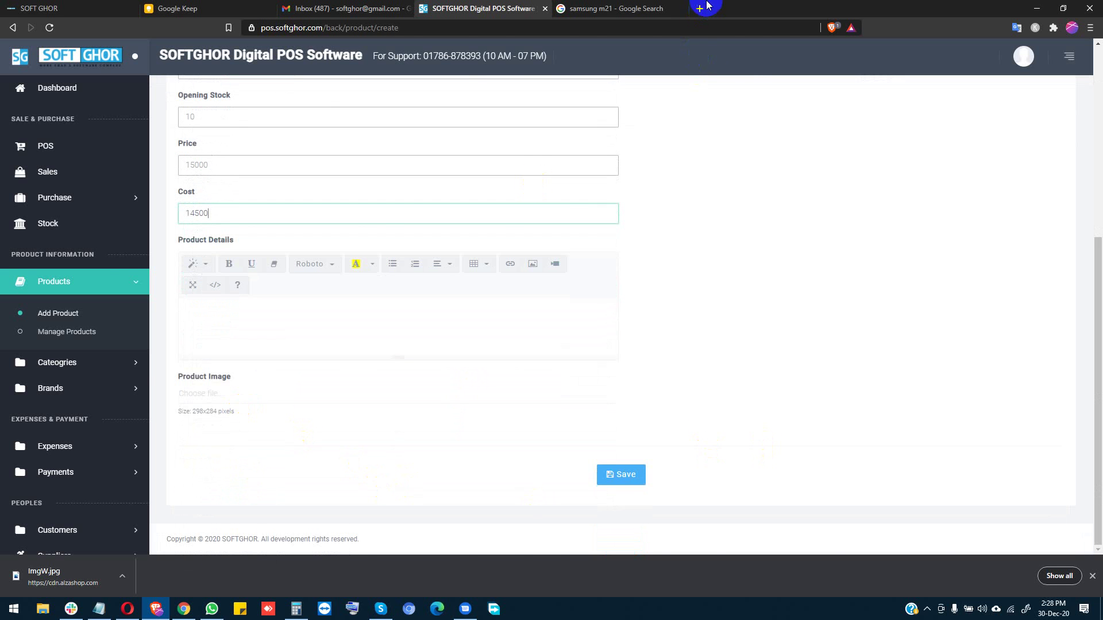
{"action": "left_click", "coordinate": [638, 6]}
Step: Search Google Images for 'samsung a31' and save the Amazon A31 photo to Downloads
{"action": "double_click", "coordinate": [156, 56]}
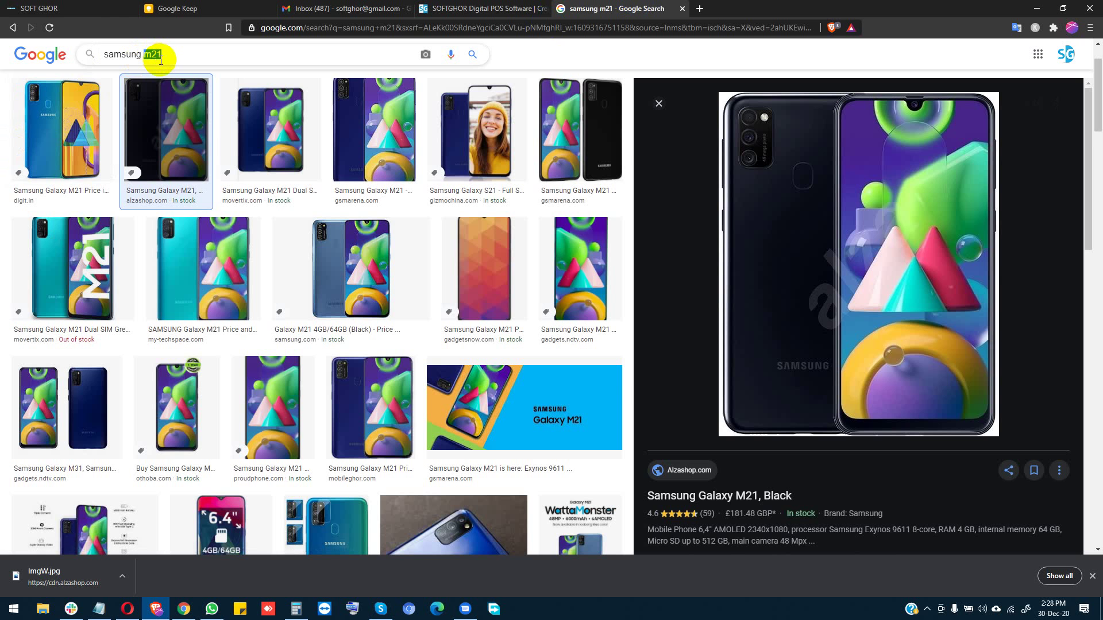
{"action": "type", "text": "a31"}
{"action": "key", "text": "Return"}
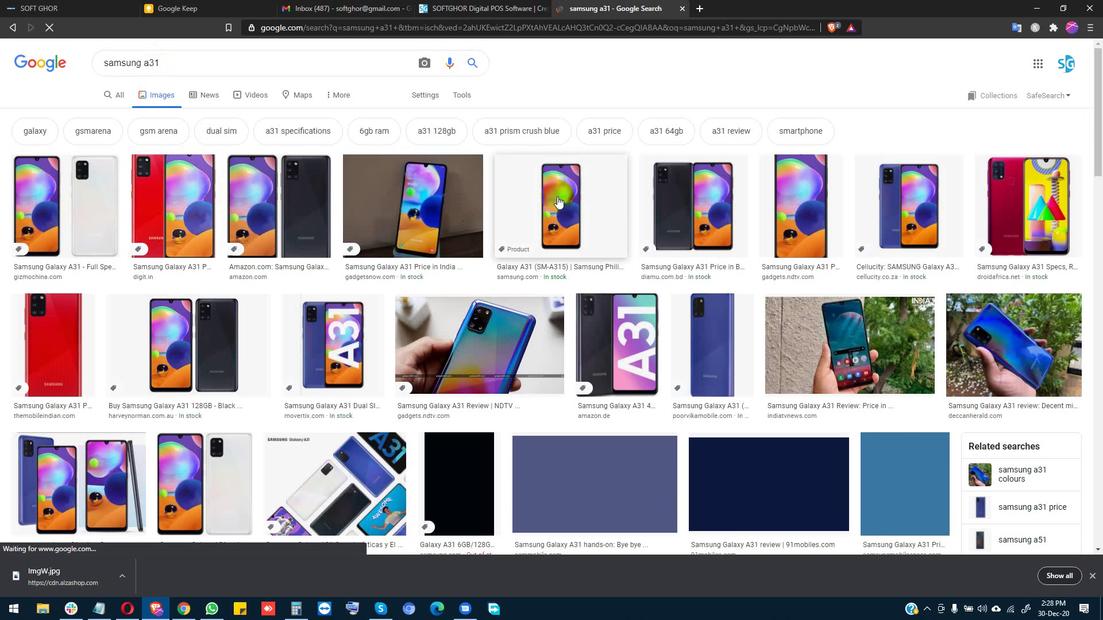
{"action": "left_click", "coordinate": [267, 204]}
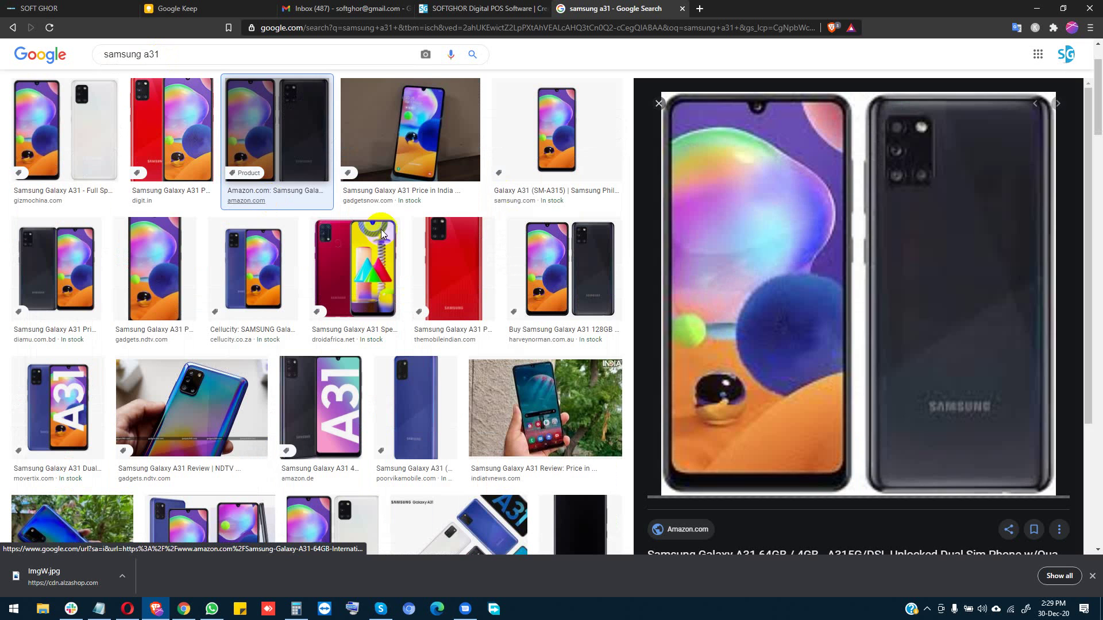
{"action": "right_click", "coordinate": [815, 238]}
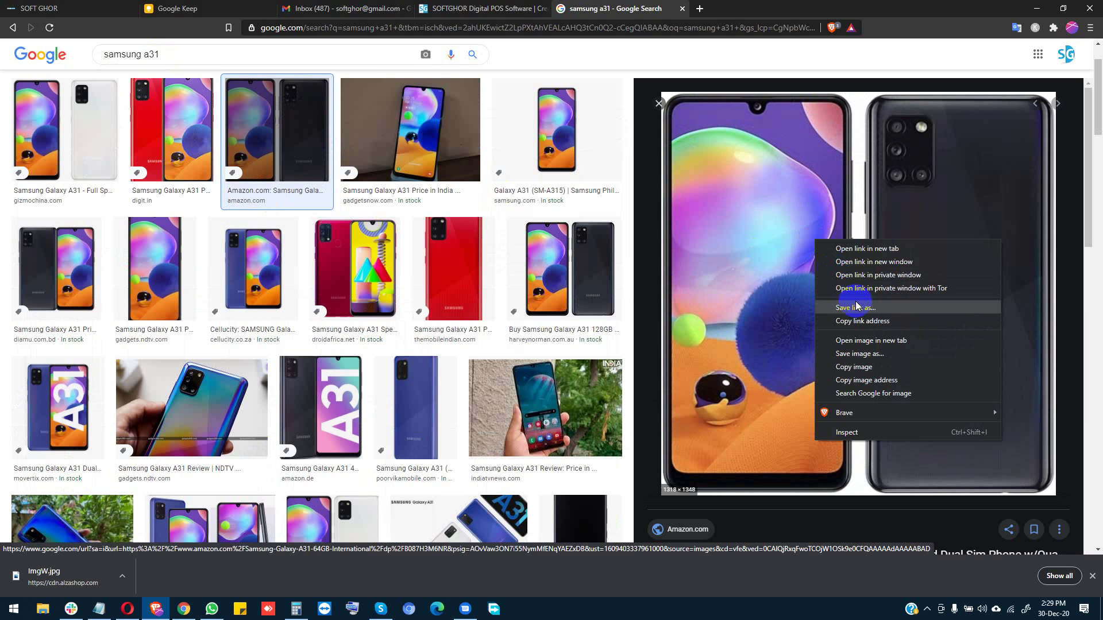
{"action": "left_click", "coordinate": [855, 354]}
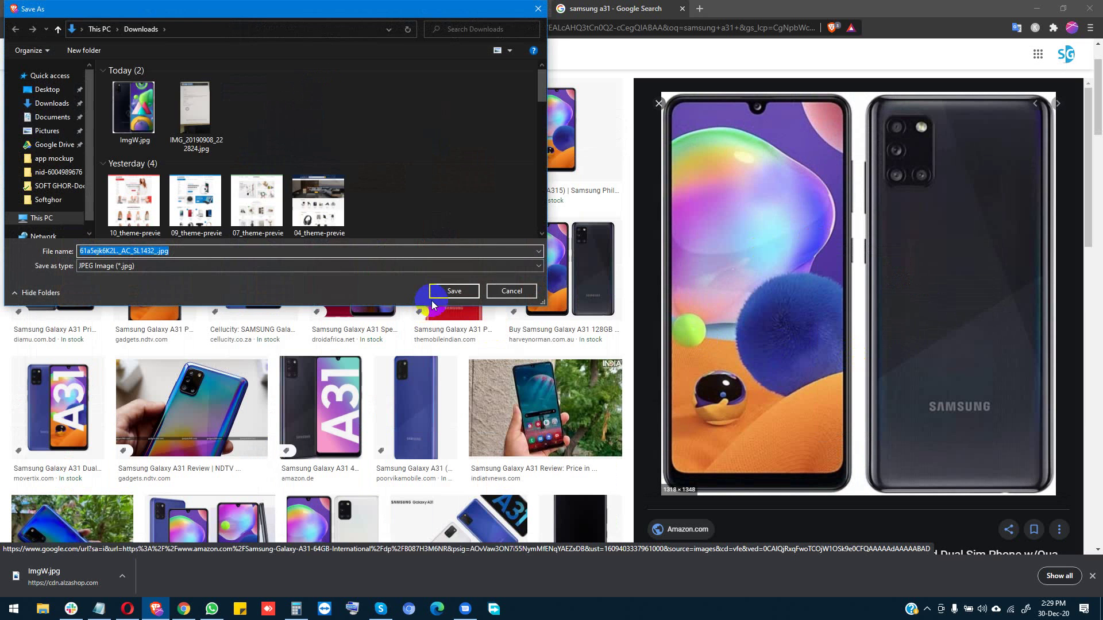
{"action": "left_click", "coordinate": [462, 293]}
{"action": "left_click", "coordinate": [468, 8]}
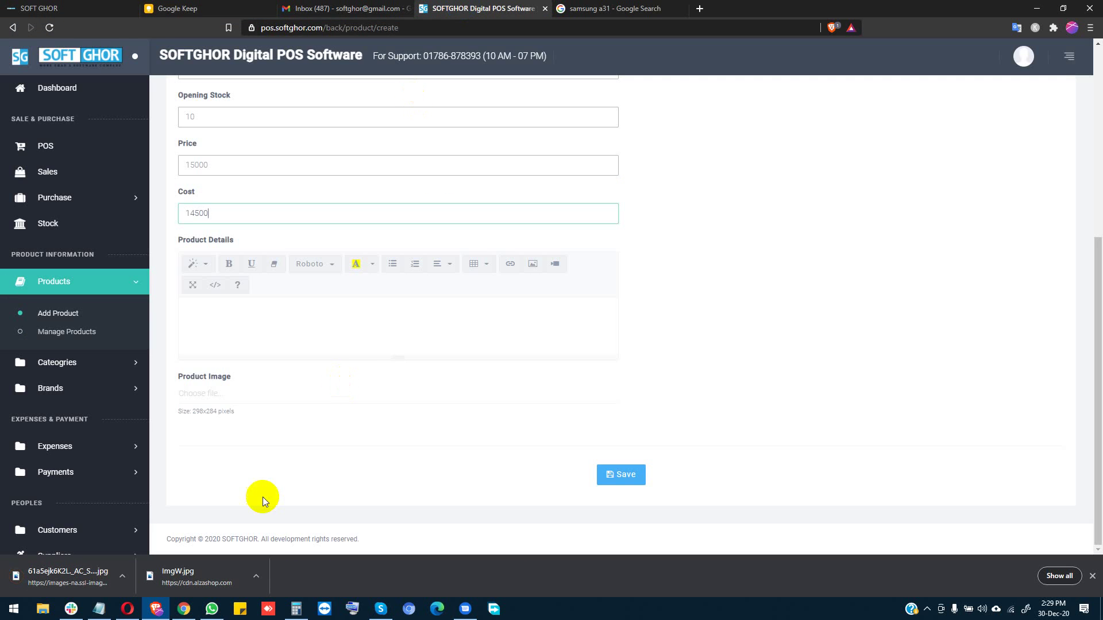
Step: Attach the downloaded A31 jpg as the product image, save the product, and go to Sales
{"action": "left_click", "coordinate": [227, 402]}
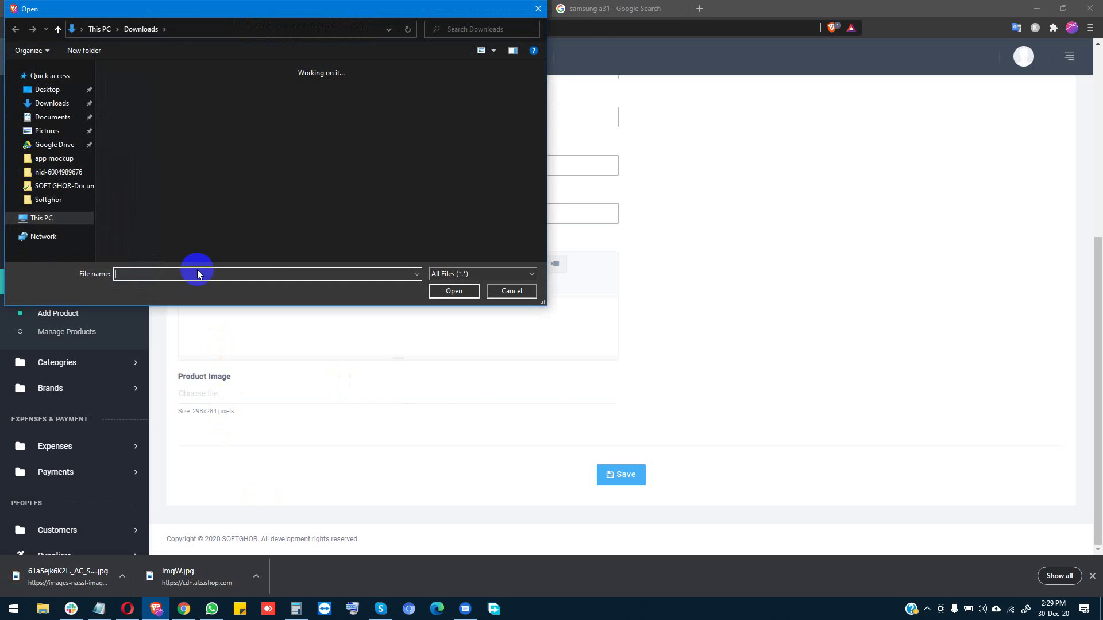
{"action": "left_click", "coordinate": [116, 110]}
{"action": "left_click", "coordinate": [617, 480]}
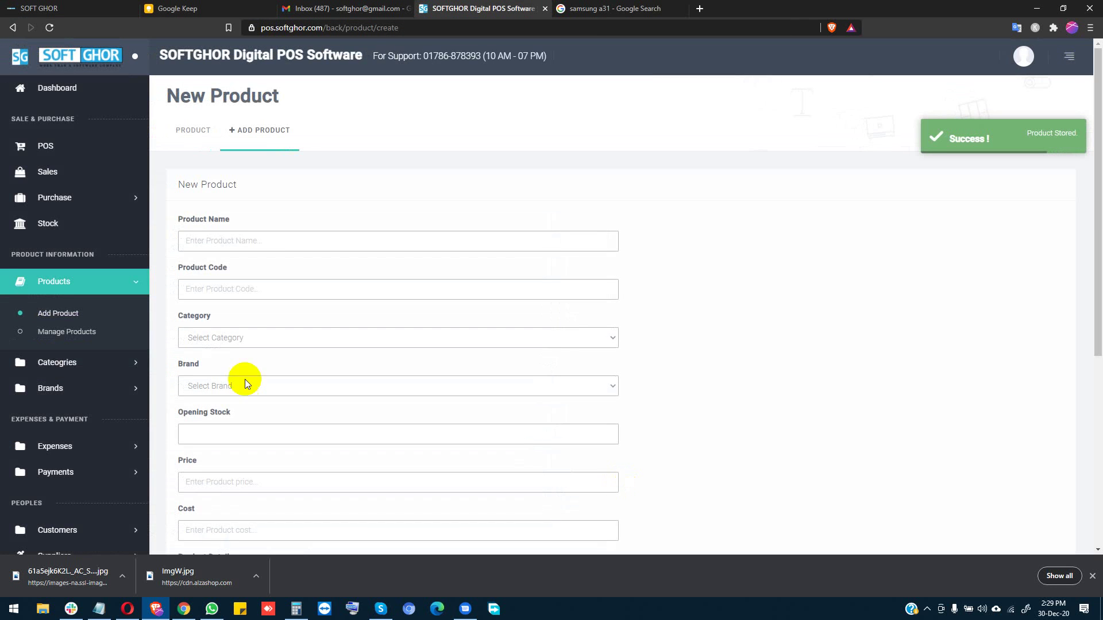
{"action": "left_click", "coordinate": [50, 172]}
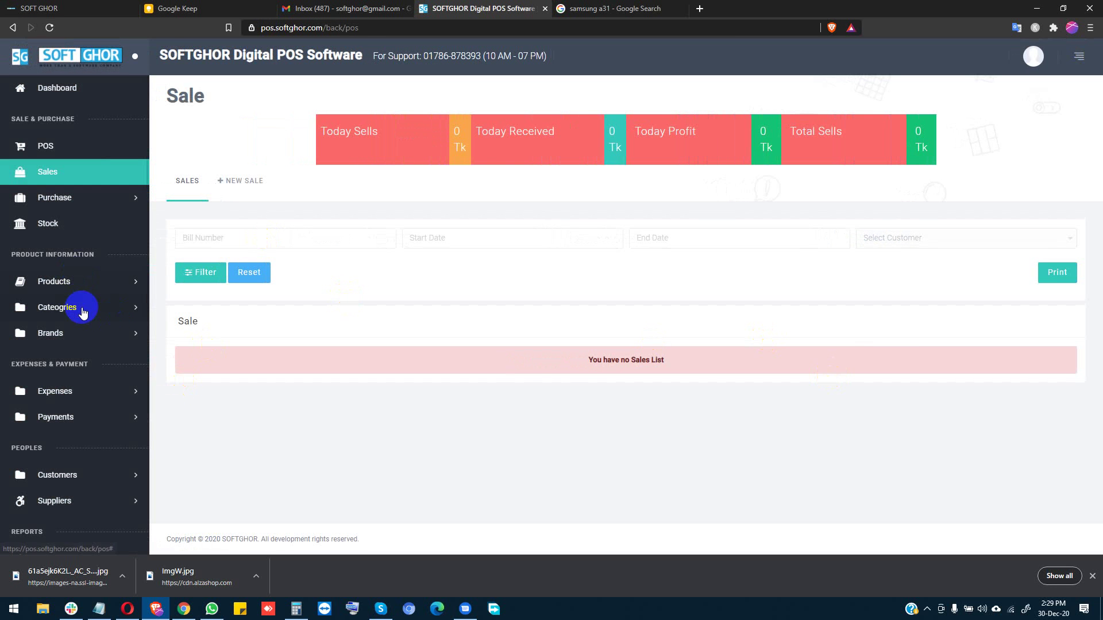
Step: Check the stock page's totals, 20 units worth 330000, then start a new purchase
{"action": "left_click", "coordinate": [56, 221]}
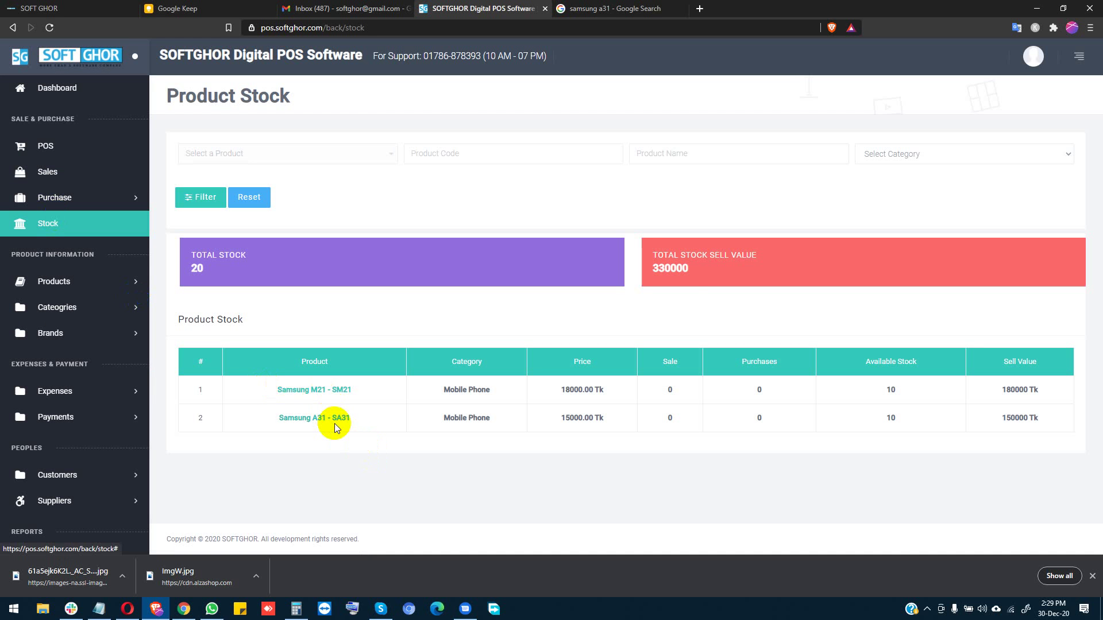
{"action": "left_click_drag", "start_coordinate": [642, 249], "coordinate": [692, 278]}
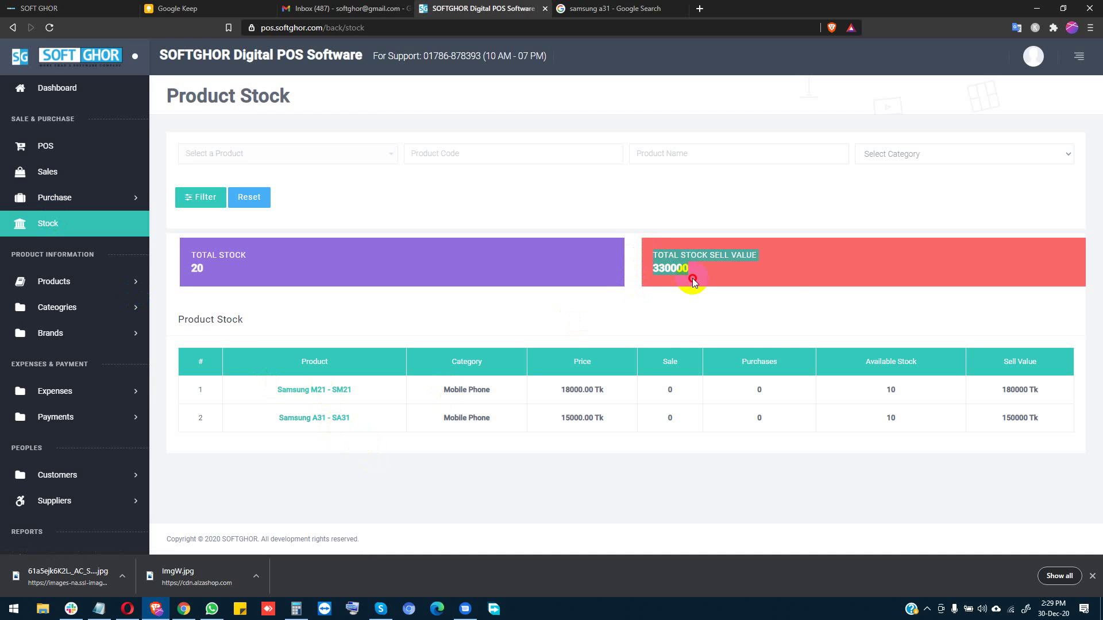
{"action": "double_click", "coordinate": [667, 270]}
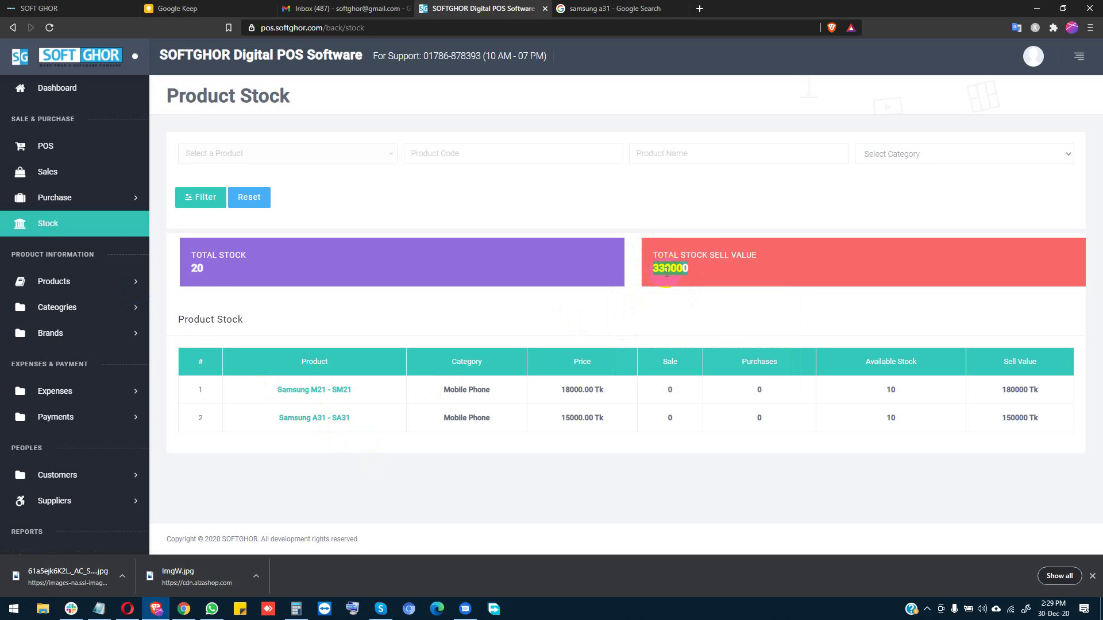
{"action": "left_click_drag", "start_coordinate": [183, 256], "coordinate": [214, 275]}
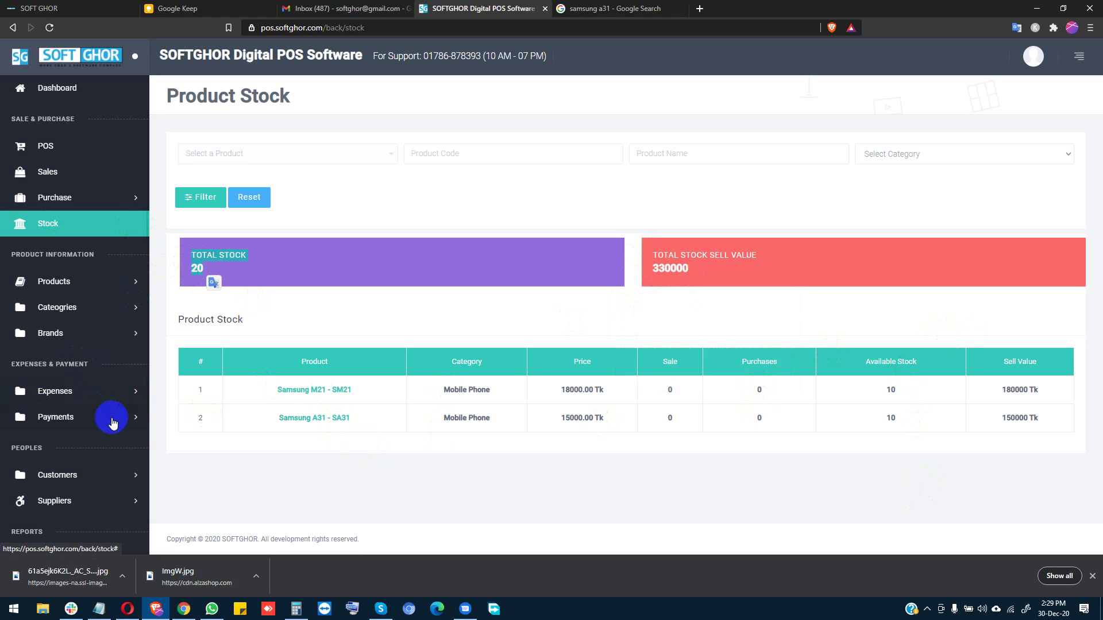
{"action": "left_click", "coordinate": [74, 200]}
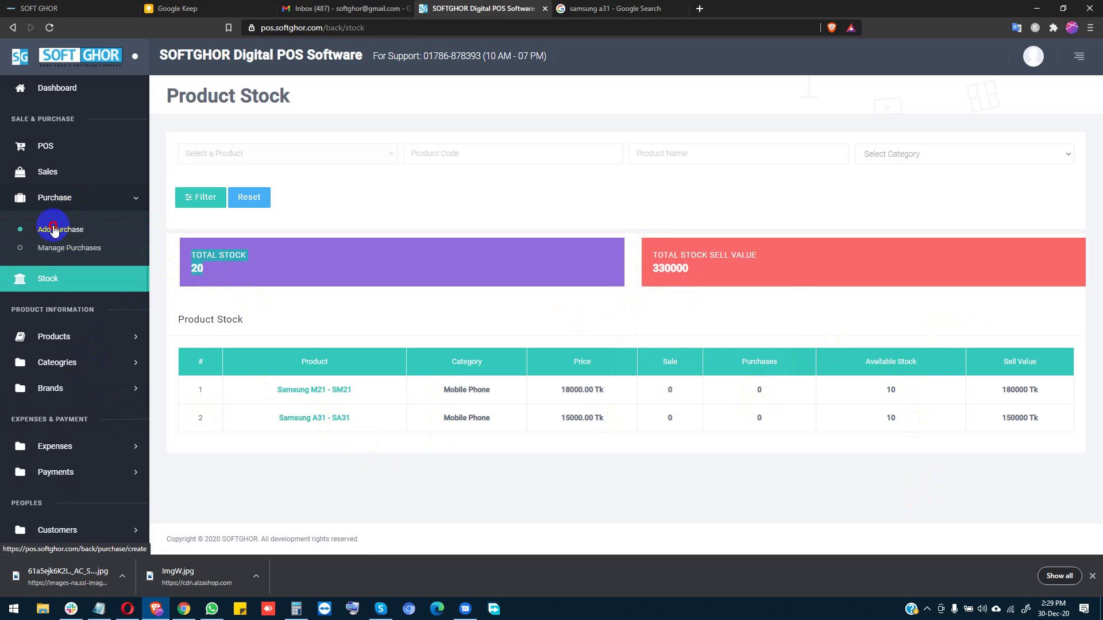
{"action": "left_click", "coordinate": [54, 230]}
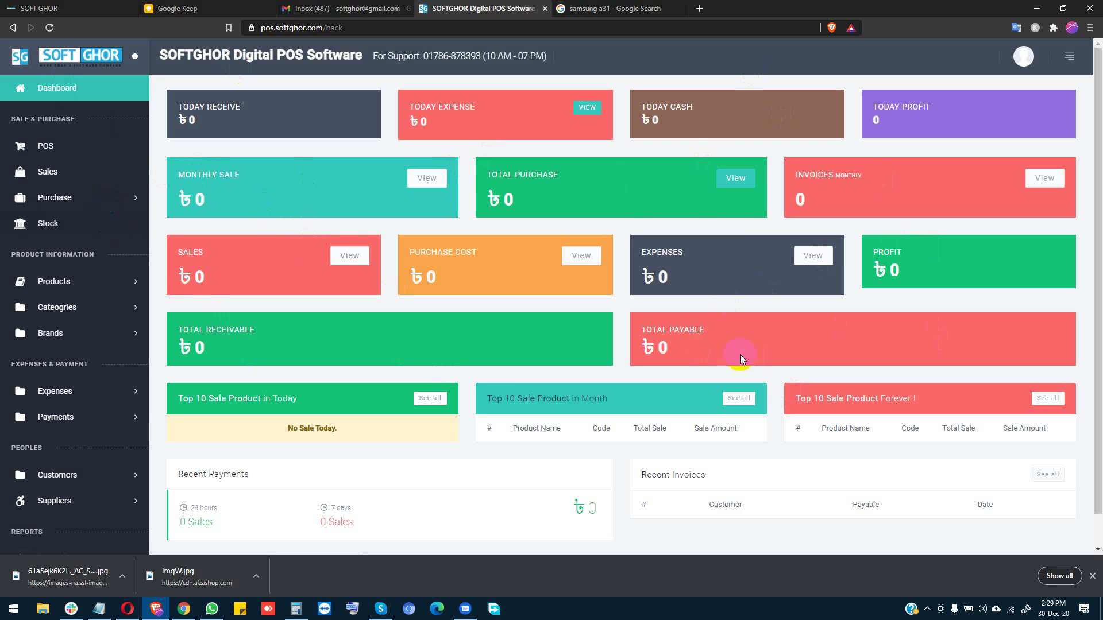
Step: Start a new purchase with Modina Telecom selected as the supplier
{"action": "left_click", "coordinate": [58, 198]}
{"action": "left_click", "coordinate": [68, 230]}
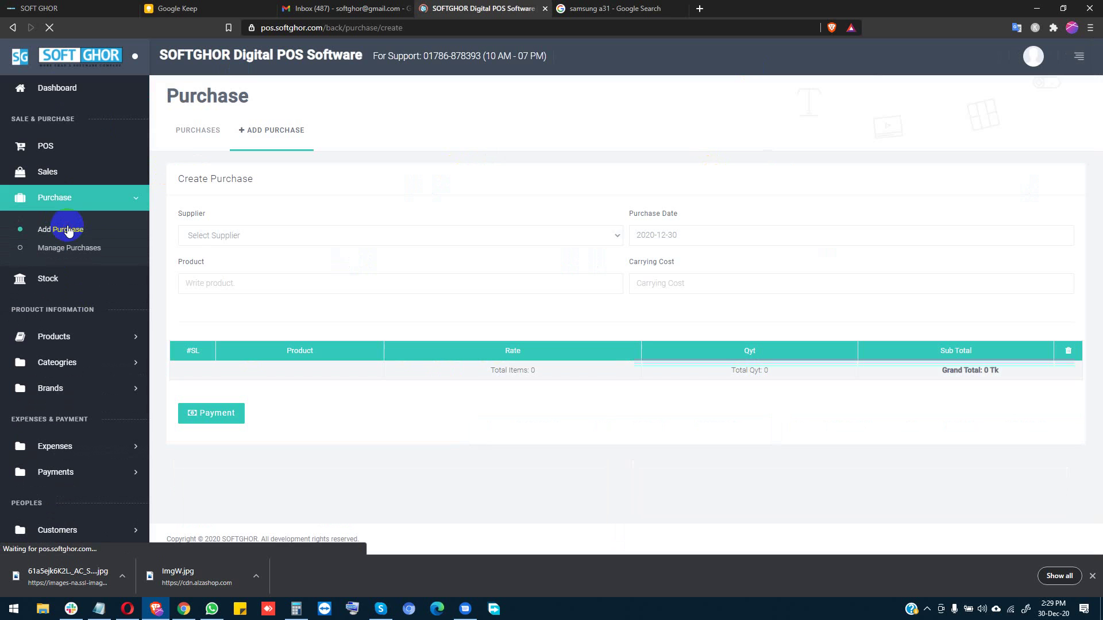
{"action": "left_click", "coordinate": [270, 235]}
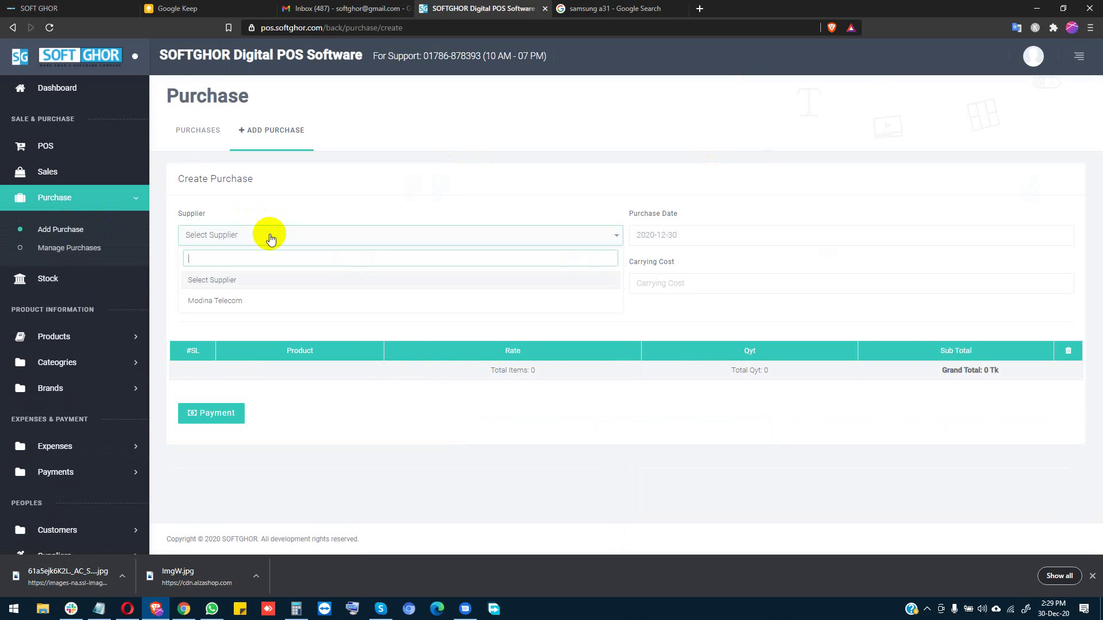
{"action": "left_click", "coordinate": [224, 300]}
{"action": "left_click", "coordinate": [262, 286]}
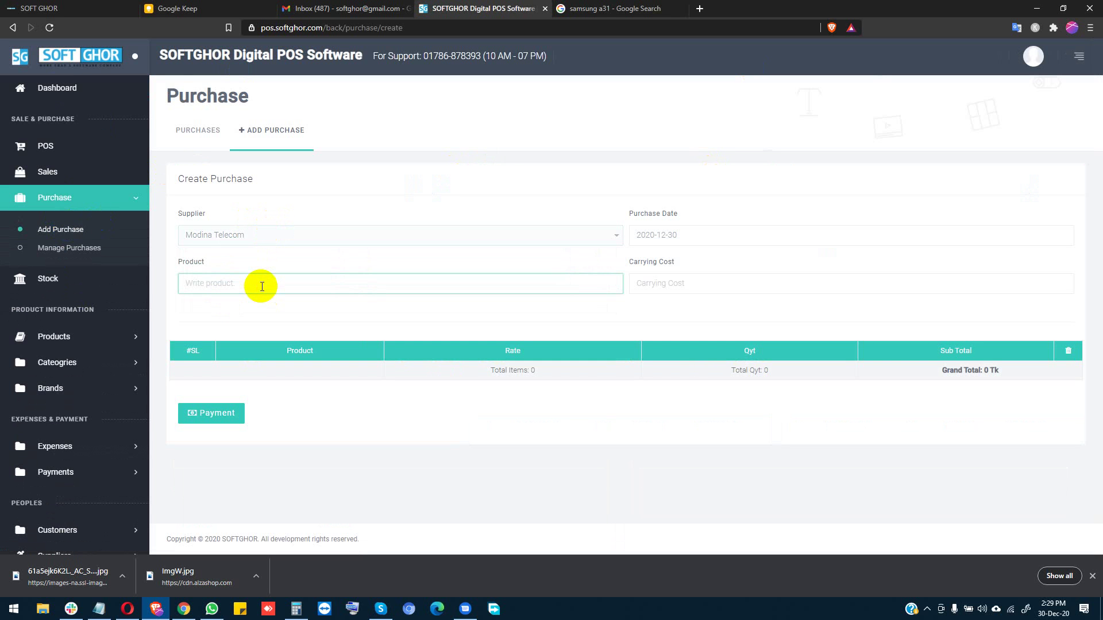
{"action": "type", "text": "s"}
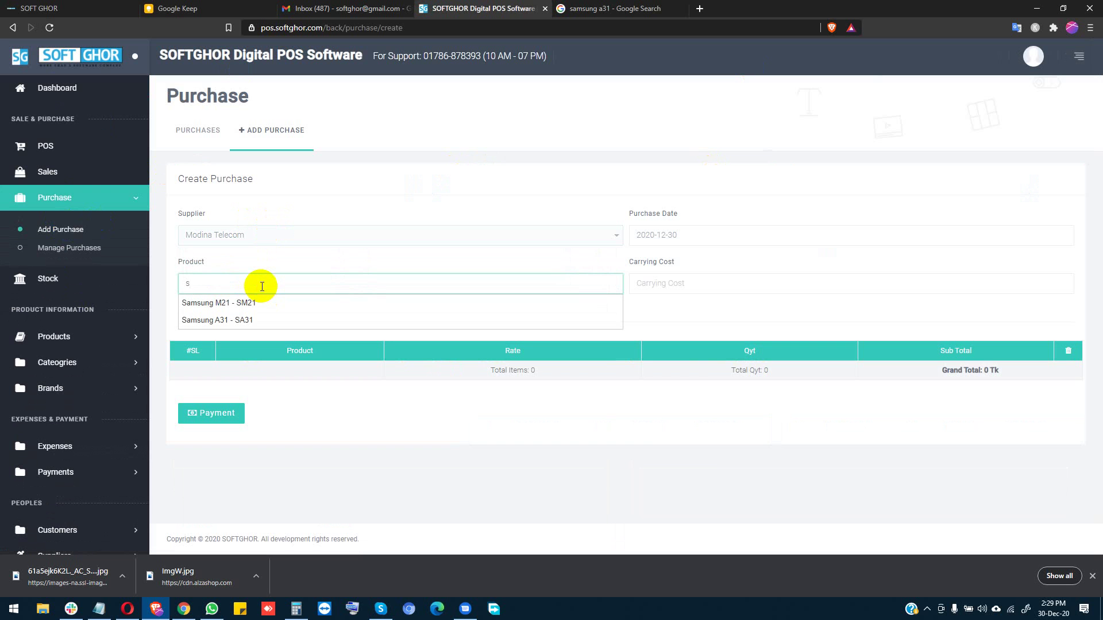
{"action": "left_click", "coordinate": [698, 305]}
{"action": "left_click", "coordinate": [303, 277]}
{"action": "key", "text": "BackSpace"}
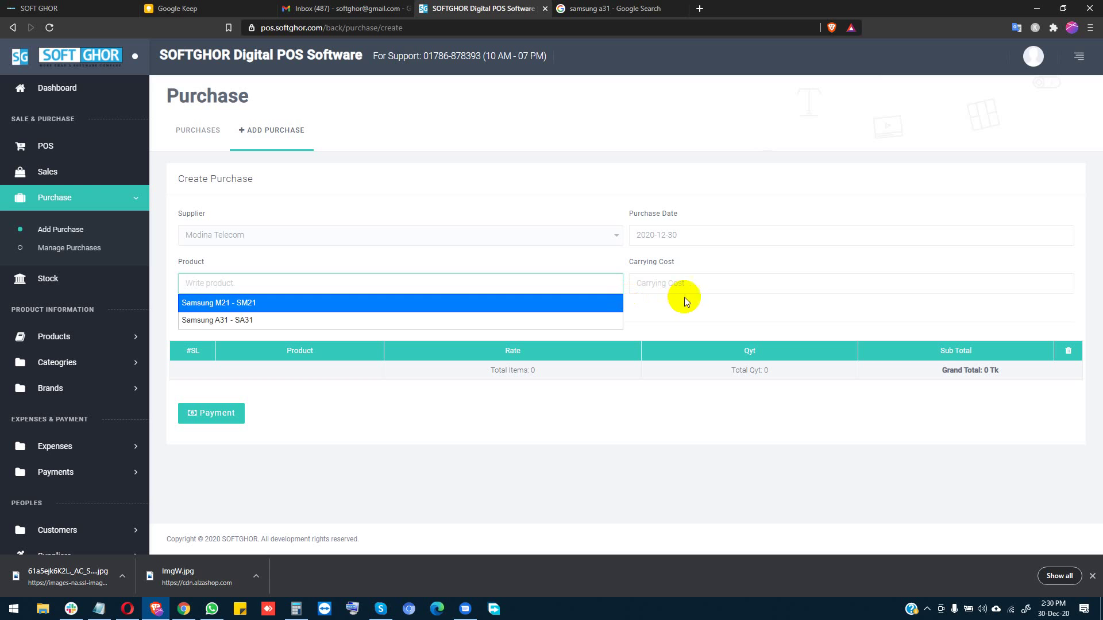
{"action": "left_click", "coordinate": [692, 315]}
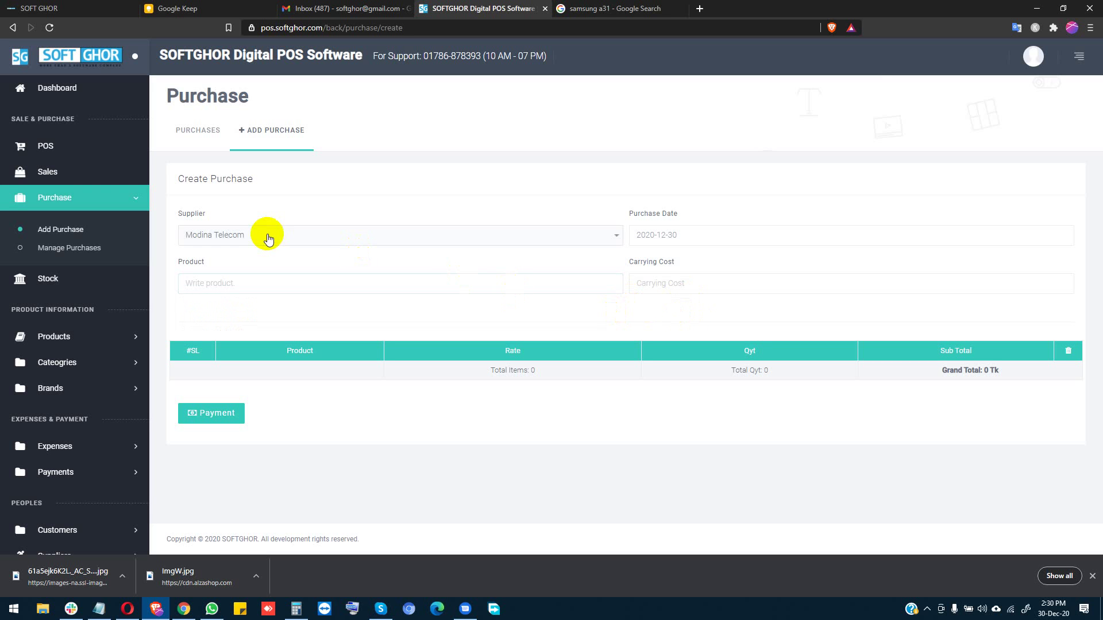
Step: Add Samsung M21 and Samsung A31 to the purchase product list
{"action": "left_click", "coordinate": [698, 236]}
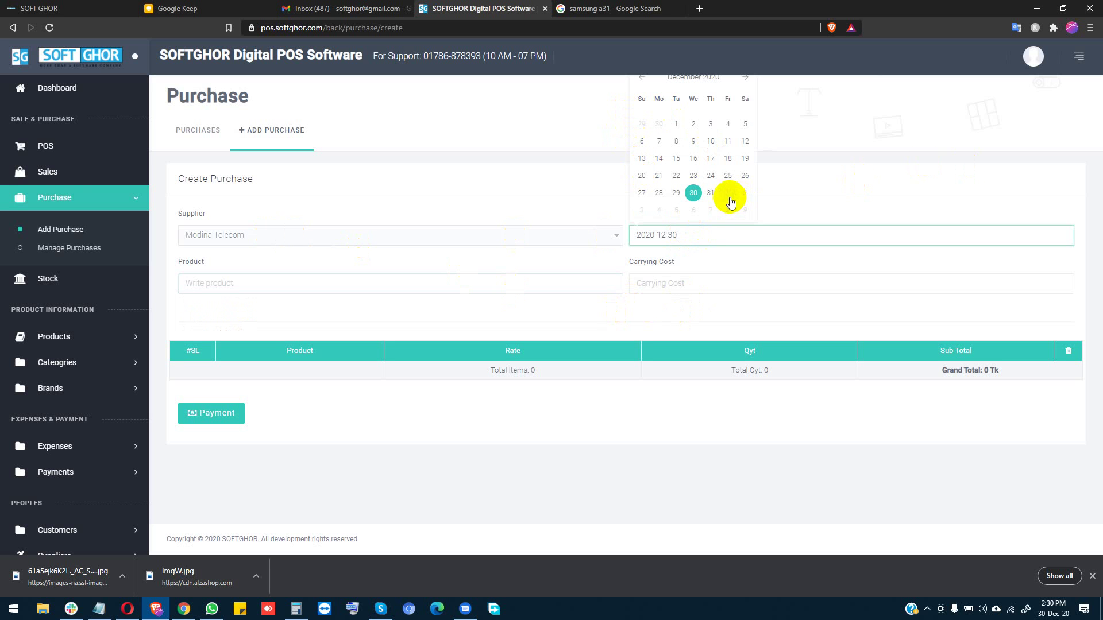
{"action": "left_click", "coordinate": [368, 288]}
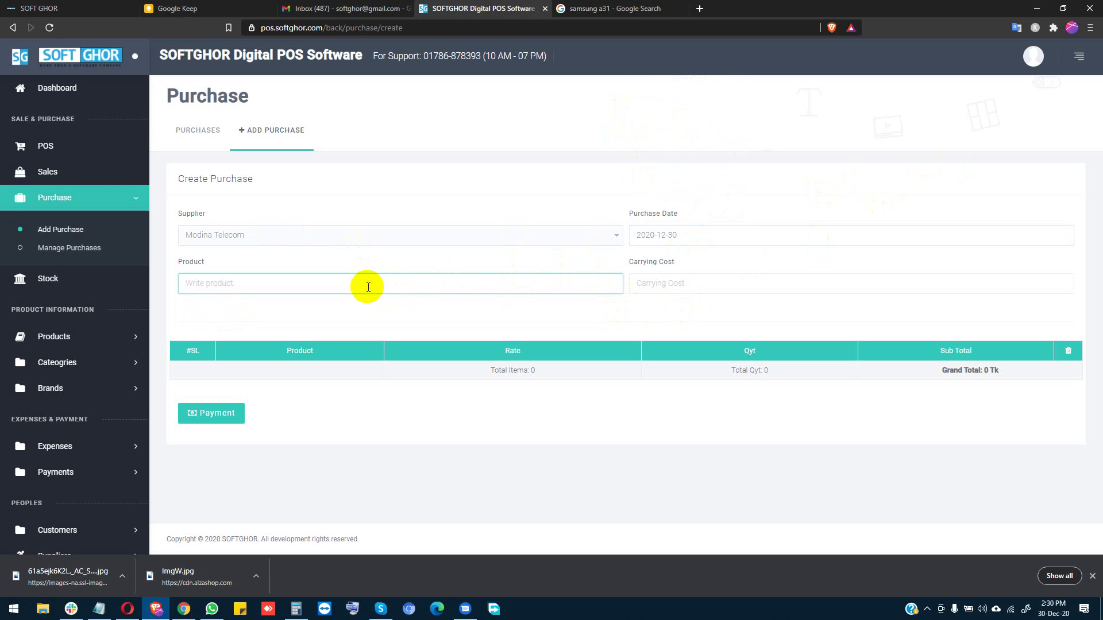
{"action": "type", "text": "s"}
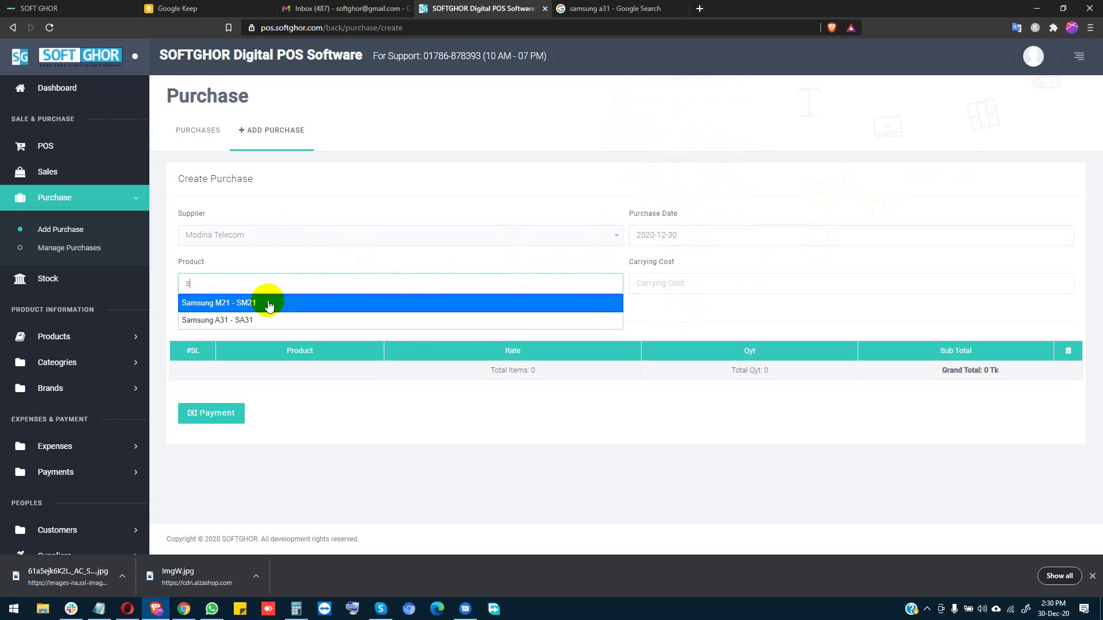
{"action": "left_click", "coordinate": [267, 301]}
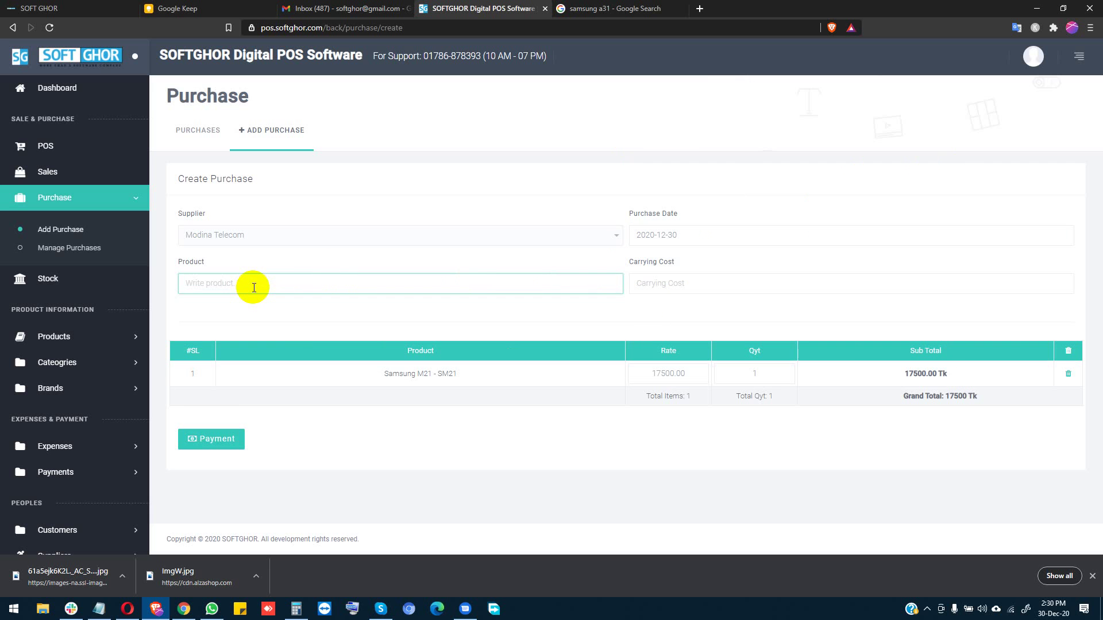
{"action": "type", "text": "s"}
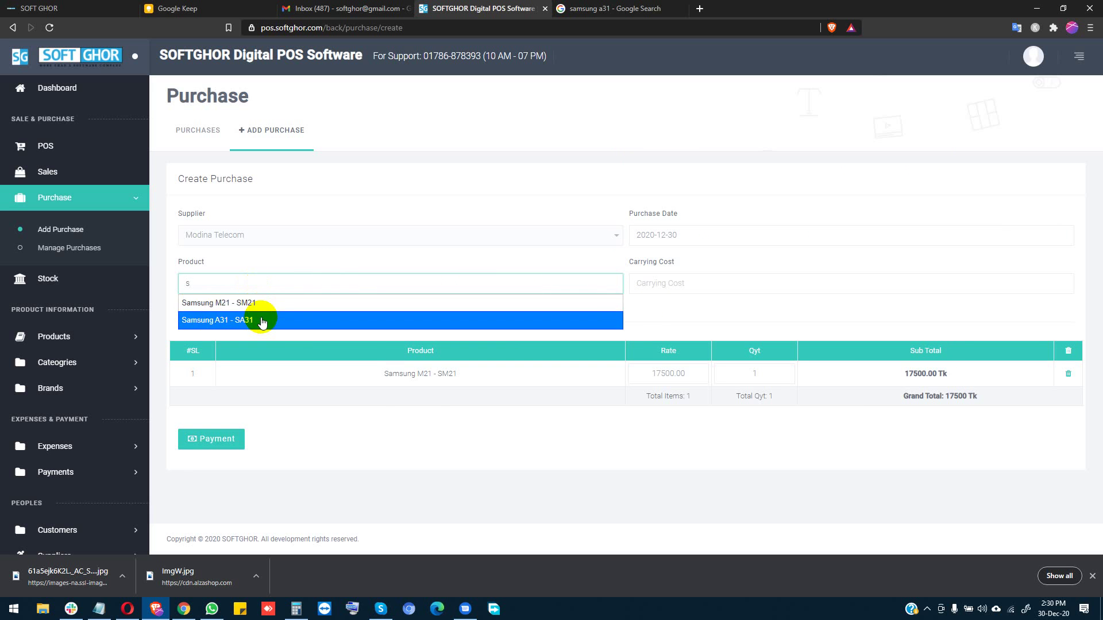
{"action": "left_click", "coordinate": [261, 320]}
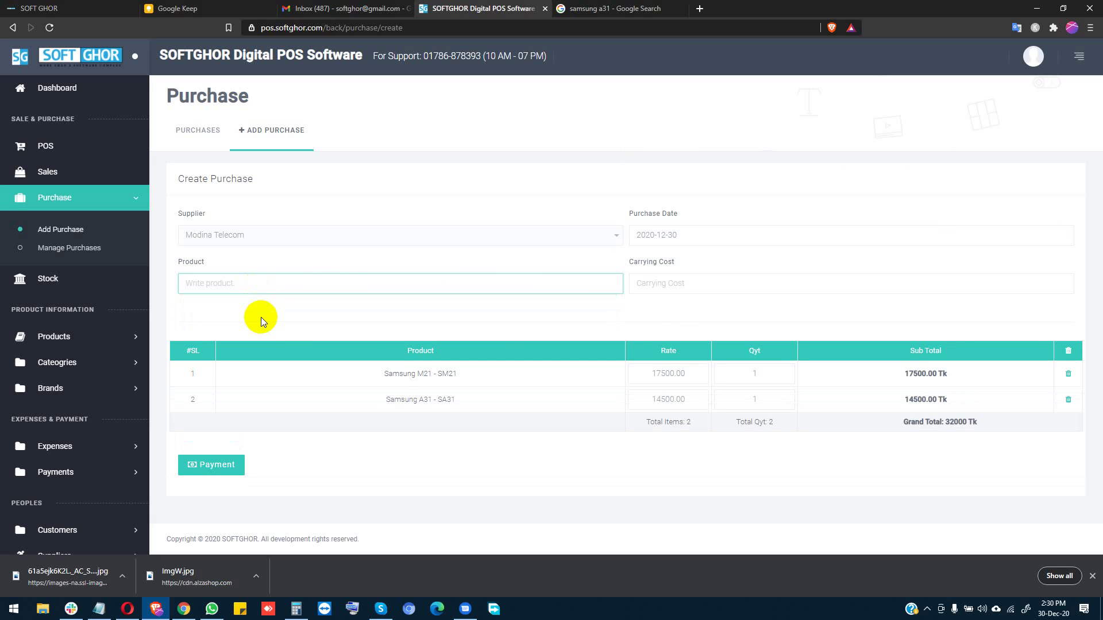
{"action": "left_click", "coordinate": [852, 463]}
Step: Set both phones' quantity to 50, giving a grand total of 1600000 Tk
{"action": "double_click", "coordinate": [771, 374]}
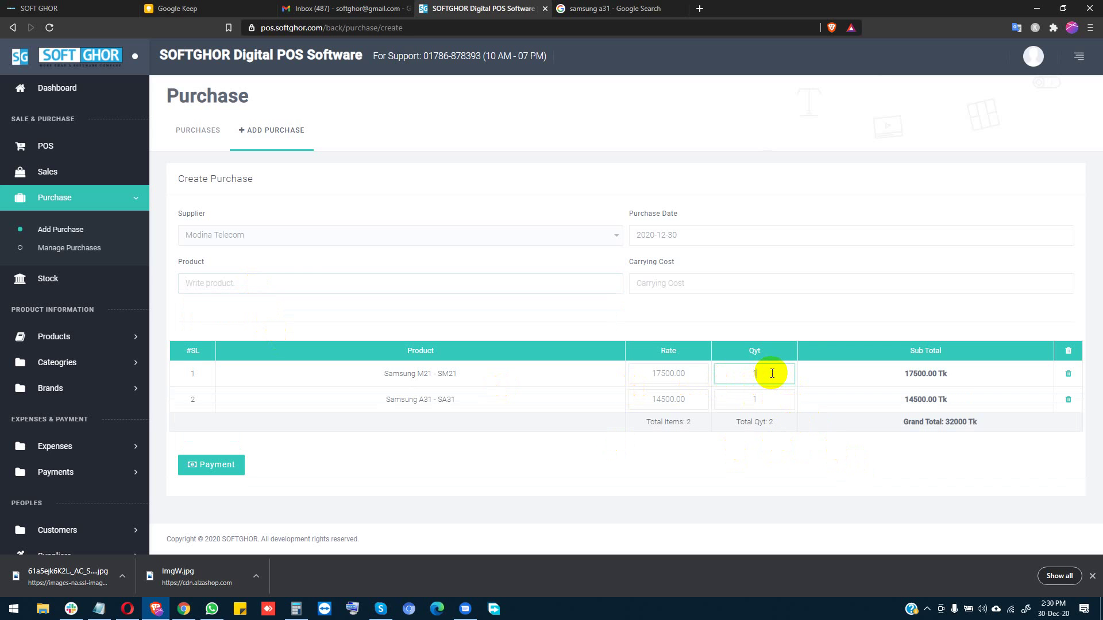
{"action": "type", "text": "50"}
{"action": "double_click", "coordinate": [776, 406]}
{"action": "type", "text": "50"}
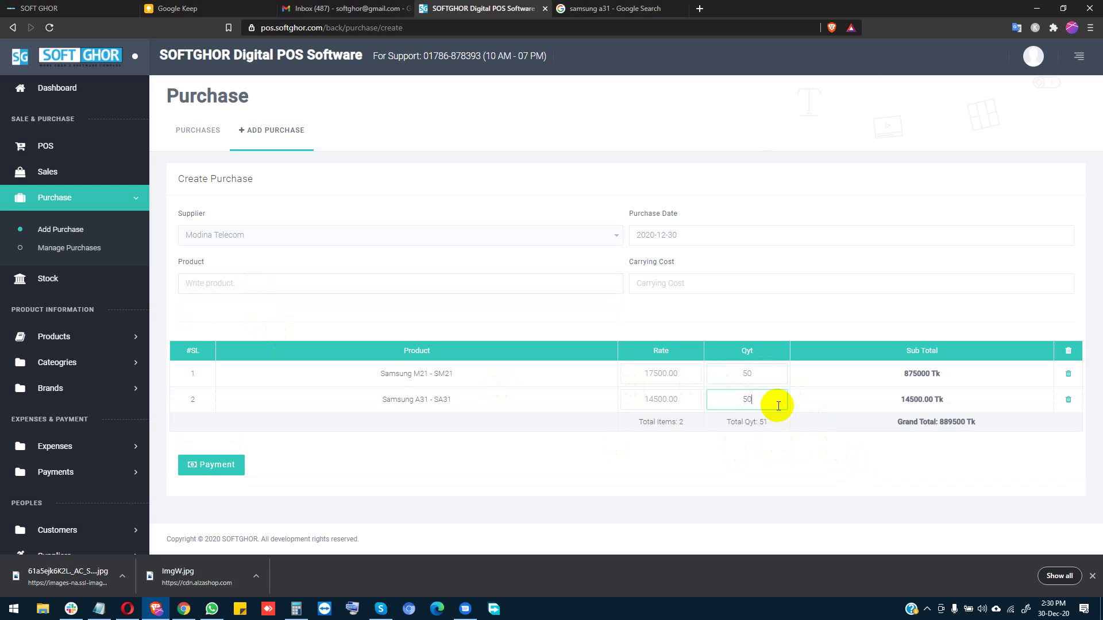
{"action": "left_click", "coordinate": [796, 442]}
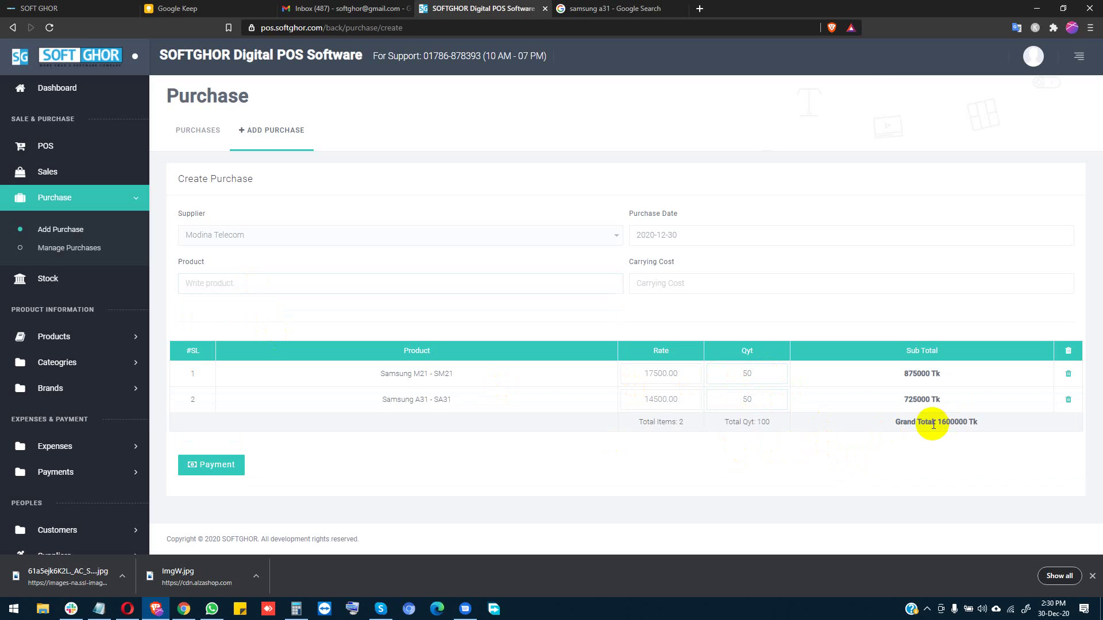
{"action": "left_click_drag", "start_coordinate": [934, 421], "coordinate": [962, 422]}
{"action": "left_click", "coordinate": [962, 422]}
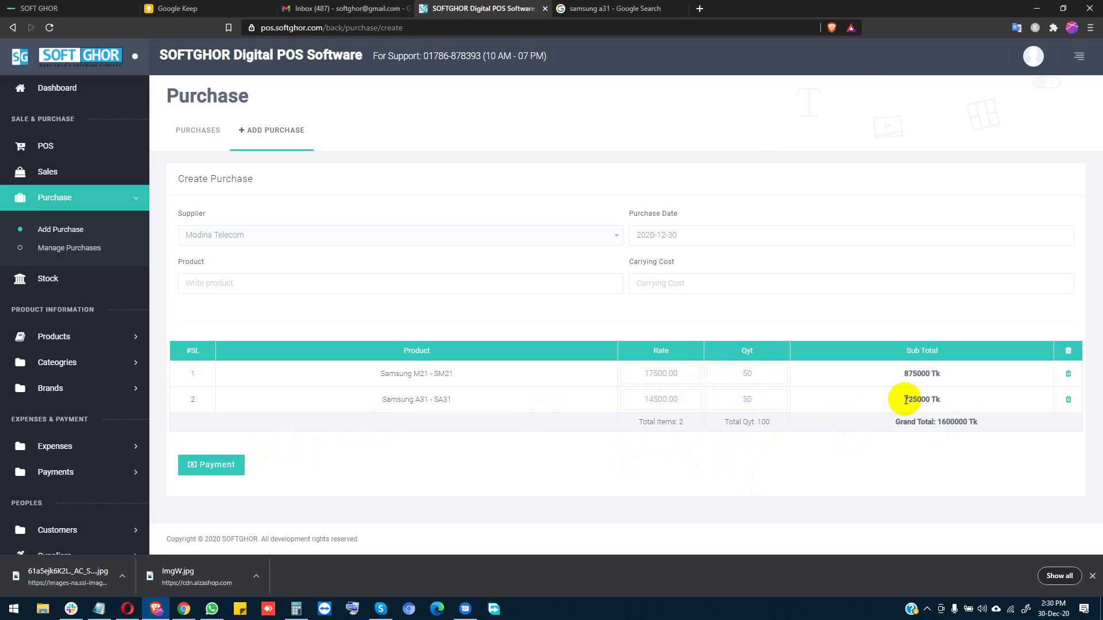
{"action": "left_click_drag", "start_coordinate": [906, 400], "coordinate": [926, 376]}
{"action": "left_click", "coordinate": [917, 377]}
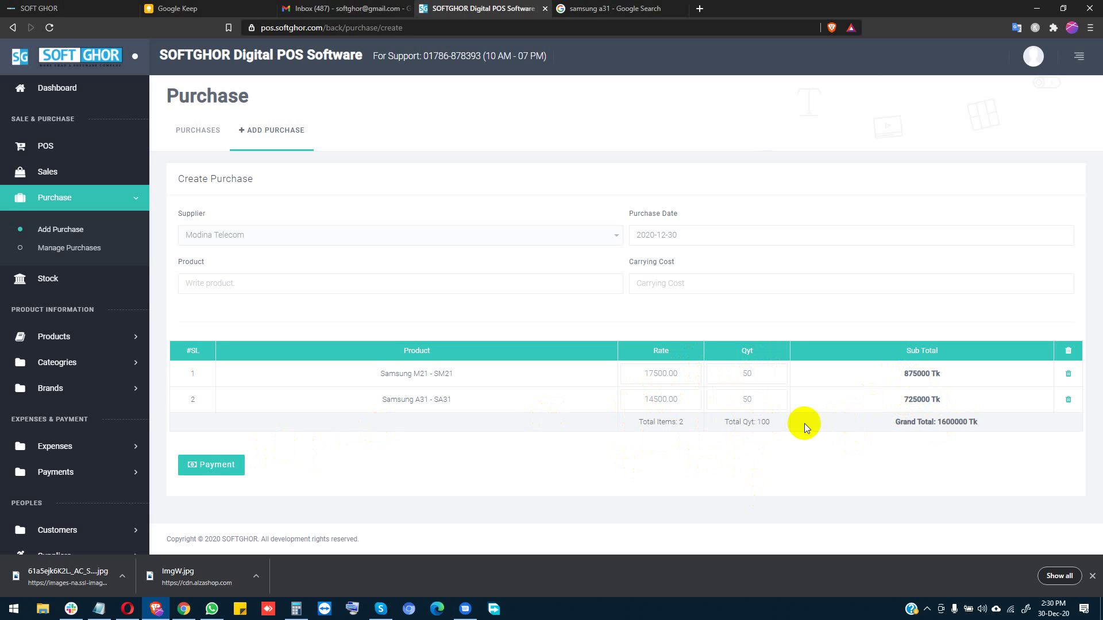
{"action": "left_click", "coordinate": [224, 464]}
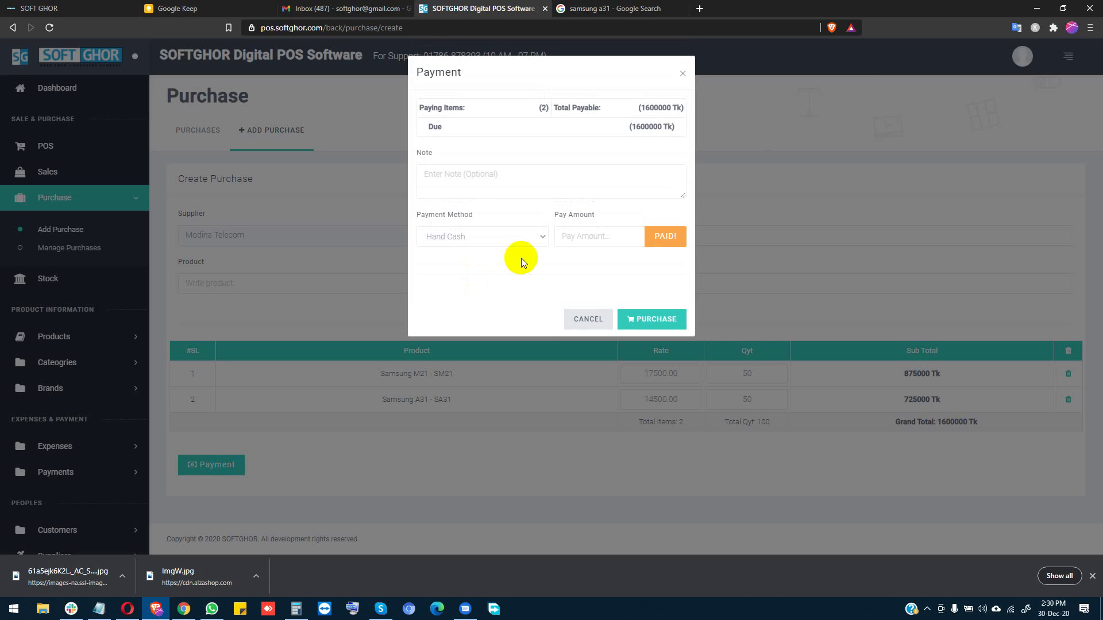
Step: Pay 600000 Tk by Hand Cash, leaving 1000000 Tk due, and save the purchase
{"action": "left_click", "coordinate": [464, 240]}
{"action": "left_click", "coordinate": [481, 240]}
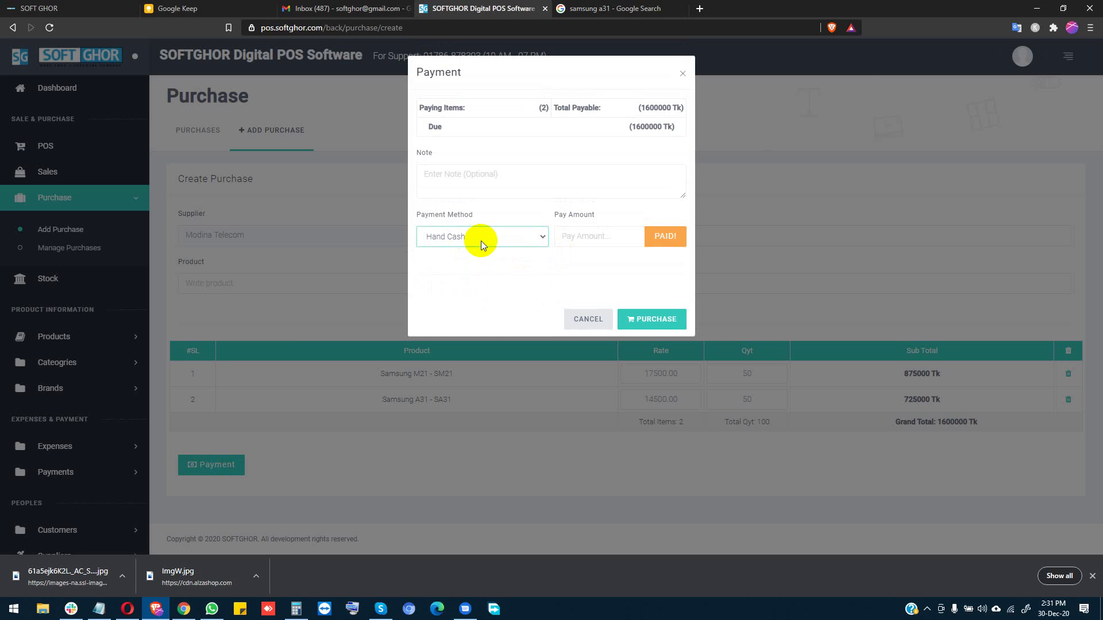
{"action": "left_click", "coordinate": [481, 240]}
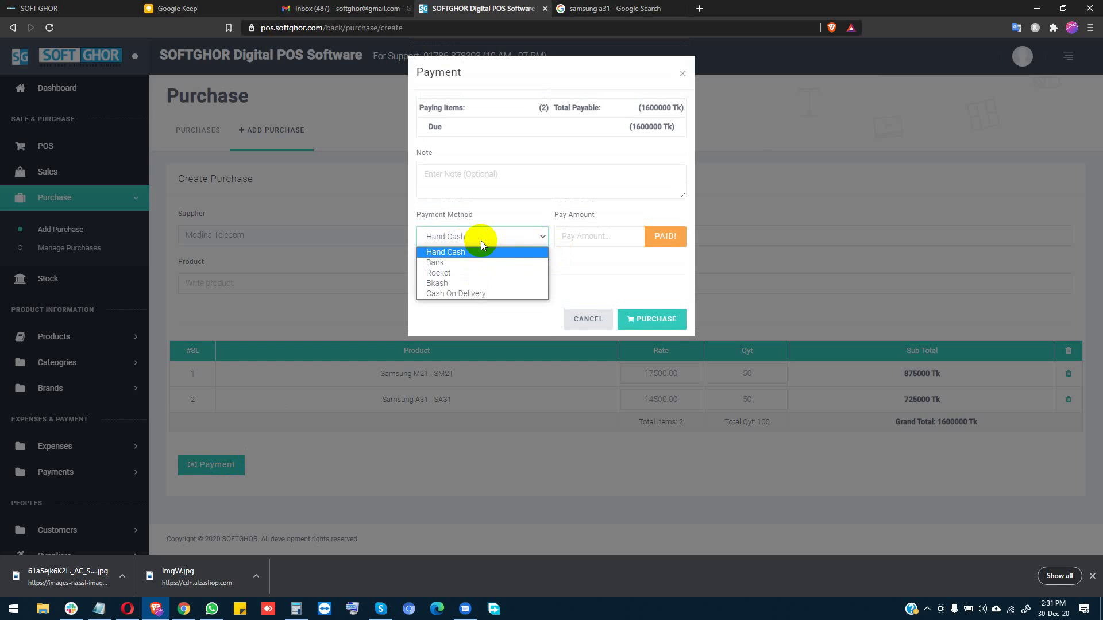
{"action": "left_click", "coordinate": [481, 240]}
{"action": "left_click", "coordinate": [595, 242]}
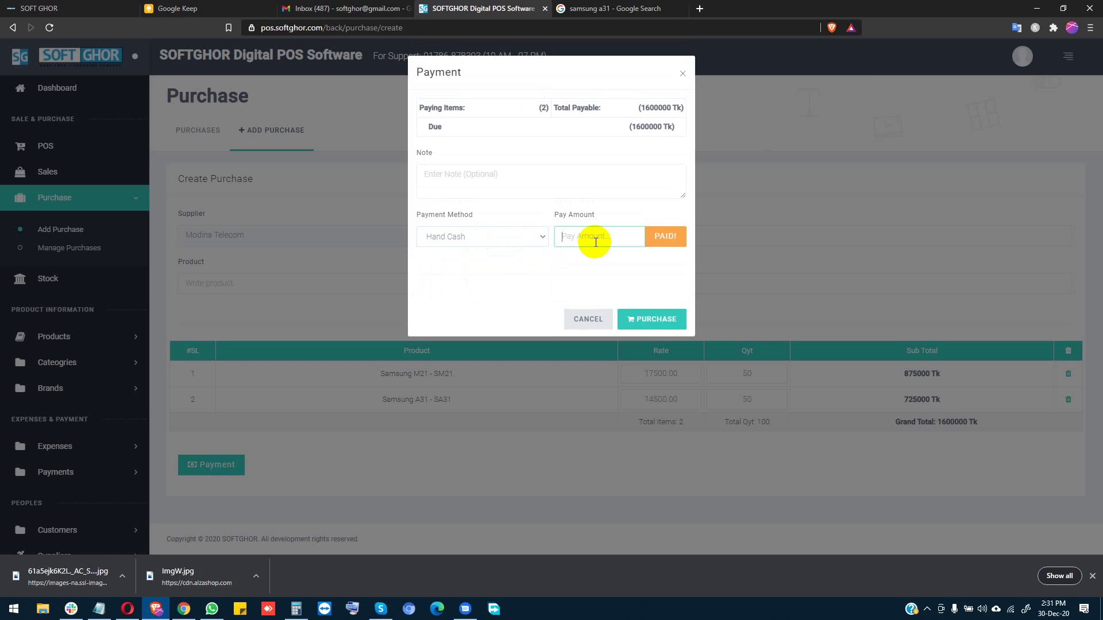
{"action": "type", "text": "600000"}
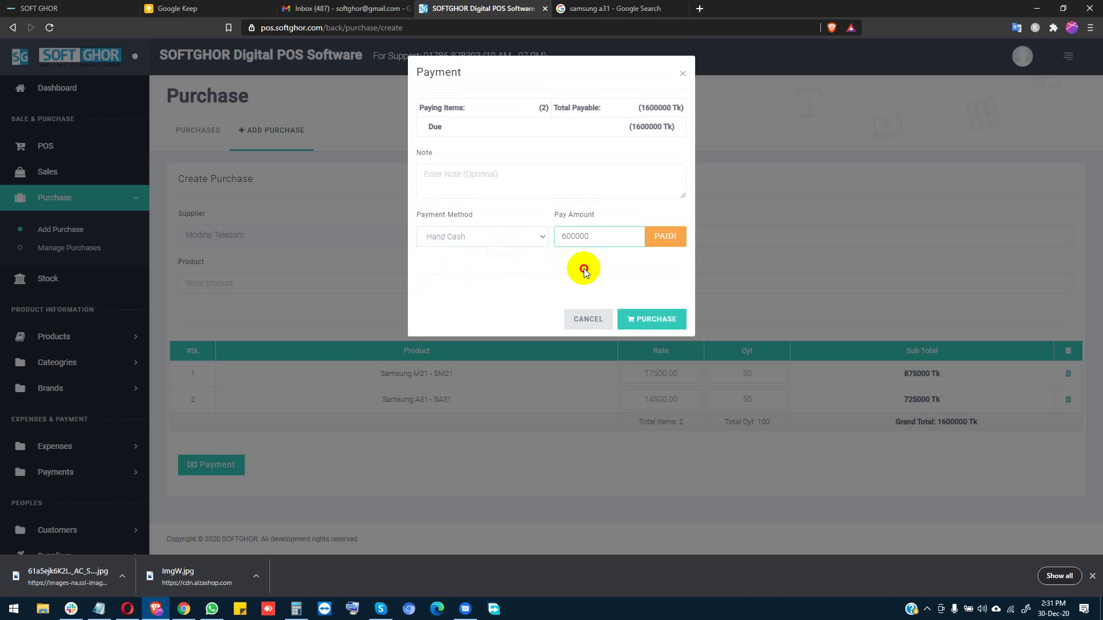
{"action": "left_click", "coordinate": [584, 268]}
{"action": "left_click_drag", "start_coordinate": [630, 125], "coordinate": [675, 127]}
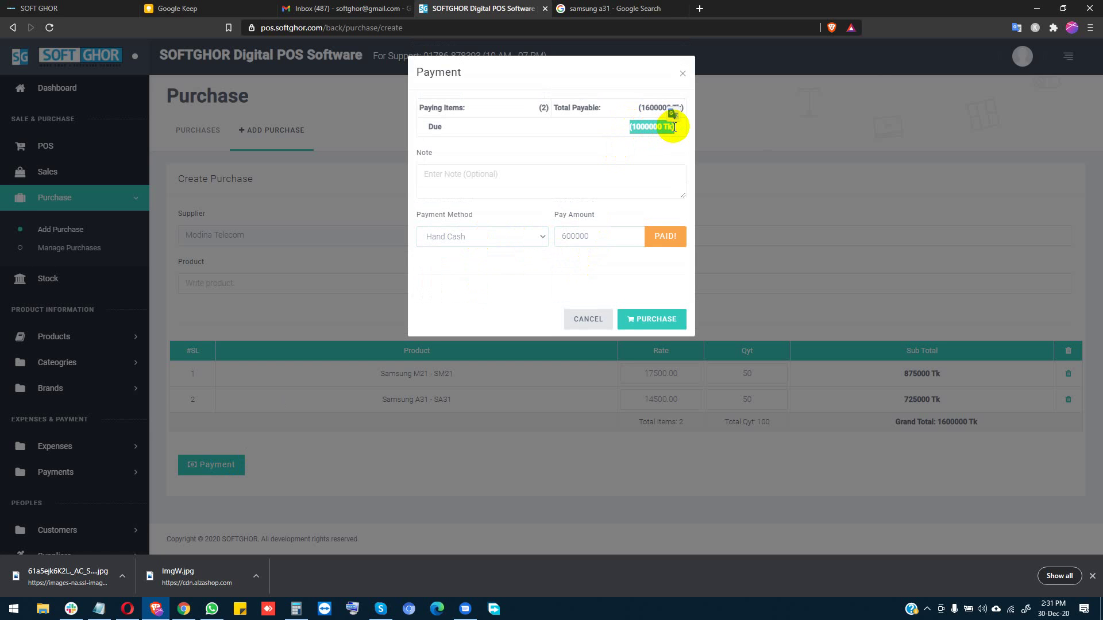
{"action": "left_click", "coordinate": [612, 242]}
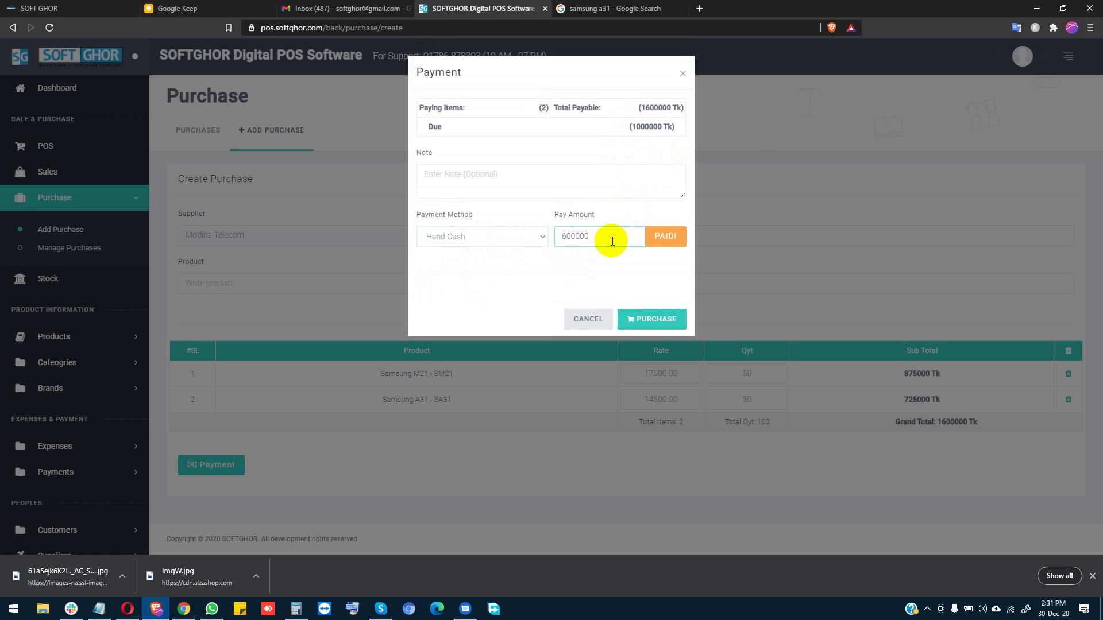
{"action": "left_click", "coordinate": [641, 320]}
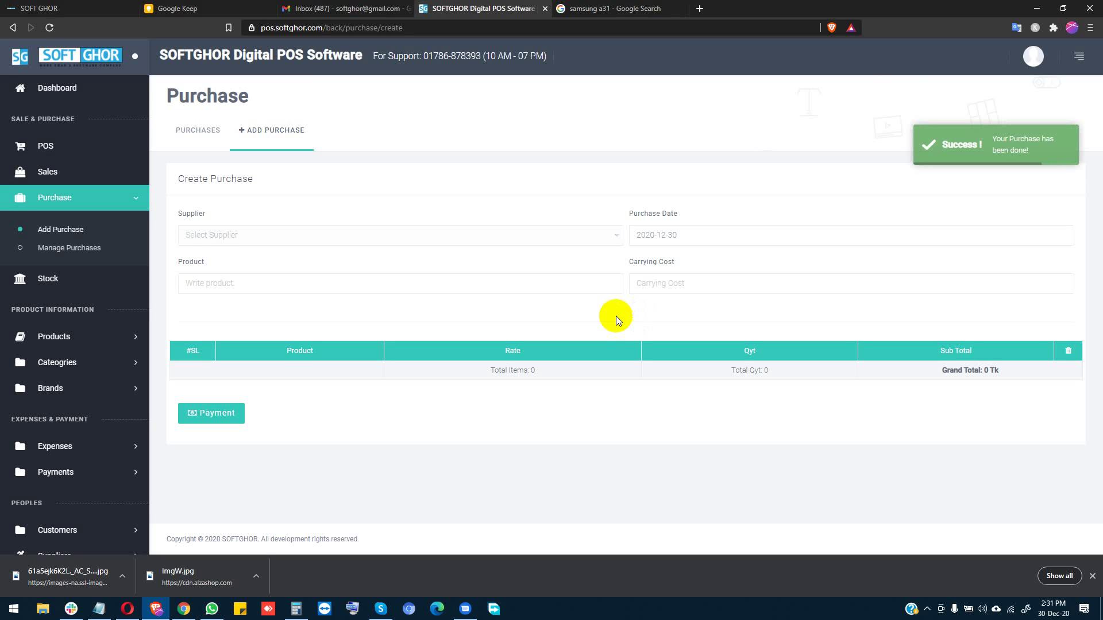
Step: Check the stock page, which shows 50 purchased and 60 available for each Samsung phone
{"action": "left_click", "coordinate": [60, 280]}
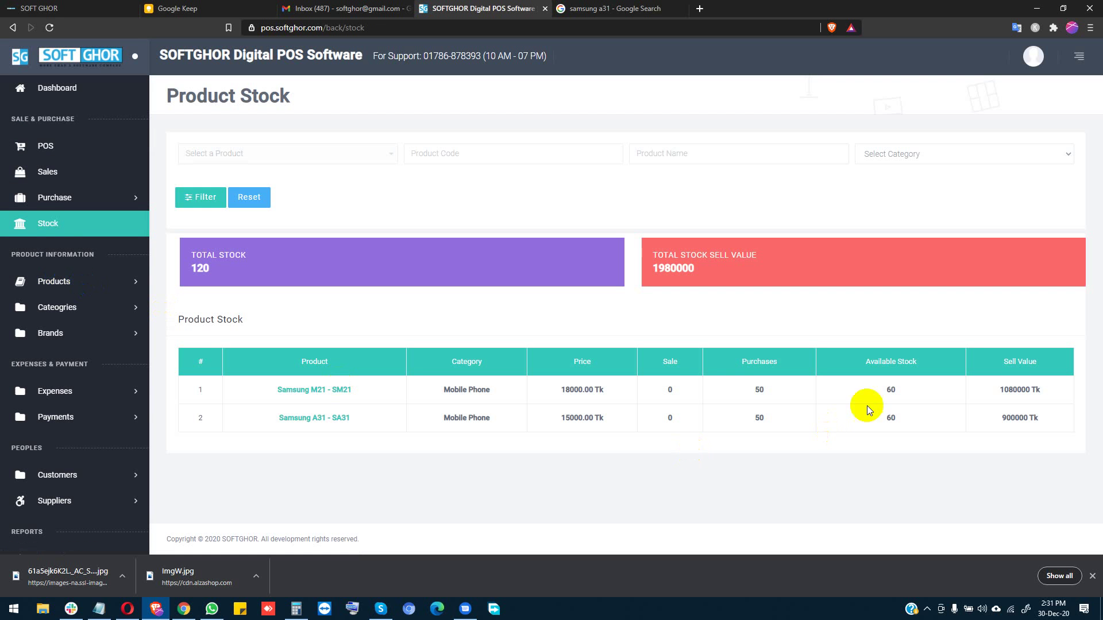
{"action": "double_click", "coordinate": [758, 389]}
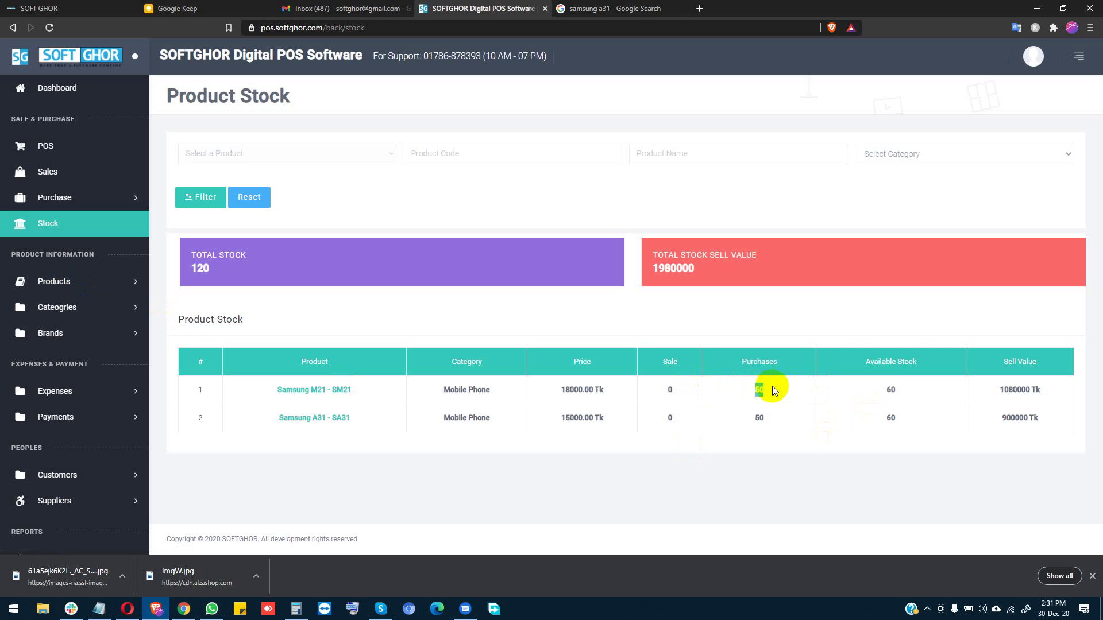
{"action": "left_click", "coordinate": [894, 390]}
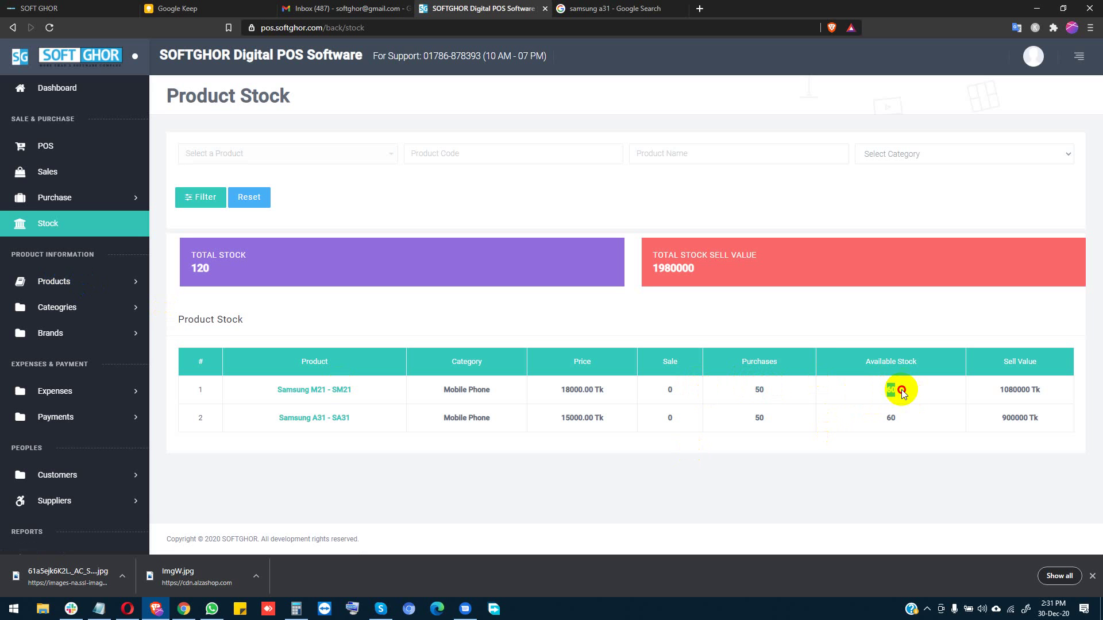
{"action": "double_click", "coordinate": [884, 416]}
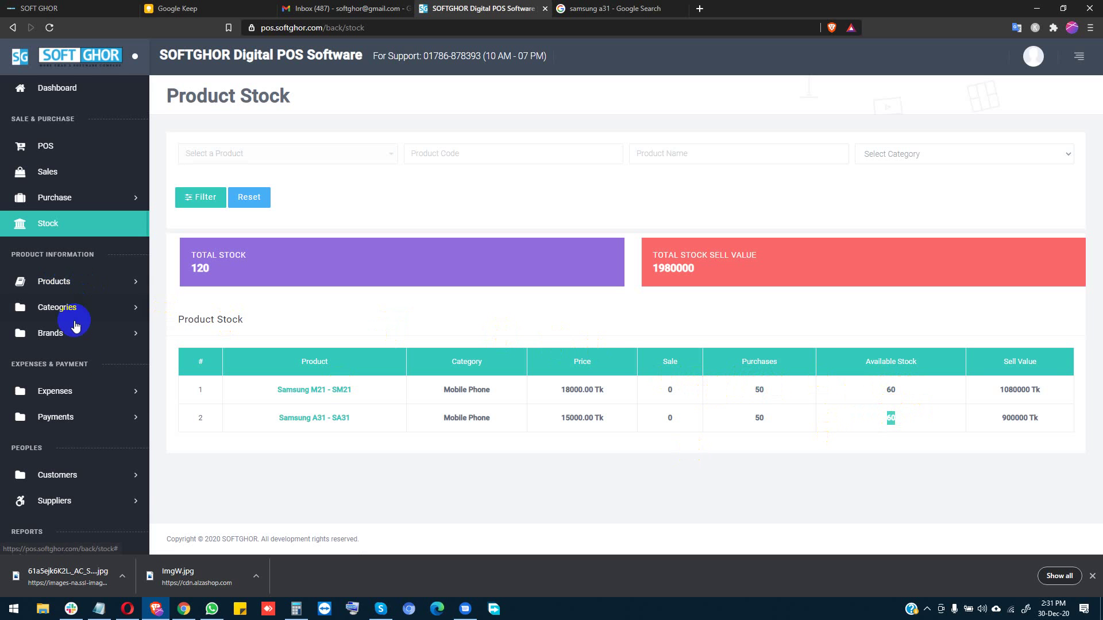
{"action": "scroll", "coordinate": [112, 404], "scroll_direction": "down", "scroll_amount": 2}
Step: Review Modina Telecom's supplier row: 1,650,000 Tk payable, 600,000 paid, 1,050,000 due
{"action": "left_click", "coordinate": [55, 388]}
{"action": "left_click", "coordinate": [76, 442]}
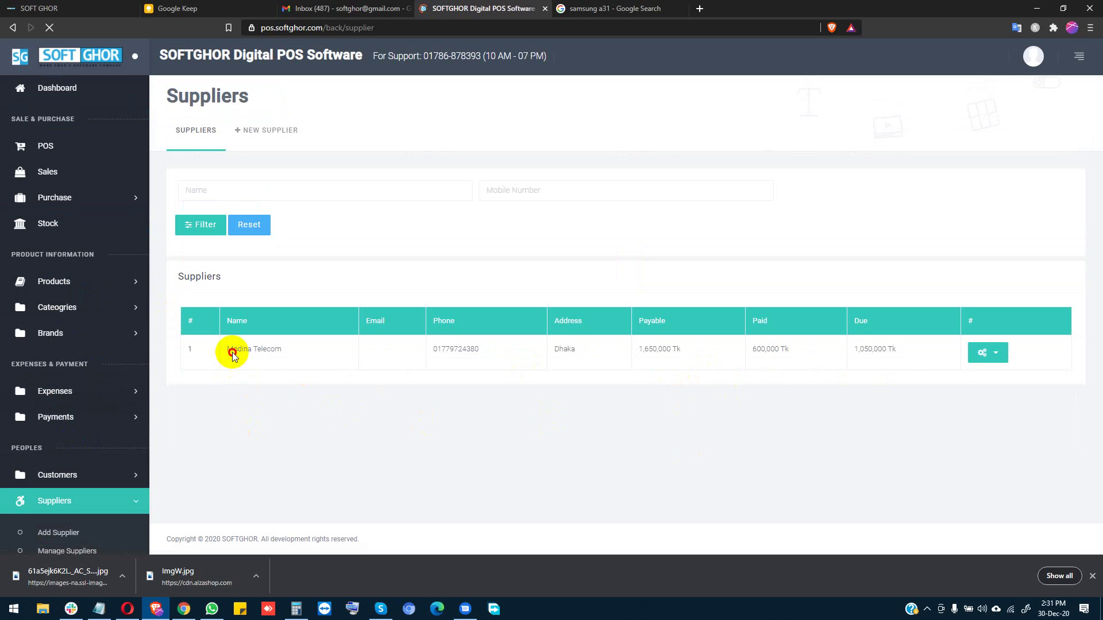
{"action": "left_click_drag", "start_coordinate": [460, 416], "coordinate": [507, 419]}
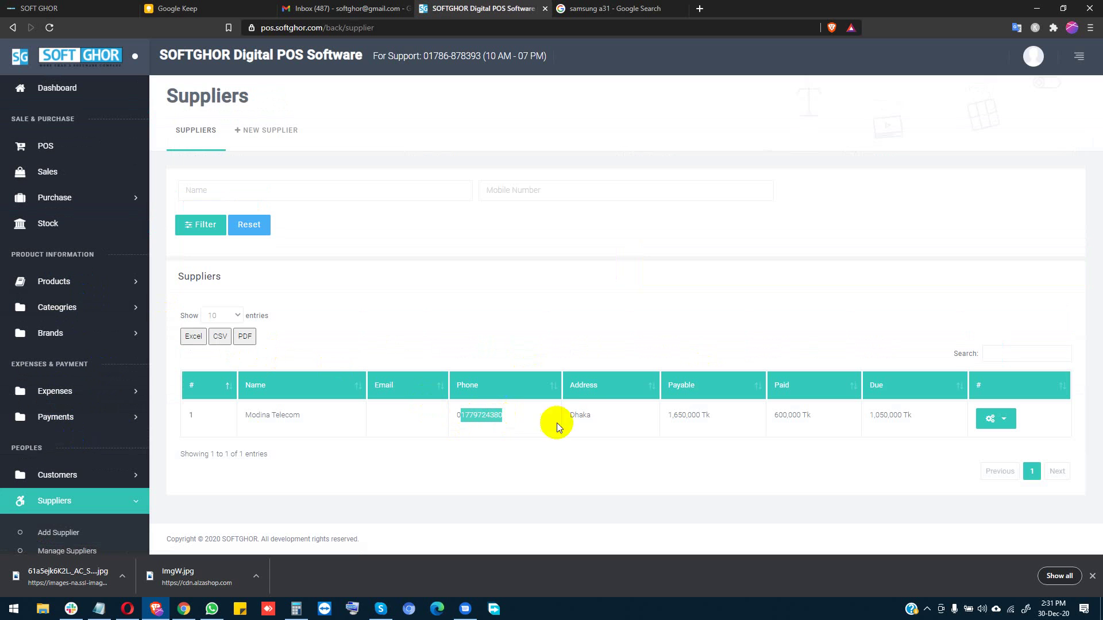
{"action": "left_click_drag", "start_coordinate": [580, 416], "coordinate": [598, 419]}
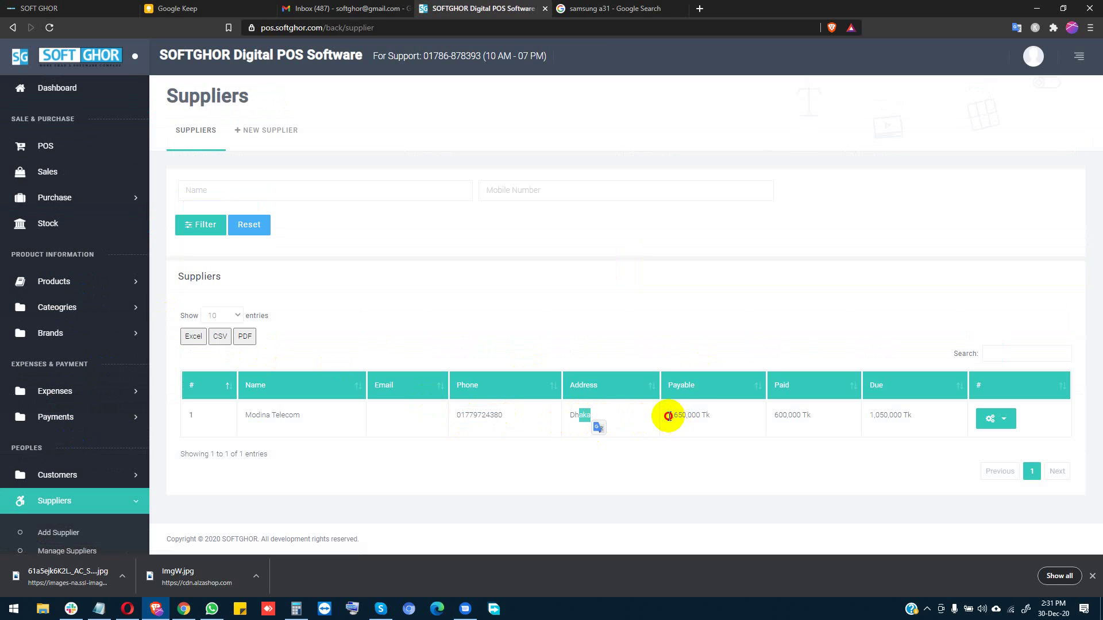
{"action": "left_click_drag", "start_coordinate": [668, 416], "coordinate": [914, 416]}
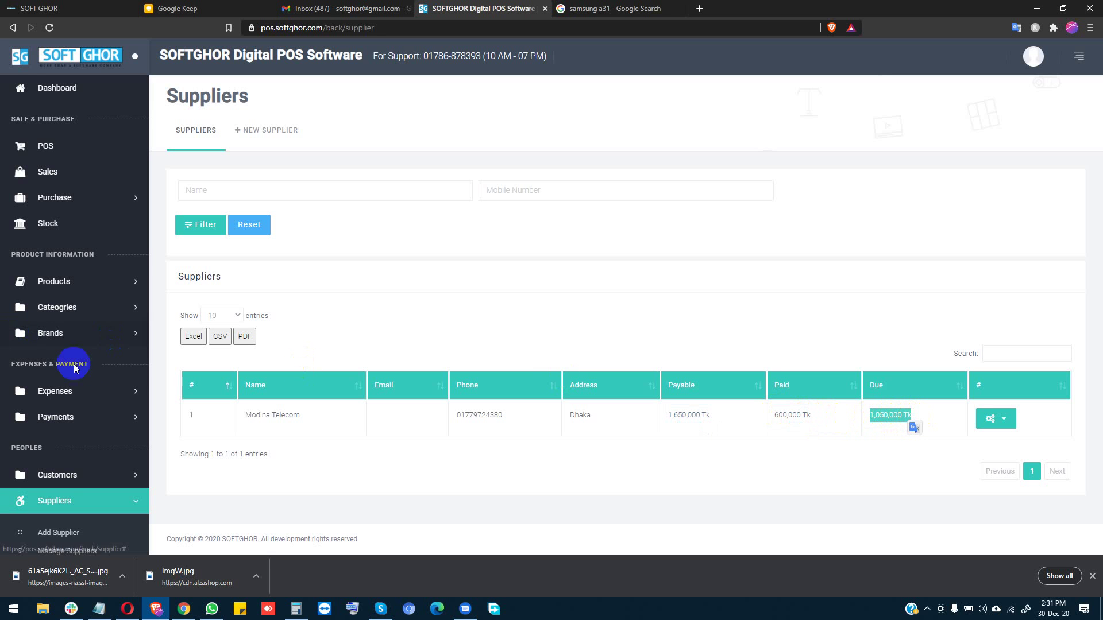
{"action": "scroll", "coordinate": [101, 402], "scroll_direction": "down", "scroll_amount": 2}
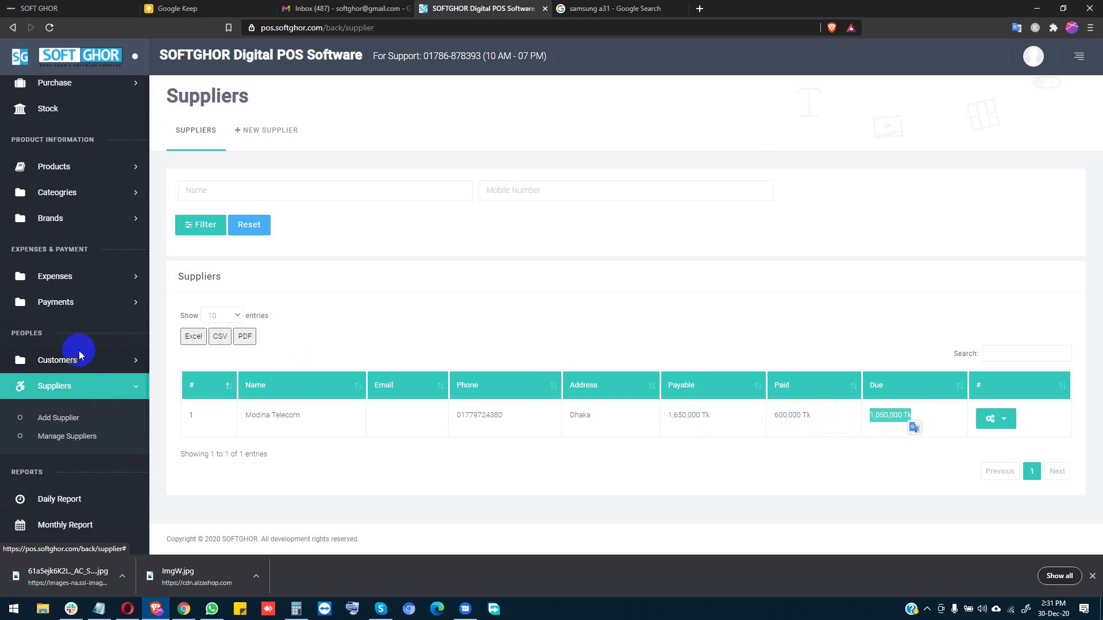
{"action": "left_click", "coordinate": [519, 416]}
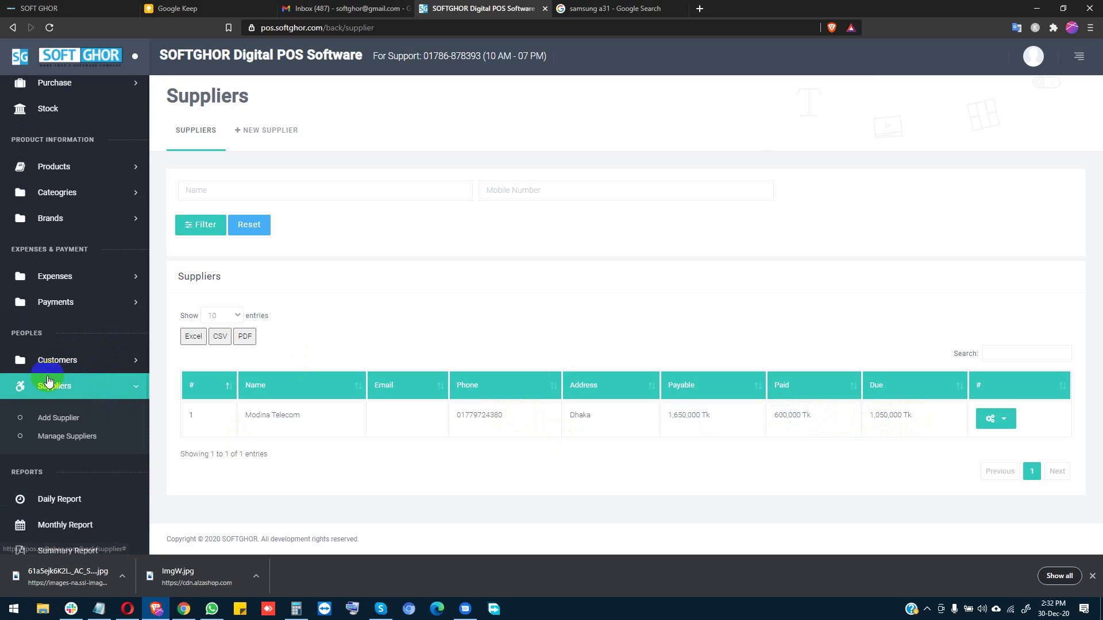
{"action": "left_click", "coordinate": [87, 367]}
{"action": "left_click", "coordinate": [57, 305]}
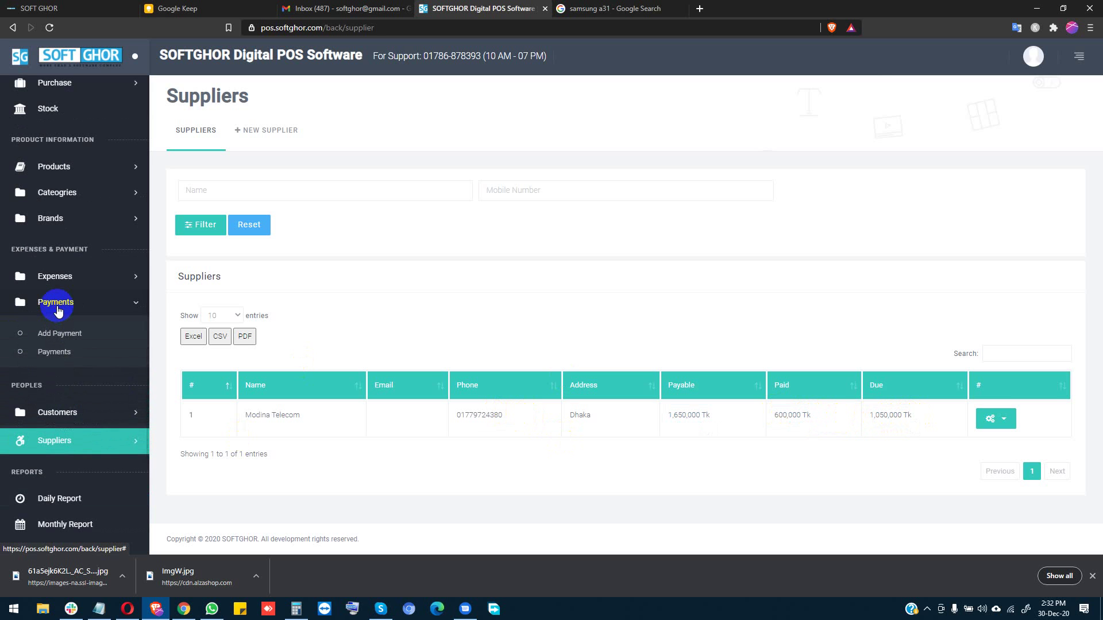
Step: Set up a Cash Pay transaction to the supplier account Modina Telecom
{"action": "left_click", "coordinate": [77, 336]}
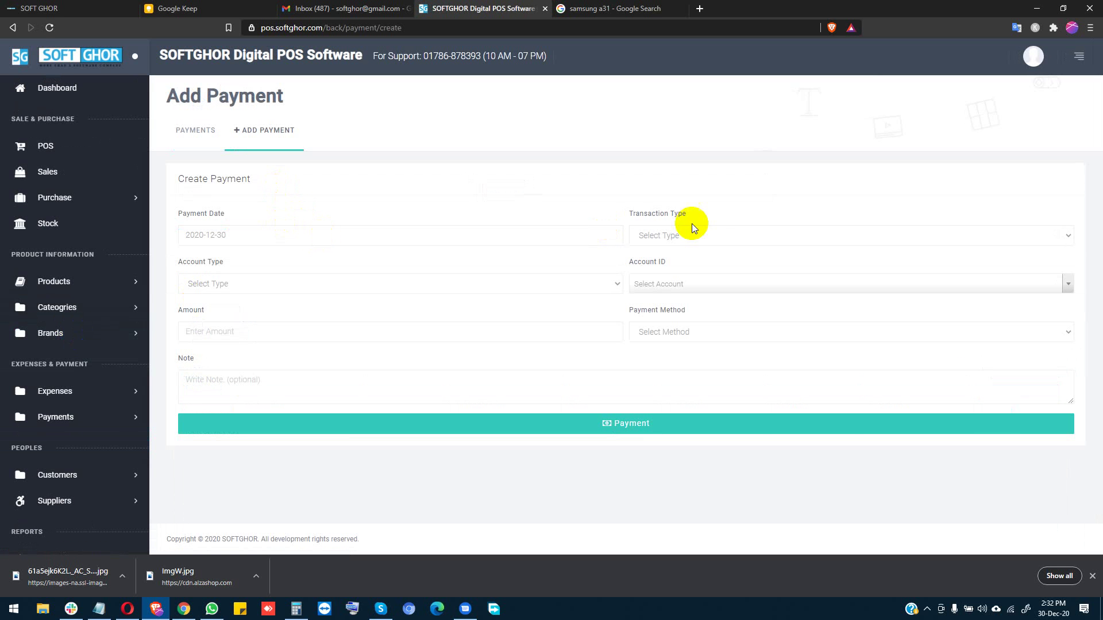
{"action": "left_click", "coordinate": [692, 233]}
{"action": "left_click", "coordinate": [682, 270]}
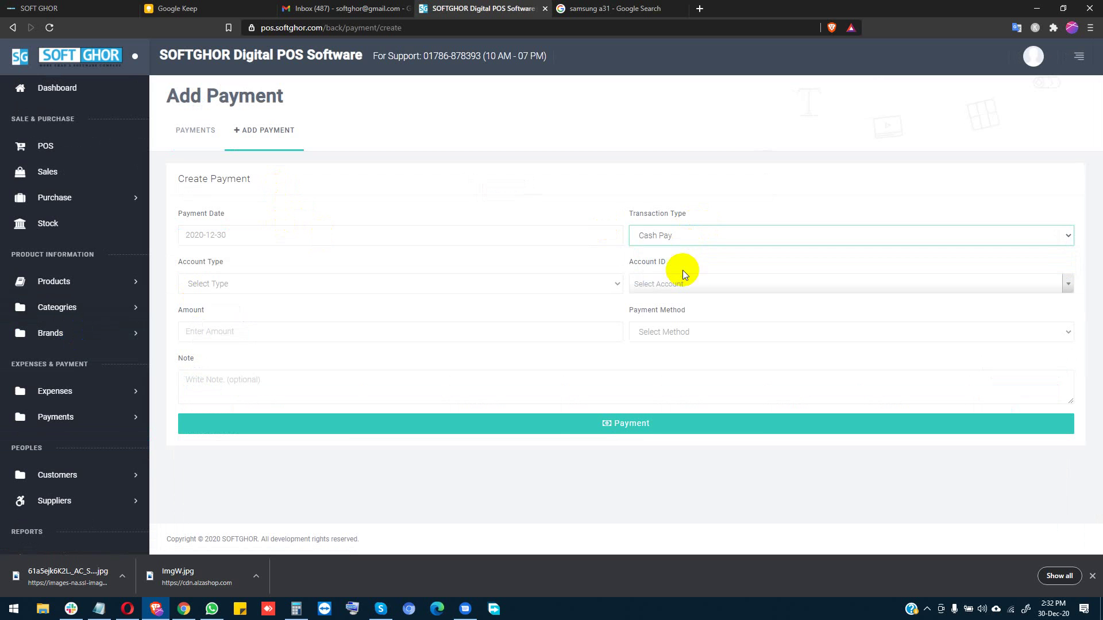
{"action": "left_click", "coordinate": [360, 281]}
{"action": "left_click", "coordinate": [222, 313]}
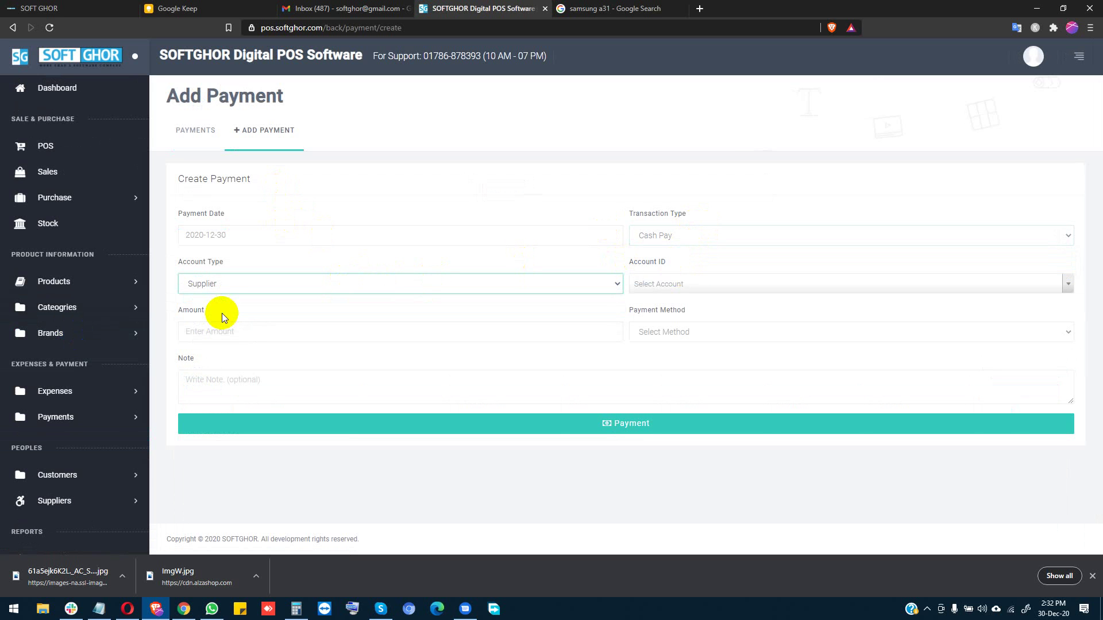
{"action": "left_click", "coordinate": [672, 284]}
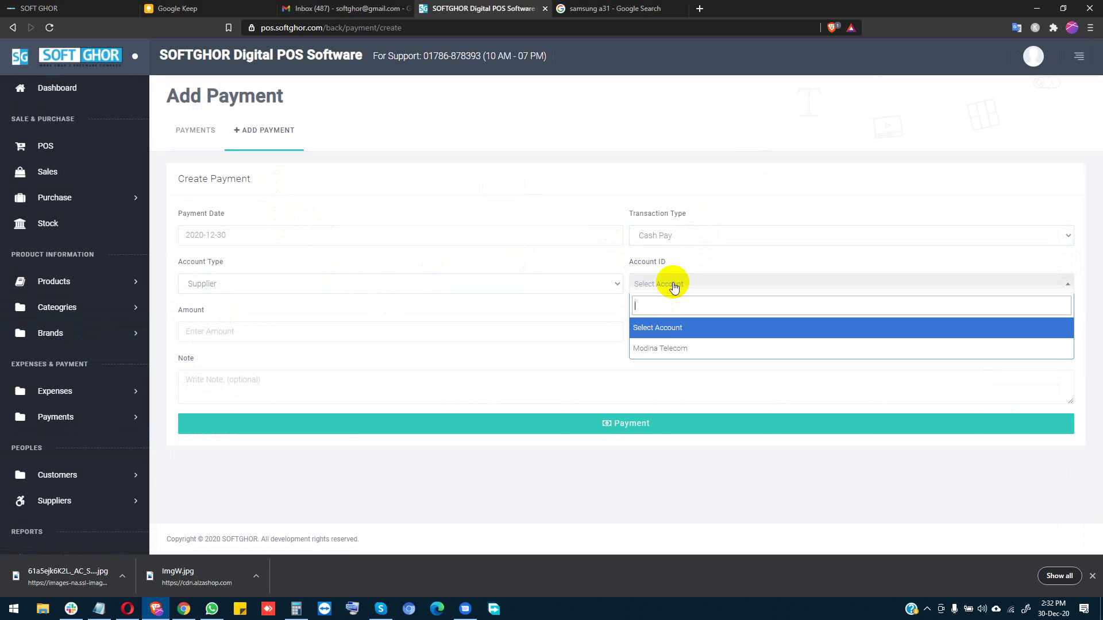
{"action": "left_click", "coordinate": [680, 344]}
Step: Pay 50000 by Hand Cash with the note 'Ok' and submit the payment
{"action": "left_click", "coordinate": [313, 331]}
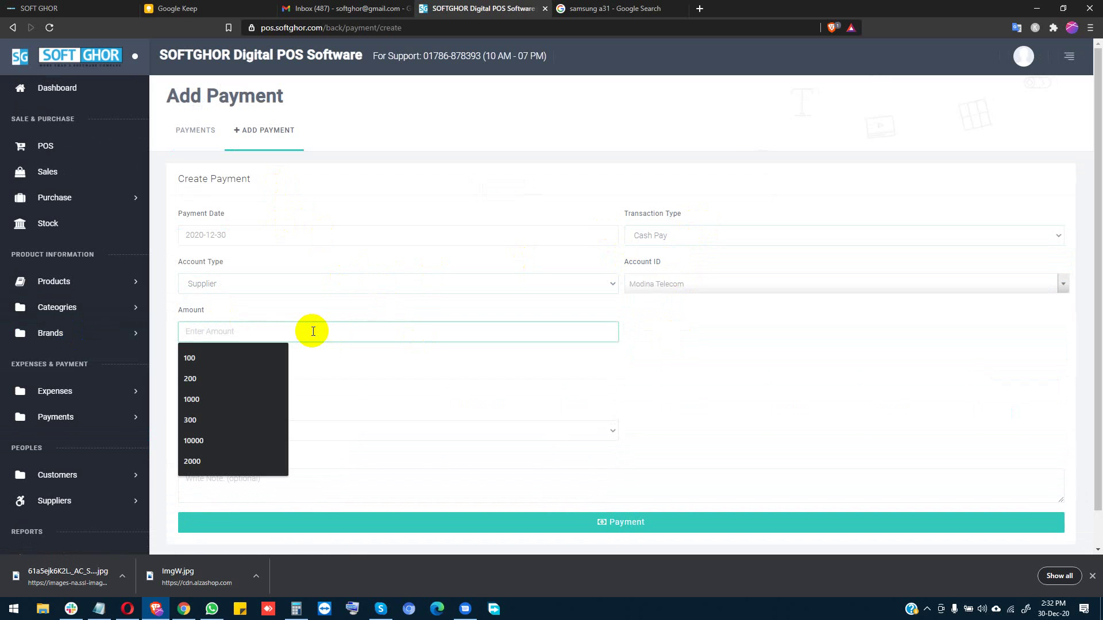
{"action": "type", "text": "500000"}
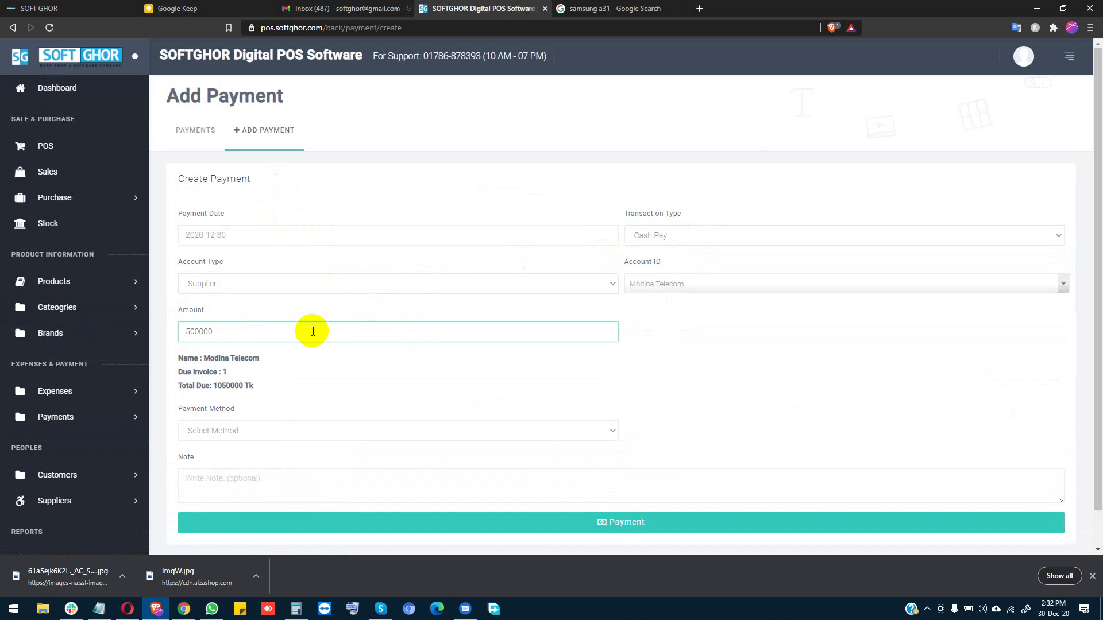
{"action": "key", "text": "BackSpace"}
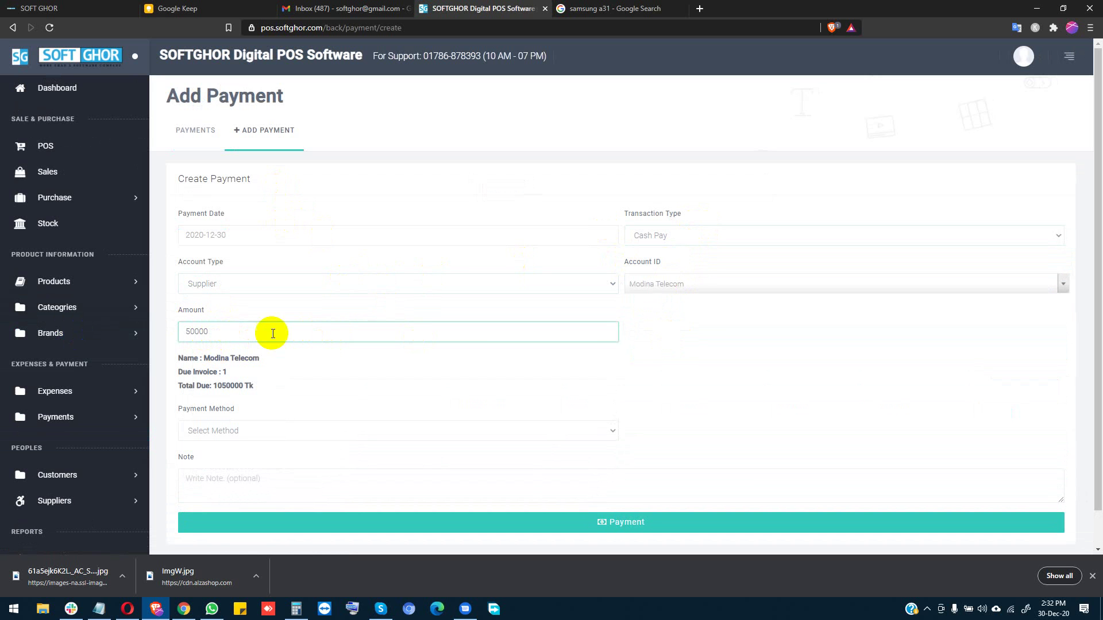
{"action": "left_click", "coordinate": [696, 362]}
{"action": "left_click_drag", "start_coordinate": [192, 332], "coordinate": [205, 329]}
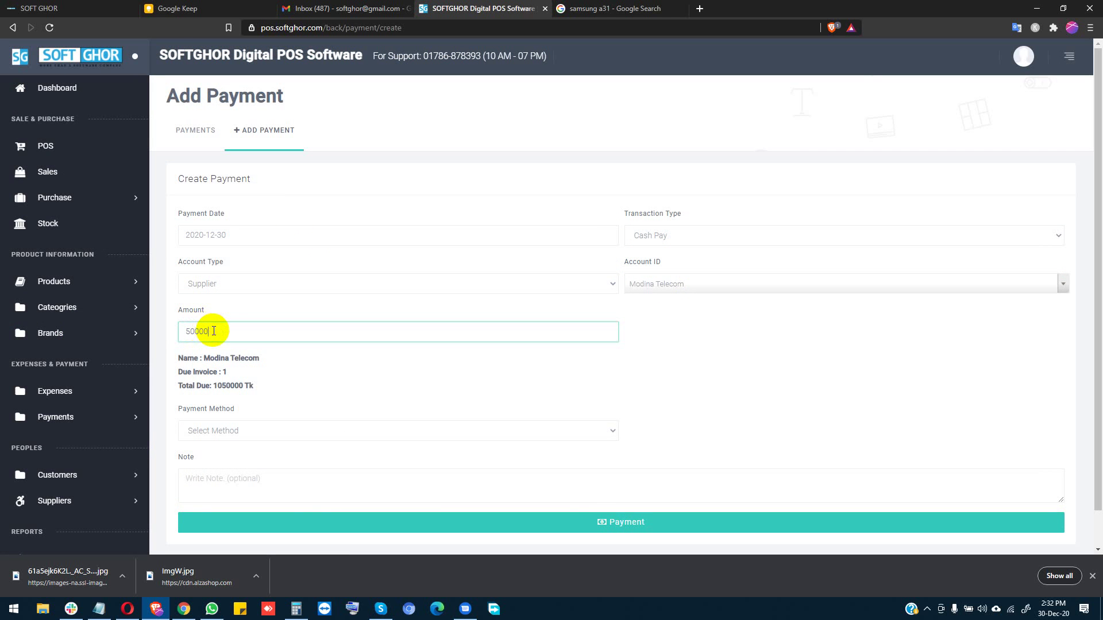
{"action": "left_click", "coordinate": [273, 431]}
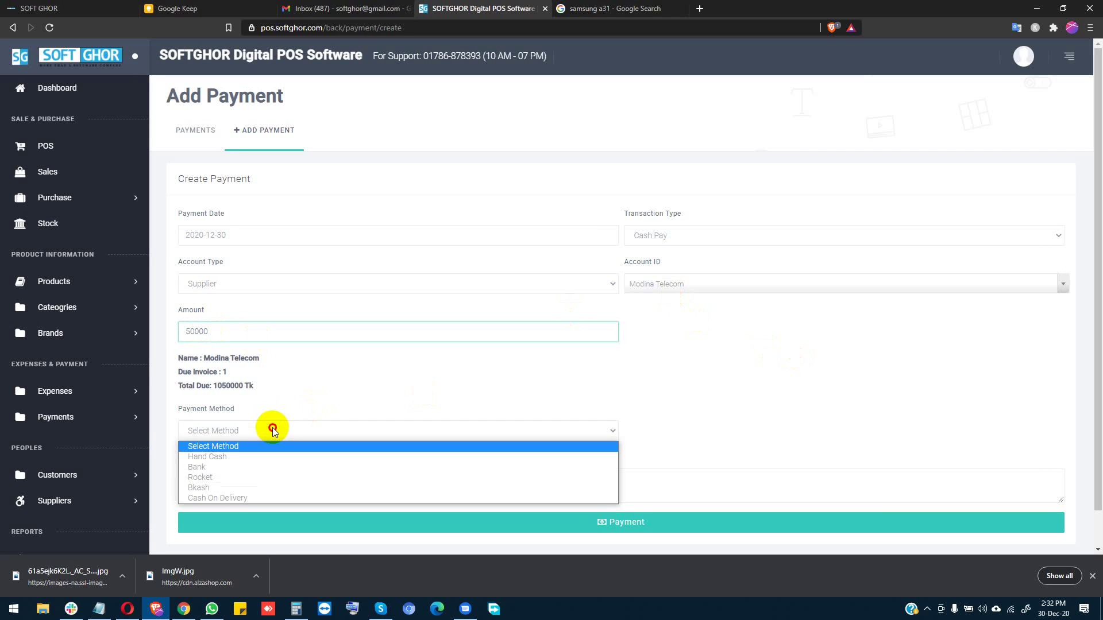
{"action": "left_click", "coordinate": [233, 457]}
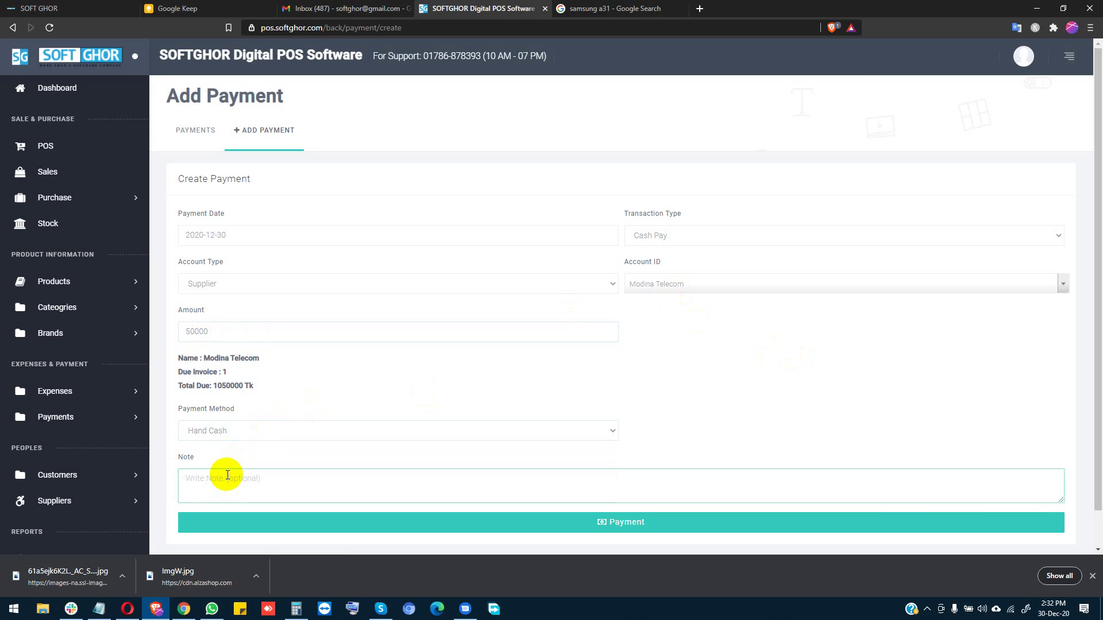
{"action": "type", "text": "Ok"}
{"action": "left_click", "coordinate": [614, 524]}
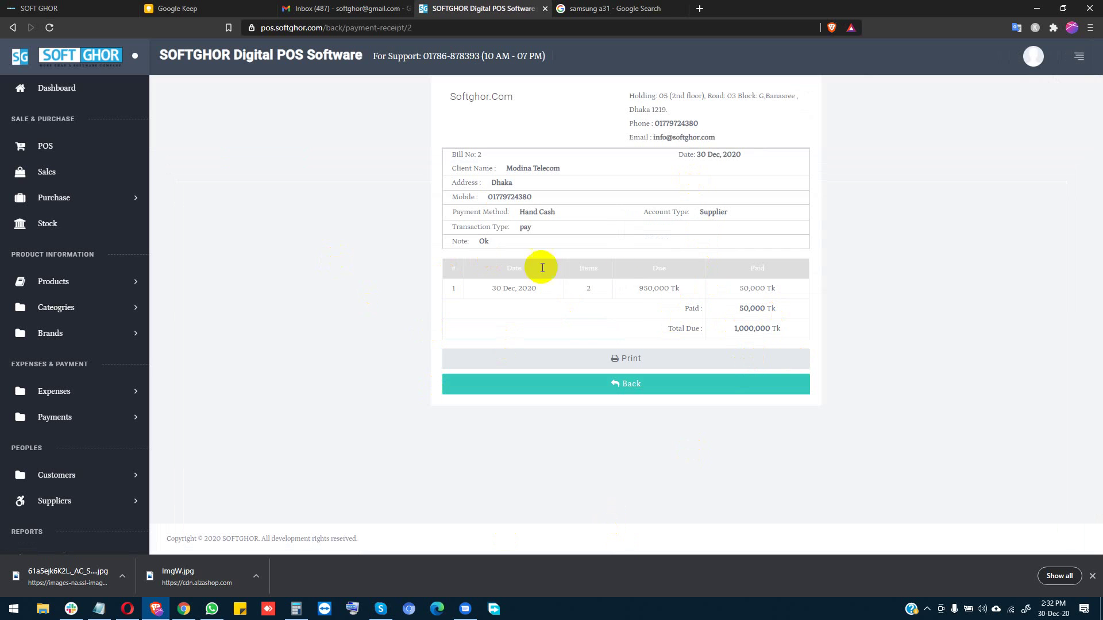
Step: Confirm the 1,000,000 Tk due and Modina Telecom's paid amount, then return to the Dashboard
{"action": "double_click", "coordinate": [757, 328]}
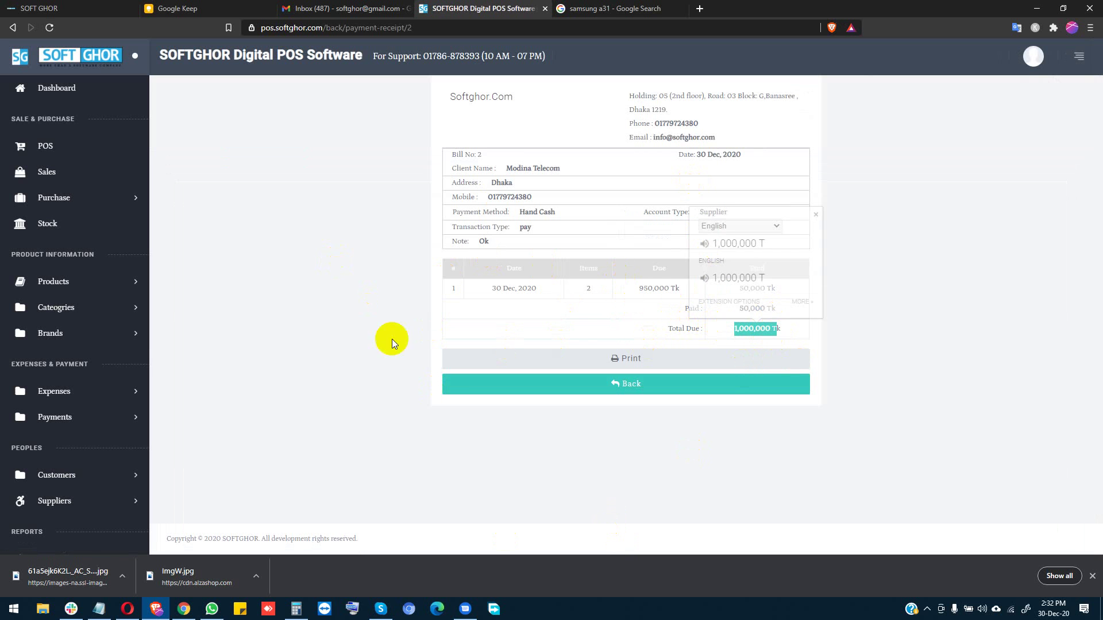
{"action": "left_click", "coordinate": [74, 498]}
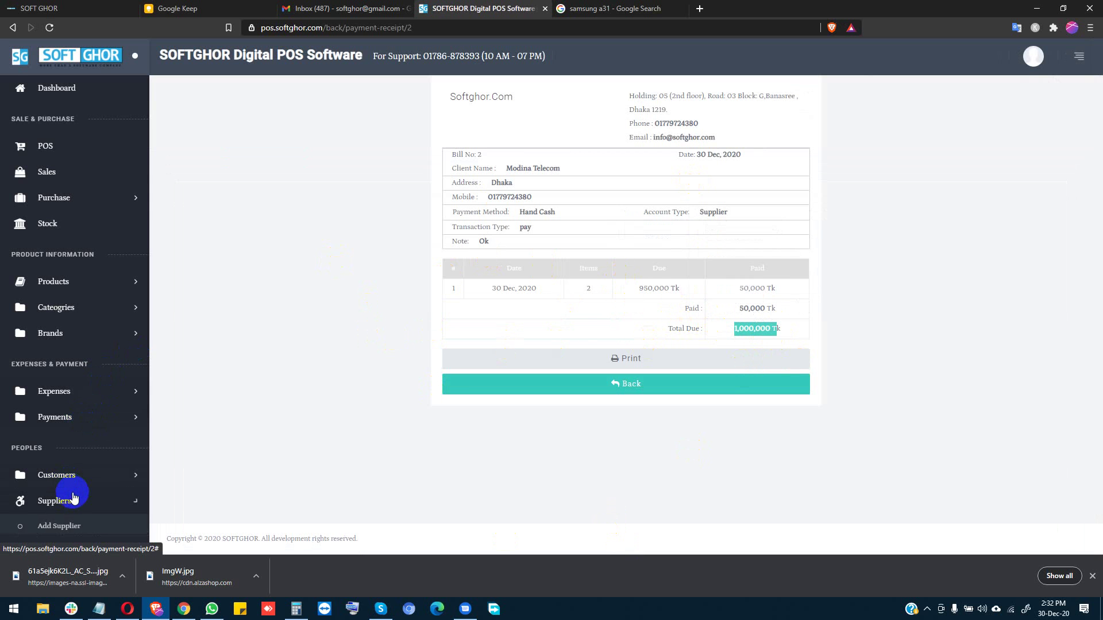
{"action": "scroll", "coordinate": [76, 521], "scroll_direction": "down", "scroll_amount": 1}
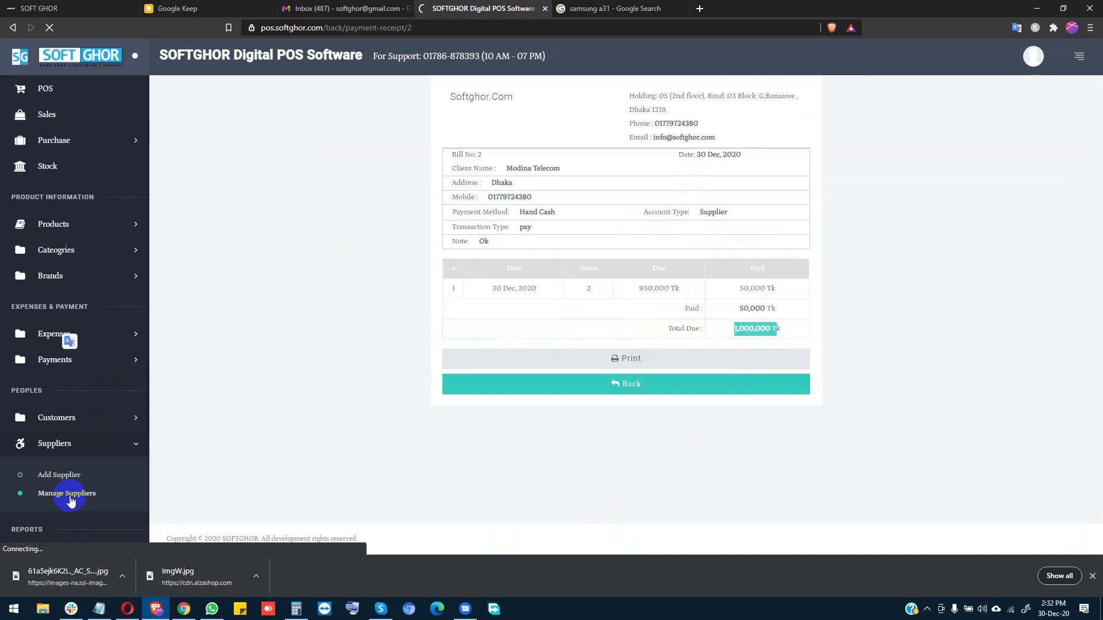
{"action": "left_click", "coordinate": [72, 499]}
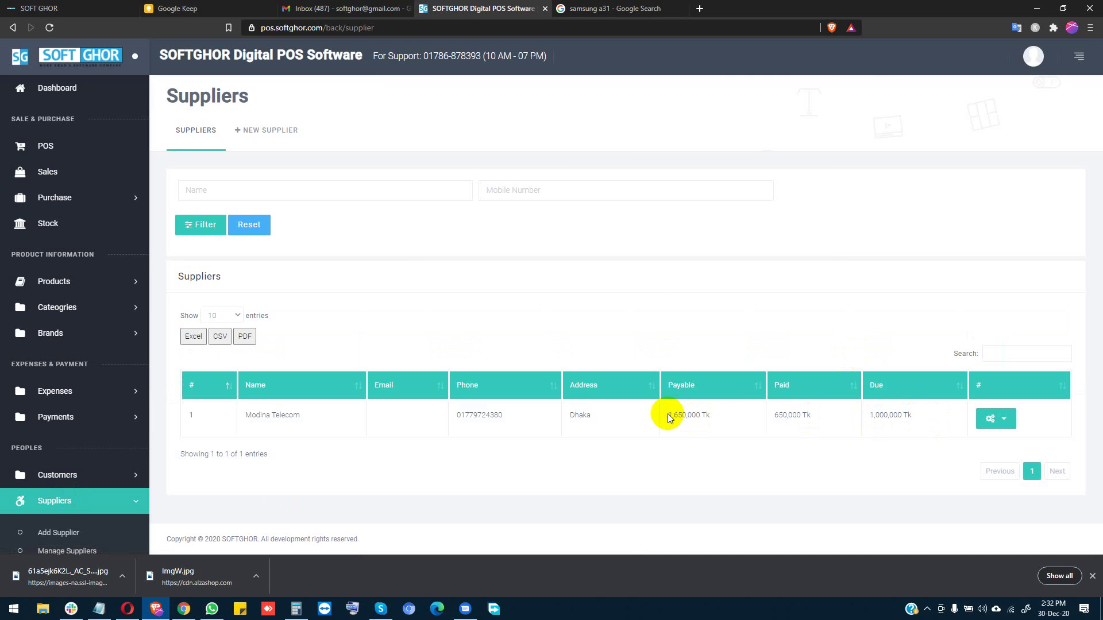
{"action": "left_click_drag", "start_coordinate": [779, 415], "coordinate": [837, 421]}
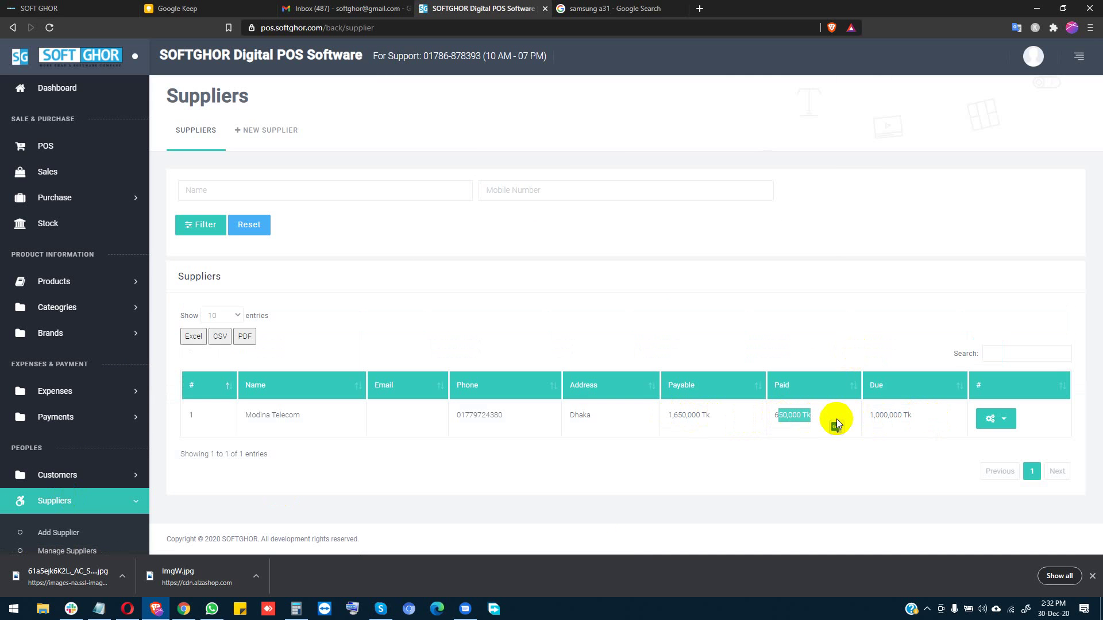
{"action": "left_click", "coordinate": [106, 419]}
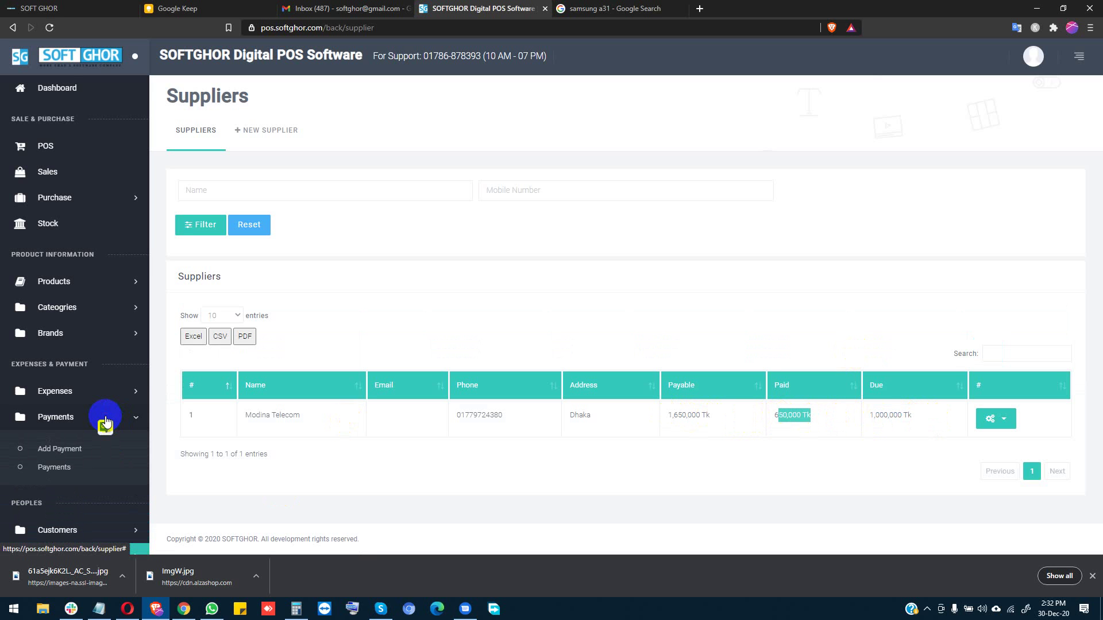
{"action": "left_click", "coordinate": [67, 101]}
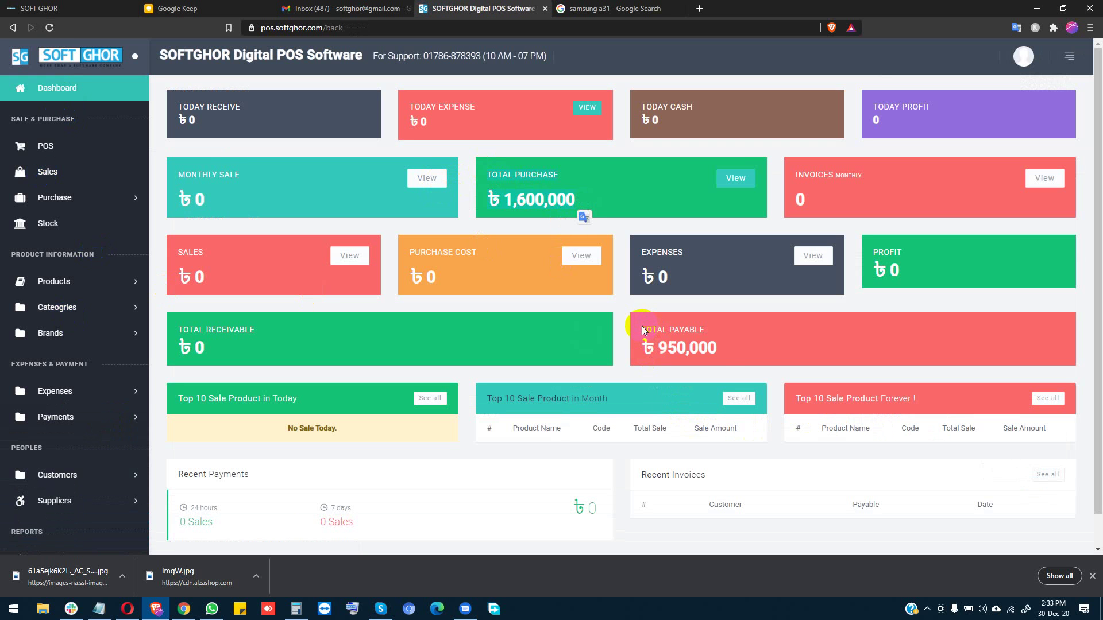
{"action": "left_click_drag", "start_coordinate": [640, 327], "coordinate": [723, 353]}
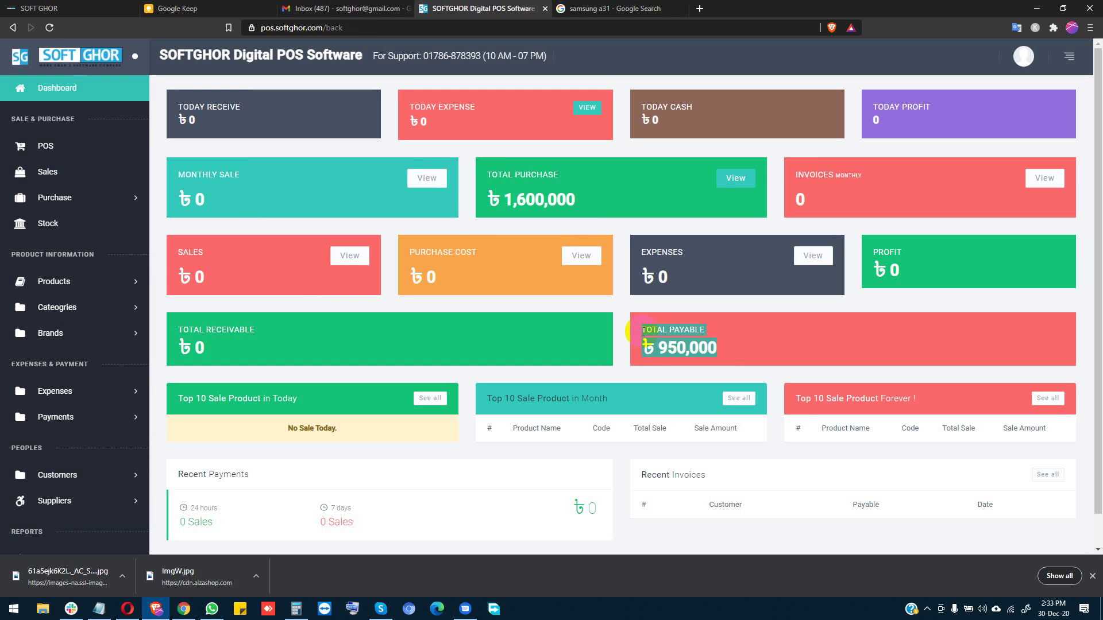
{"action": "left_click", "coordinate": [640, 332]}
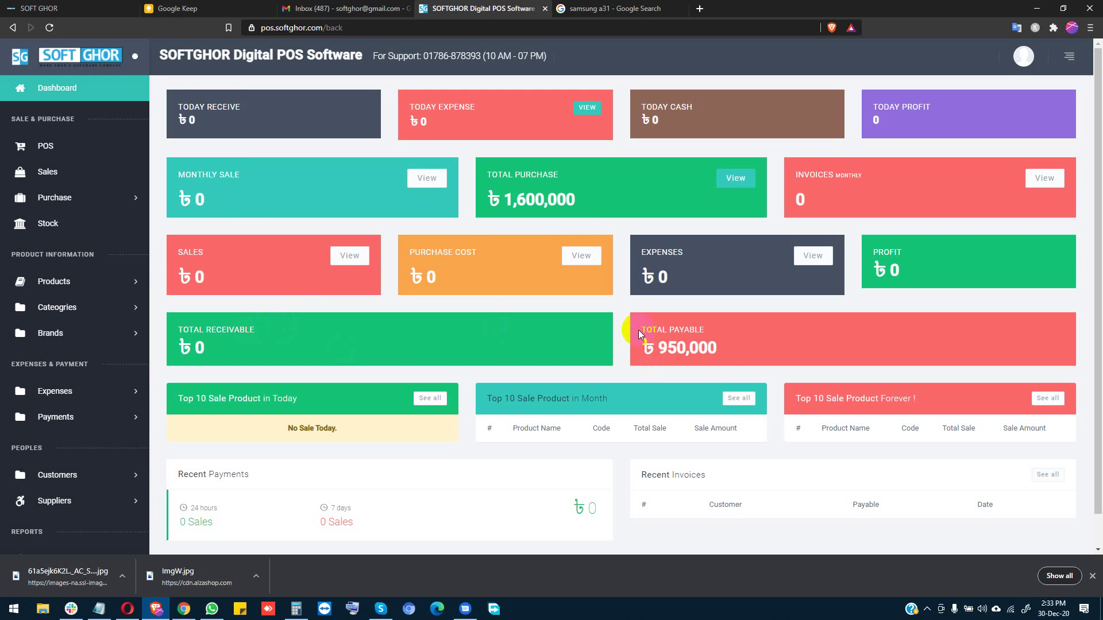
{"action": "left_click_drag", "start_coordinate": [638, 331], "coordinate": [726, 352]}
{"action": "left_click", "coordinate": [727, 354]}
{"action": "left_click_drag", "start_coordinate": [639, 331], "coordinate": [708, 344]}
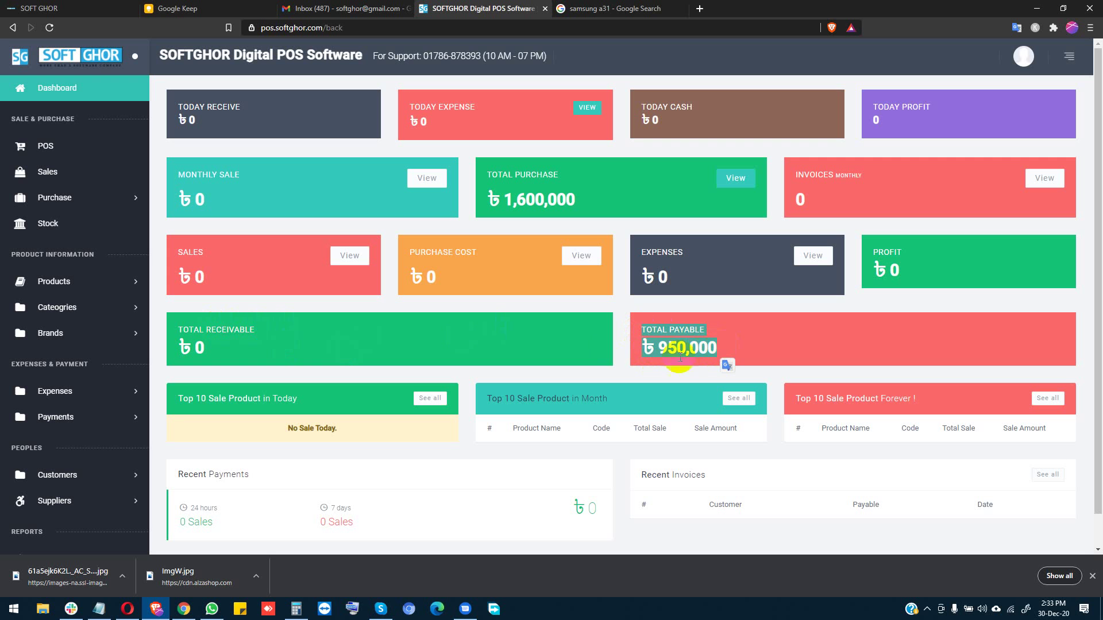
{"action": "left_click_drag", "start_coordinate": [642, 332], "coordinate": [719, 353]}
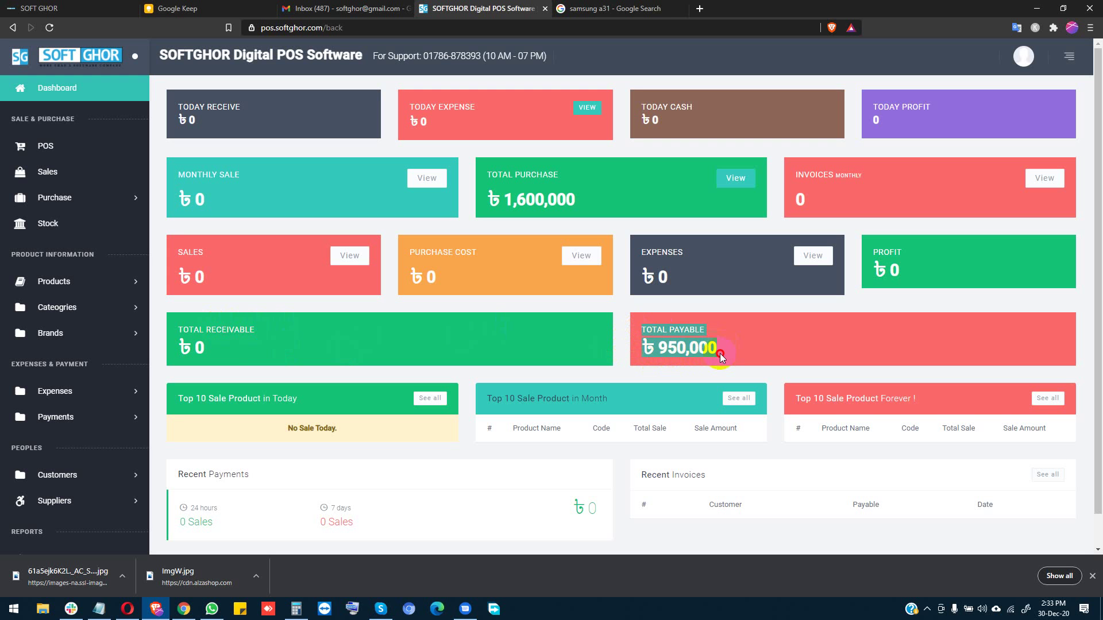
{"action": "triple_click", "coordinate": [203, 332]}
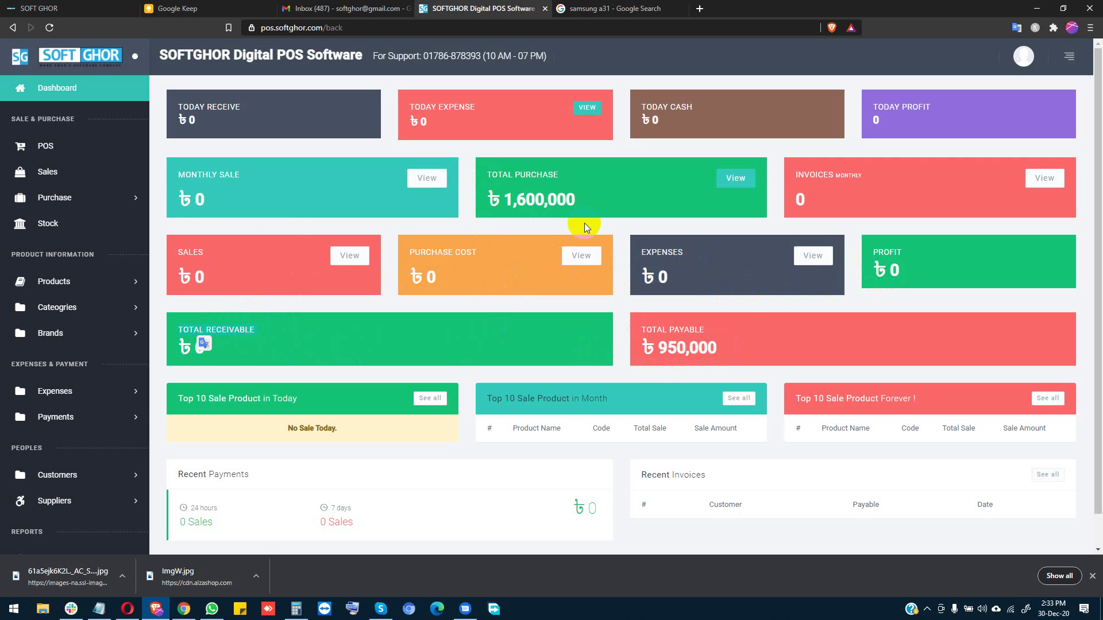
{"action": "left_click", "coordinate": [50, 151]}
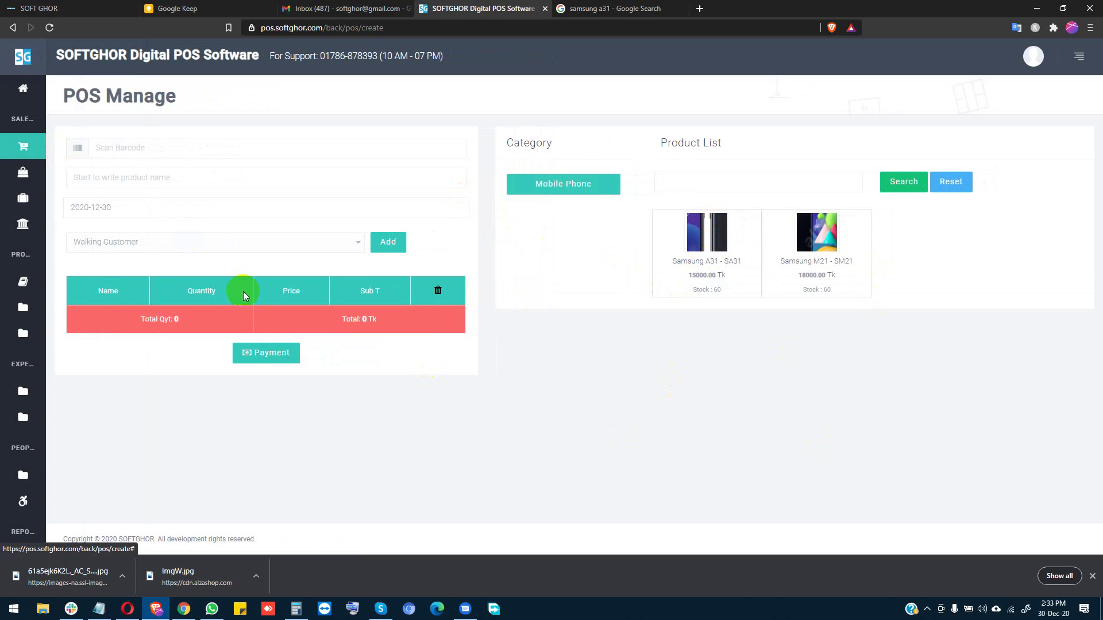
Step: Open the new-customer form from POS and enter the customer's name
{"action": "left_click", "coordinate": [156, 236]}
{"action": "left_click", "coordinate": [159, 239]}
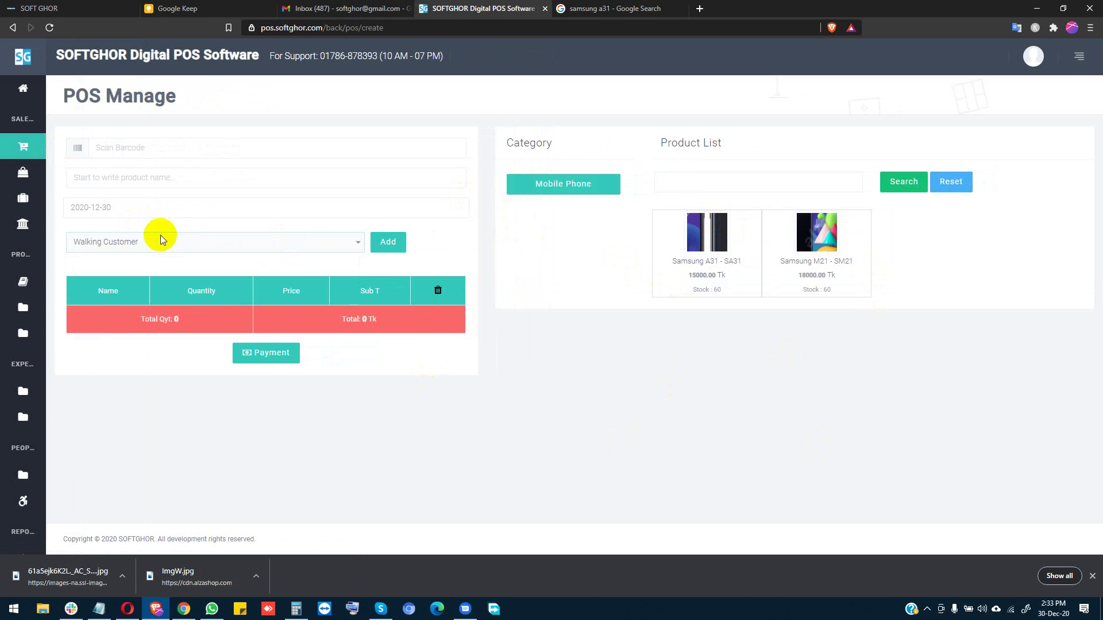
{"action": "left_click", "coordinate": [381, 242]}
{"action": "left_click", "coordinate": [435, 125]}
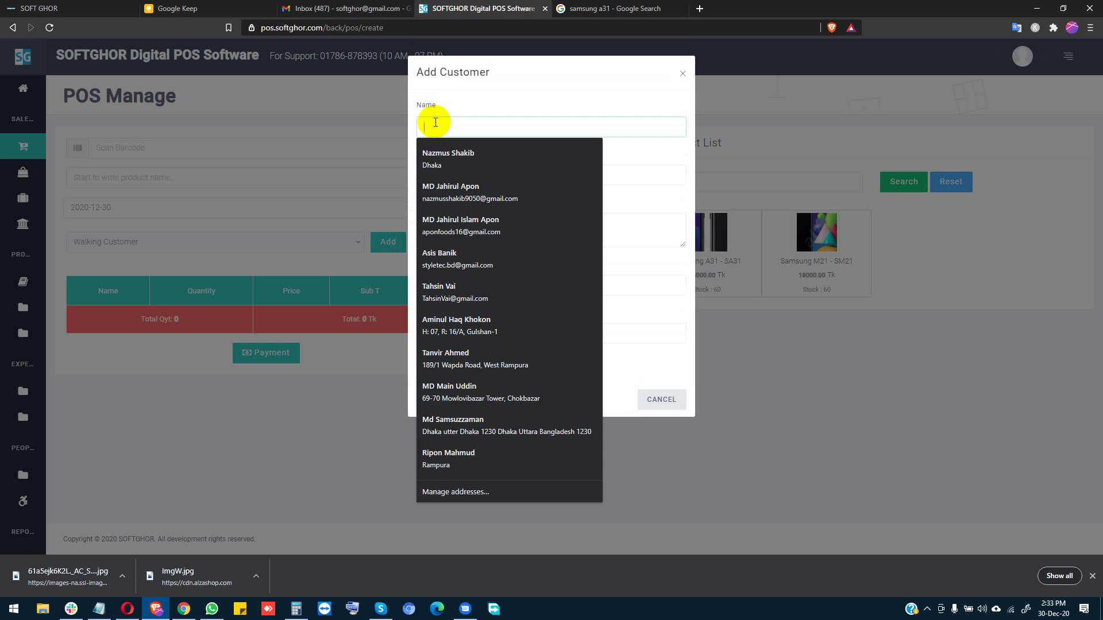
{"action": "type", "text": "Shakibn"}
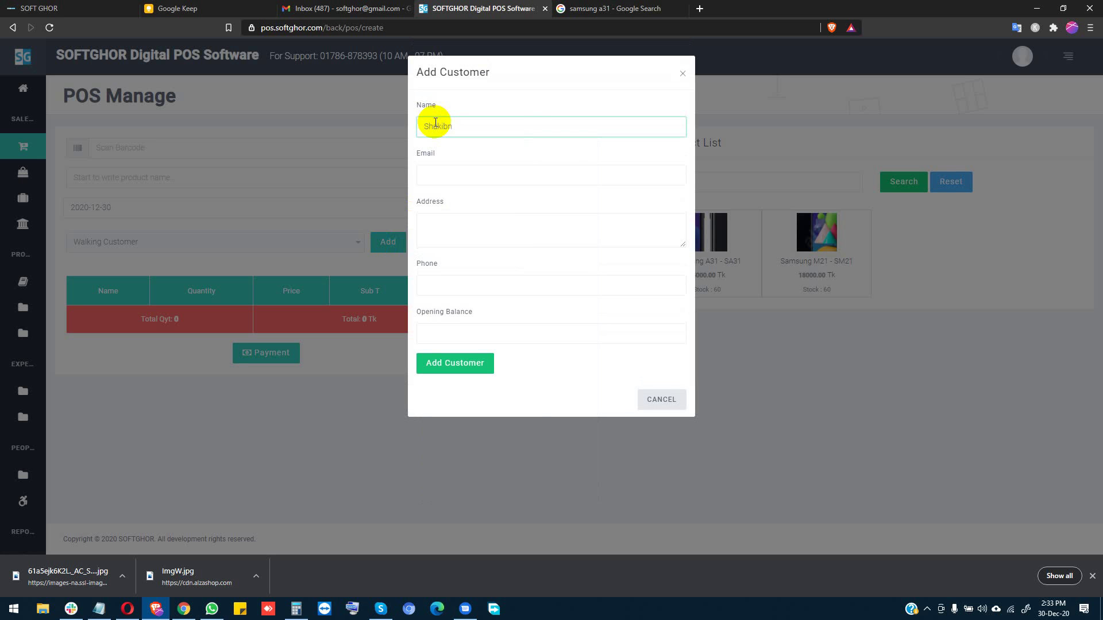
{"action": "key", "text": "BackSpace"}
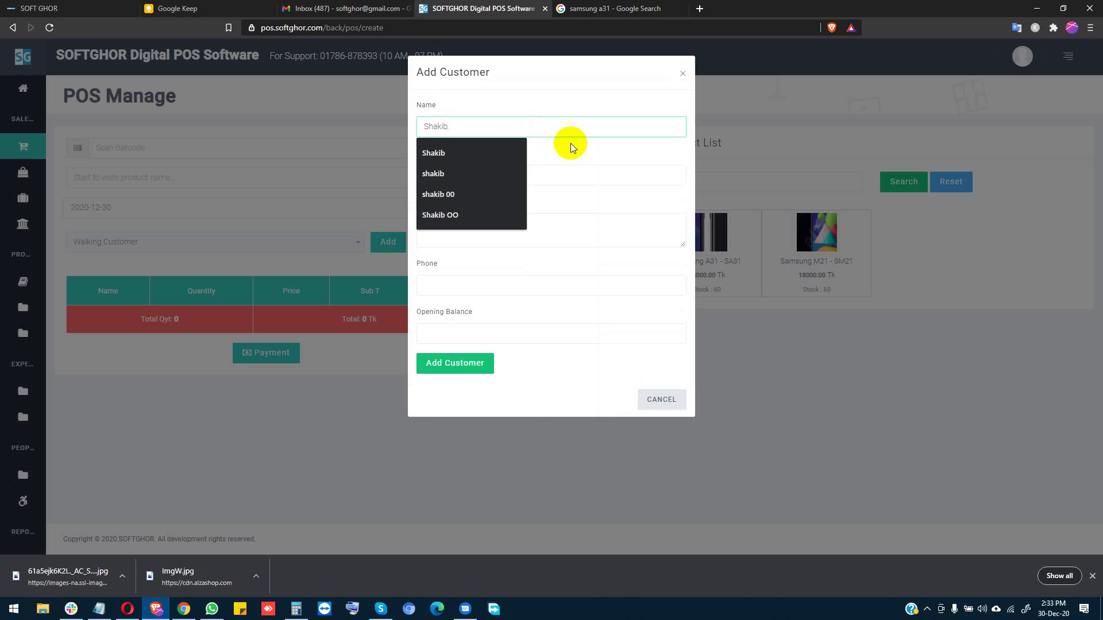
Step: Fill in address Dhaka, the customer's phone number and opening balance 10000, then save
{"action": "left_click", "coordinate": [583, 175]}
{"action": "left_click", "coordinate": [593, 223]}
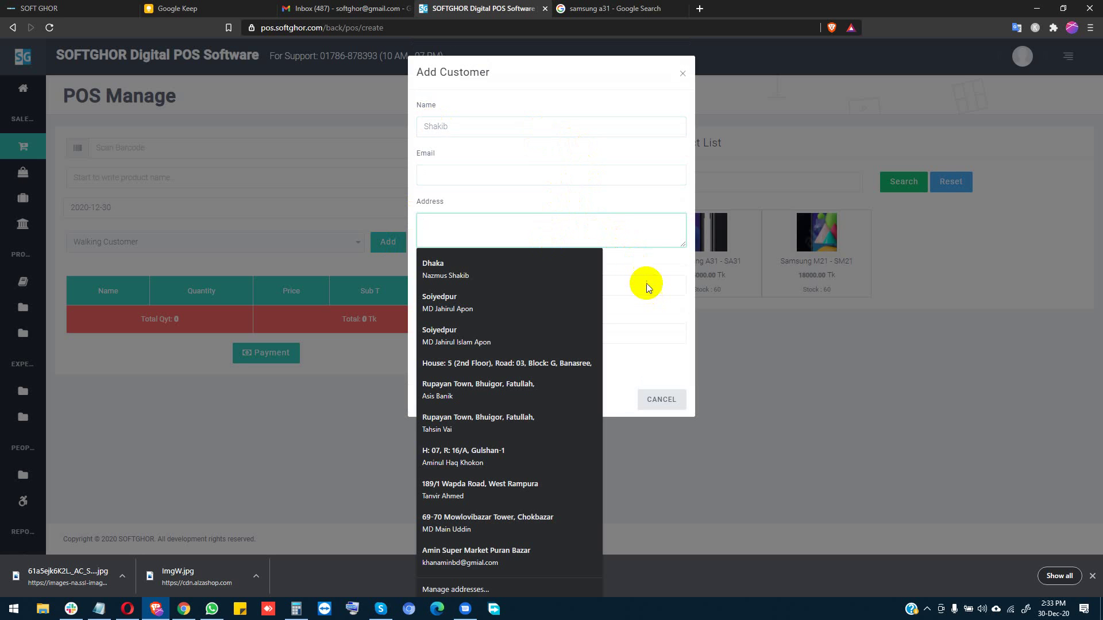
{"action": "type", "text": "Dhaka"}
{"action": "left_click", "coordinate": [621, 257]}
{"action": "left_click", "coordinate": [547, 283]}
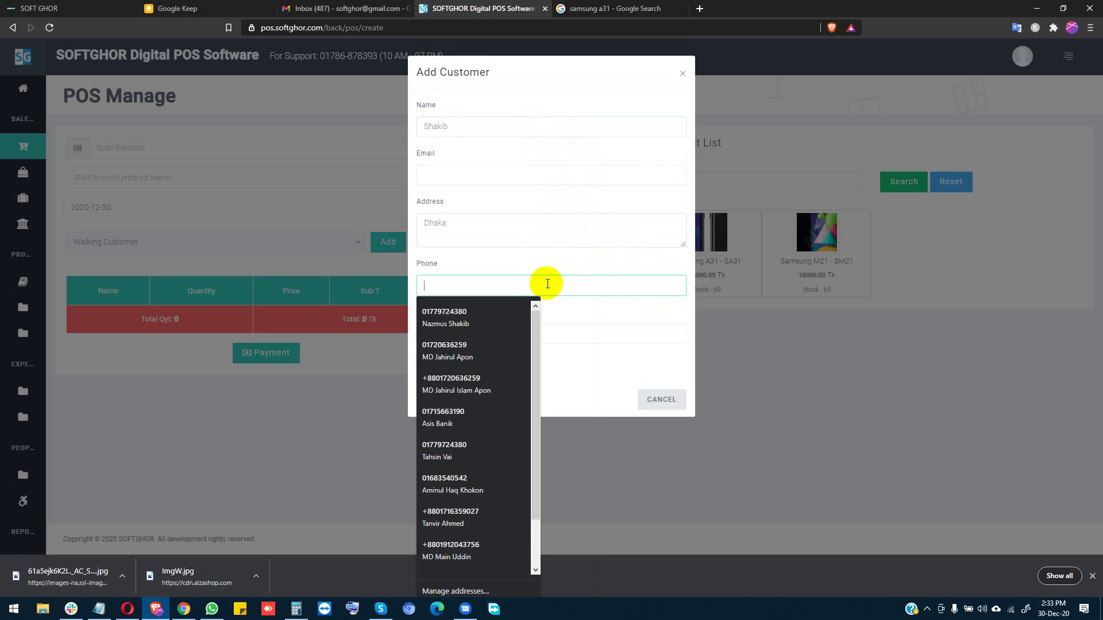
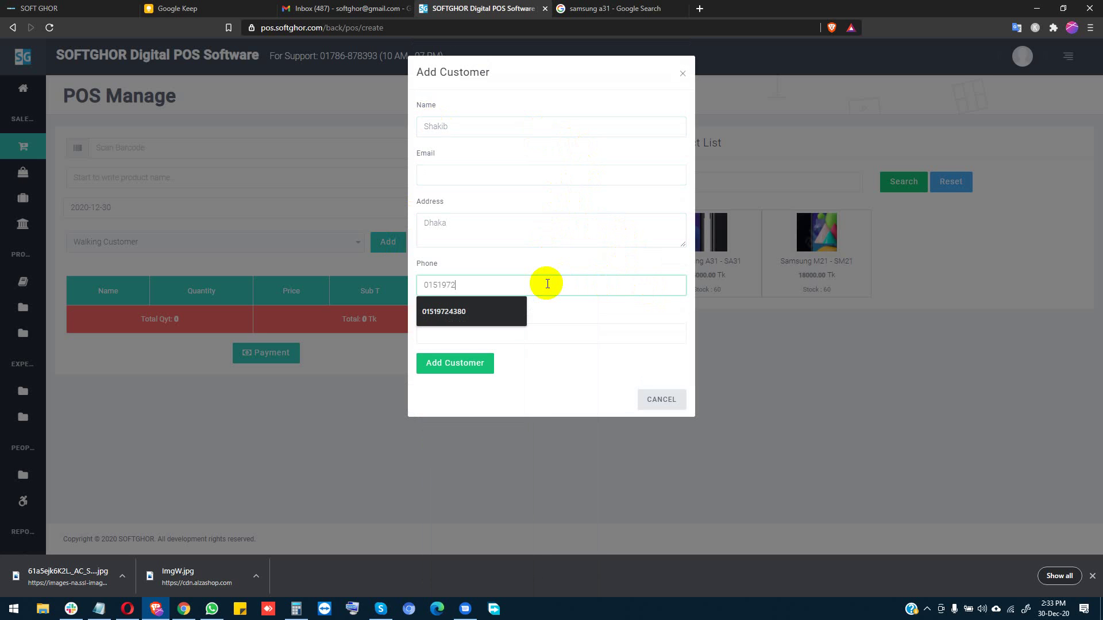
{"action": "left_click", "coordinate": [504, 329]}
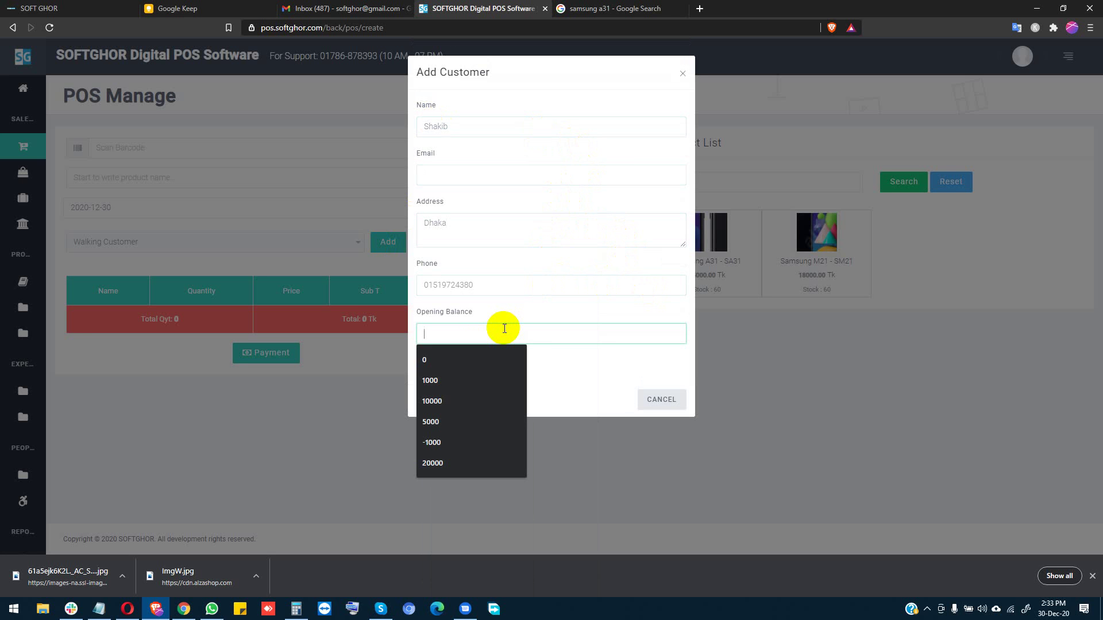
{"action": "type", "text": "1000"}
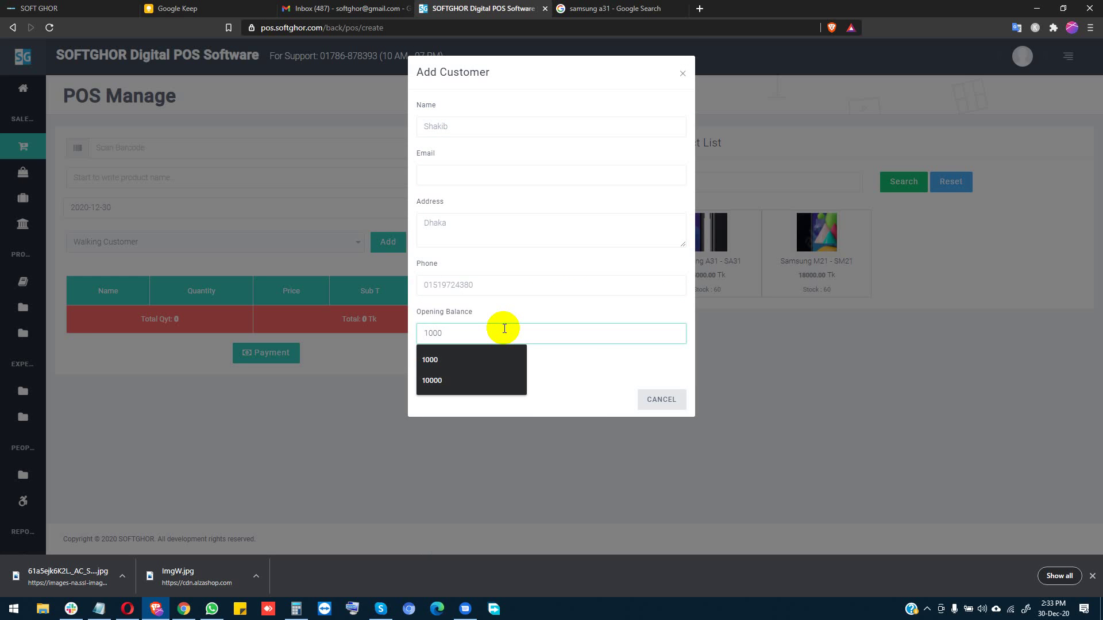
{"action": "type", "text": "0"}
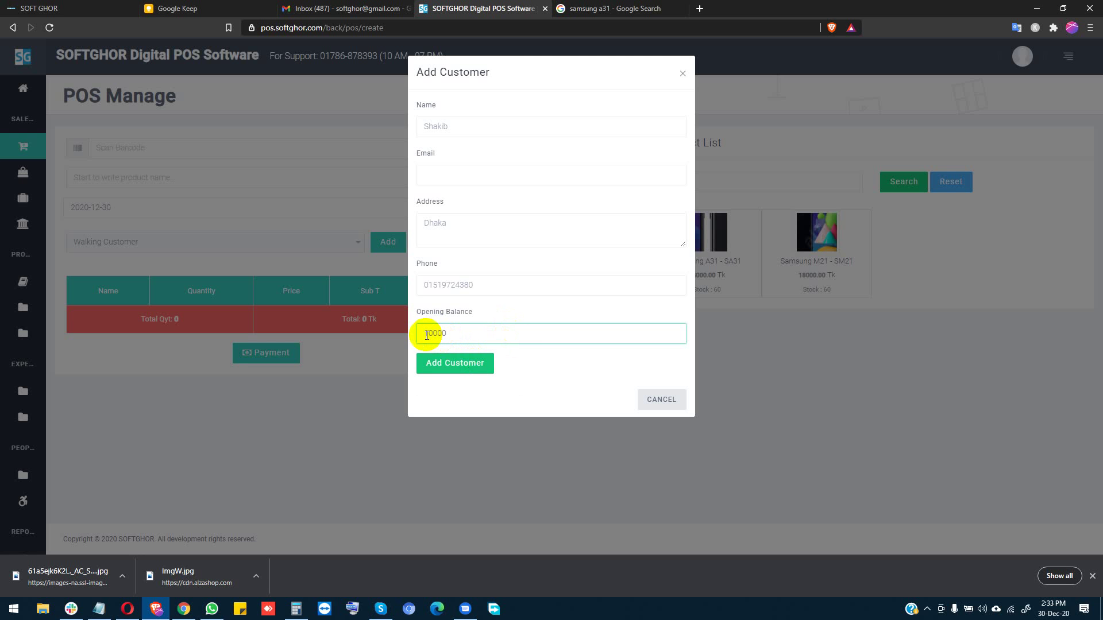
{"action": "left_click", "coordinate": [454, 364]}
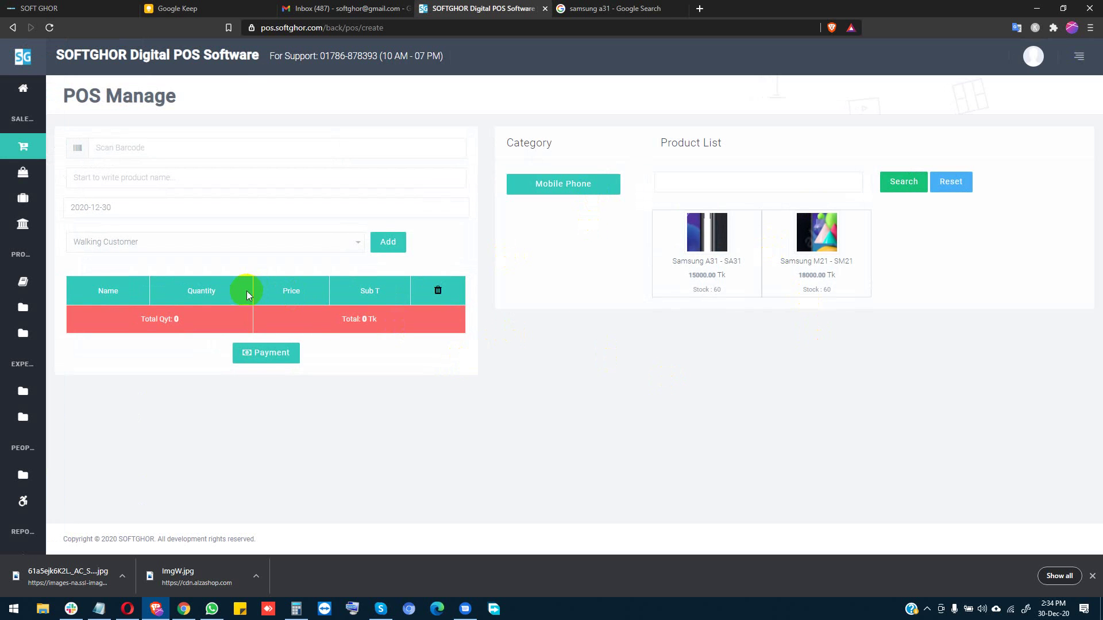
Step: Add the Samsung M21 and raise both Samsung A31 and M21 quantities to 5
{"action": "left_click", "coordinate": [784, 248]}
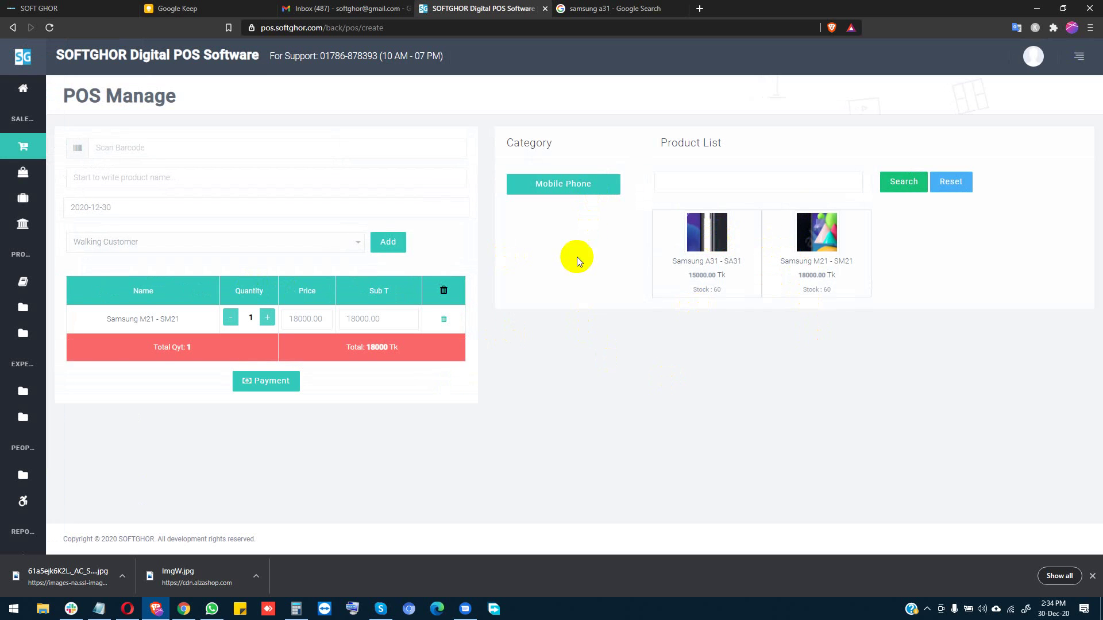
{"action": "left_click", "coordinate": [268, 317]}
{"action": "left_click", "coordinate": [269, 317]}
{"action": "left_click", "coordinate": [268, 317]}
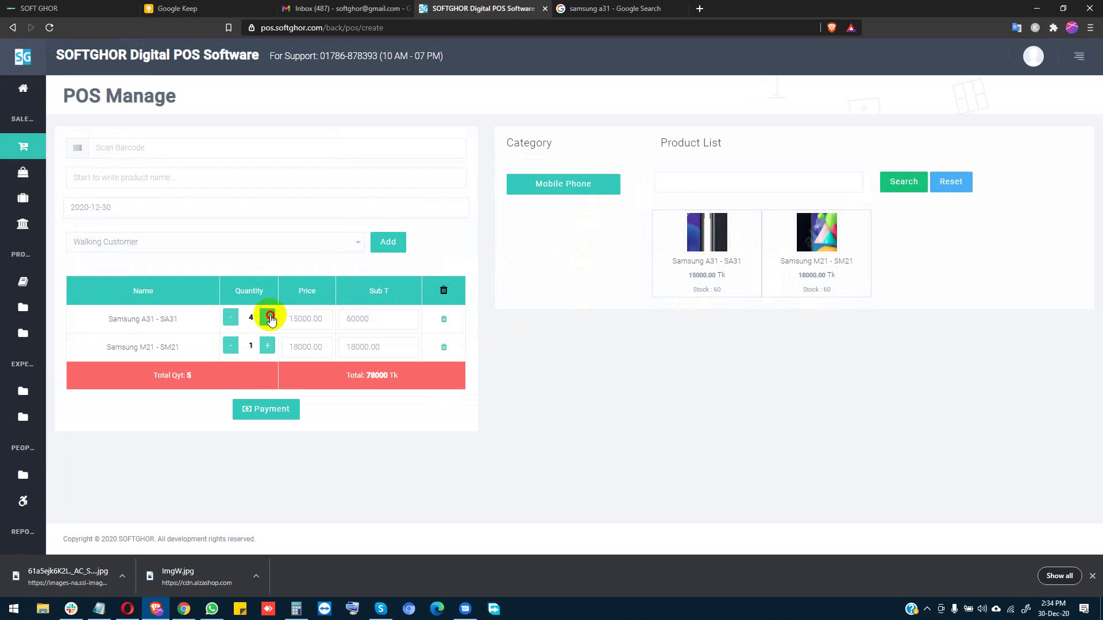
{"action": "left_click", "coordinate": [269, 318]}
{"action": "left_click", "coordinate": [268, 344]}
{"action": "left_click", "coordinate": [269, 345]}
{"action": "left_click", "coordinate": [268, 345]}
{"action": "left_click", "coordinate": [268, 345]}
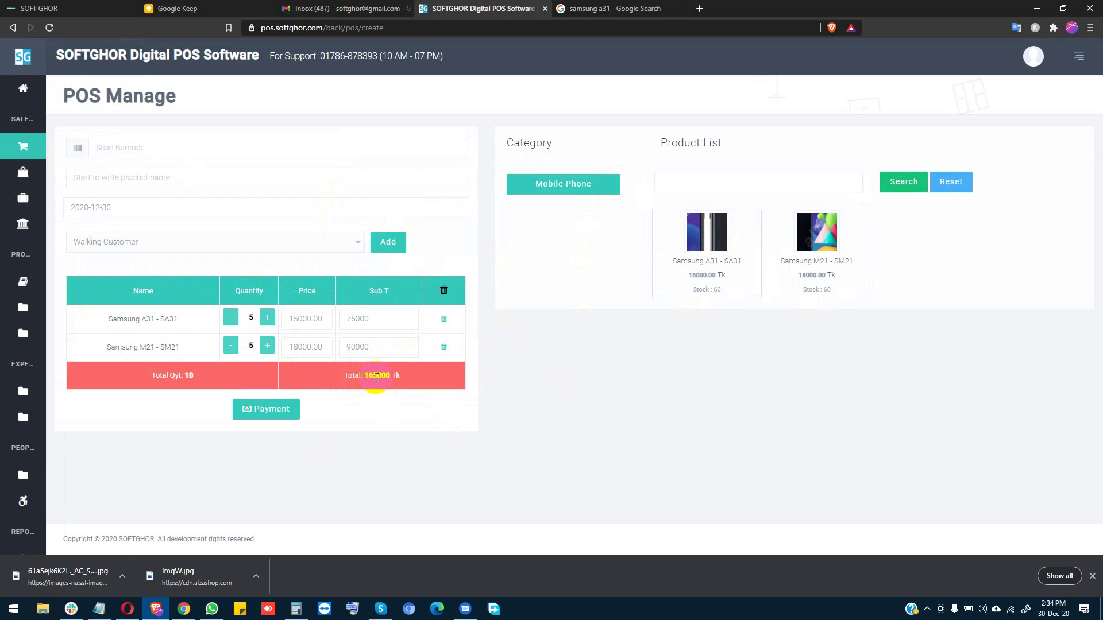
Step: Check the Payment dialog with Hand Cash as method, then close it without ordering
{"action": "left_click", "coordinate": [274, 409]}
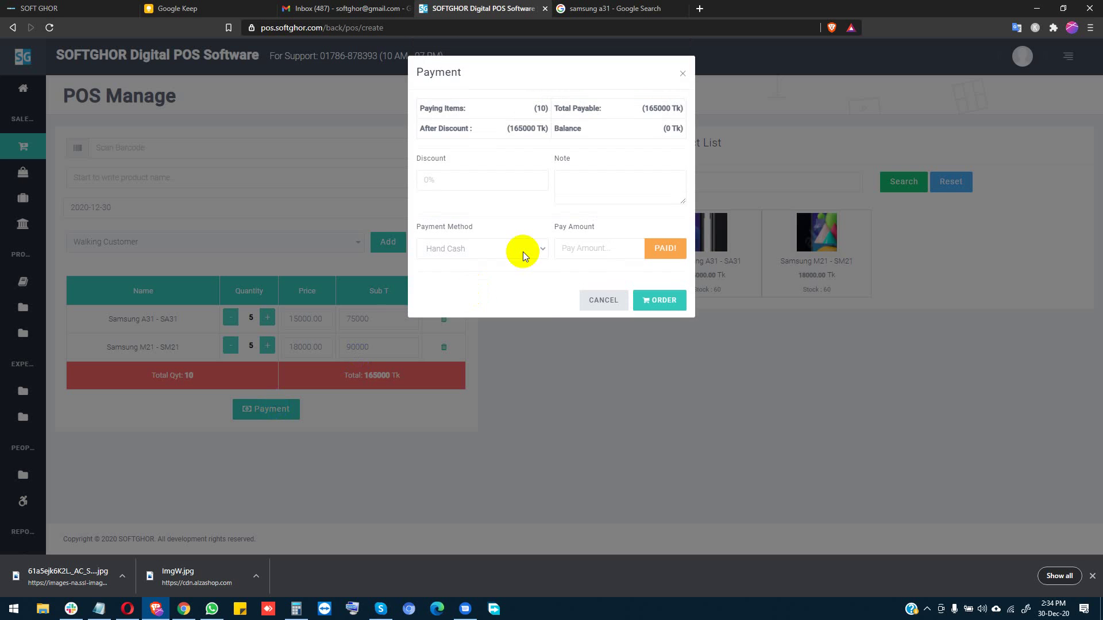
{"action": "left_click", "coordinate": [523, 251]}
{"action": "left_click", "coordinate": [523, 252]}
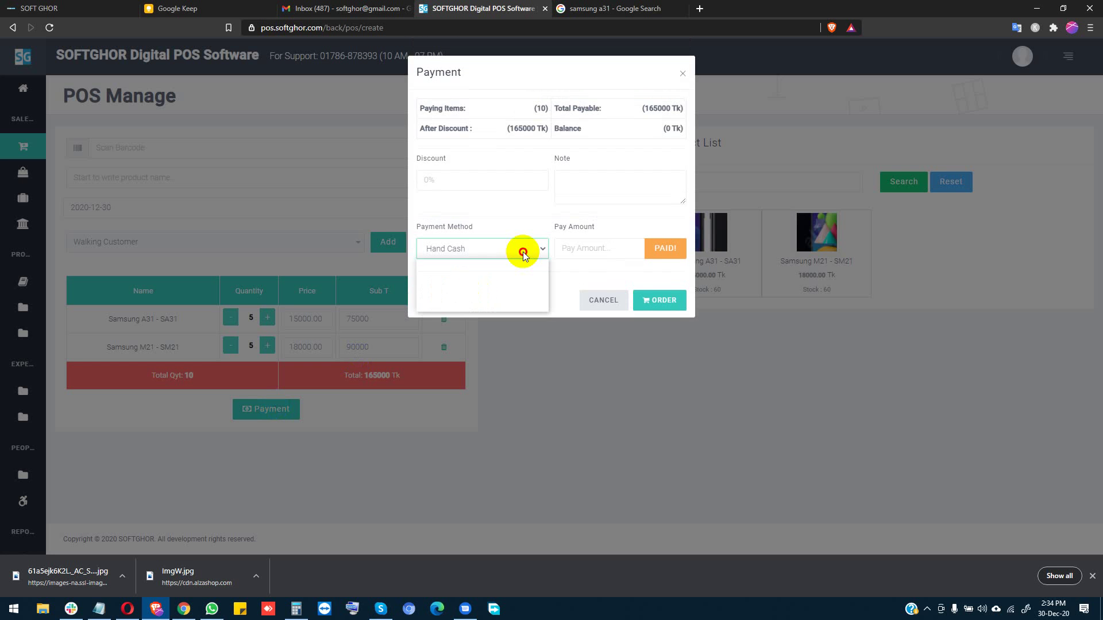
{"action": "left_click", "coordinate": [604, 301]}
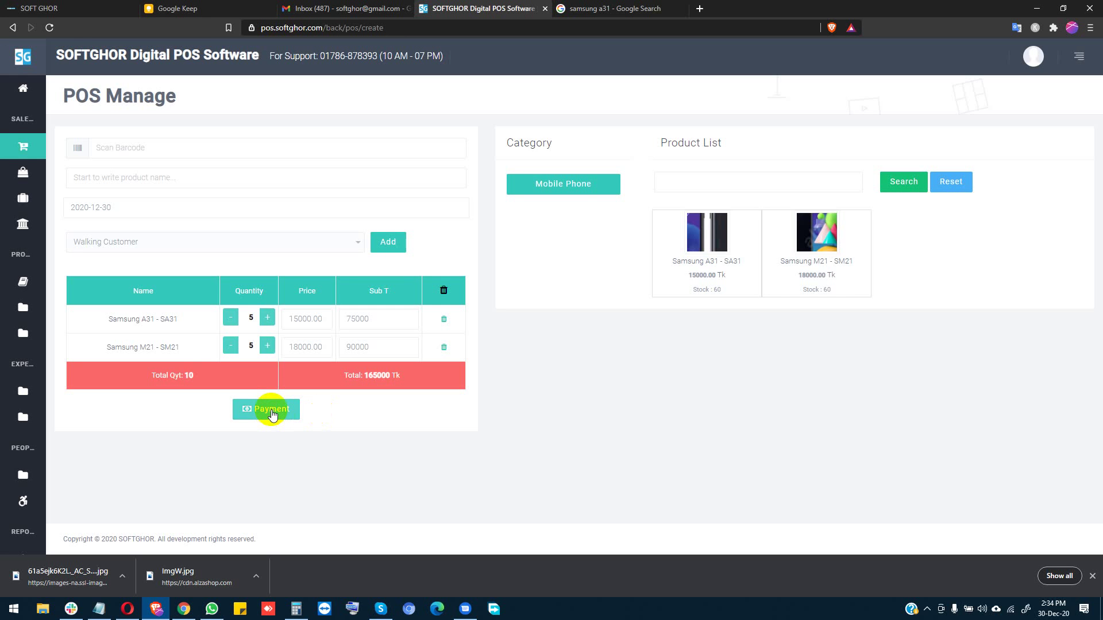
Step: In the Payment dialog, try a 5000 discount, then apply a 5% discount instead
{"action": "left_click", "coordinate": [271, 410]}
{"action": "left_click", "coordinate": [479, 173]}
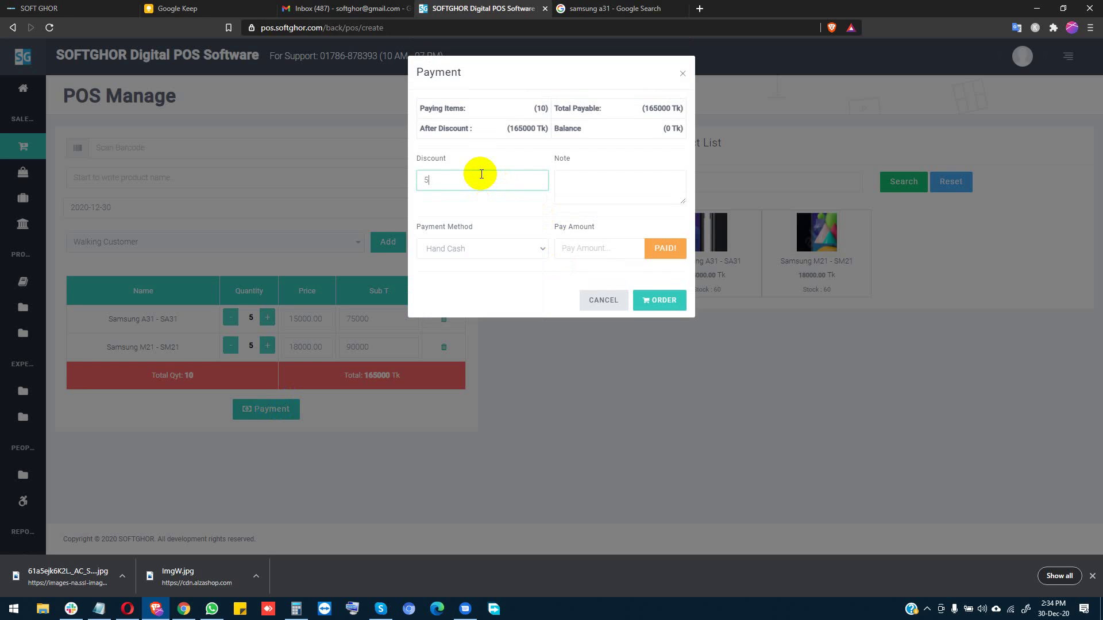
{"action": "type", "text": "5000"}
{"action": "double_click", "coordinate": [481, 174]}
{"action": "key", "text": "BackSpace"}
{"action": "type", "text": "5"}
{"action": "left_click", "coordinate": [506, 198]}
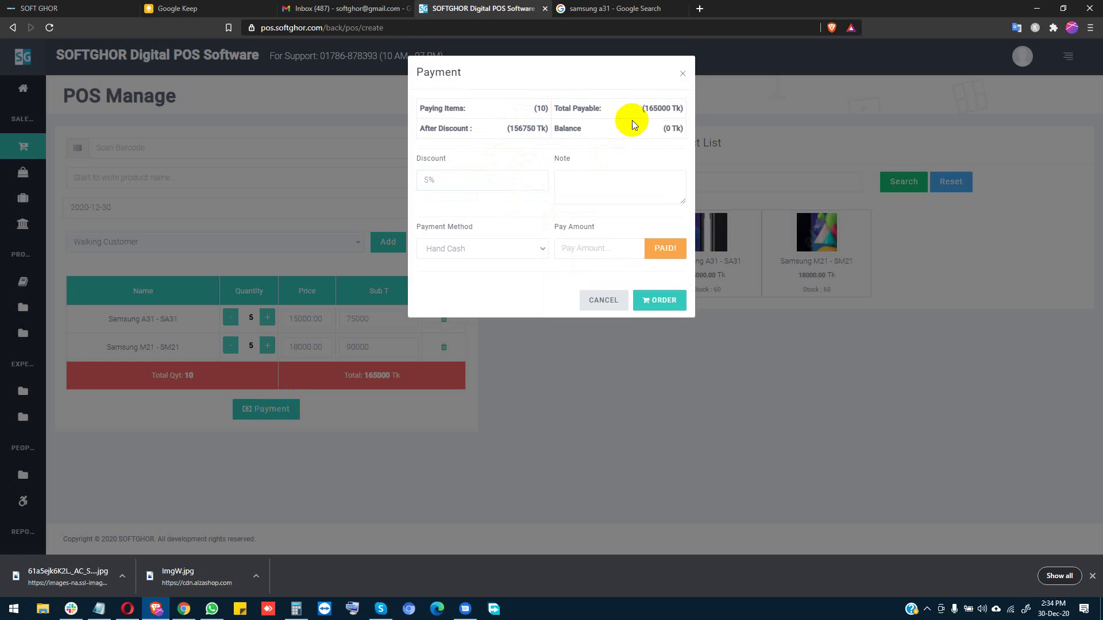
Step: Review the discounted total and change the discount back to 5000
{"action": "left_click_drag", "start_coordinate": [510, 129], "coordinate": [539, 128]}
{"action": "left_click", "coordinate": [538, 128]}
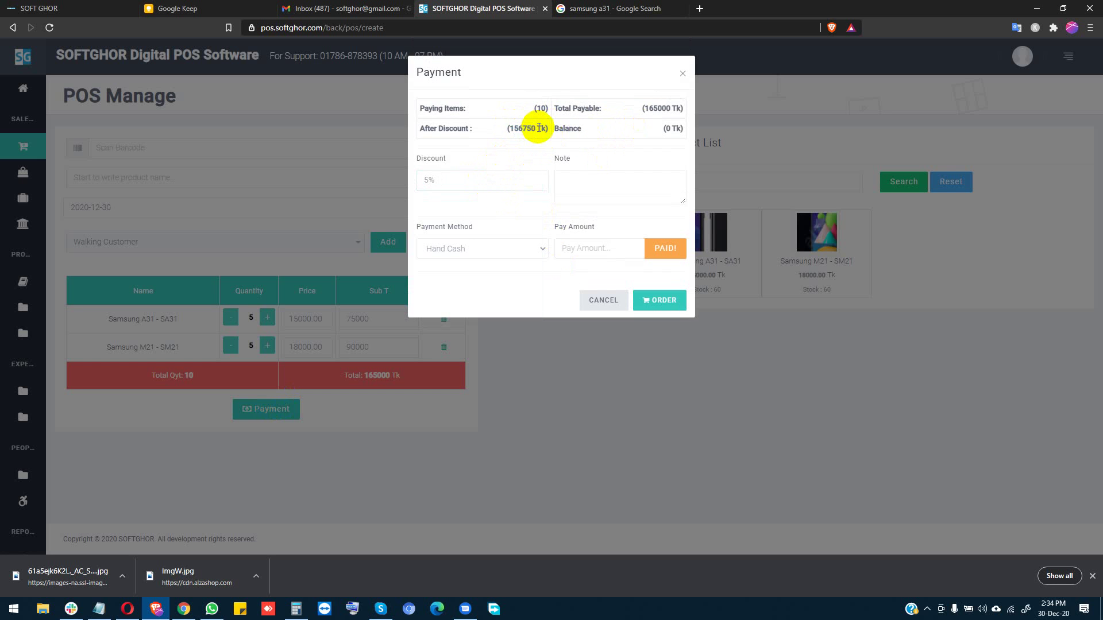
{"action": "double_click", "coordinate": [477, 176]}
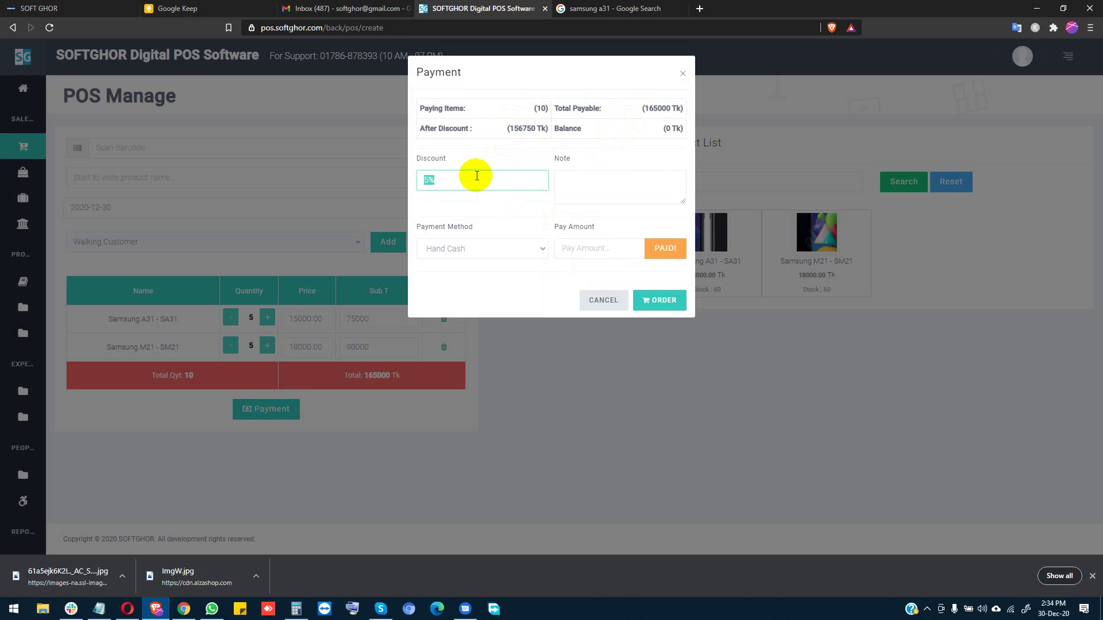
{"action": "type", "text": "5000"}
{"action": "left_click", "coordinate": [464, 205]}
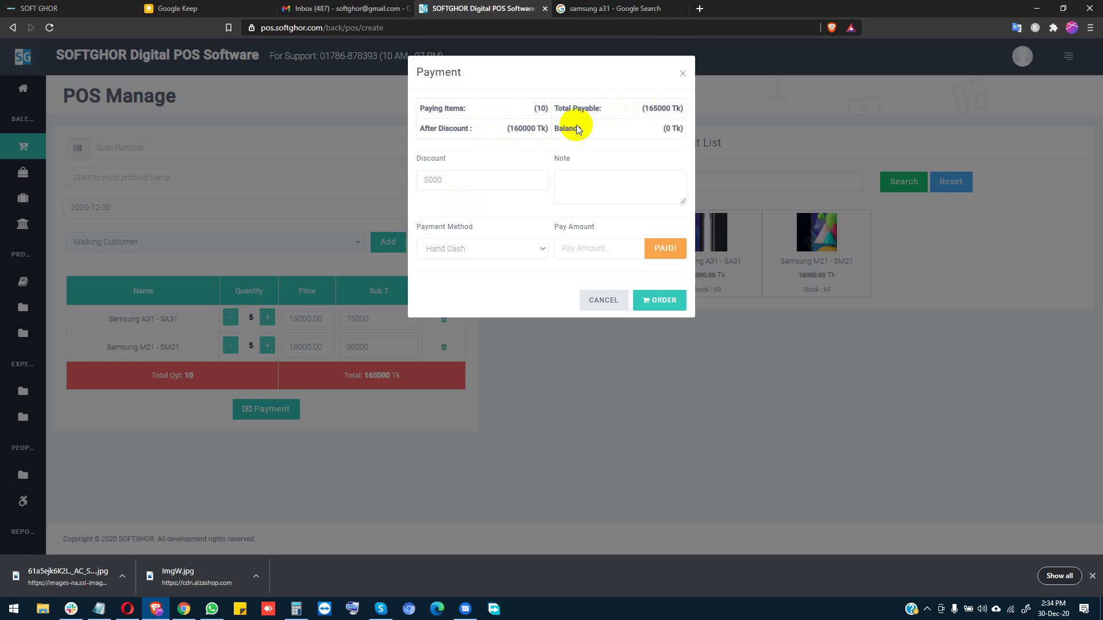
Step: Enter 60000 paid, then after the walk-in warning assign the cart to the new customer
{"action": "left_click", "coordinate": [592, 247]}
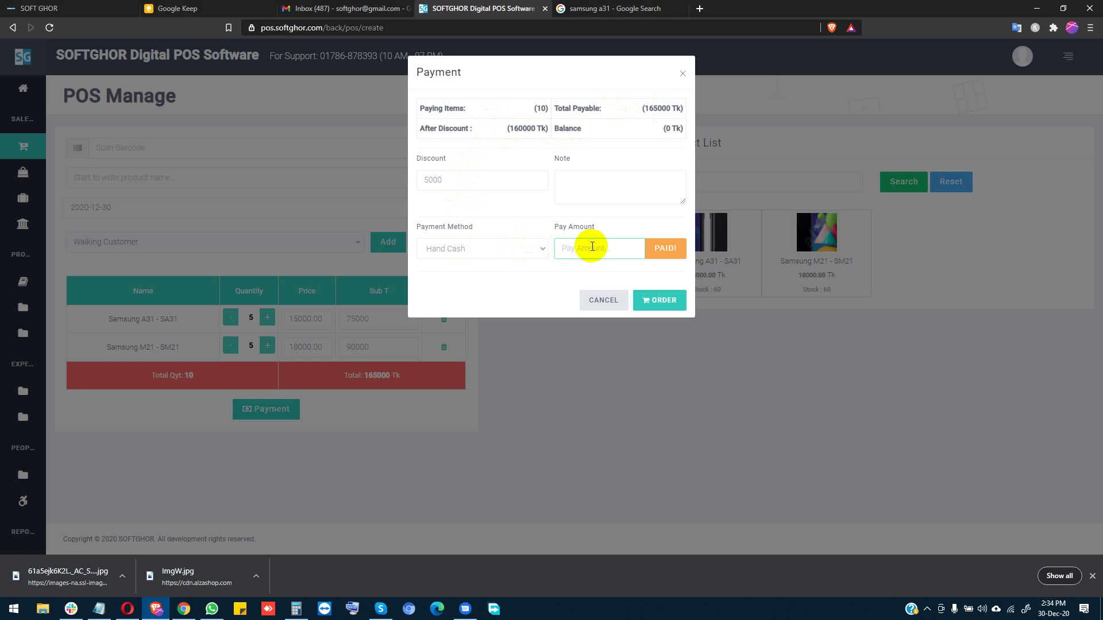
{"action": "type", "text": "60000"}
{"action": "left_click", "coordinate": [492, 216]}
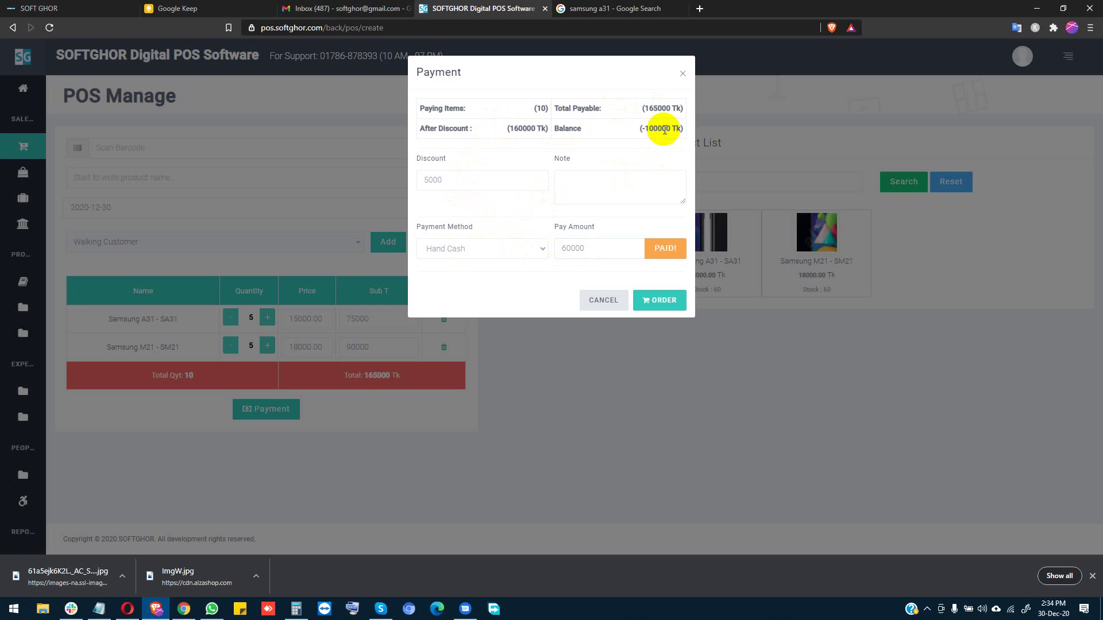
{"action": "left_click", "coordinate": [659, 302]}
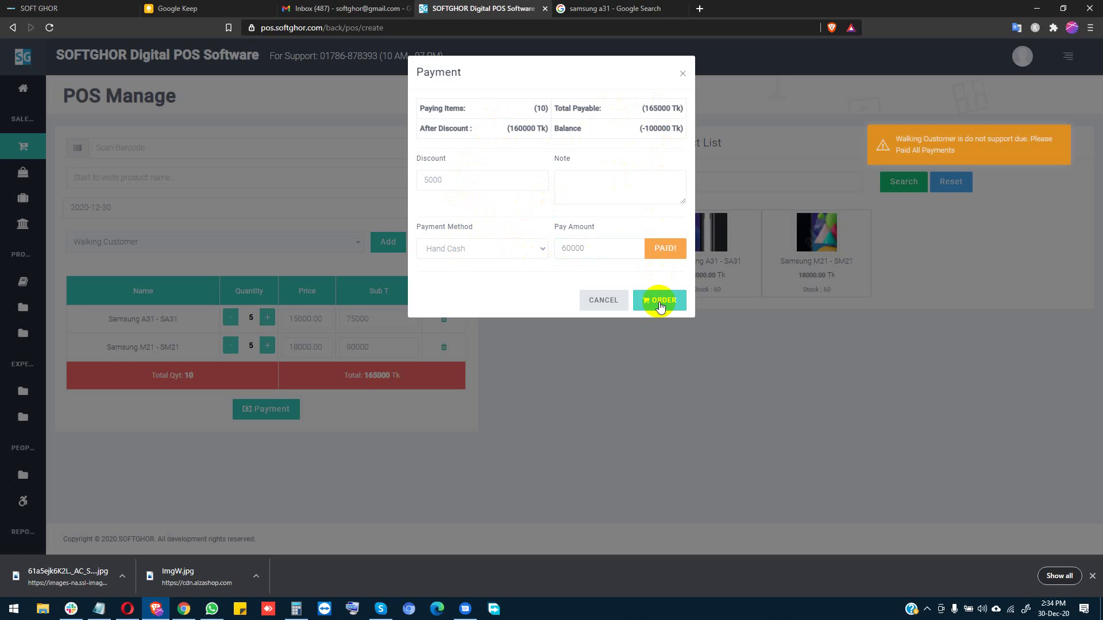
{"action": "left_click", "coordinate": [597, 301]}
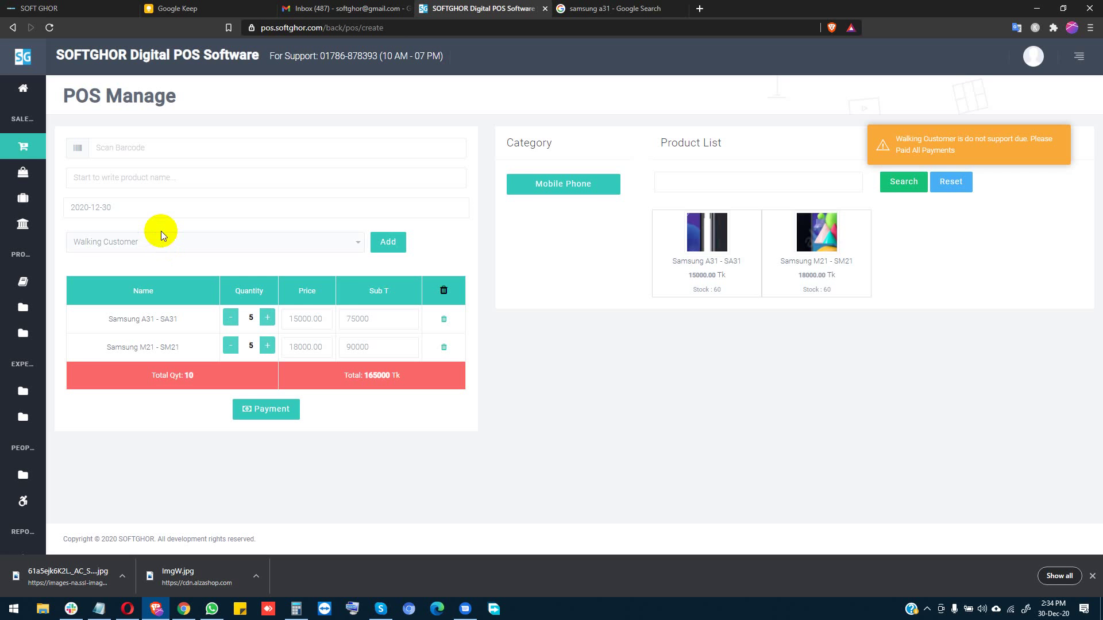
{"action": "left_click", "coordinate": [156, 252]}
{"action": "left_click", "coordinate": [129, 306]}
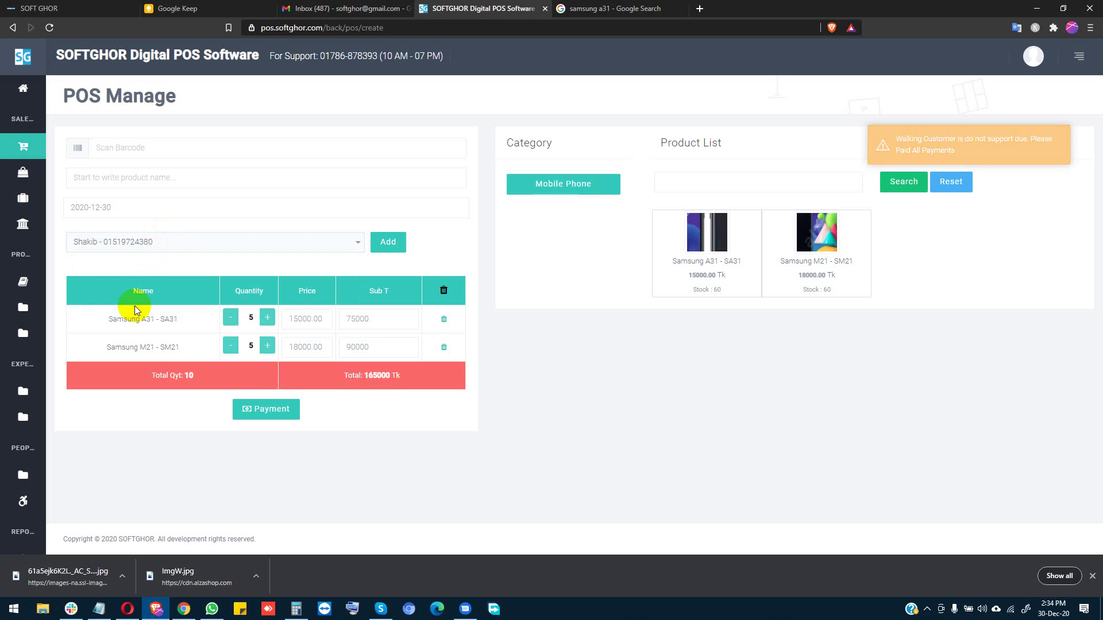
Step: Place the order with 60000 paid and check the 165000 total and 5000 discount
{"action": "left_click", "coordinate": [256, 409]}
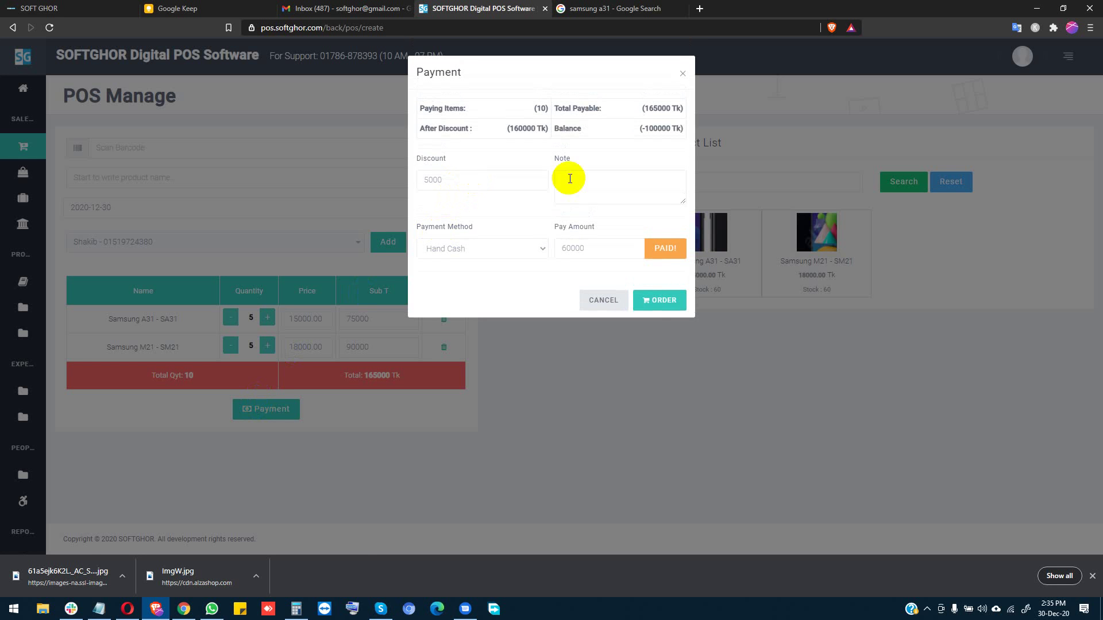
{"action": "left_click", "coordinate": [653, 305]}
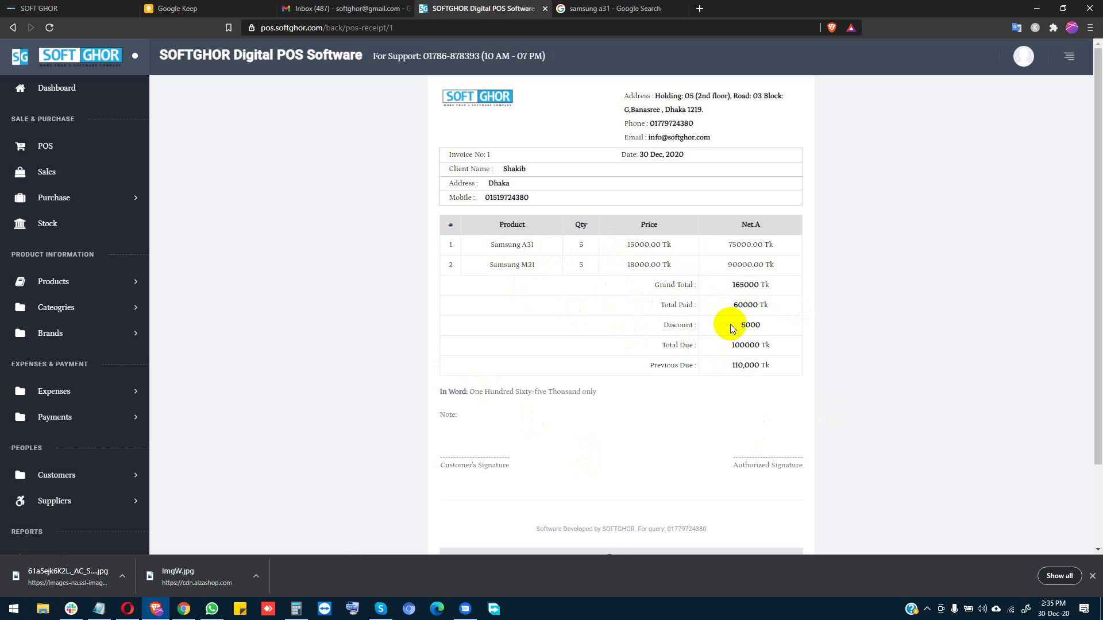
{"action": "double_click", "coordinate": [739, 286]}
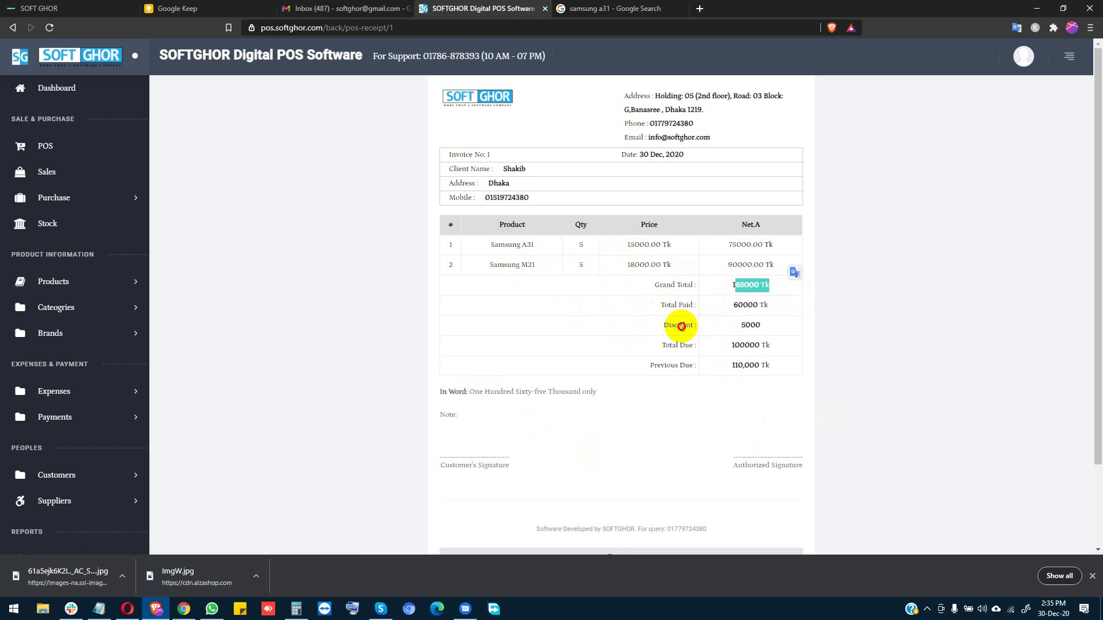
{"action": "left_click_drag", "start_coordinate": [680, 325], "coordinate": [785, 326]}
{"action": "left_click", "coordinate": [783, 323]}
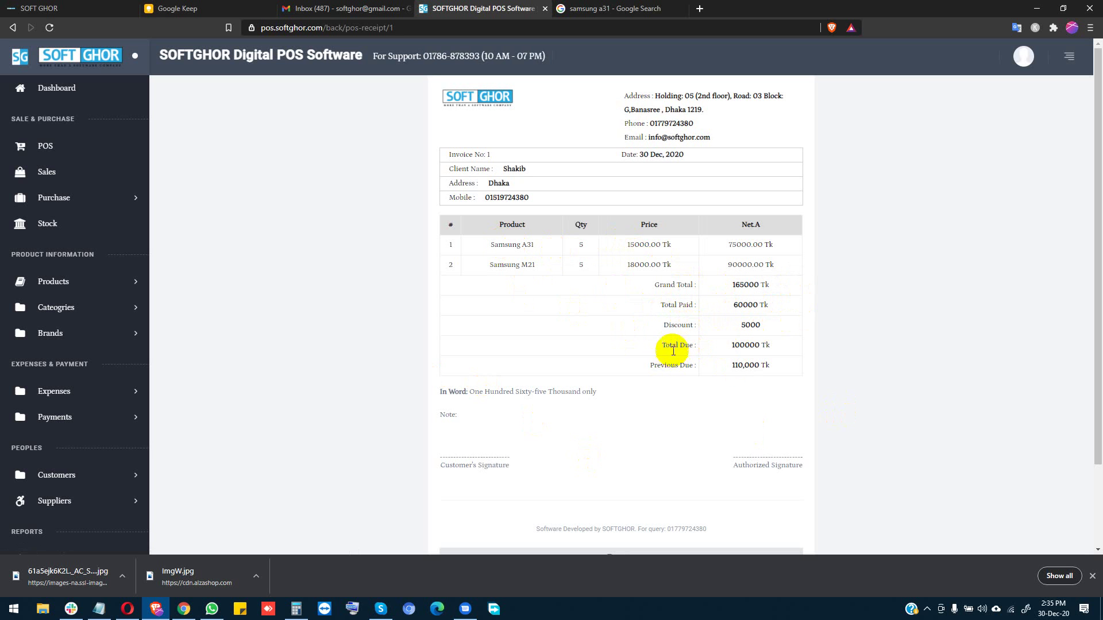
Step: Review the invoice's 100000 total due and 110,000 Tk previous due figures
{"action": "left_click_drag", "start_coordinate": [646, 348], "coordinate": [764, 344]}
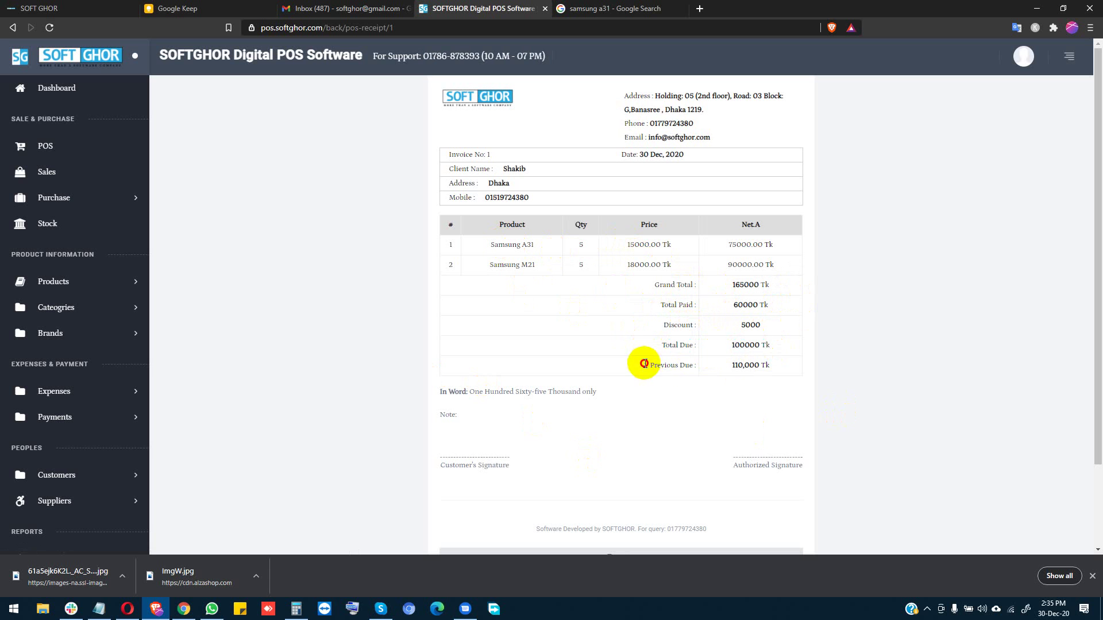
{"action": "left_click_drag", "start_coordinate": [645, 364], "coordinate": [771, 368]}
{"action": "left_click", "coordinate": [769, 370]}
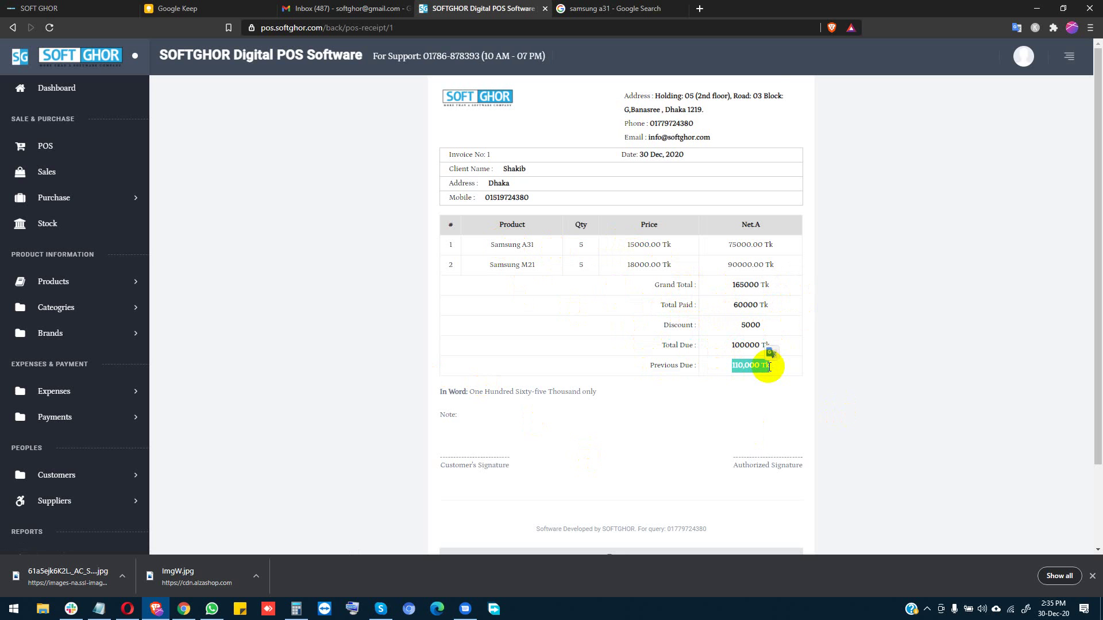
{"action": "scroll", "coordinate": [667, 398], "scroll_direction": "down", "scroll_amount": 2}
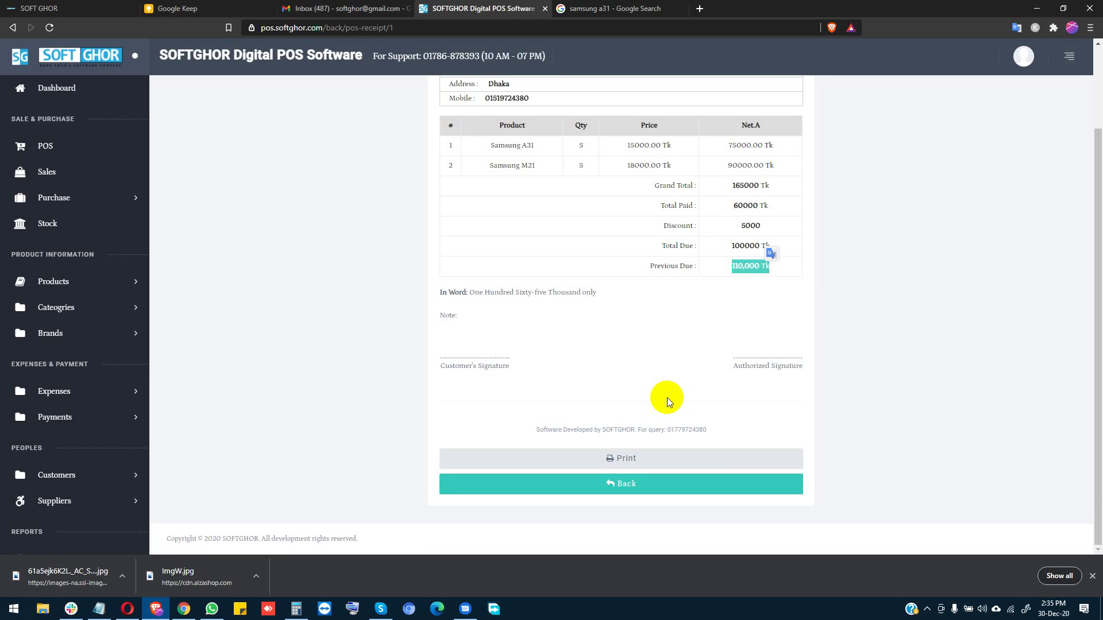
{"action": "scroll", "coordinate": [664, 422], "scroll_direction": "up", "scroll_amount": 2}
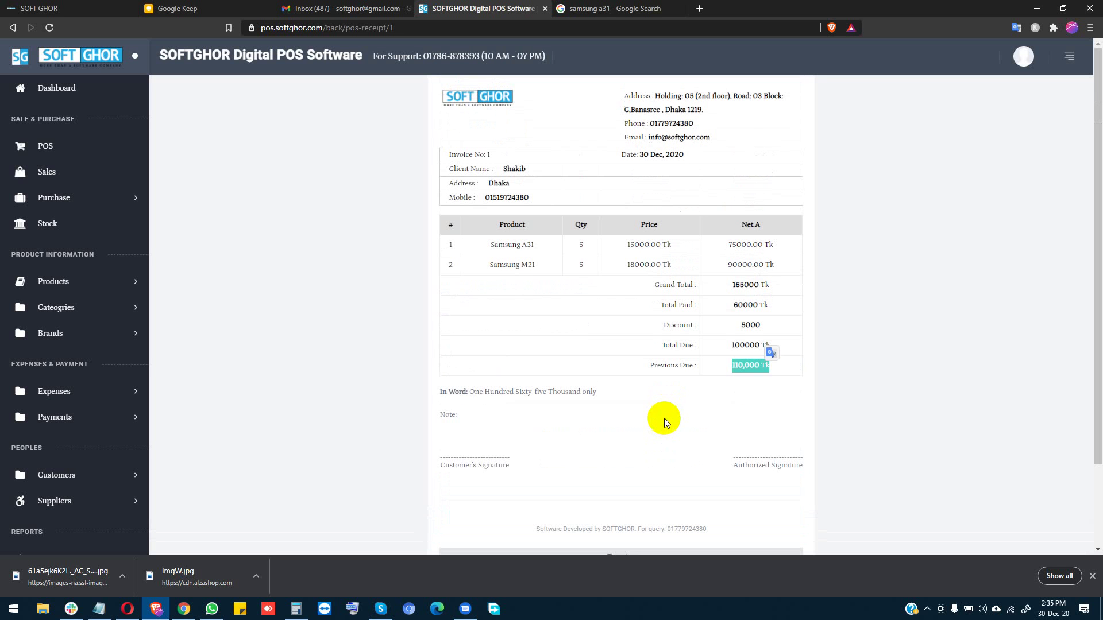
{"action": "triple_click", "coordinate": [737, 366]}
{"action": "left_click", "coordinate": [692, 365]}
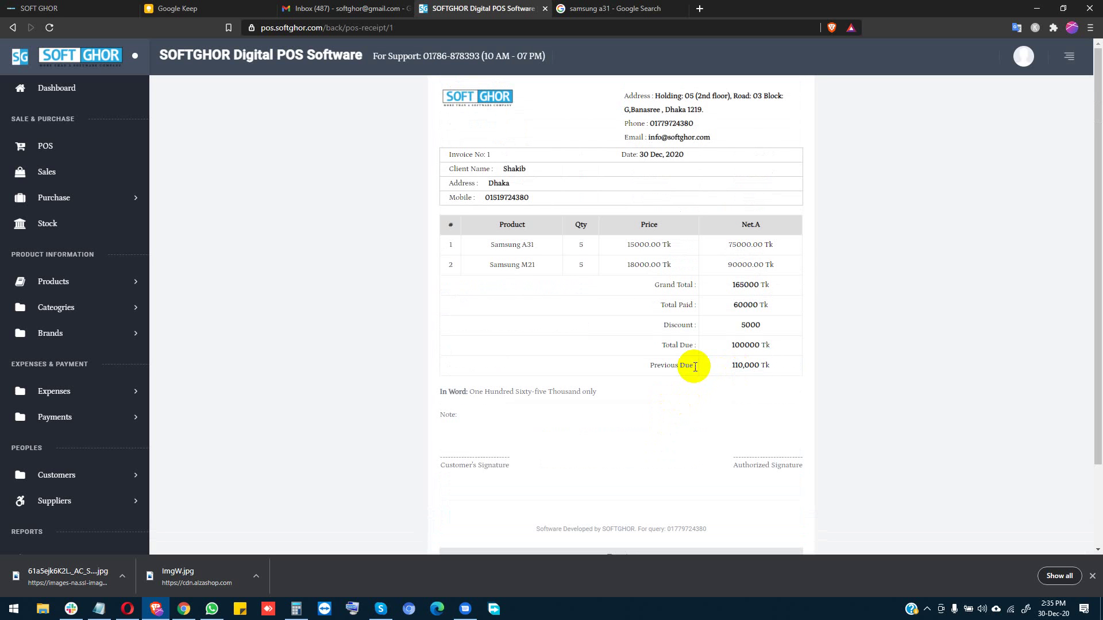
{"action": "triple_click", "coordinate": [742, 366]}
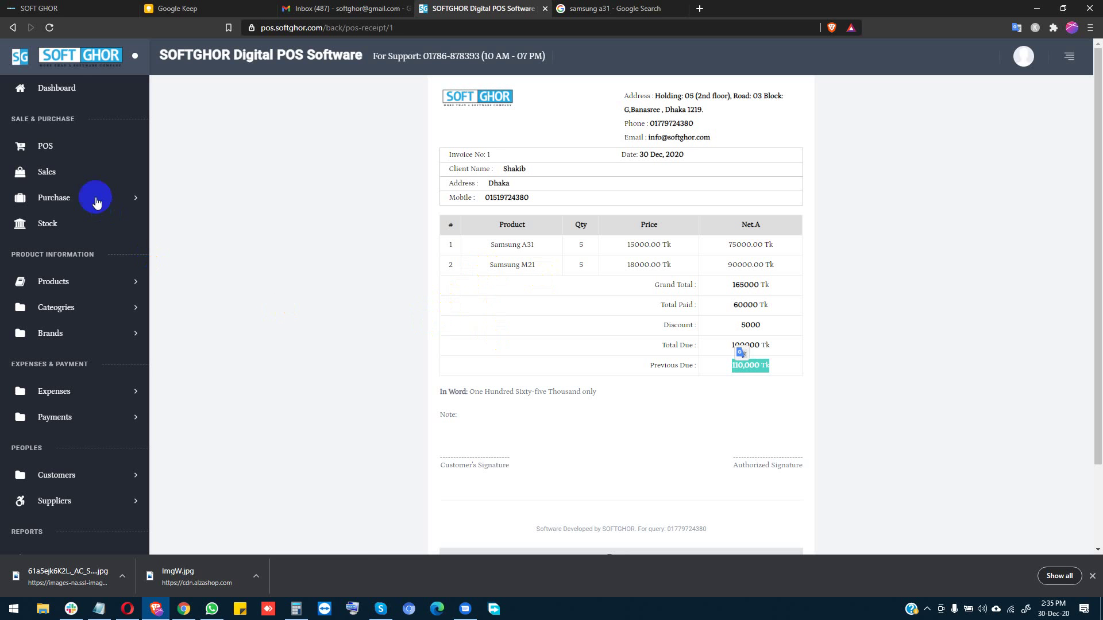
Step: On the Dashboard, review 100,000 receivable, 160,000 sales, 160,000 purchase, zero expenses and profit
{"action": "left_click", "coordinate": [75, 94]}
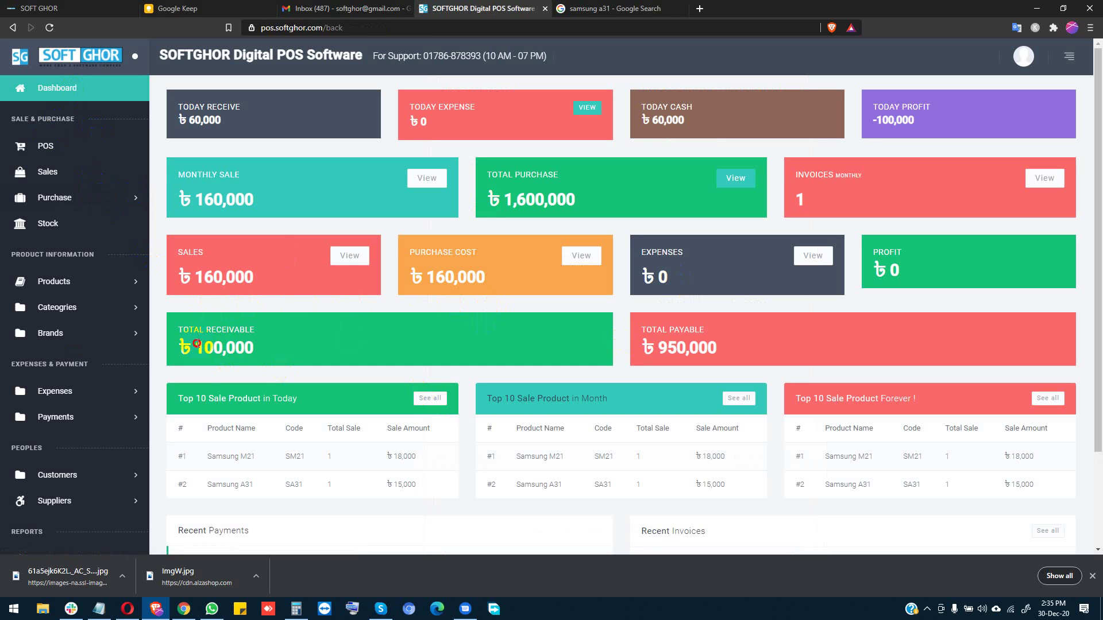
{"action": "left_click_drag", "start_coordinate": [196, 344], "coordinate": [287, 351]}
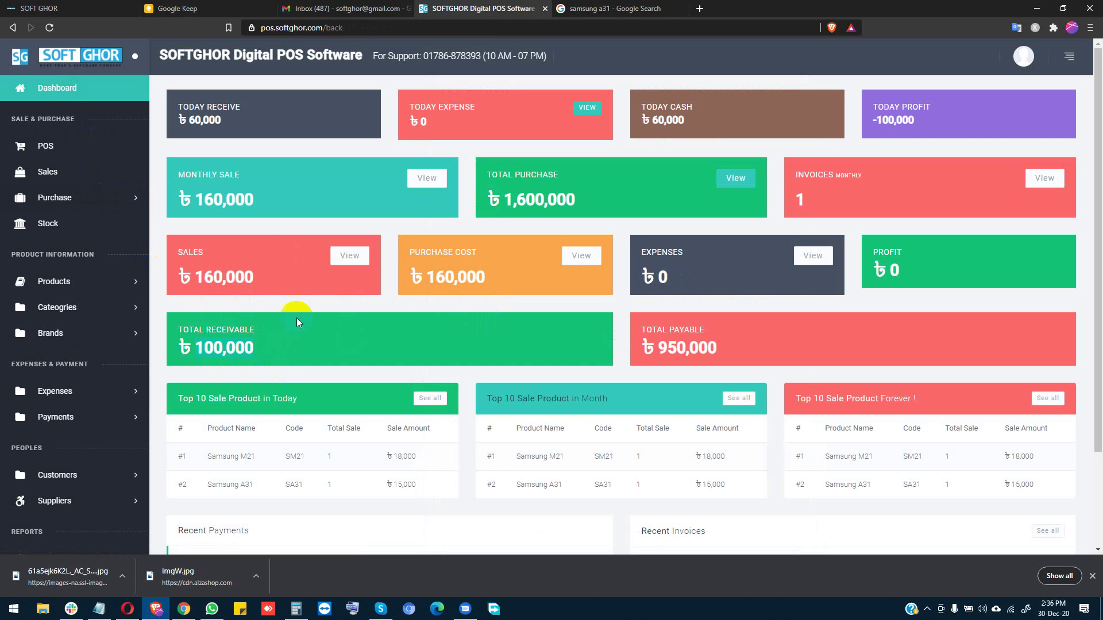
{"action": "left_click_drag", "start_coordinate": [193, 269], "coordinate": [264, 280]}
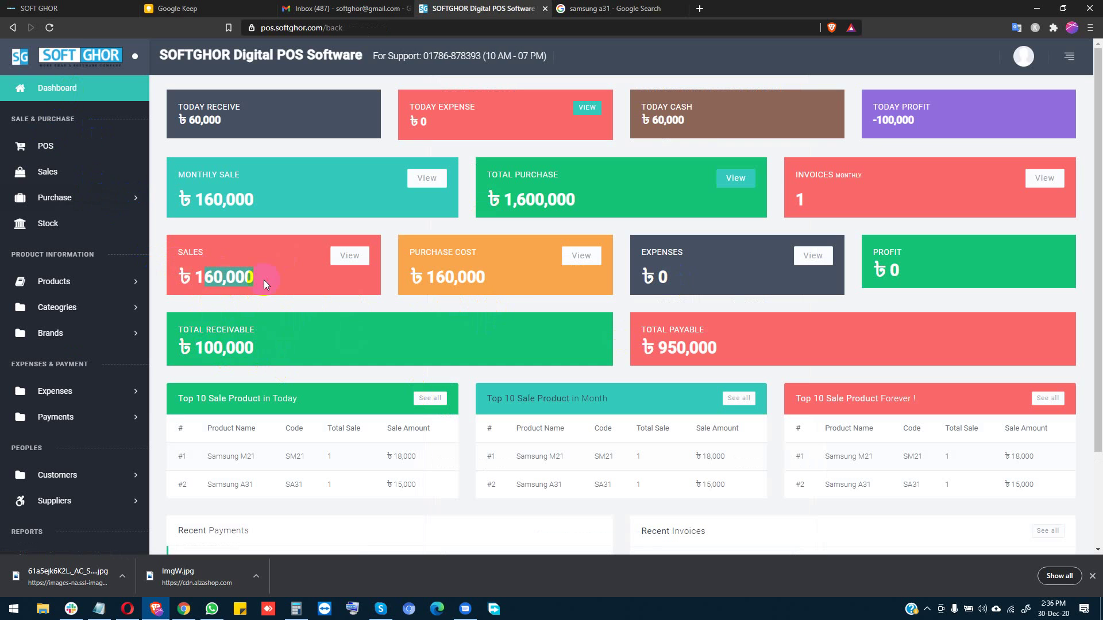
{"action": "left_click_drag", "start_coordinate": [425, 278], "coordinate": [473, 284]}
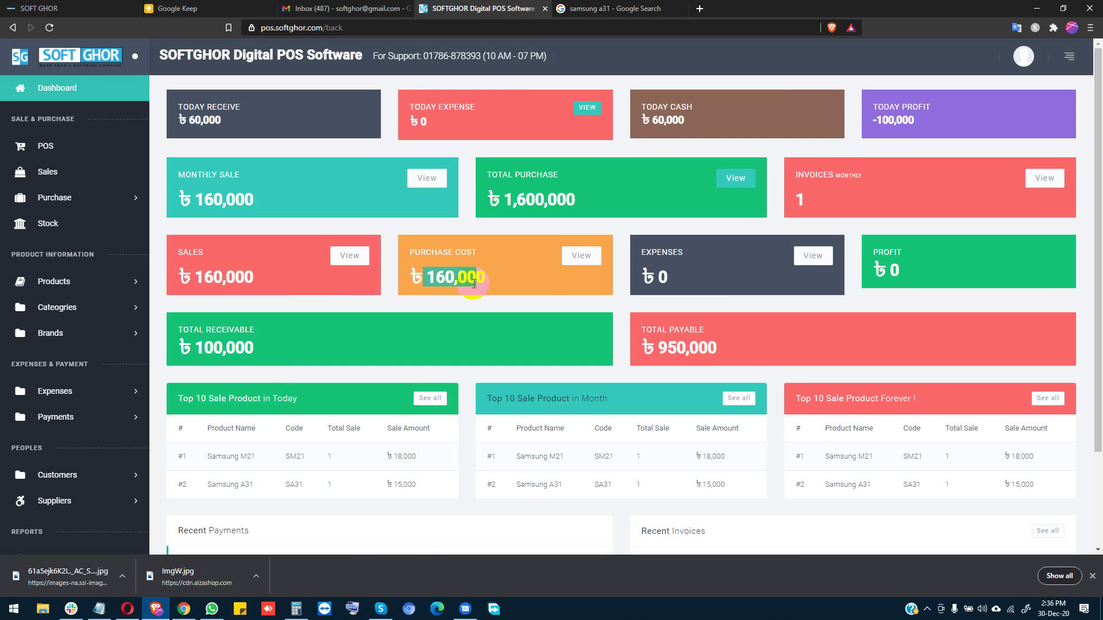
{"action": "left_click_drag", "start_coordinate": [655, 278], "coordinate": [669, 281]}
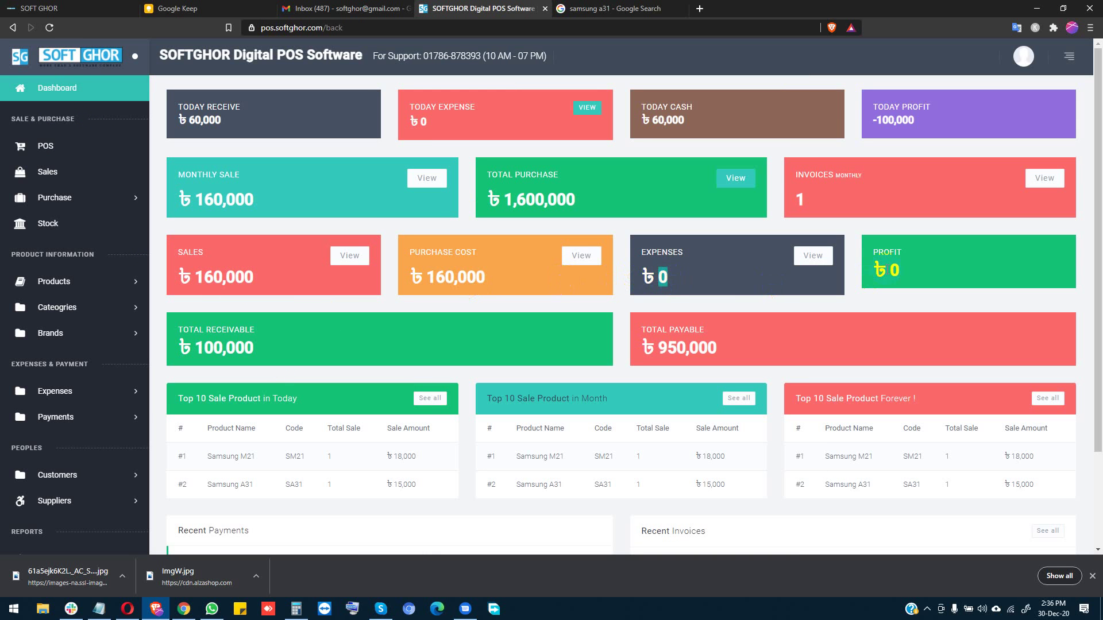
{"action": "left_click_drag", "start_coordinate": [887, 271], "coordinate": [939, 278]}
{"action": "left_click_drag", "start_coordinate": [433, 282], "coordinate": [525, 282]}
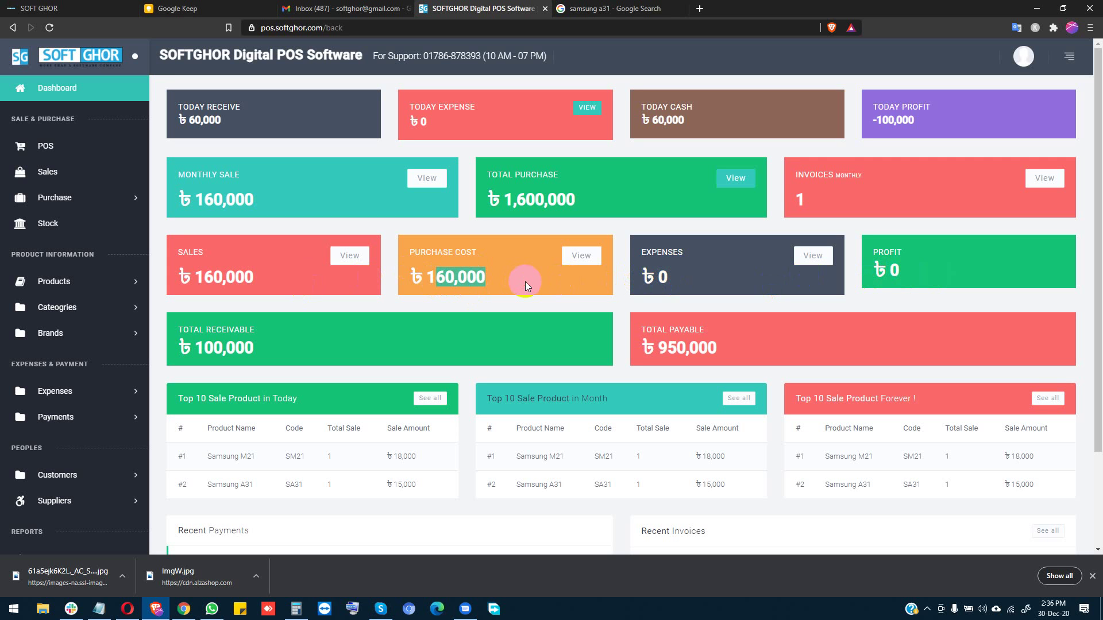
{"action": "left_click", "coordinate": [524, 282]}
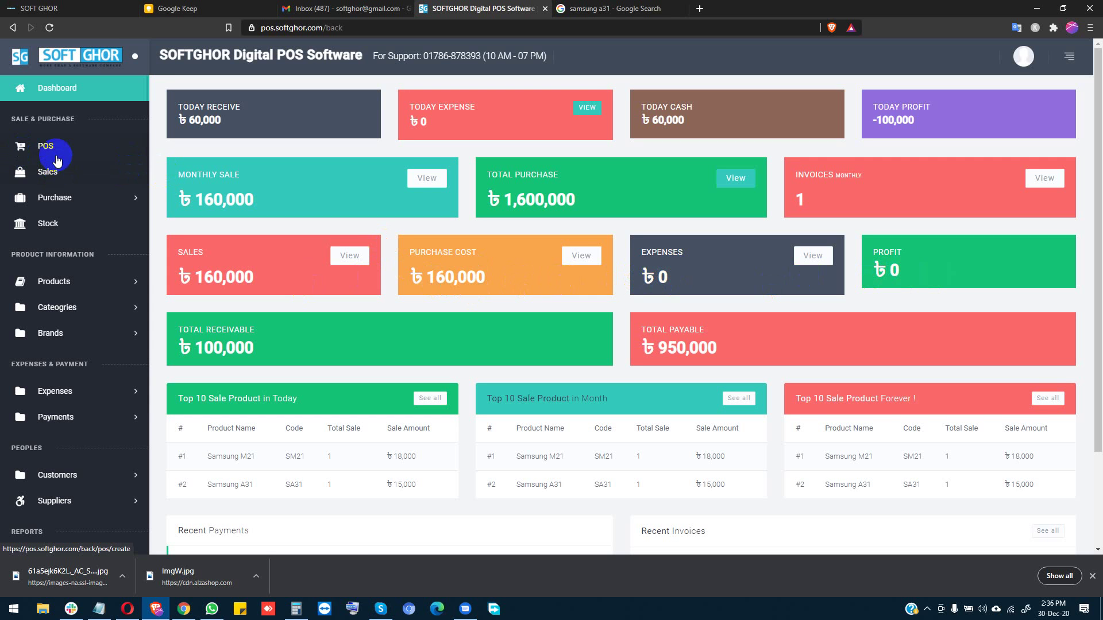
Step: Start a new POS sale of one Samsung A31 for the new customer
{"action": "left_click", "coordinate": [50, 153]}
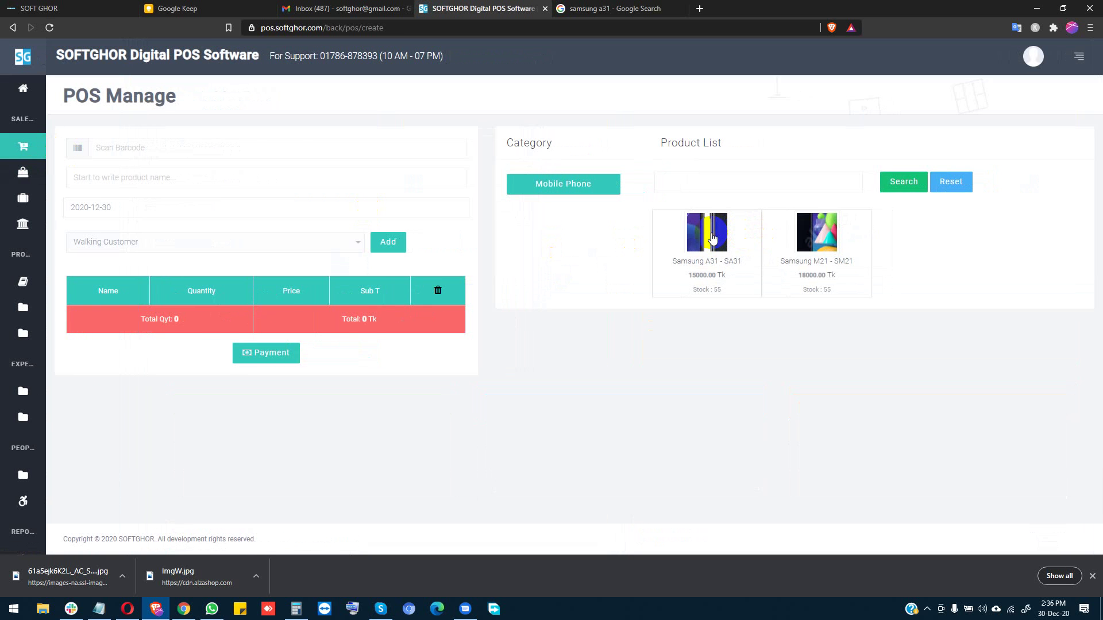
{"action": "left_click", "coordinate": [712, 237]}
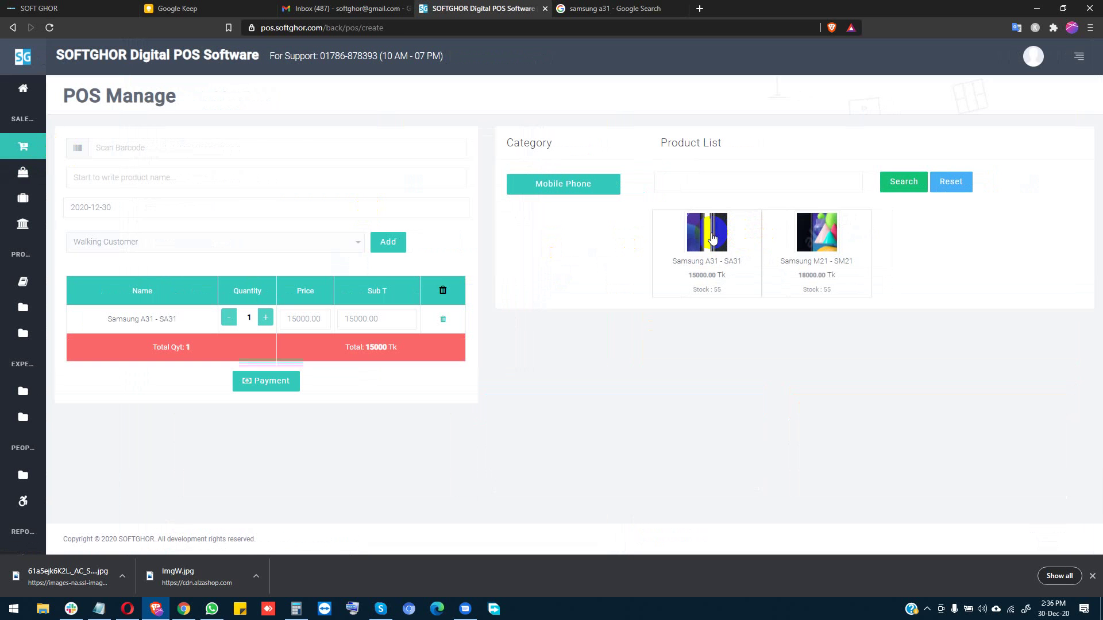
{"action": "left_click", "coordinate": [244, 252]}
{"action": "left_click", "coordinate": [124, 304]}
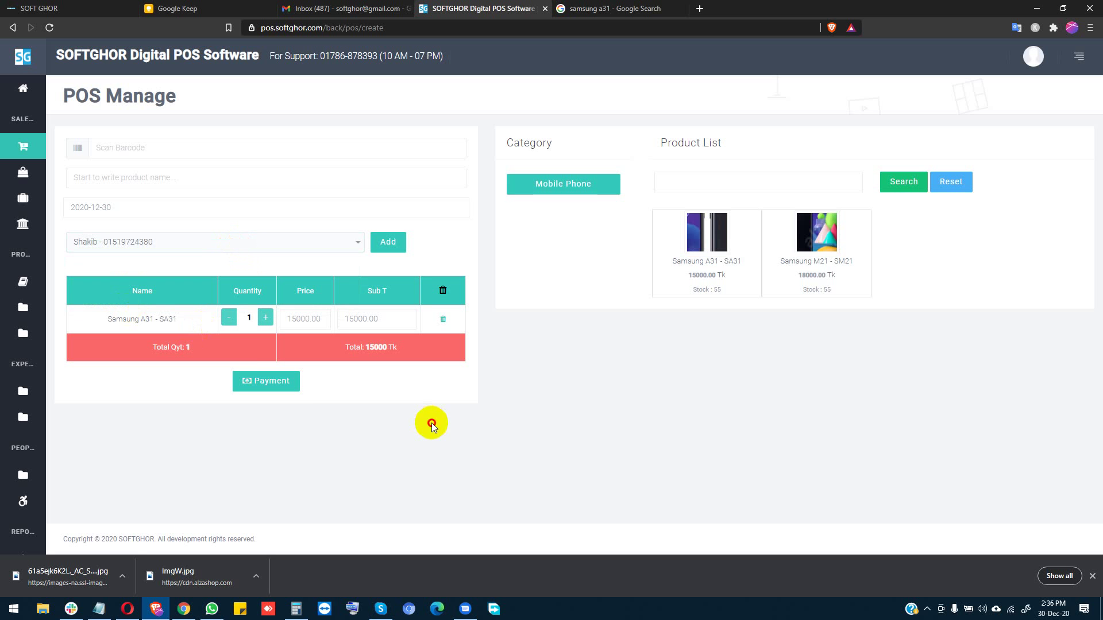
Step: Order it with 5000 paid by Hand Cash, then view the updated Dashboard
{"action": "left_click", "coordinate": [267, 376]}
{"action": "left_click", "coordinate": [492, 252]}
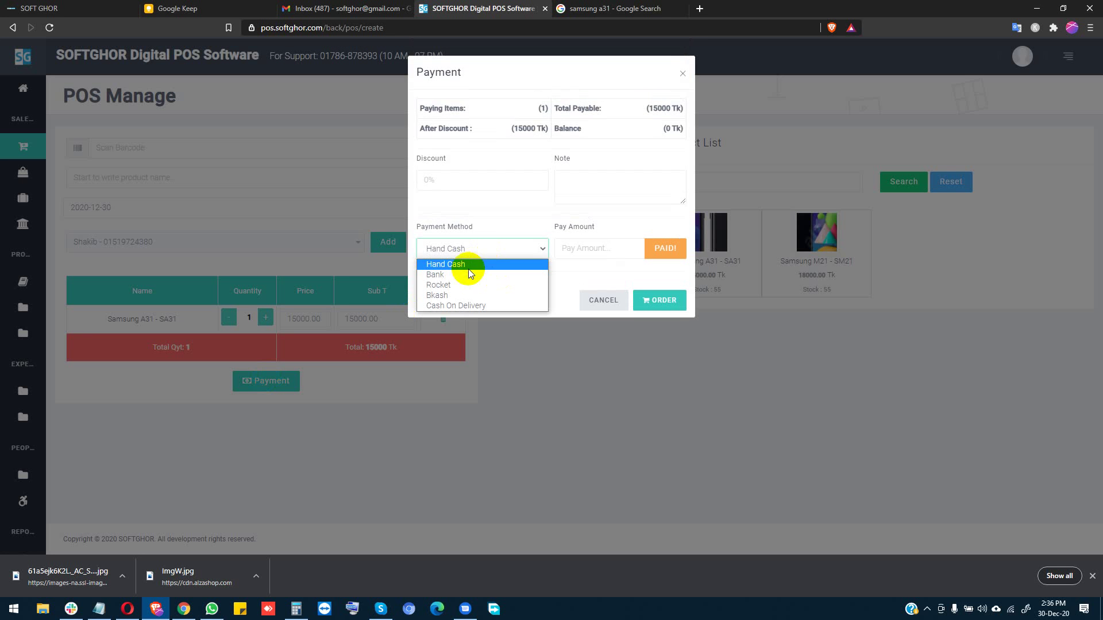
{"action": "left_click", "coordinate": [466, 264]}
{"action": "left_click", "coordinate": [608, 247]}
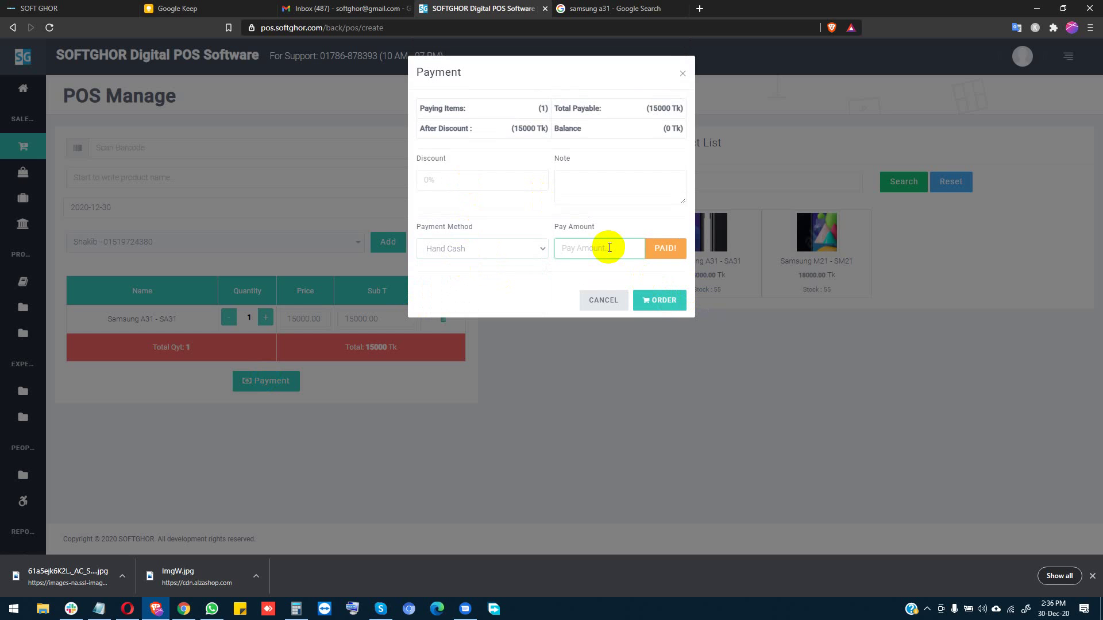
{"action": "type", "text": "5000"}
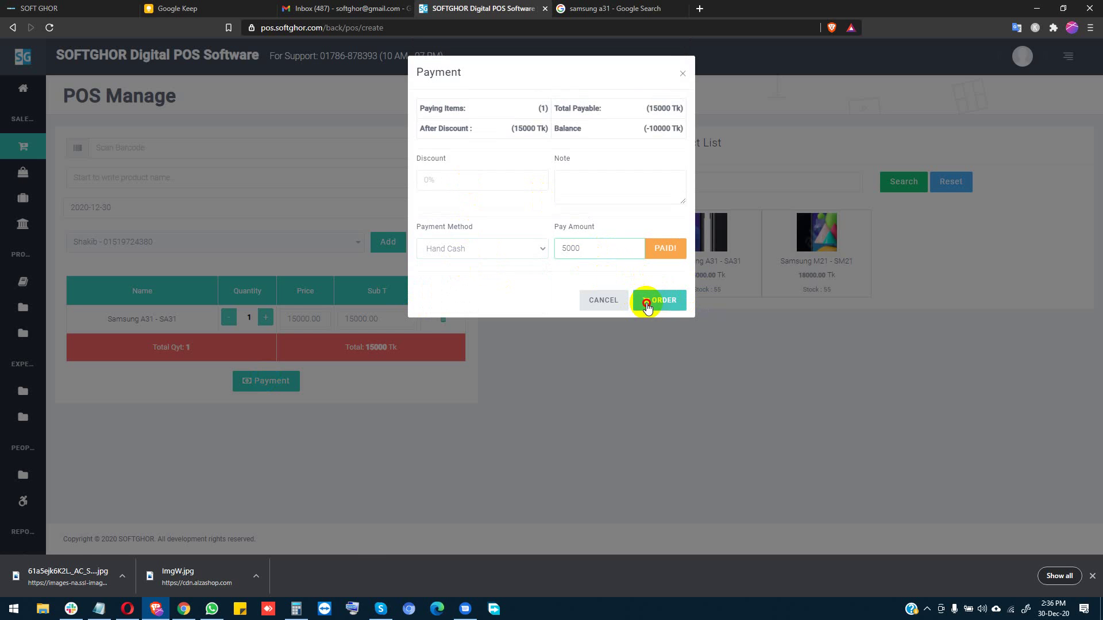
{"action": "left_click", "coordinate": [647, 306]}
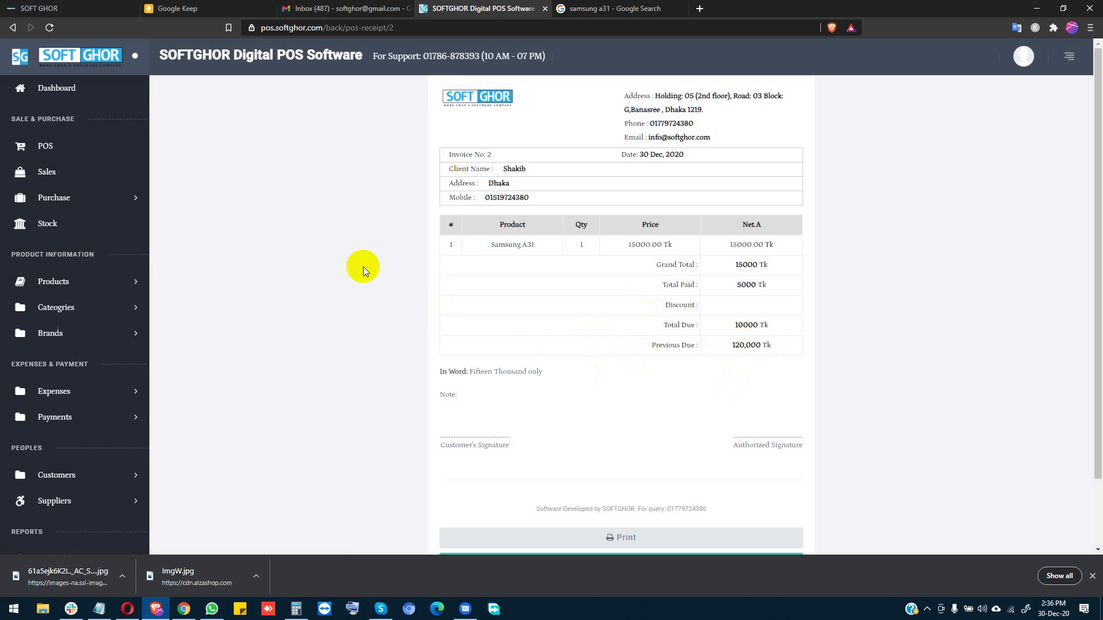
{"action": "left_click", "coordinate": [53, 143]}
{"action": "left_click", "coordinate": [64, 88]}
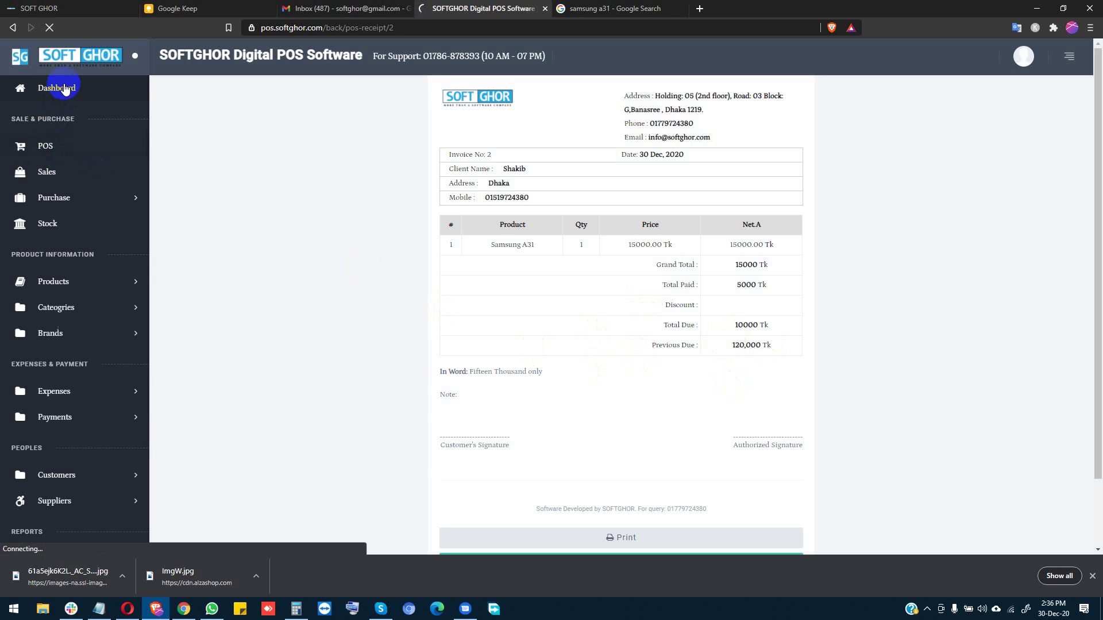
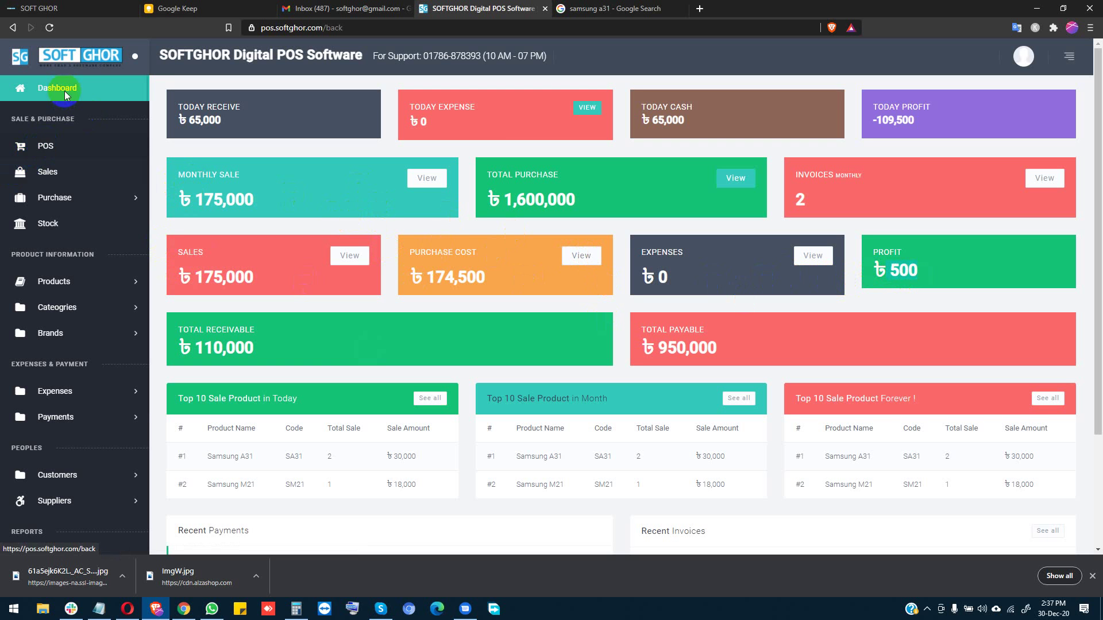
Step: Review the customer's 185,000 Tk receivable, 65,000 paid and 120,000 due, then view payment history
{"action": "scroll", "coordinate": [100, 408], "scroll_direction": "down", "scroll_amount": 2}
{"action": "left_click", "coordinate": [73, 360]}
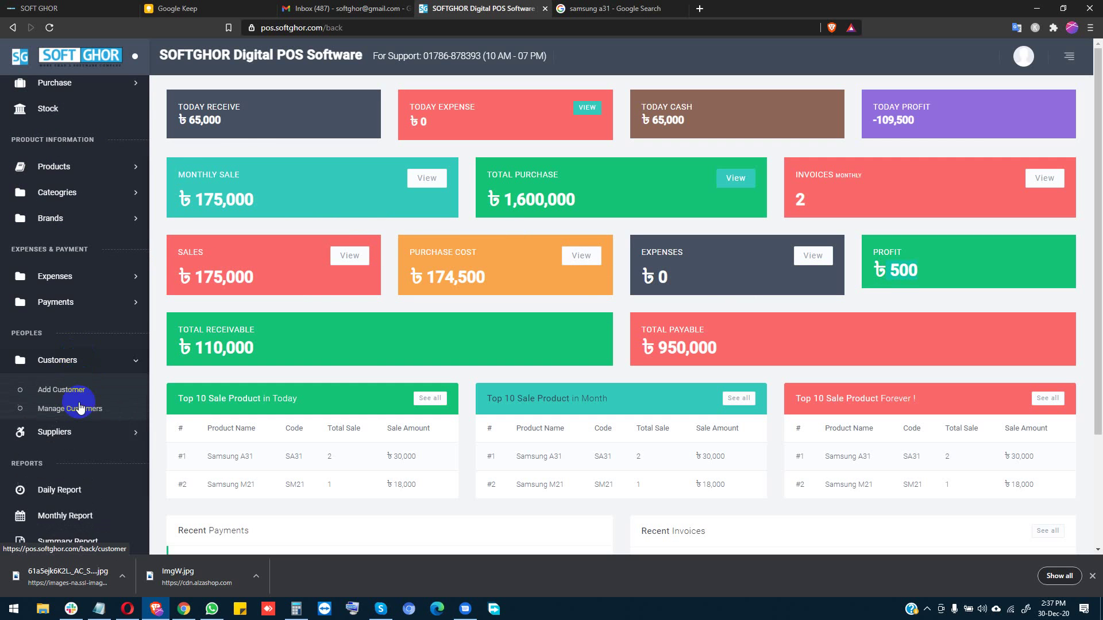
{"action": "left_click", "coordinate": [79, 411]}
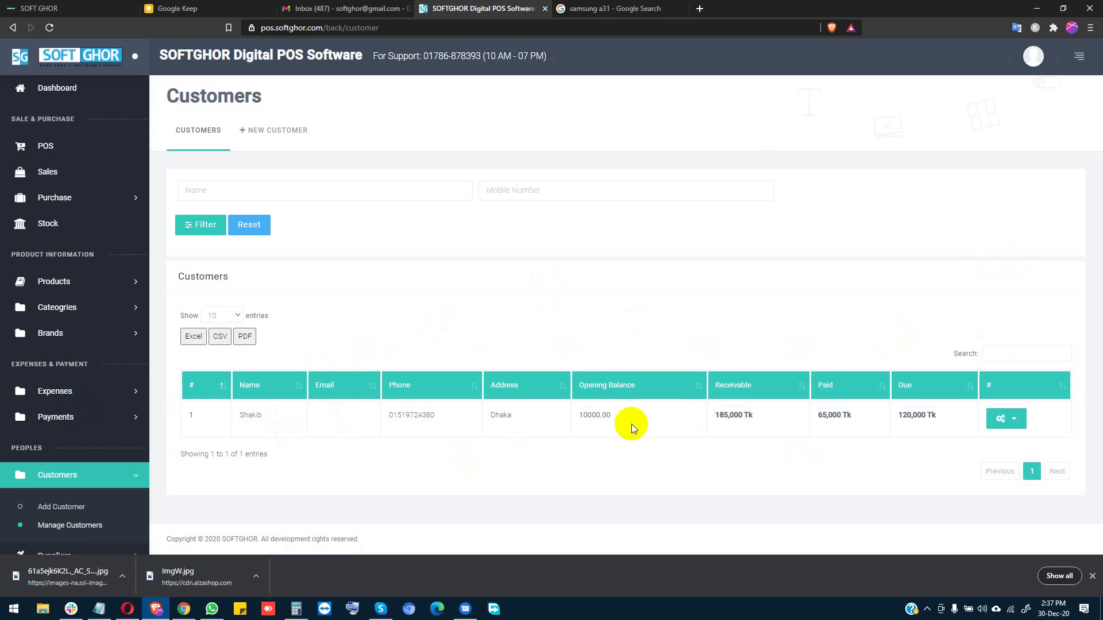
{"action": "left_click_drag", "start_coordinate": [576, 415], "coordinate": [636, 415]}
{"action": "left_click_drag", "start_coordinate": [713, 415], "coordinate": [950, 422]}
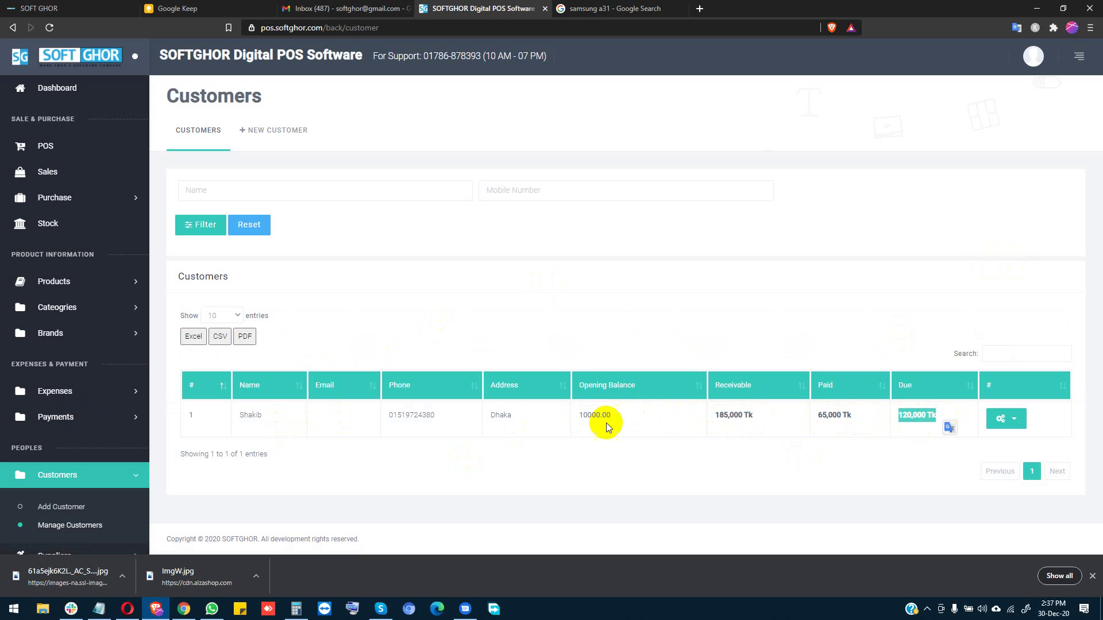
{"action": "left_click", "coordinate": [96, 417]}
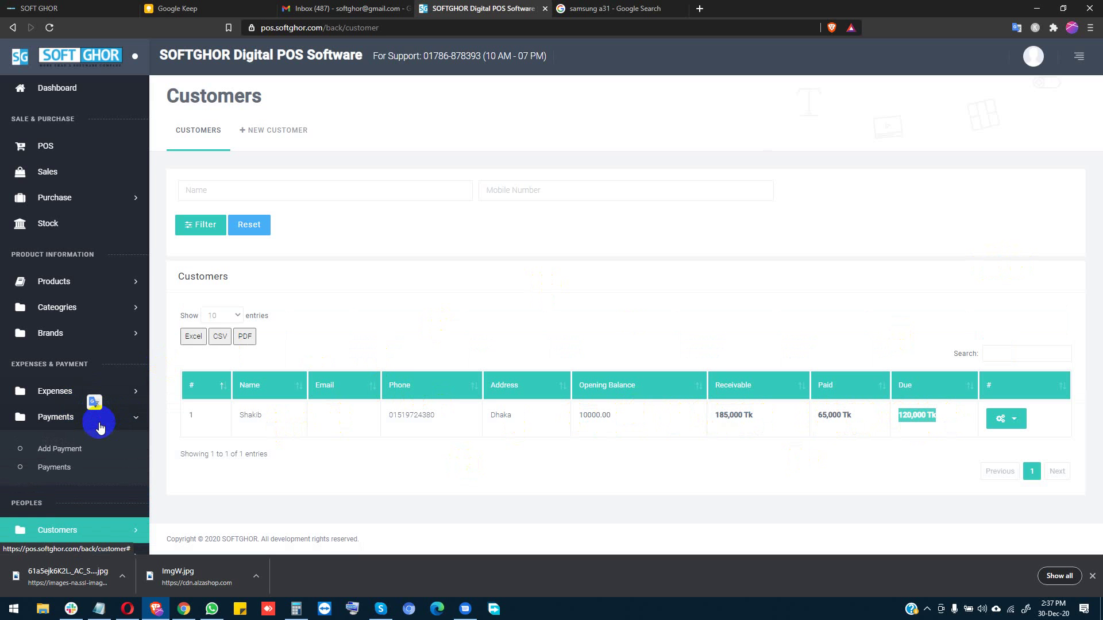
{"action": "left_click", "coordinate": [64, 467]}
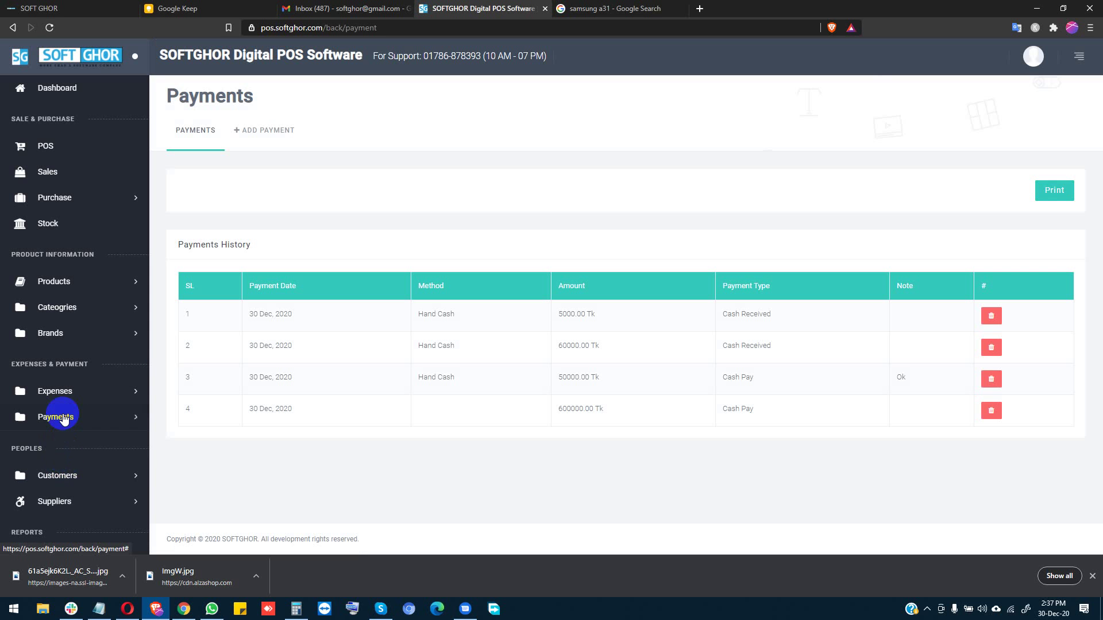
Step: Start a new Cash Receive payment from the paying customer's account
{"action": "left_click", "coordinate": [63, 443]}
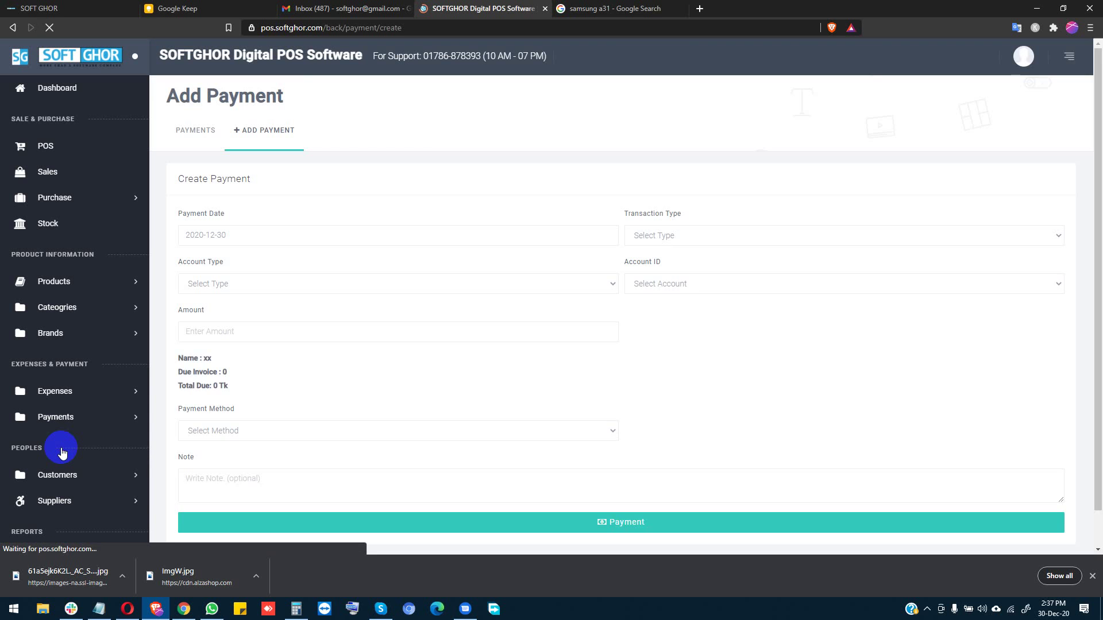
{"action": "left_click", "coordinate": [253, 233]}
{"action": "left_click", "coordinate": [701, 233]}
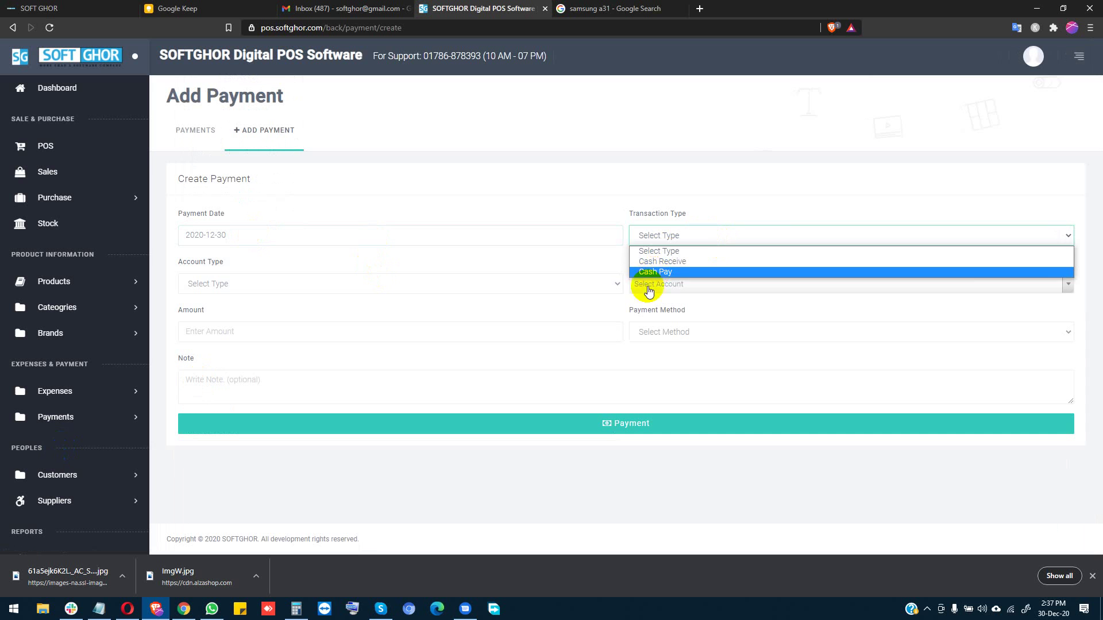
{"action": "left_click", "coordinate": [661, 265]}
{"action": "left_click", "coordinate": [297, 290]}
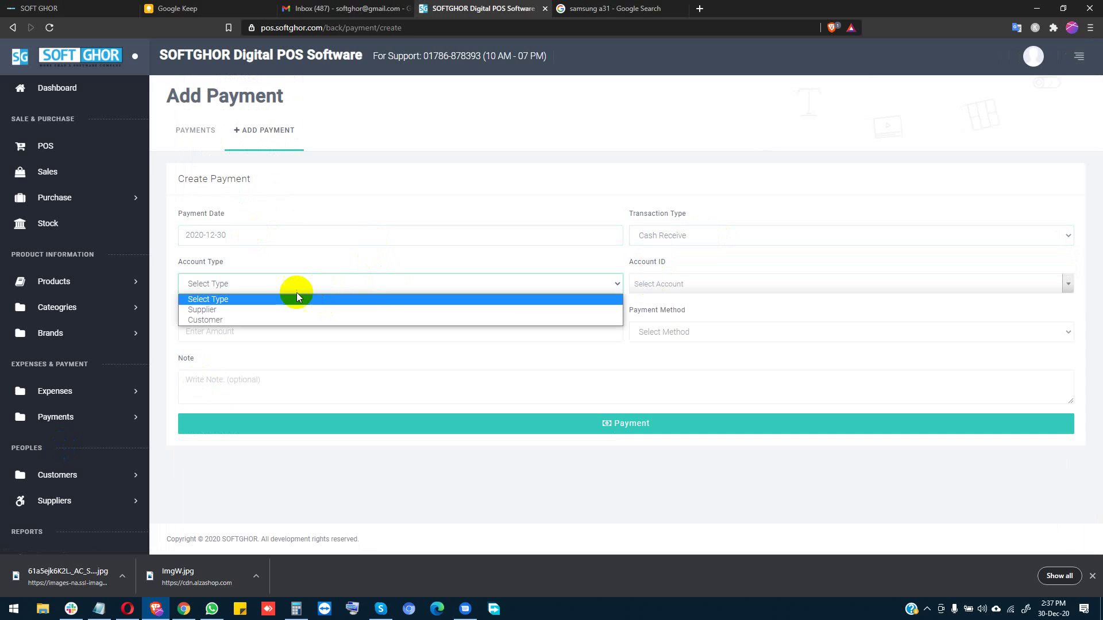
{"action": "left_click", "coordinate": [229, 319]}
{"action": "left_click", "coordinate": [660, 292]}
{"action": "left_click", "coordinate": [647, 348]}
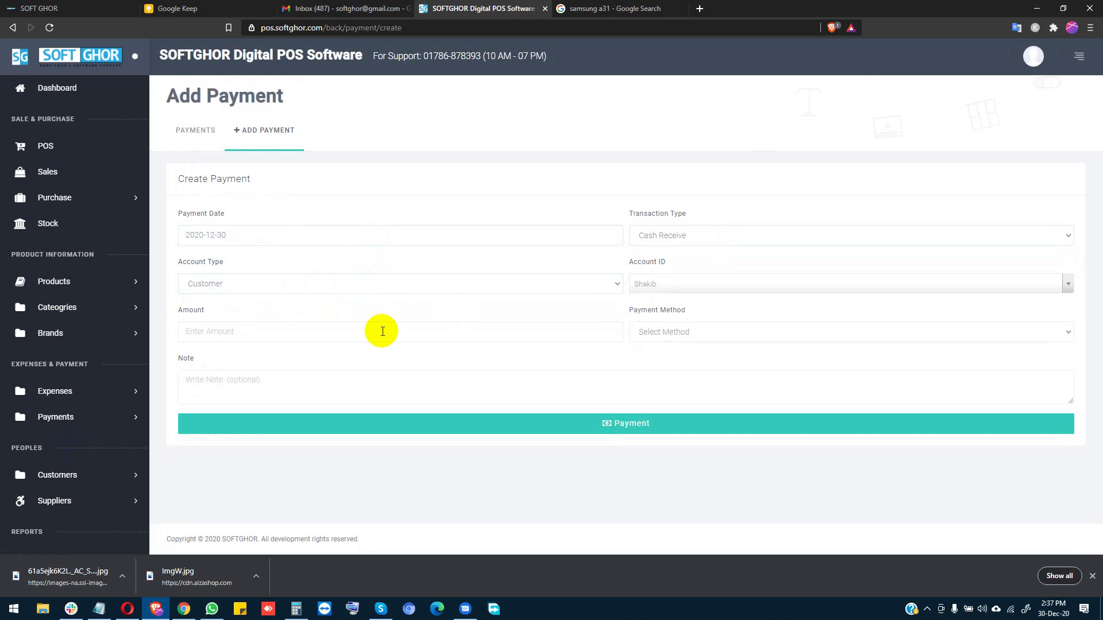
Step: Record 20000 Tk paid by Hand Cash with a short note
{"action": "left_click", "coordinate": [218, 333]}
{"action": "type", "text": "2"}
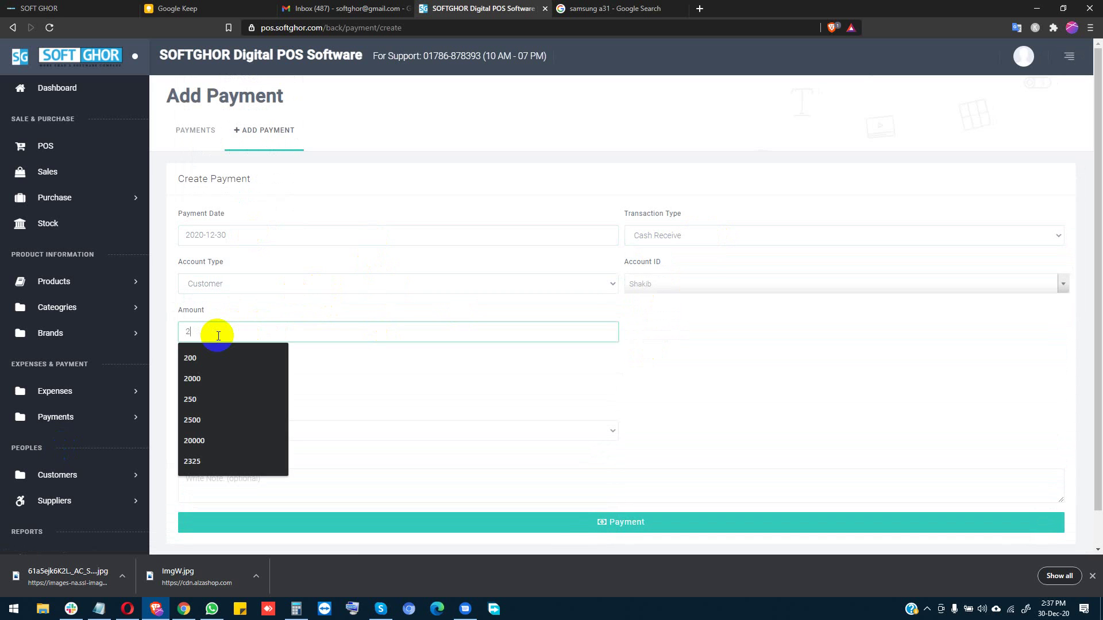
{"action": "type", "text": "0000"}
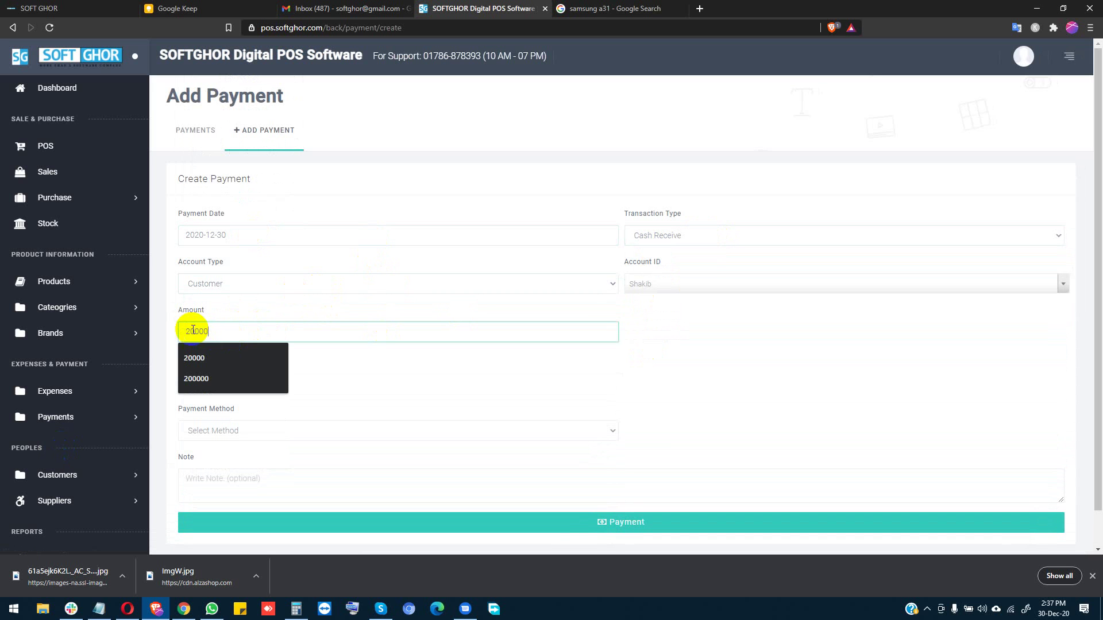
{"action": "left_click", "coordinate": [189, 332]}
{"action": "left_click", "coordinate": [722, 337]}
{"action": "left_click", "coordinate": [233, 440]}
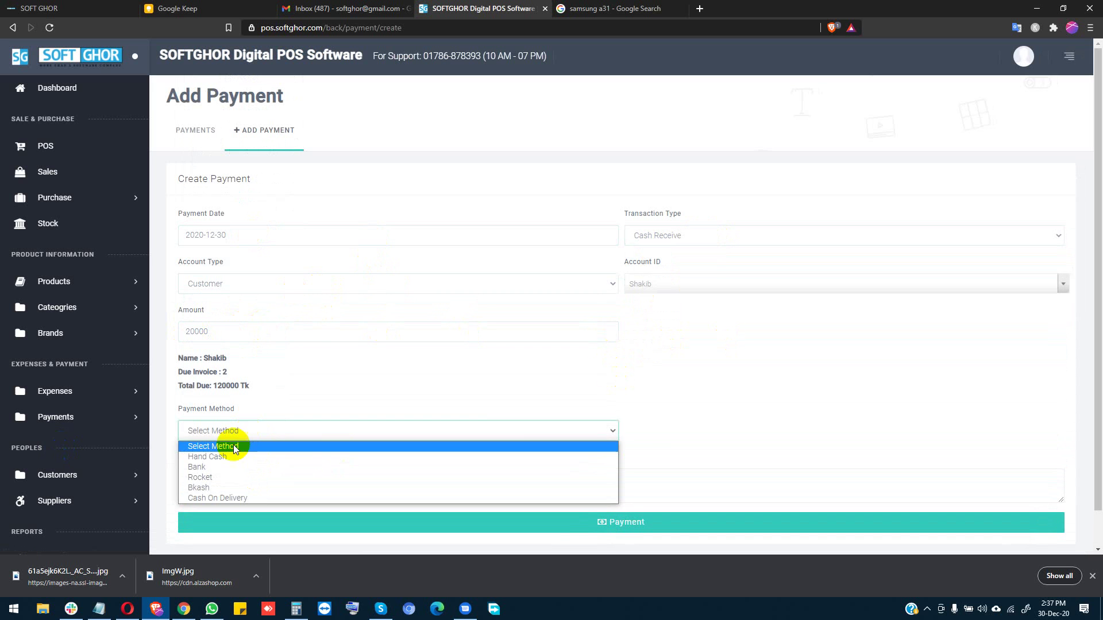
{"action": "left_click", "coordinate": [223, 460]}
{"action": "left_click", "coordinate": [240, 485]}
{"action": "type", "text": "Ok"}
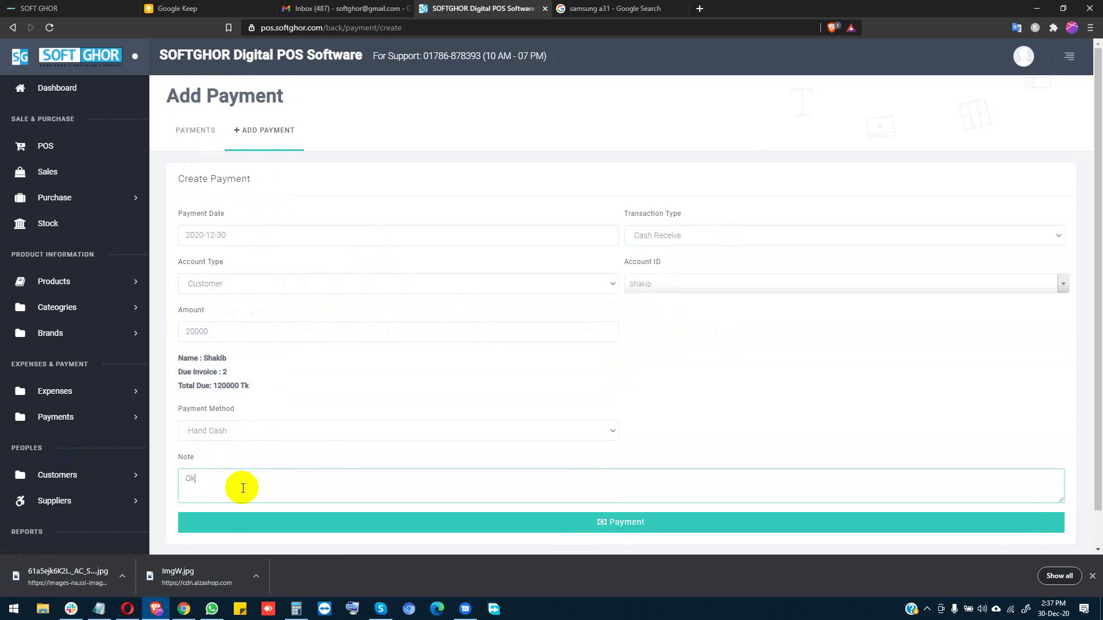
{"action": "left_click", "coordinate": [572, 520]}
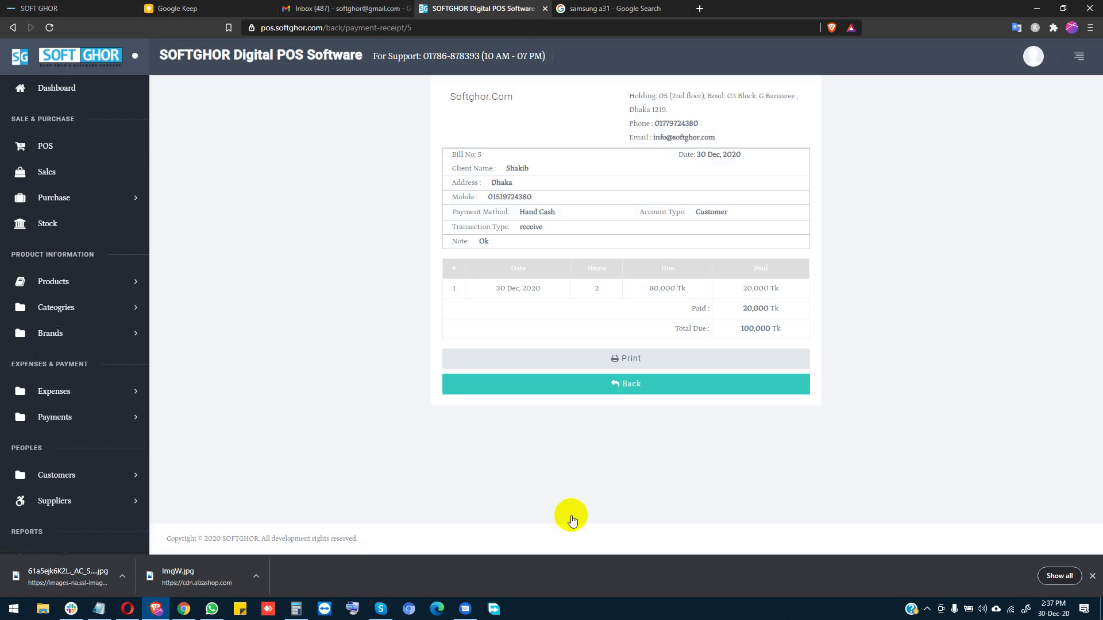
{"action": "left_click", "coordinate": [56, 88]}
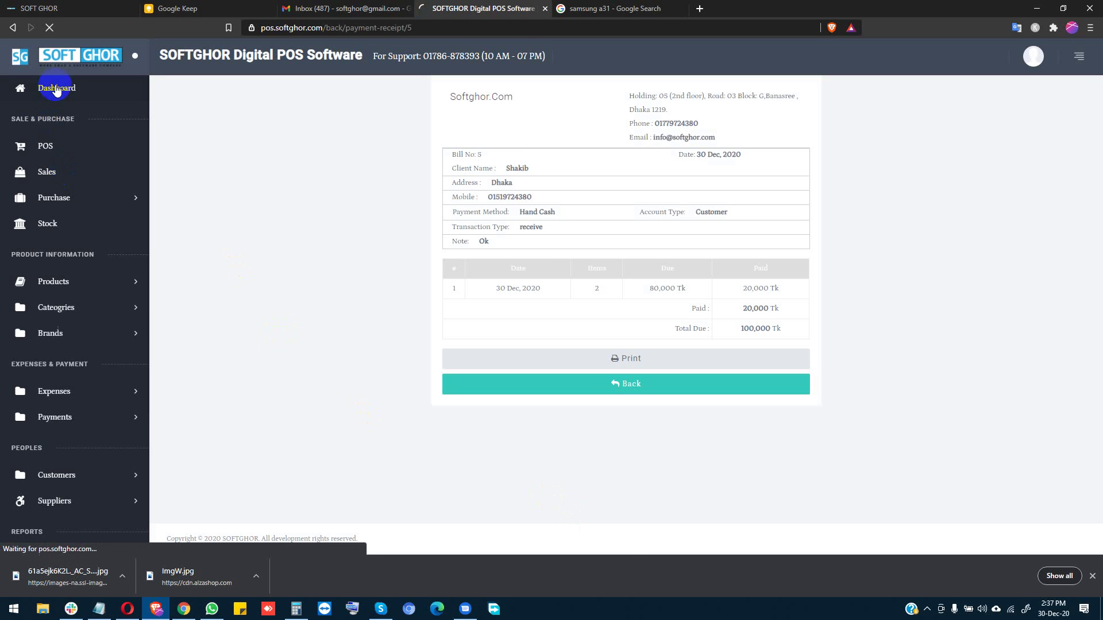
Step: Scroll through the dashboard summary figures
{"action": "scroll", "coordinate": [103, 439], "scroll_direction": "down", "scroll_amount": 3}
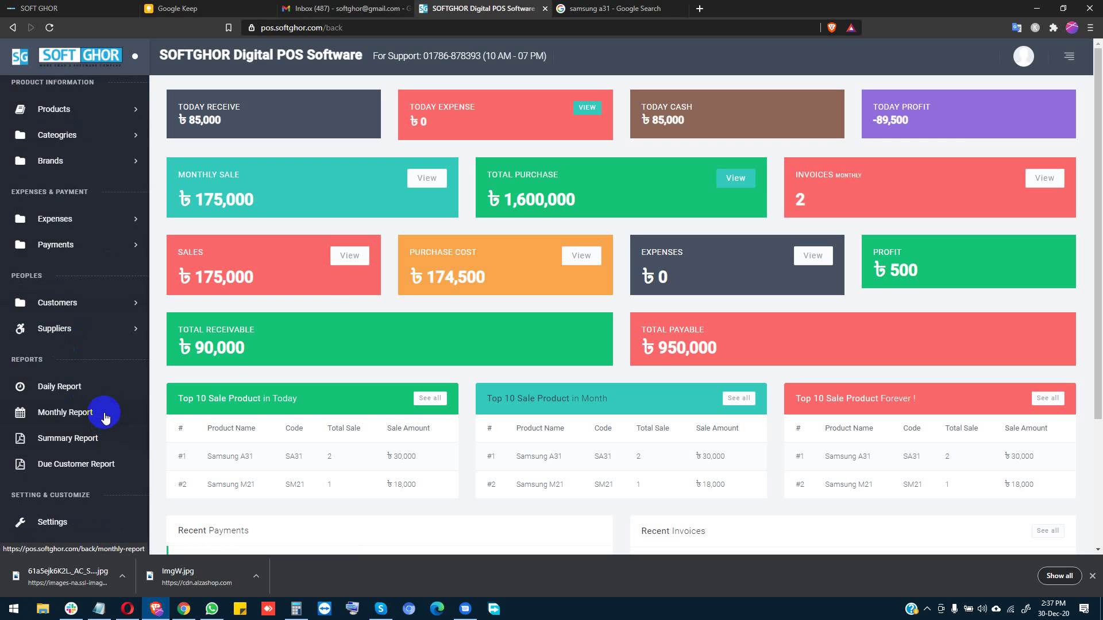
{"action": "scroll", "coordinate": [106, 422], "scroll_direction": "down", "scroll_amount": 1}
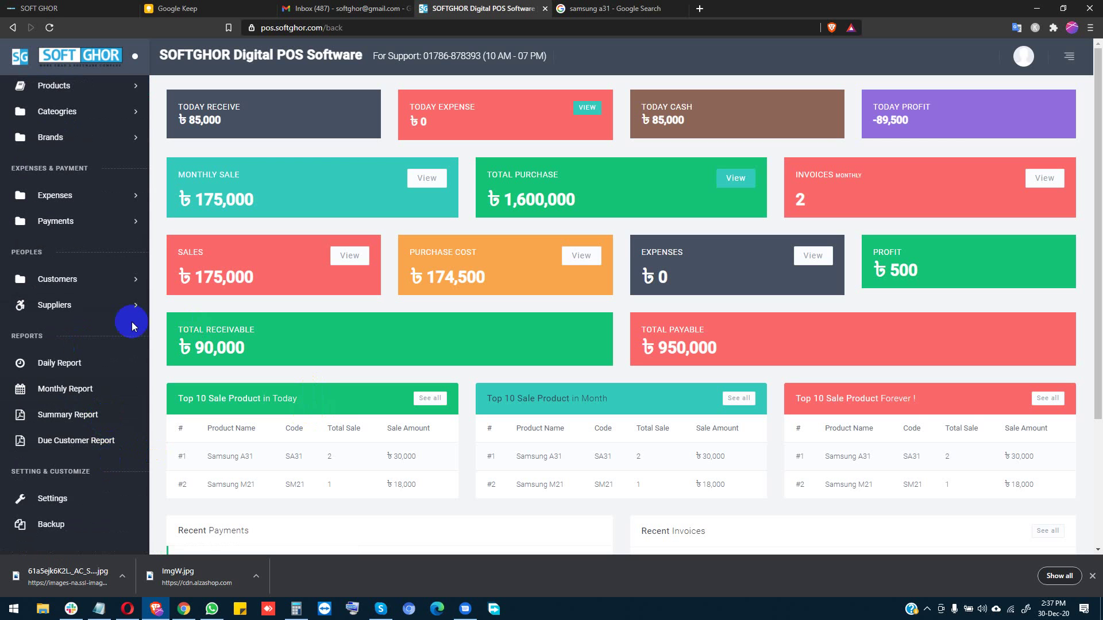
{"action": "scroll", "coordinate": [96, 164], "scroll_direction": "up", "scroll_amount": 1}
{"action": "scroll", "coordinate": [97, 164], "scroll_direction": "up", "scroll_amount": 2}
Step: View invoice No. 2's receipt from the Sales list, showing 100,000 Tk previous due
{"action": "left_click", "coordinate": [63, 179]}
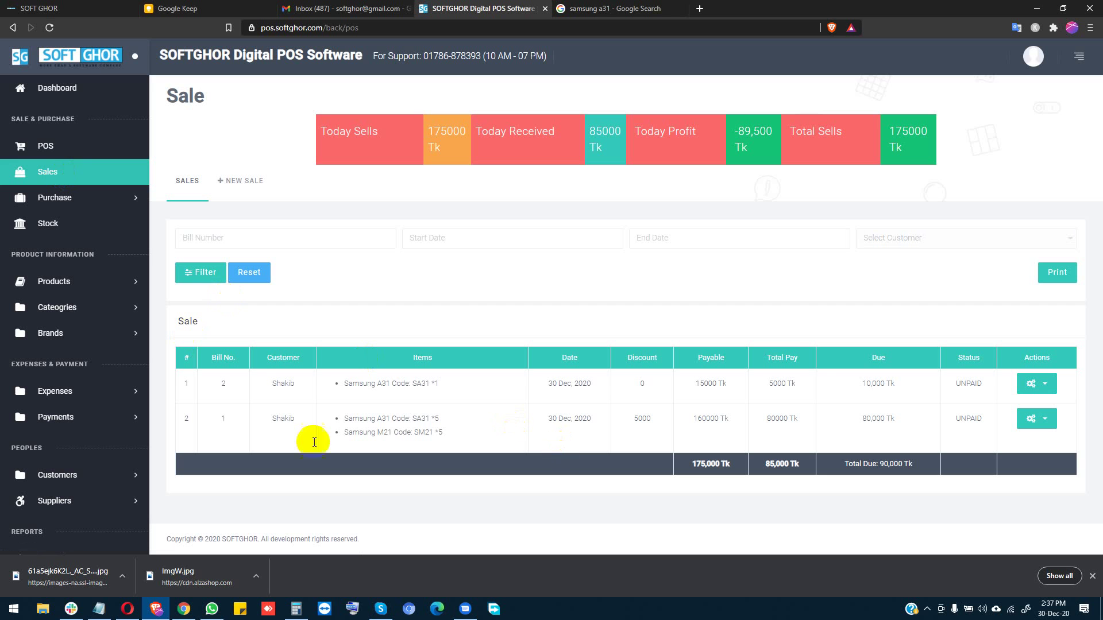
{"action": "left_click", "coordinate": [1040, 383]}
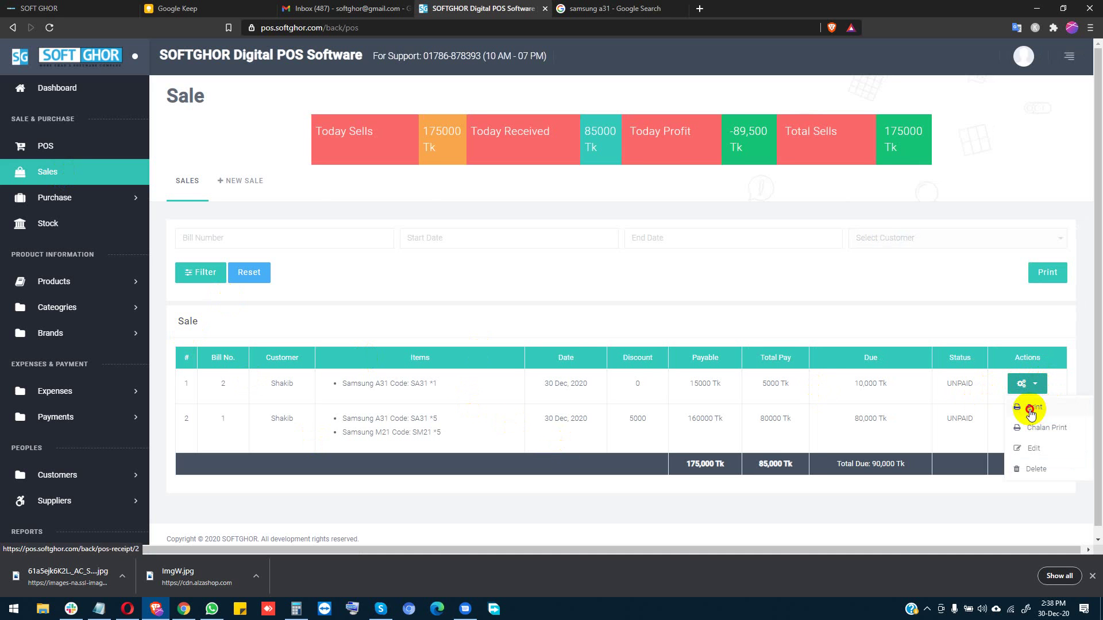
{"action": "left_click", "coordinate": [1030, 412]}
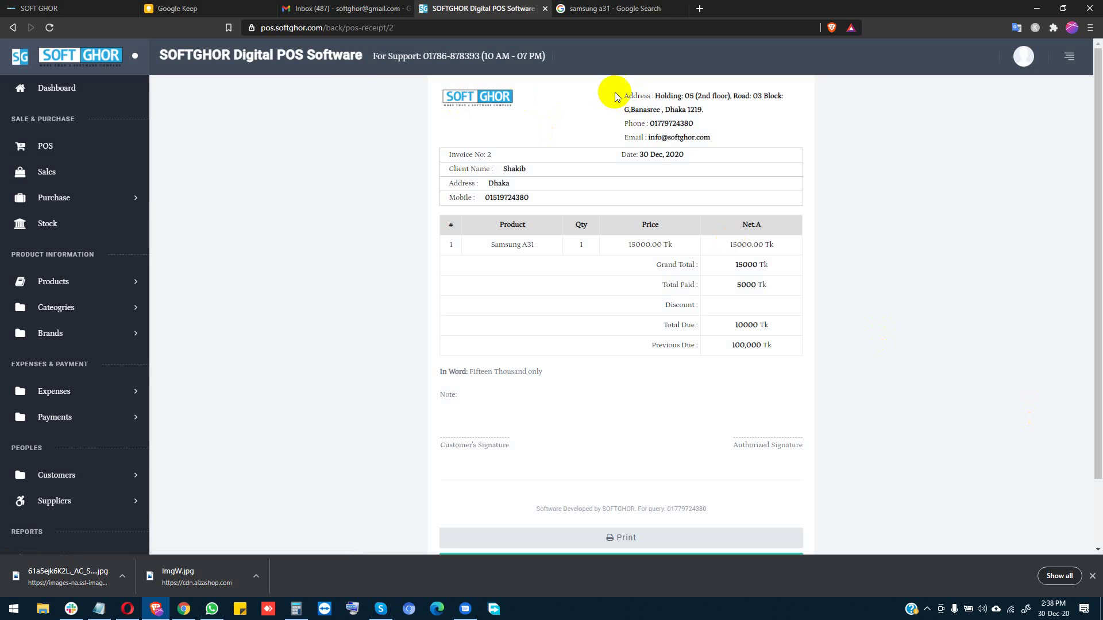
{"action": "left_click_drag", "start_coordinate": [615, 94], "coordinate": [688, 135]}
{"action": "left_click", "coordinate": [488, 123]}
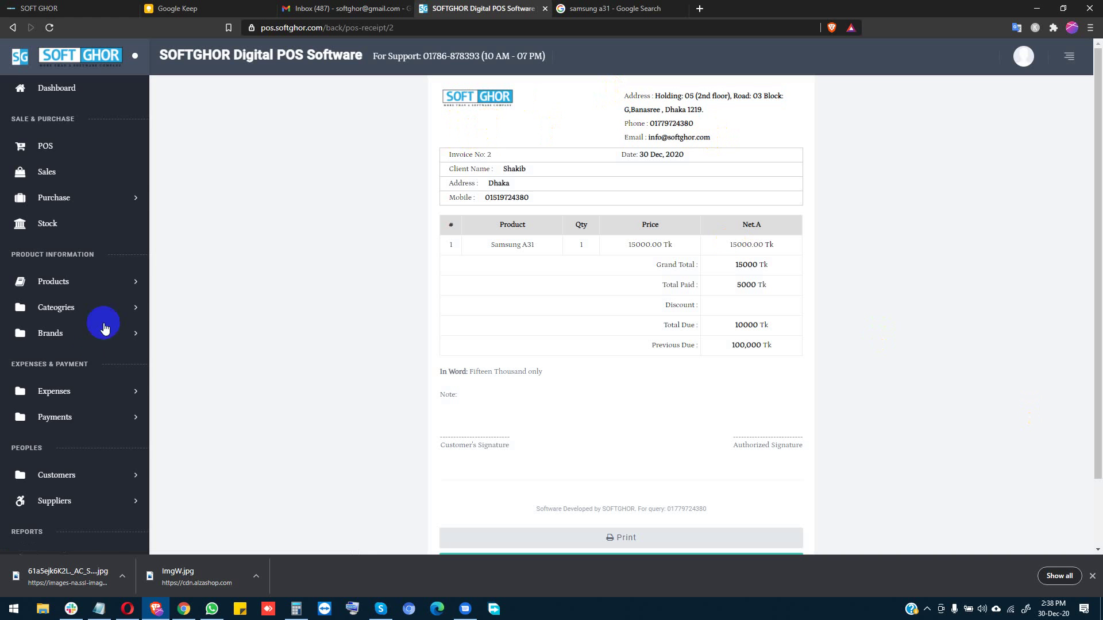
{"action": "scroll", "coordinate": [98, 320], "scroll_direction": "down", "scroll_amount": 3}
{"action": "left_click", "coordinate": [51, 496]}
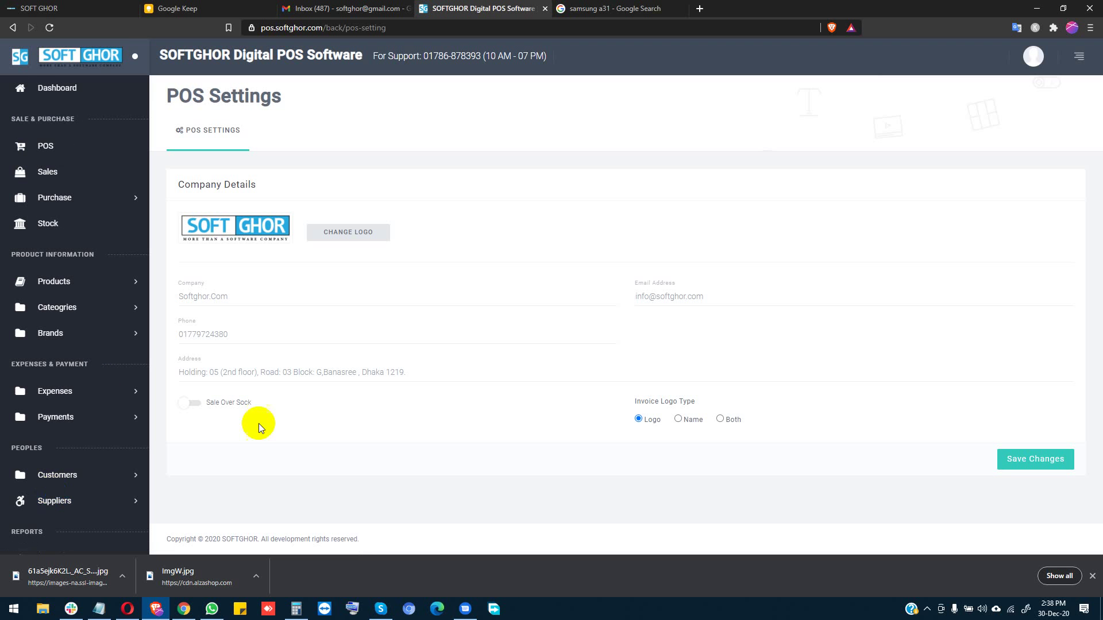
Step: Set the company logo, first trying the D-Link image, then choosing Untitled-1.jpg
{"action": "left_click", "coordinate": [338, 230]}
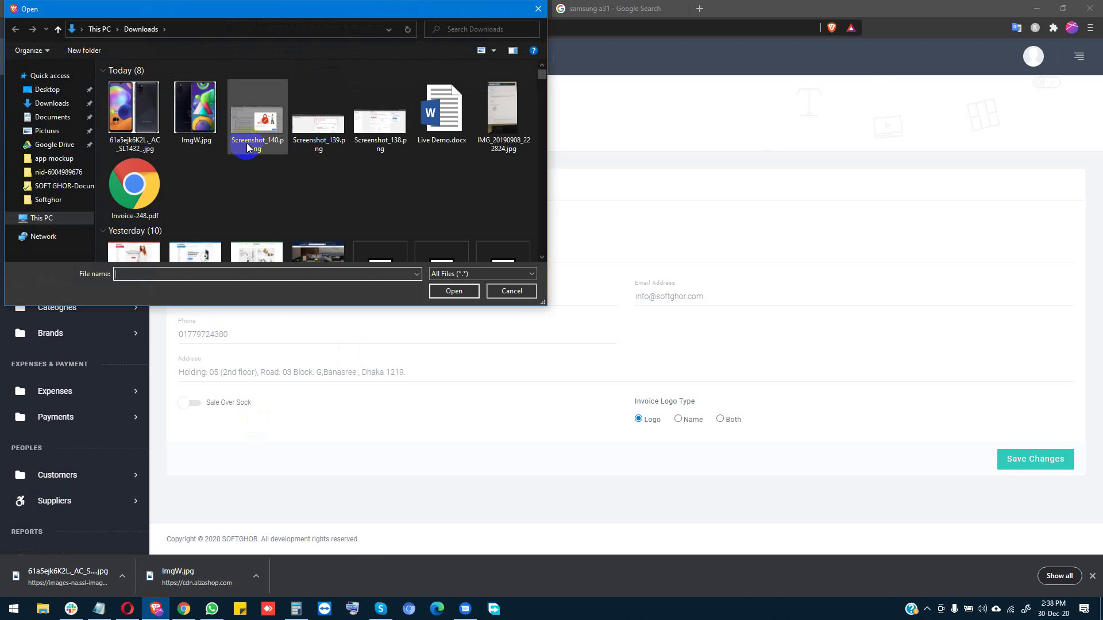
{"action": "scroll", "coordinate": [281, 172], "scroll_direction": "down", "scroll_amount": 2}
{"action": "scroll", "coordinate": [253, 198], "scroll_direction": "down", "scroll_amount": 6}
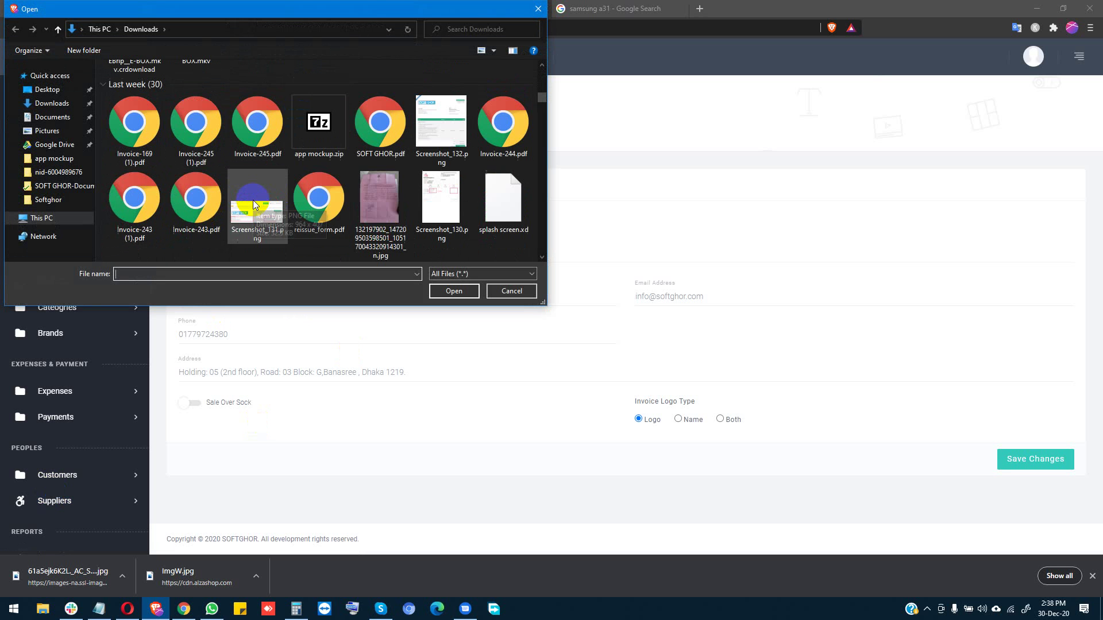
{"action": "scroll", "coordinate": [302, 208], "scroll_direction": "down", "scroll_amount": 6}
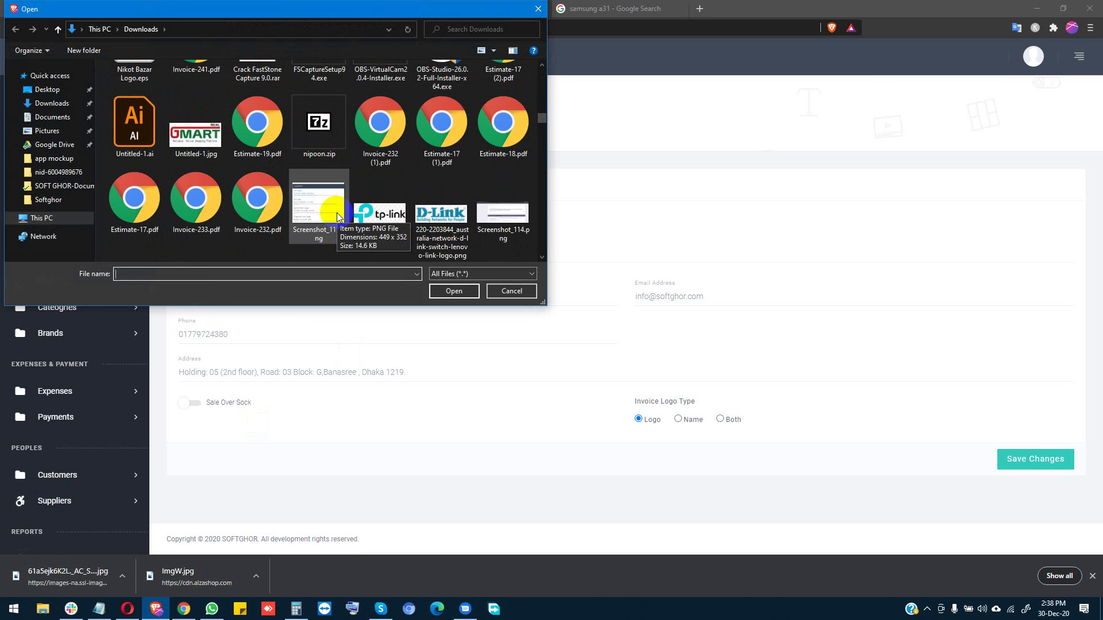
{"action": "double_click", "coordinate": [430, 214]}
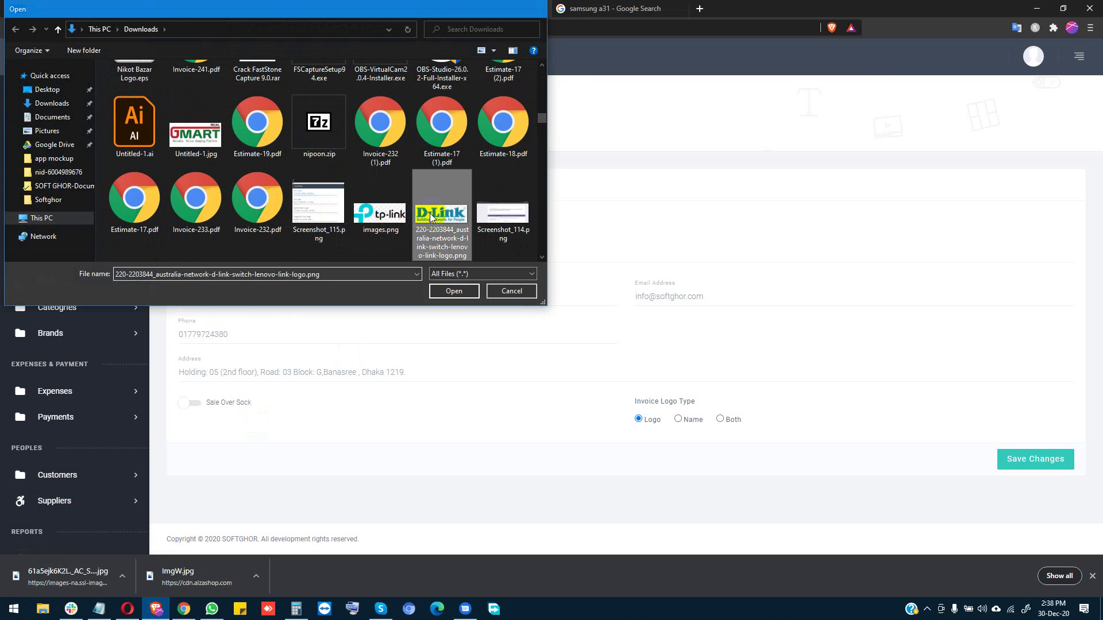
{"action": "left_click", "coordinate": [368, 230]}
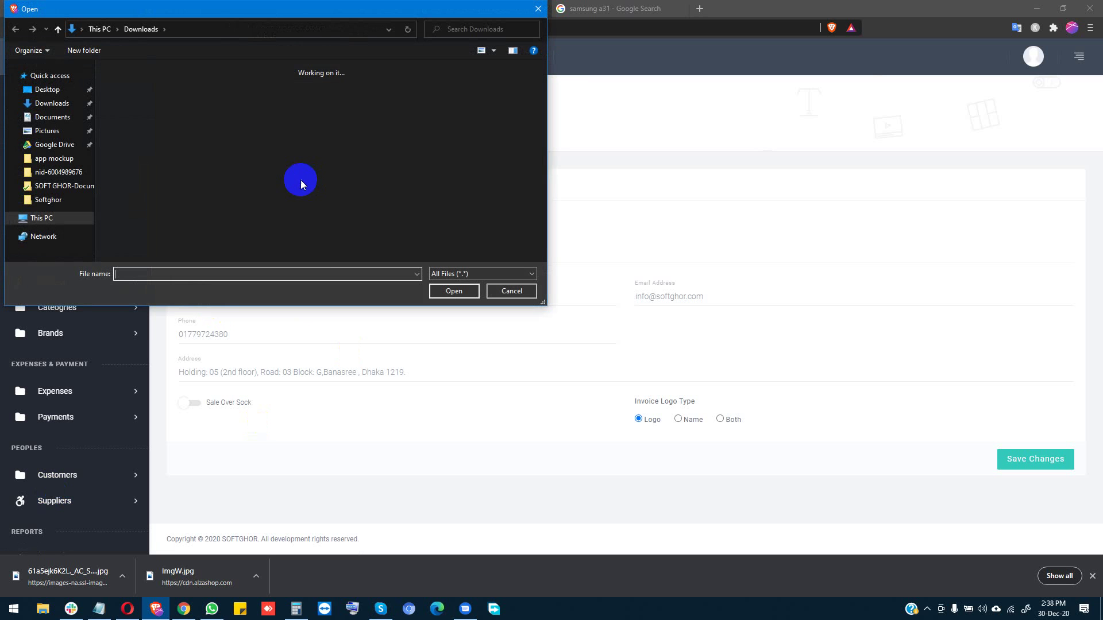
{"action": "scroll", "coordinate": [301, 181], "scroll_direction": "down", "scroll_amount": 10}
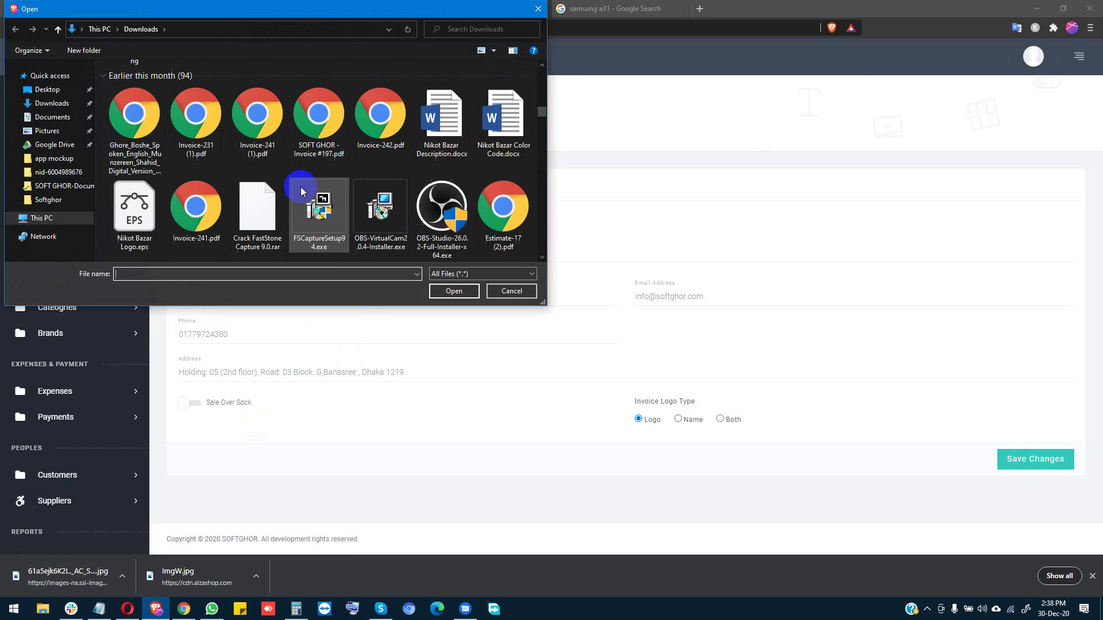
{"action": "scroll", "coordinate": [302, 187], "scroll_direction": "down", "scroll_amount": 1}
{"action": "scroll", "coordinate": [247, 144], "scroll_direction": "up", "scroll_amount": 1}
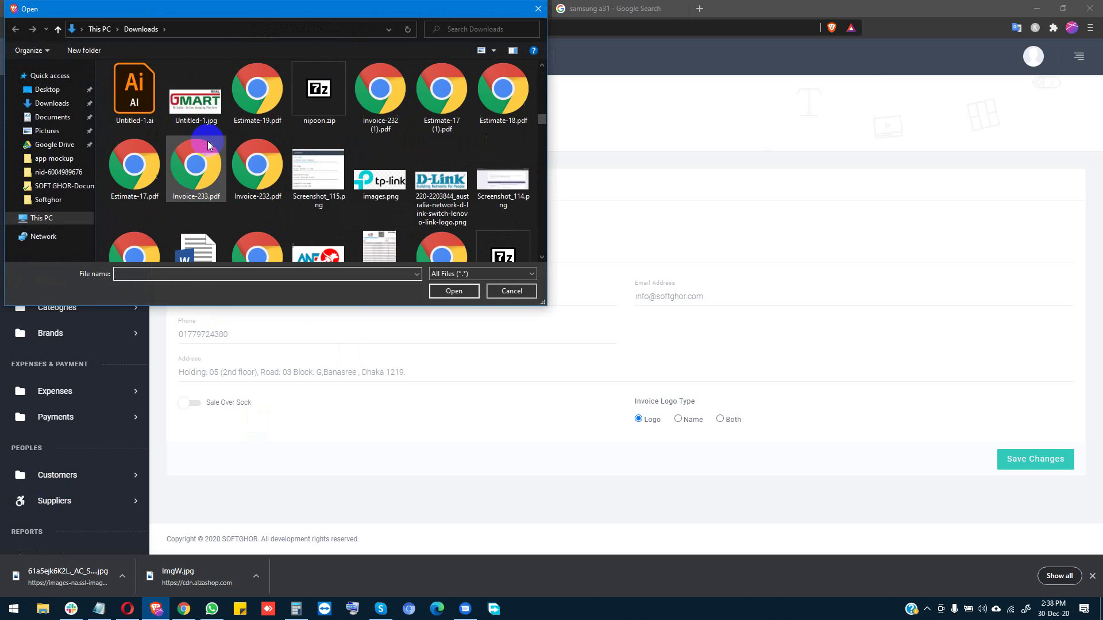
{"action": "double_click", "coordinate": [197, 102]}
Step: Change the company name to Real G Mart, set invoice logo type to Both, and save
{"action": "double_click", "coordinate": [229, 298]}
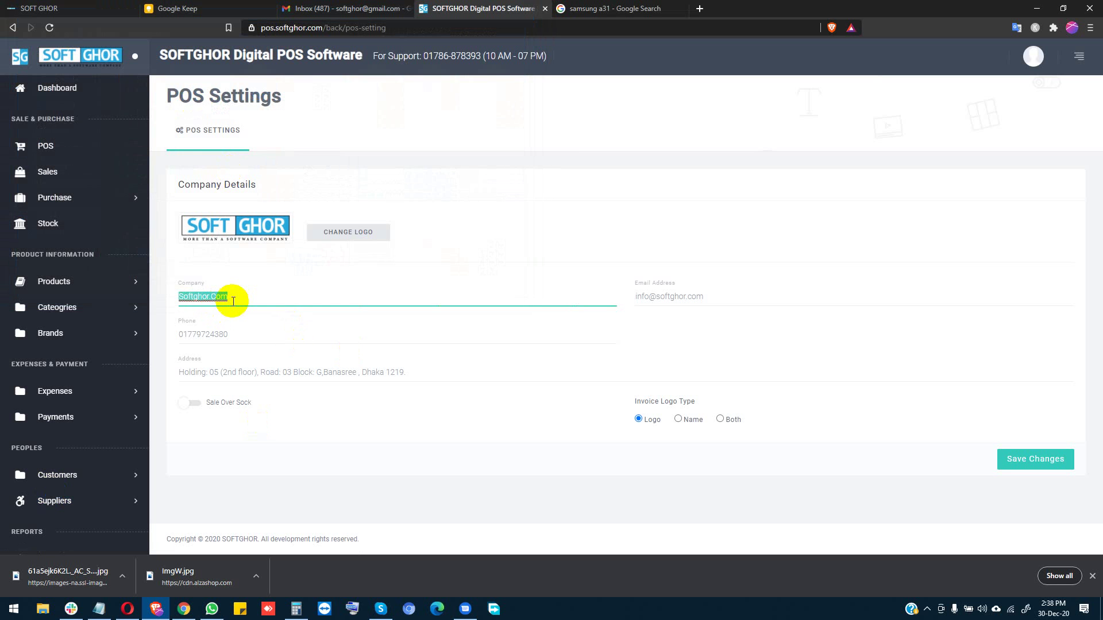
{"action": "type", "text": "Real G Mart"}
{"action": "double_click", "coordinate": [247, 334]}
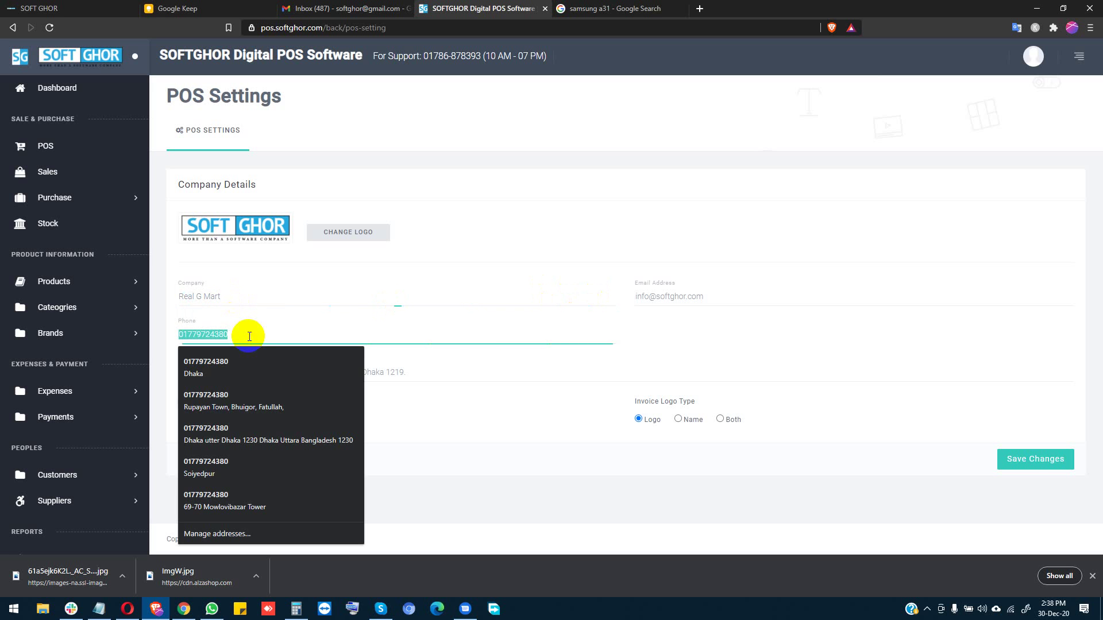
{"action": "left_click", "coordinate": [487, 376]}
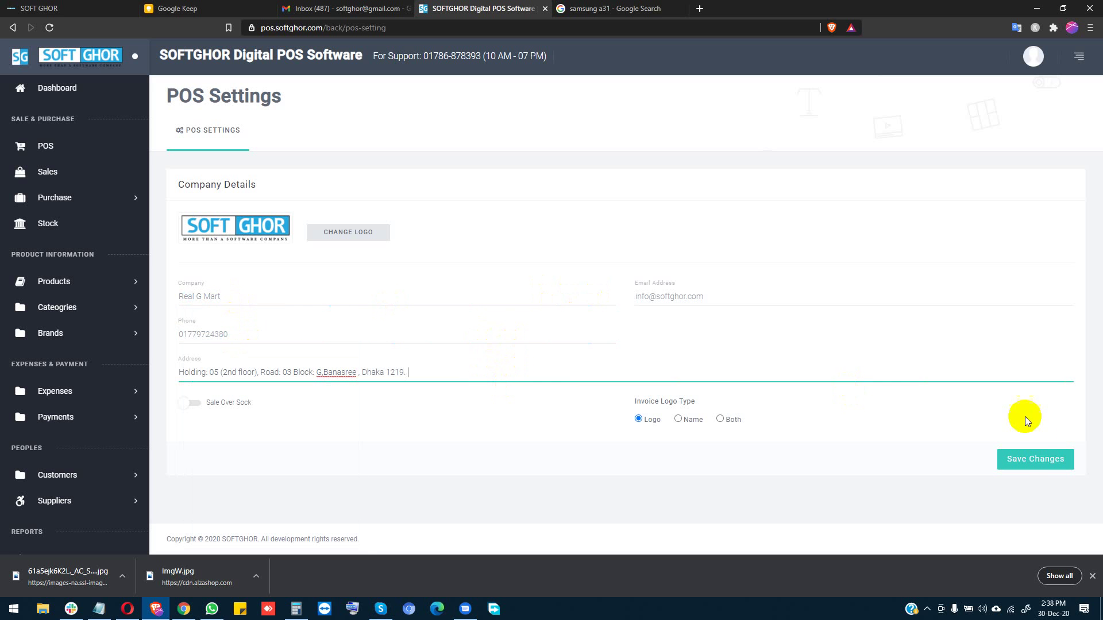
{"action": "left_click", "coordinate": [734, 420]}
{"action": "left_click", "coordinate": [1012, 463]}
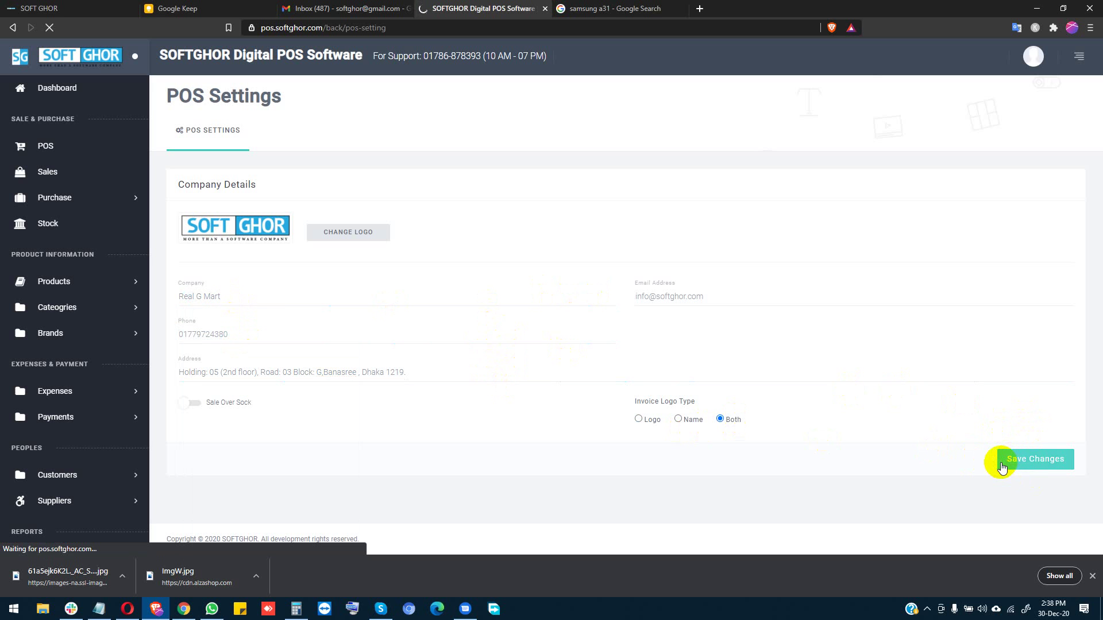
{"action": "left_click", "coordinate": [33, 170]}
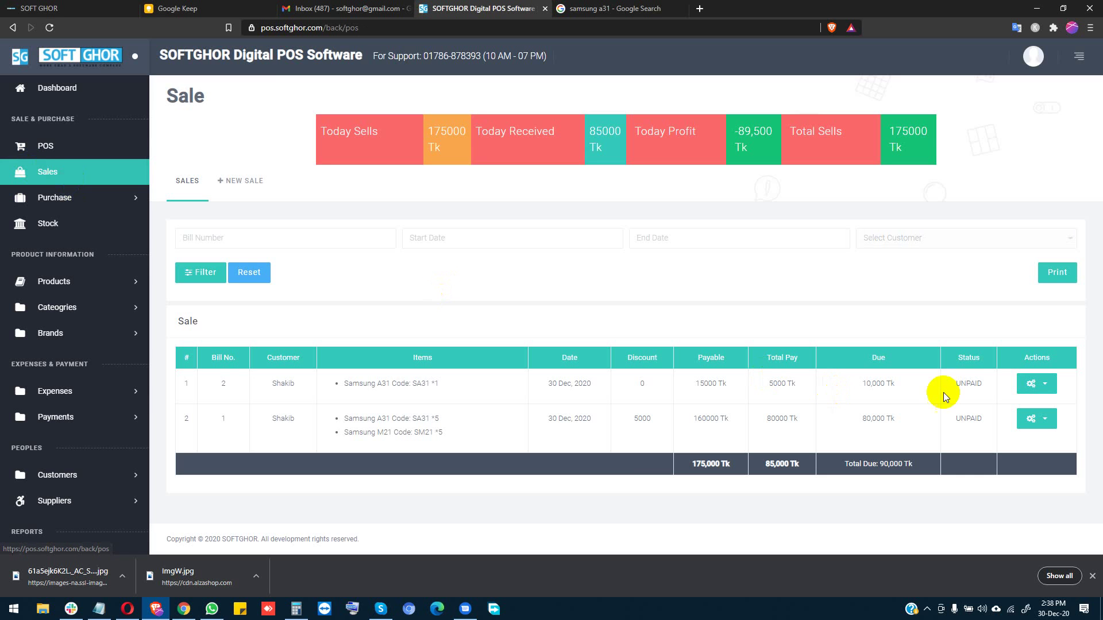
Step: Open the first sale's invoice No. 2 receipt, now branded Real G Mart, and print it
{"action": "left_click", "coordinate": [1035, 384]}
{"action": "left_click", "coordinate": [1036, 404]}
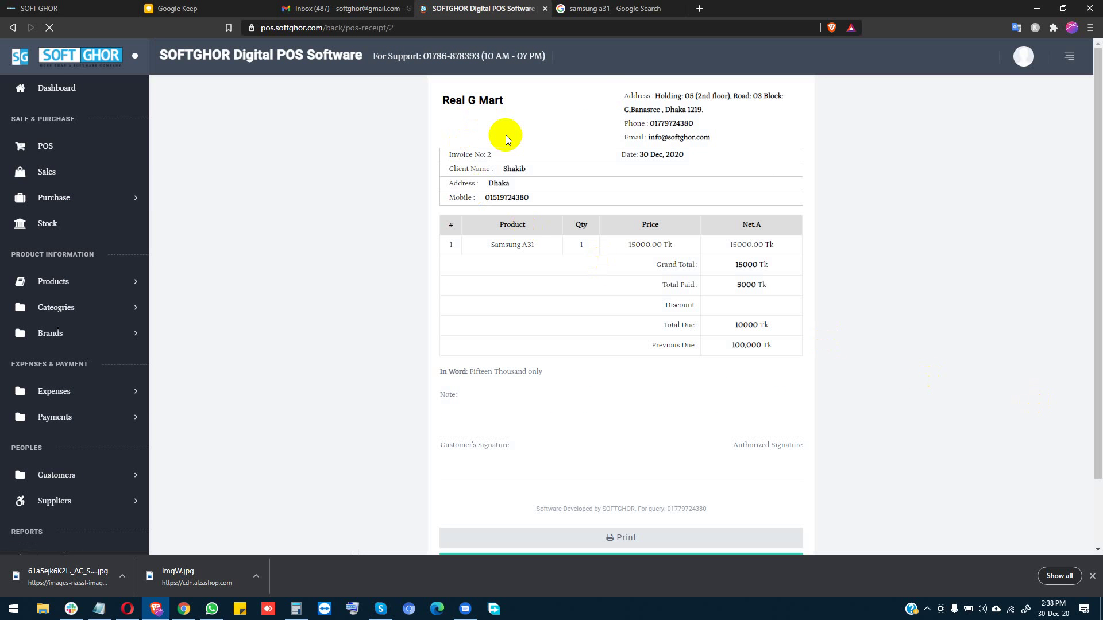
{"action": "left_click", "coordinate": [626, 535]}
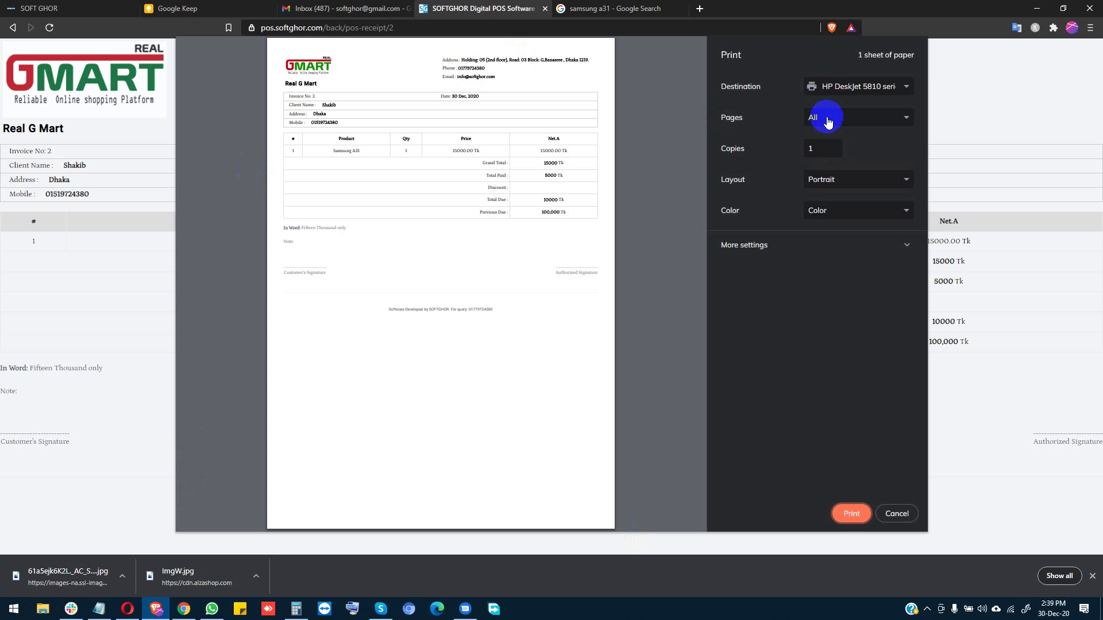
Step: Review the pages, layout, colour and paper size print options, keeping A4
{"action": "left_click", "coordinate": [828, 122]}
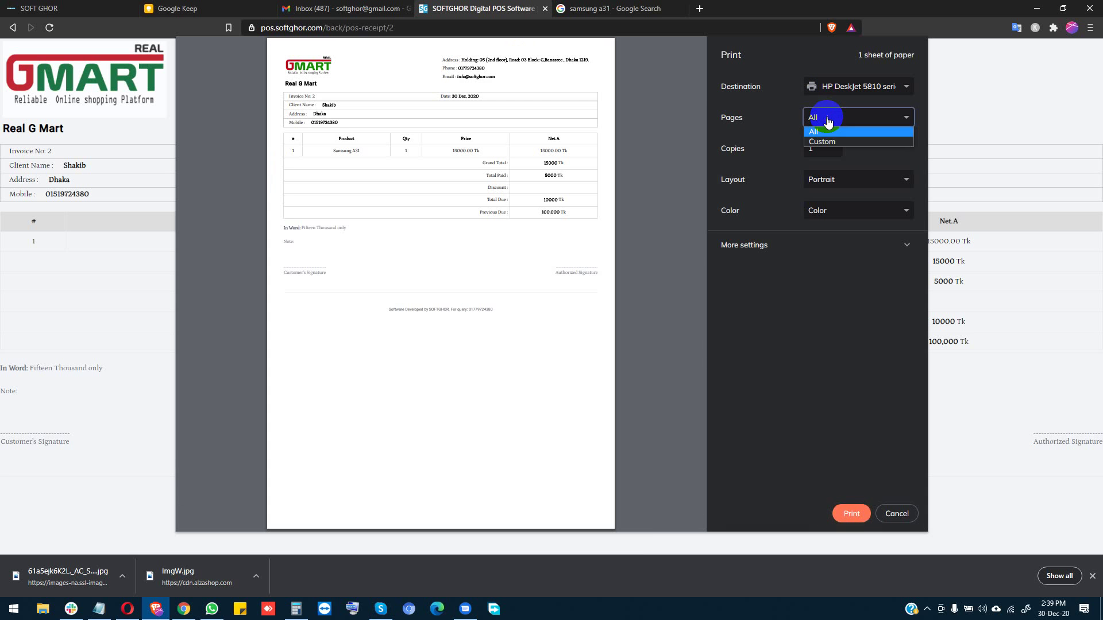
{"action": "left_click", "coordinate": [840, 177]}
{"action": "left_click", "coordinate": [840, 177]}
{"action": "left_click", "coordinate": [834, 208]}
{"action": "left_click", "coordinate": [833, 209]}
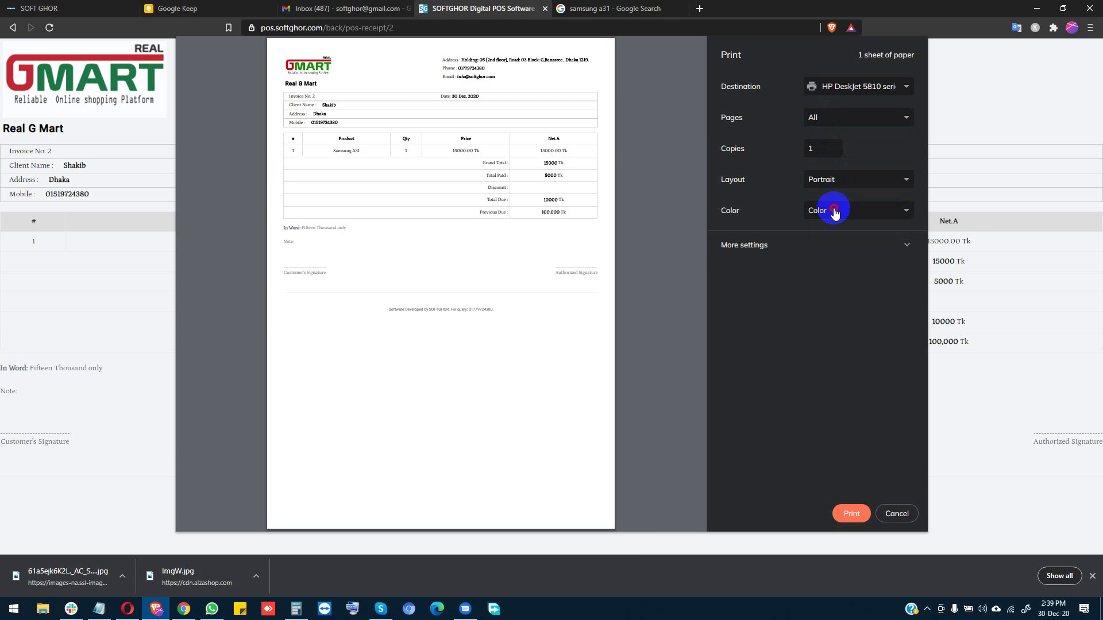
{"action": "left_click", "coordinate": [817, 241]}
{"action": "left_click", "coordinate": [819, 279]}
{"action": "left_click", "coordinate": [820, 280]}
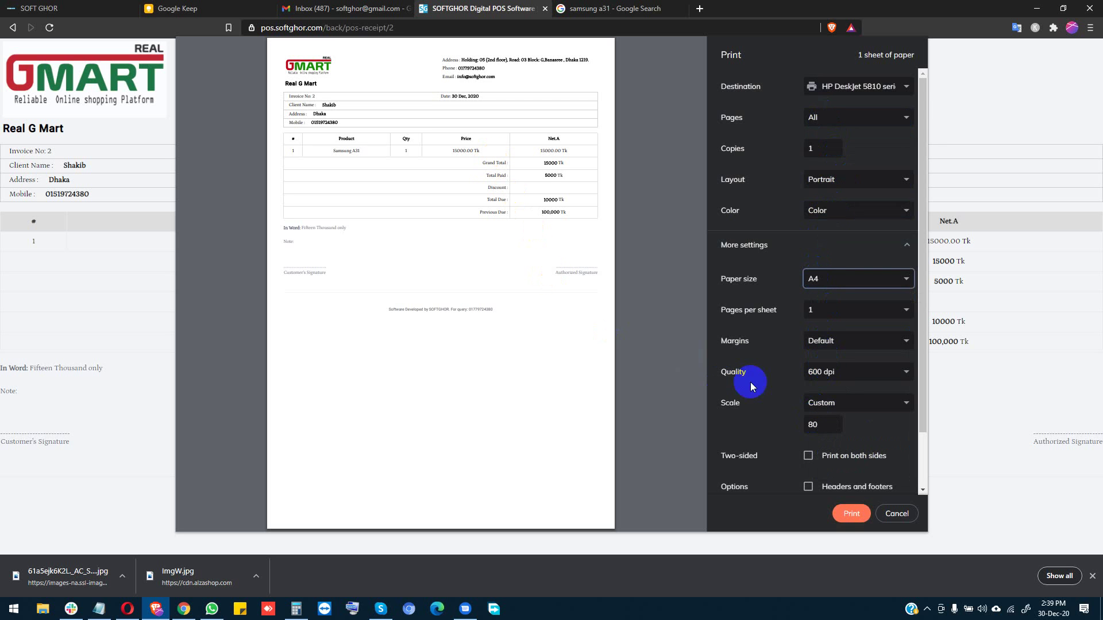
Step: Try print scales of 100, 50 and finally 70 in the preview
{"action": "left_click_drag", "start_coordinate": [820, 425], "coordinate": [798, 429]}
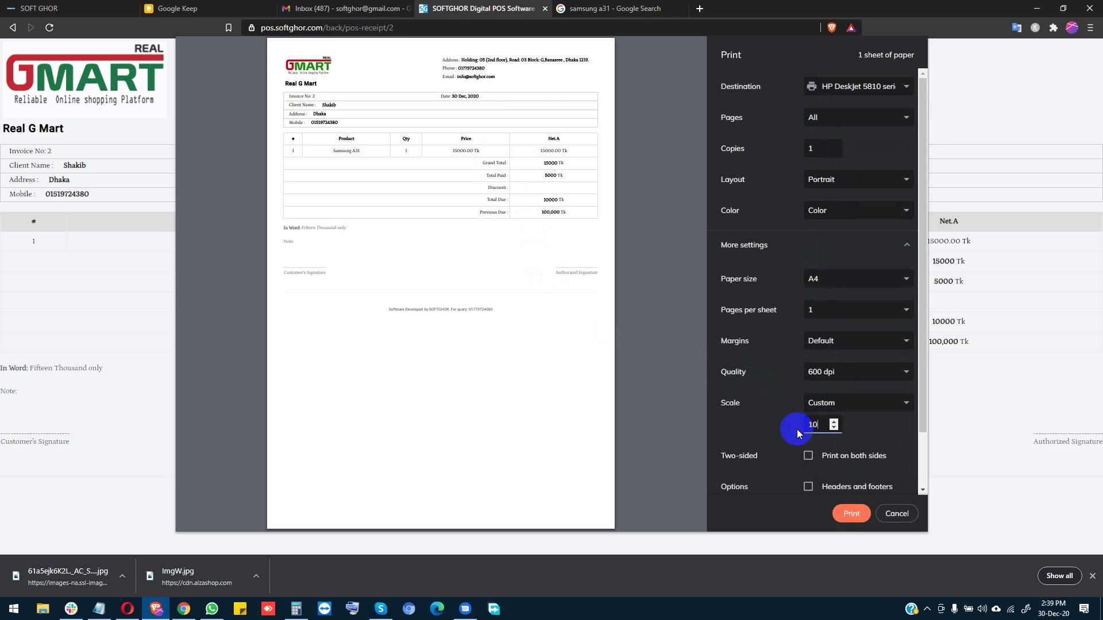
{"action": "type", "text": "100"}
{"action": "left_click", "coordinate": [771, 412]}
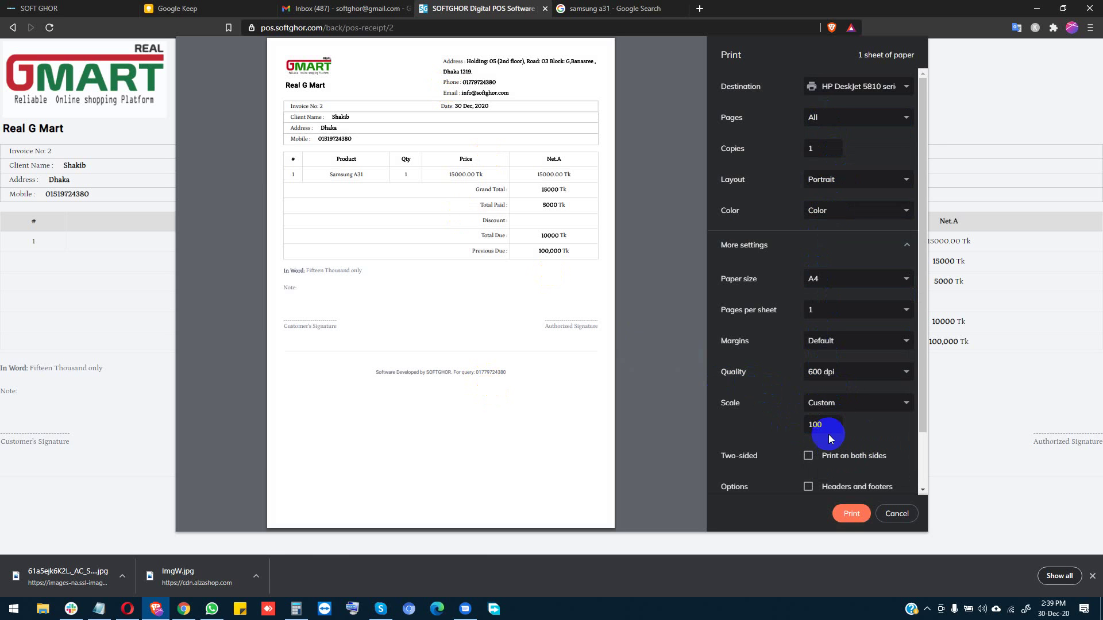
{"action": "left_click_drag", "start_coordinate": [828, 434], "coordinate": [807, 431]}
{"action": "type", "text": "50"}
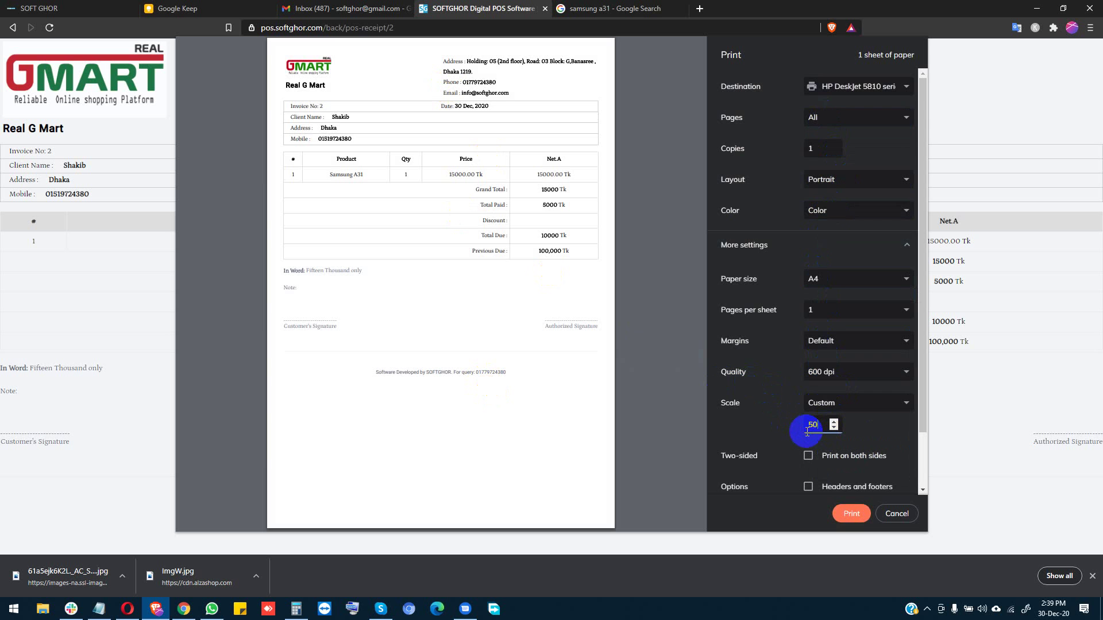
{"action": "left_click", "coordinate": [791, 423]}
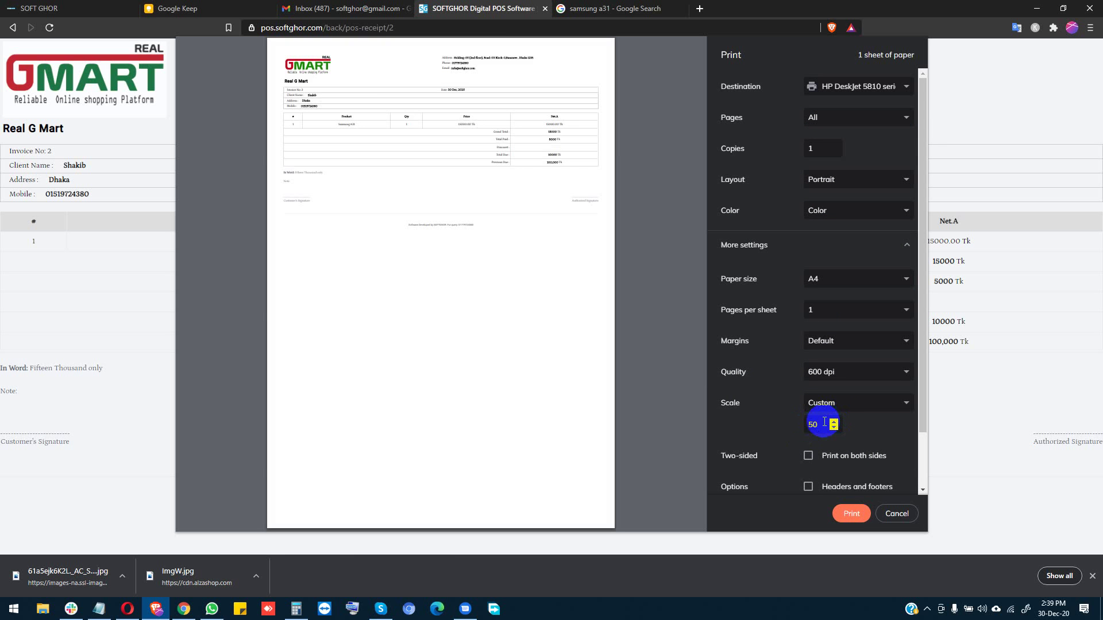
{"action": "left_click_drag", "start_coordinate": [824, 425], "coordinate": [807, 428]}
{"action": "type", "text": "70"}
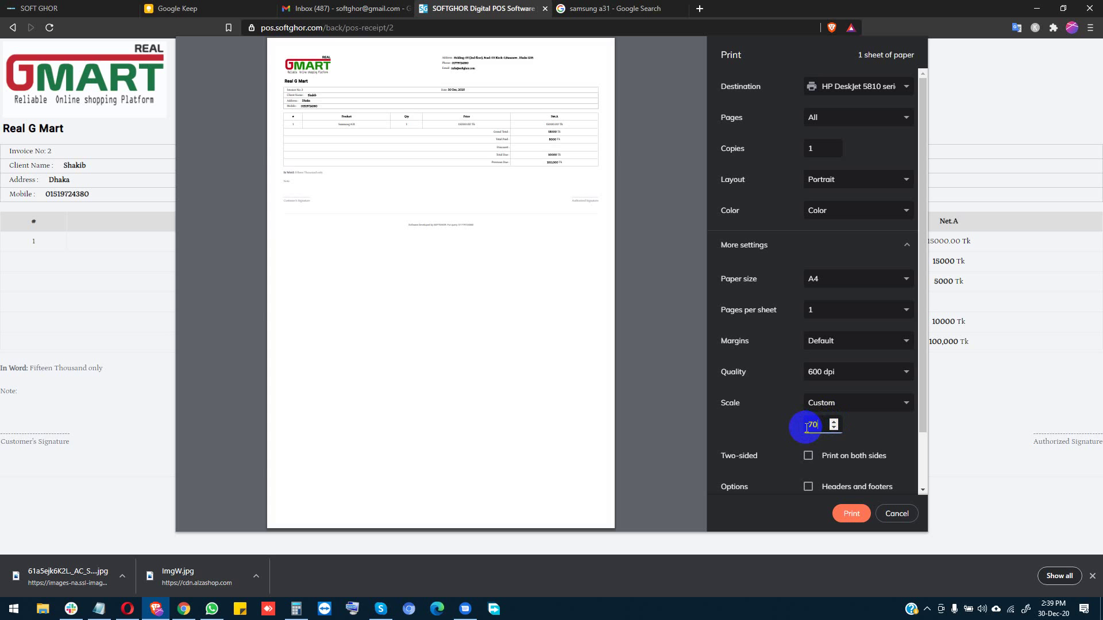
{"action": "left_click", "coordinate": [698, 365]}
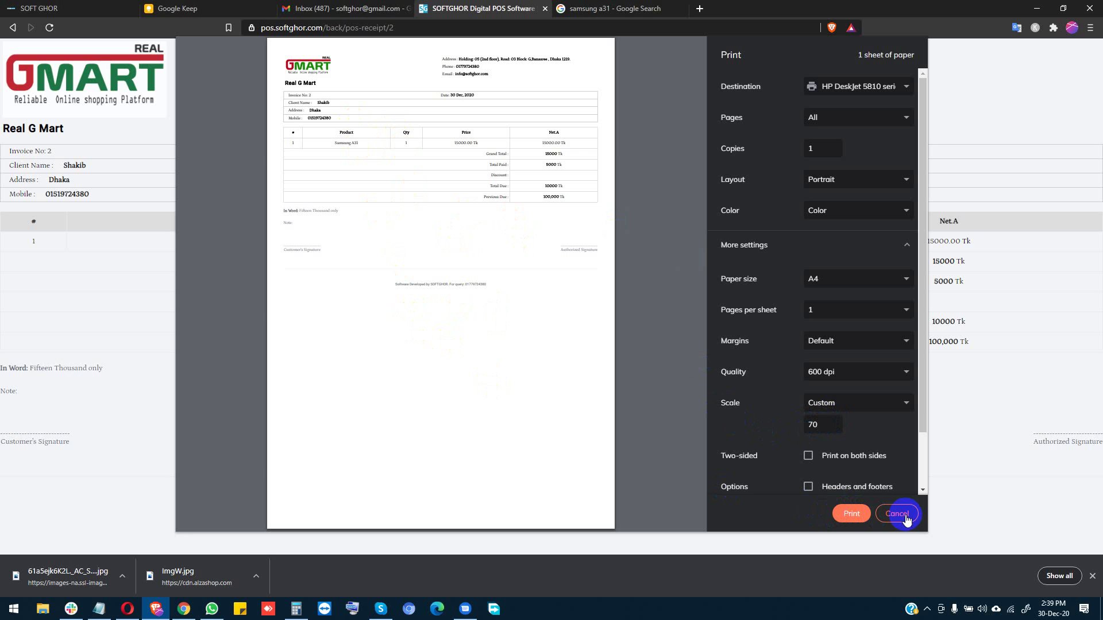
Step: Toggle headers and footers on and off twice, leaving them off
{"action": "scroll", "coordinate": [844, 411], "scroll_direction": "down", "scroll_amount": 2}
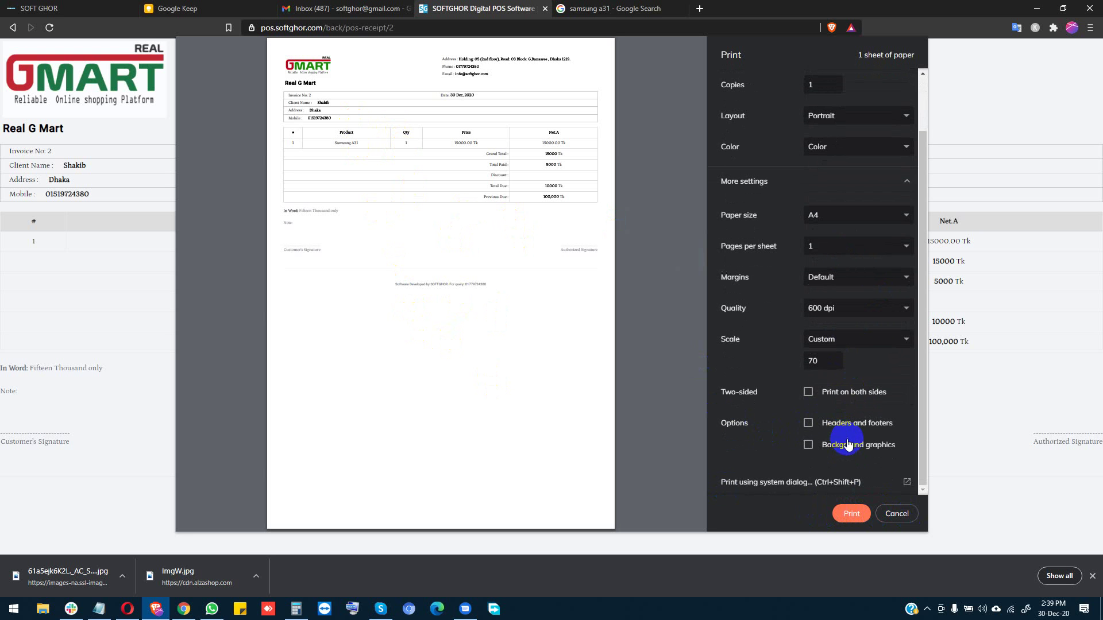
{"action": "left_click", "coordinate": [835, 432]}
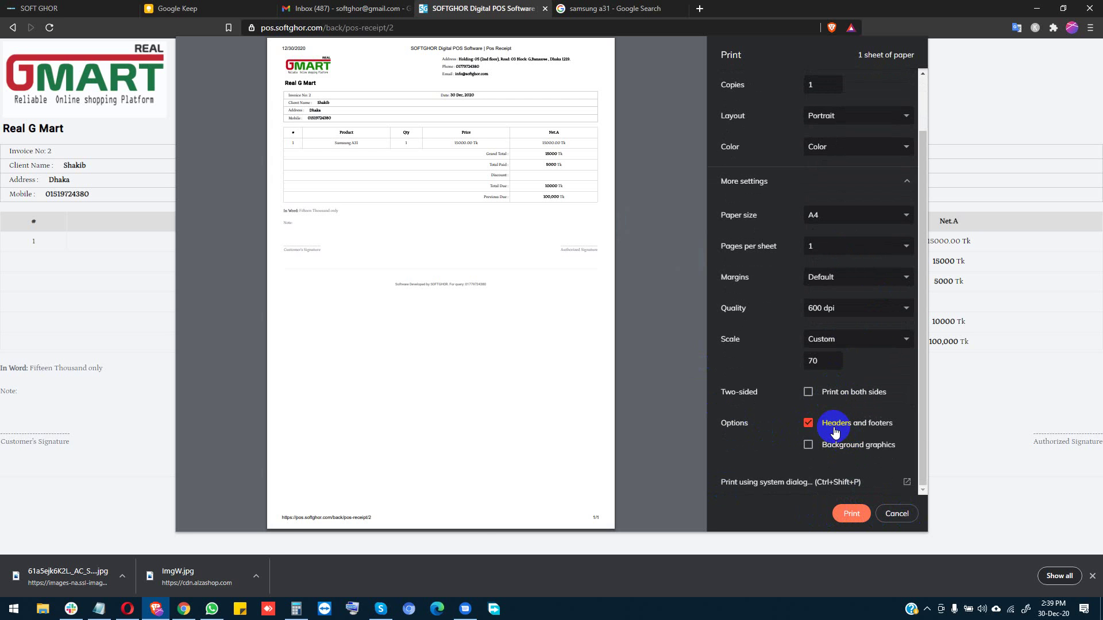
{"action": "left_click", "coordinate": [835, 432]}
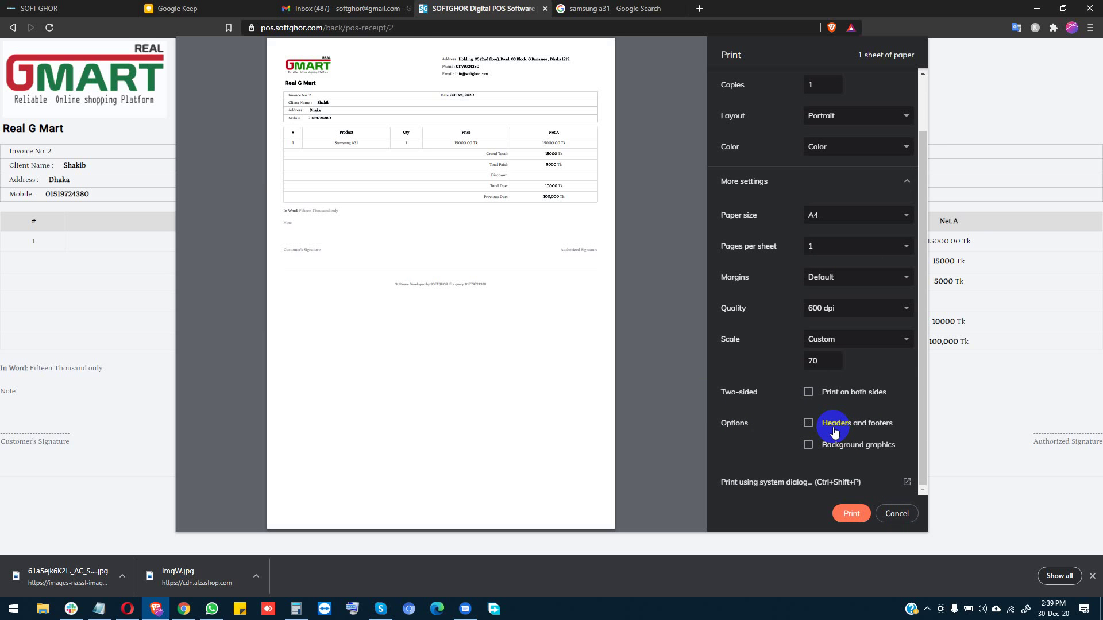
{"action": "left_click", "coordinate": [834, 432]}
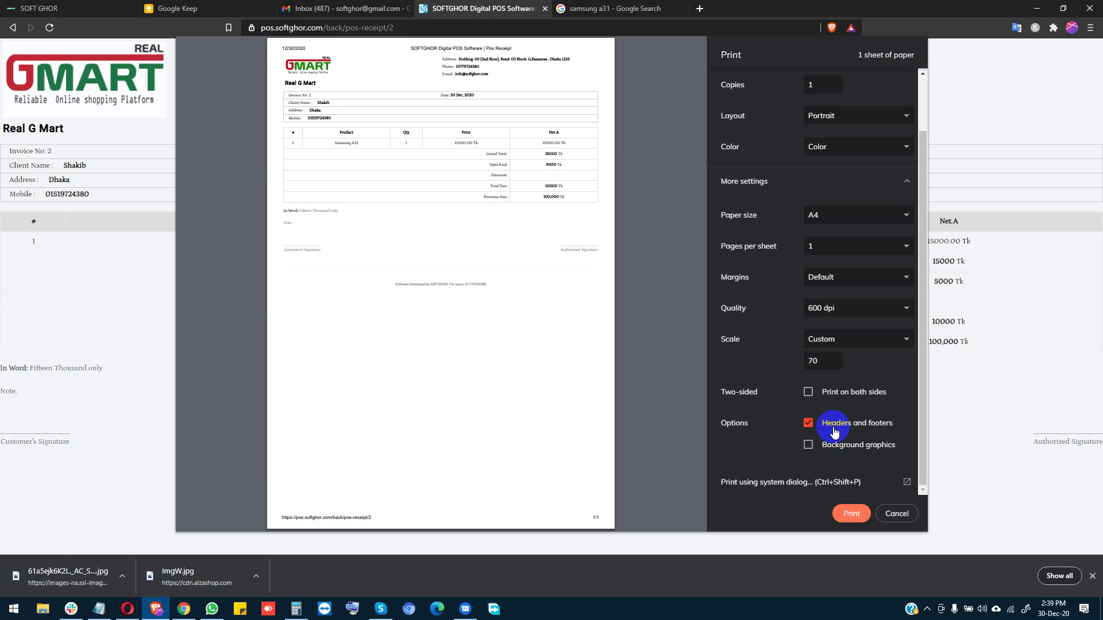
{"action": "left_click", "coordinate": [835, 432]}
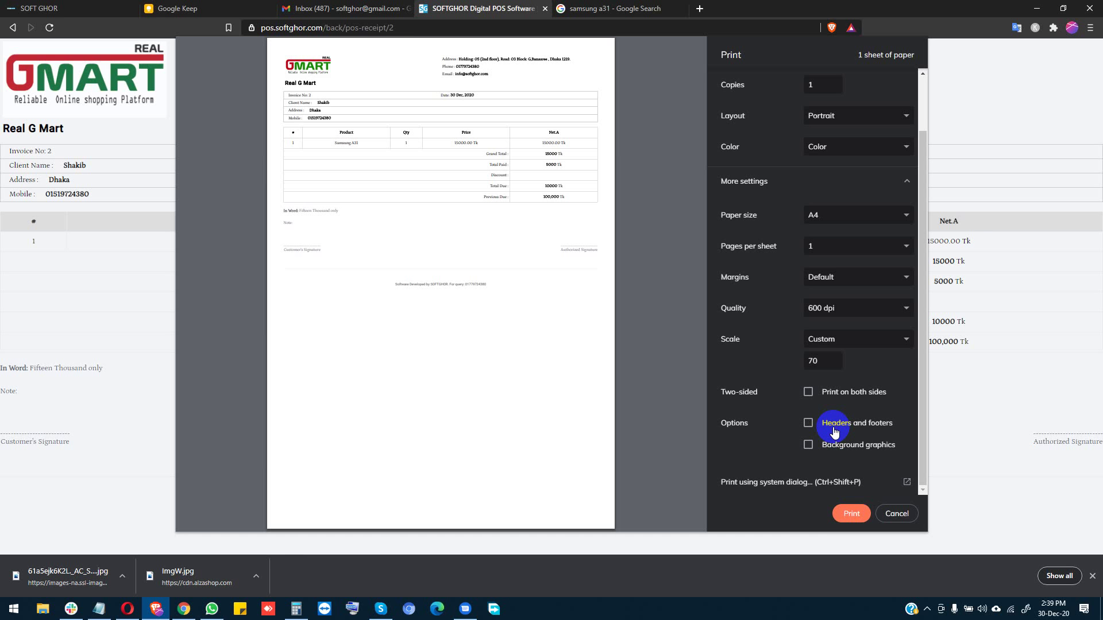
Step: Check copies and pages, then cancel printing and return to the receipt
{"action": "scroll", "coordinate": [802, 274], "scroll_direction": "up", "scroll_amount": 2}
{"action": "left_click", "coordinate": [797, 153]}
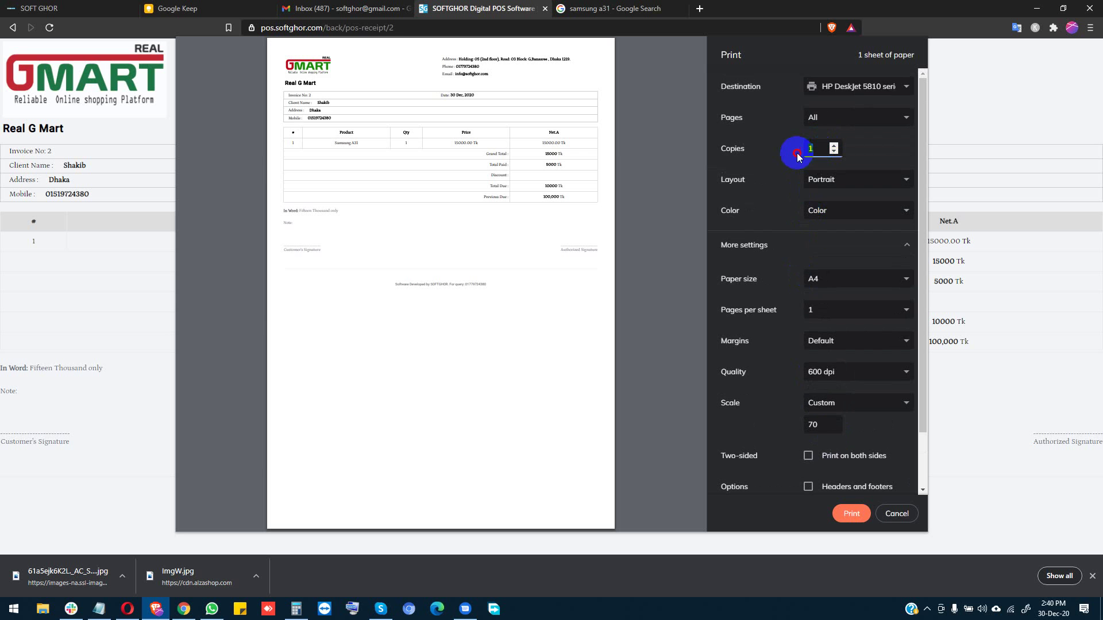
{"action": "left_click", "coordinate": [830, 118]}
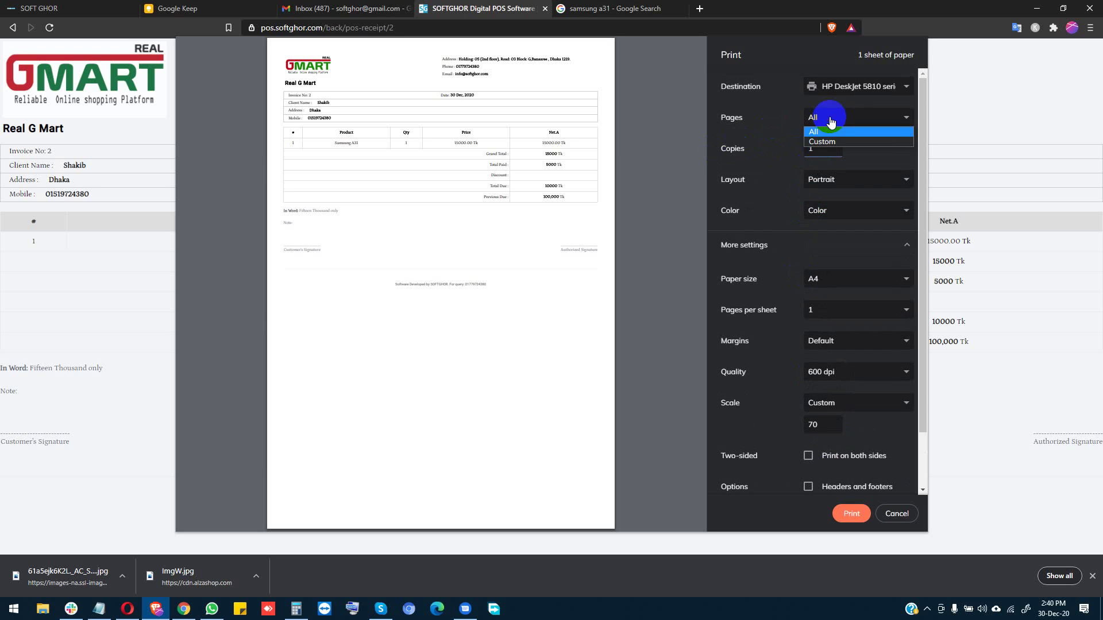
{"action": "left_click", "coordinate": [830, 120]}
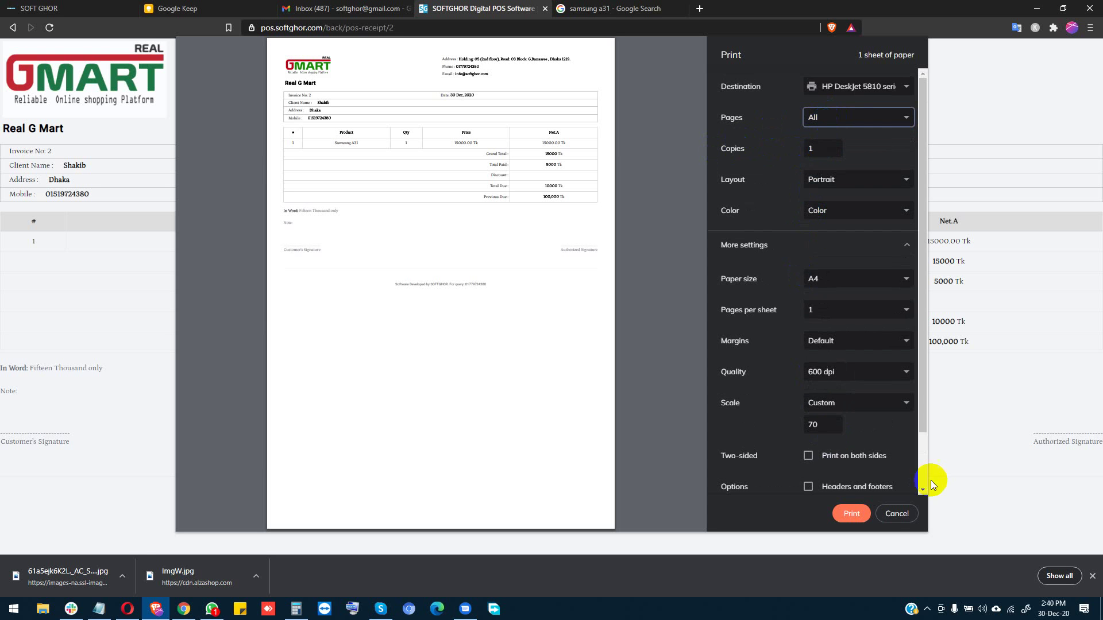
{"action": "left_click", "coordinate": [898, 516]}
{"action": "left_click", "coordinate": [900, 519]}
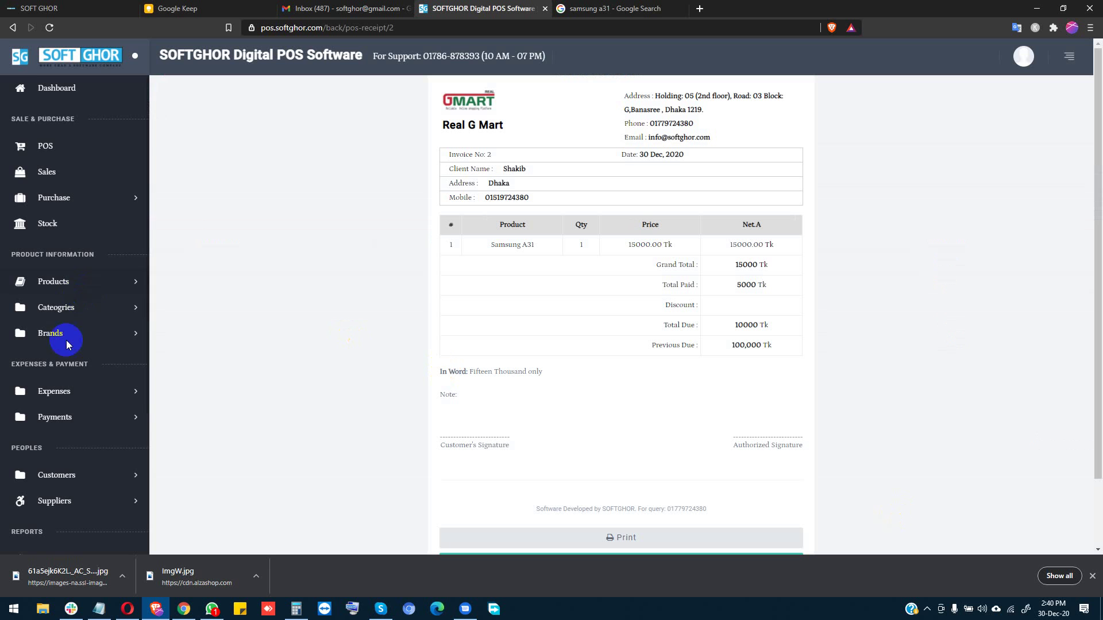
Step: Review Product Stock: 5 Samsung M21 units sold and total stock of 109
{"action": "scroll", "coordinate": [90, 405], "scroll_direction": "down", "scroll_amount": 3}
{"action": "scroll", "coordinate": [91, 405], "scroll_direction": "up", "scroll_amount": 3}
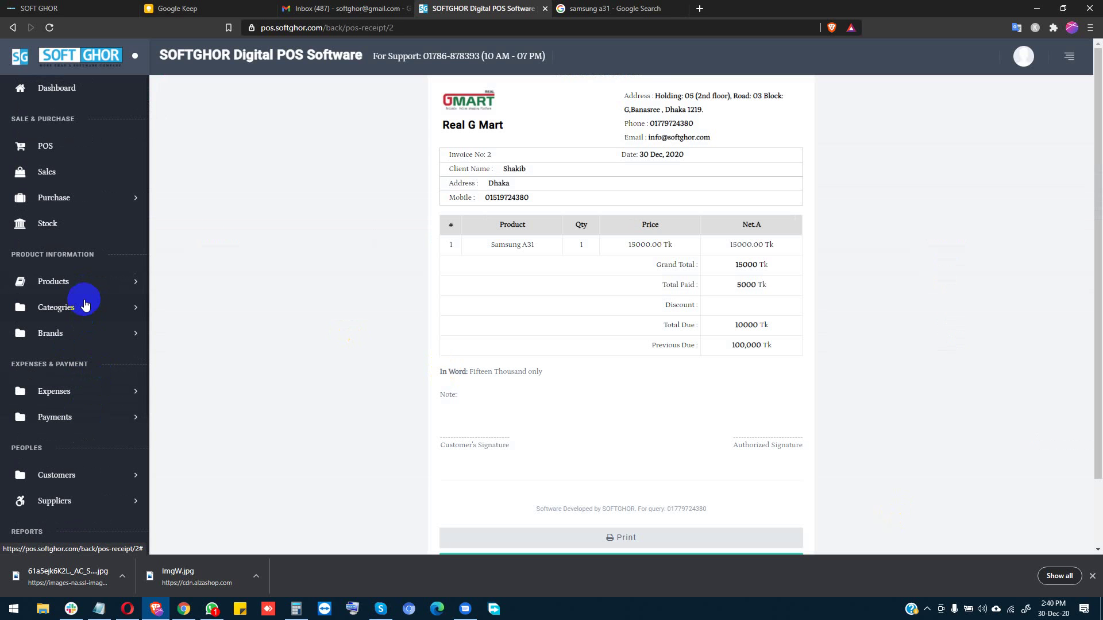
{"action": "left_click", "coordinate": [49, 225]}
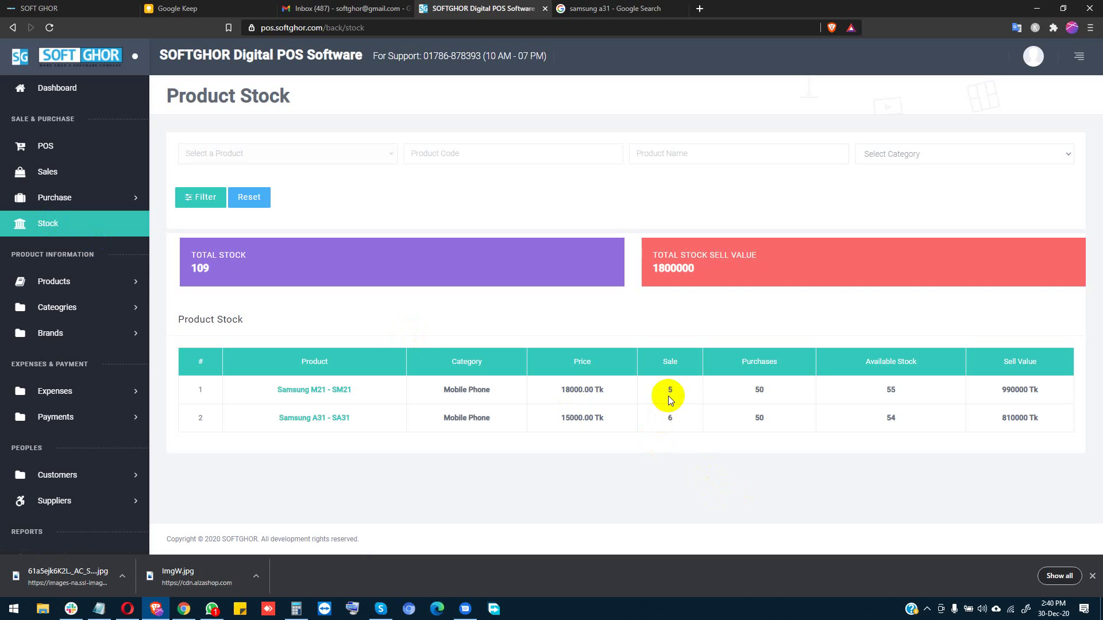
{"action": "double_click", "coordinate": [670, 390]}
{"action": "left_click", "coordinate": [883, 421]}
{"action": "left_click_drag", "start_coordinate": [883, 421], "coordinate": [942, 394]}
{"action": "left_click_drag", "start_coordinate": [160, 247], "coordinate": [226, 287]}
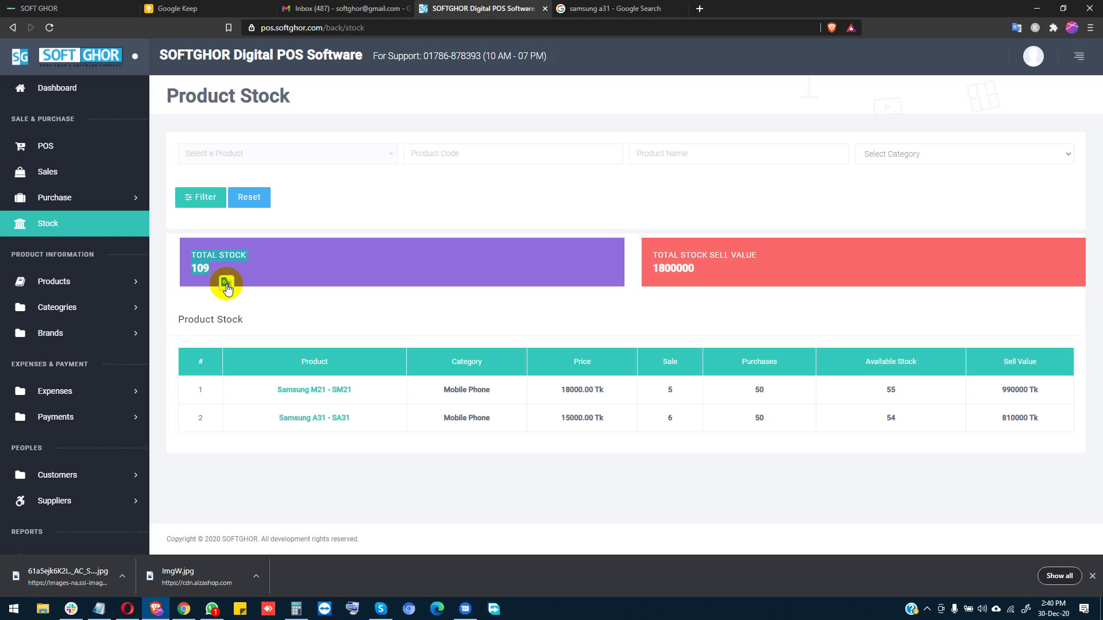
{"action": "left_click", "coordinate": [79, 86]}
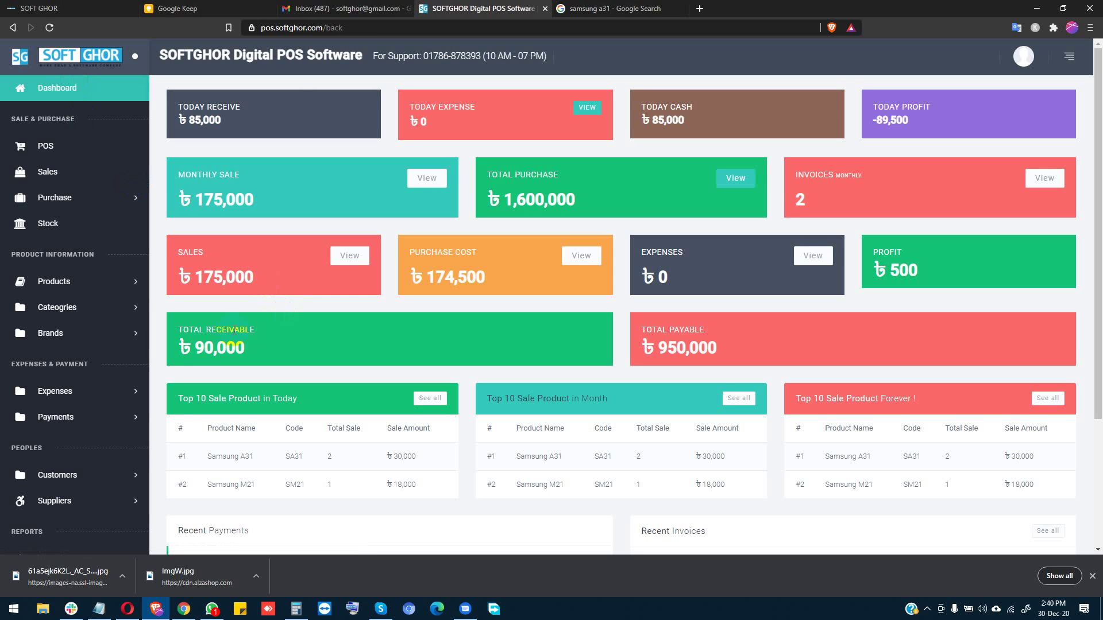
Step: Check the dashboard's ৳950,000 total payable, reload it, and scroll to 500 profit and 0 expenses
{"action": "left_click_drag", "start_coordinate": [613, 353], "coordinate": [715, 349]}
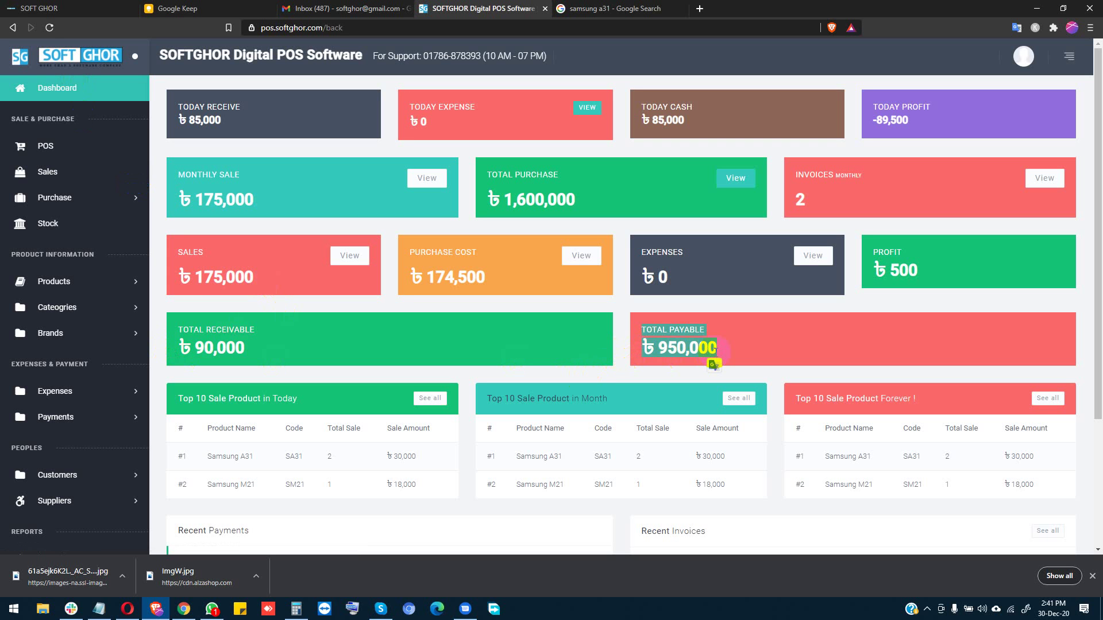
{"action": "left_click", "coordinate": [58, 87]}
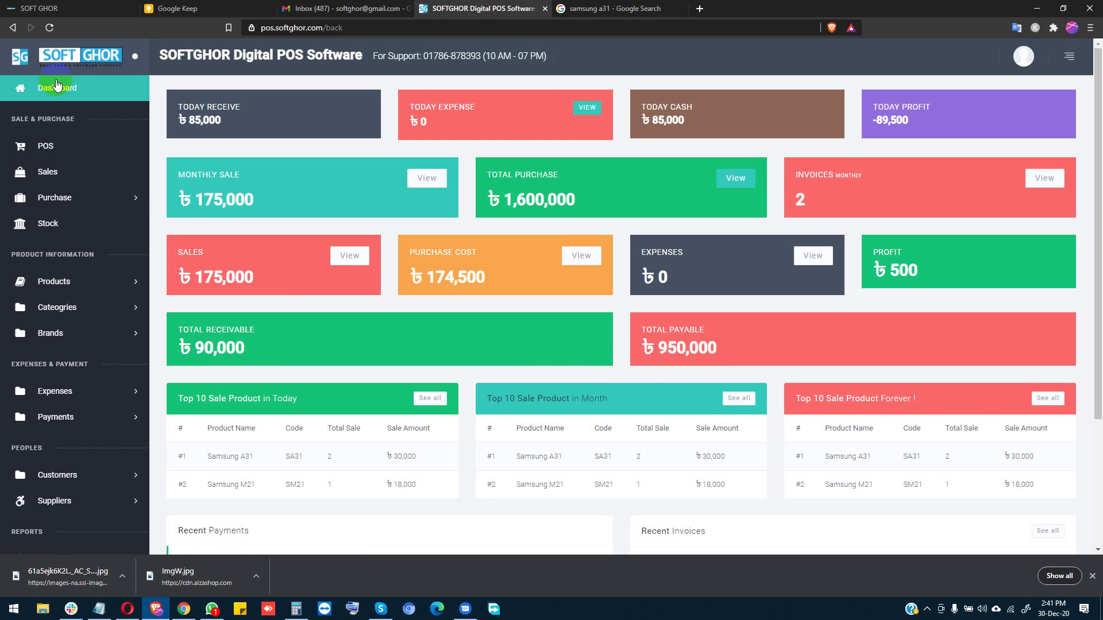
{"action": "scroll", "coordinate": [237, 447], "scroll_direction": "down", "scroll_amount": 2}
{"action": "scroll", "coordinate": [86, 454], "scroll_direction": "down", "scroll_amount": 3}
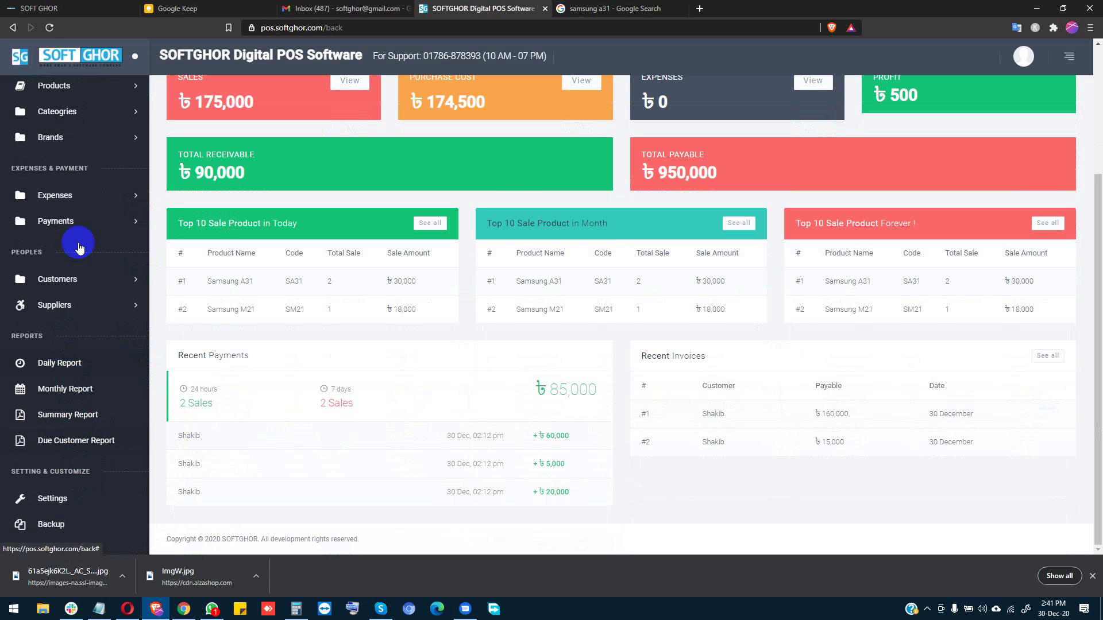
{"action": "left_click", "coordinate": [67, 196]}
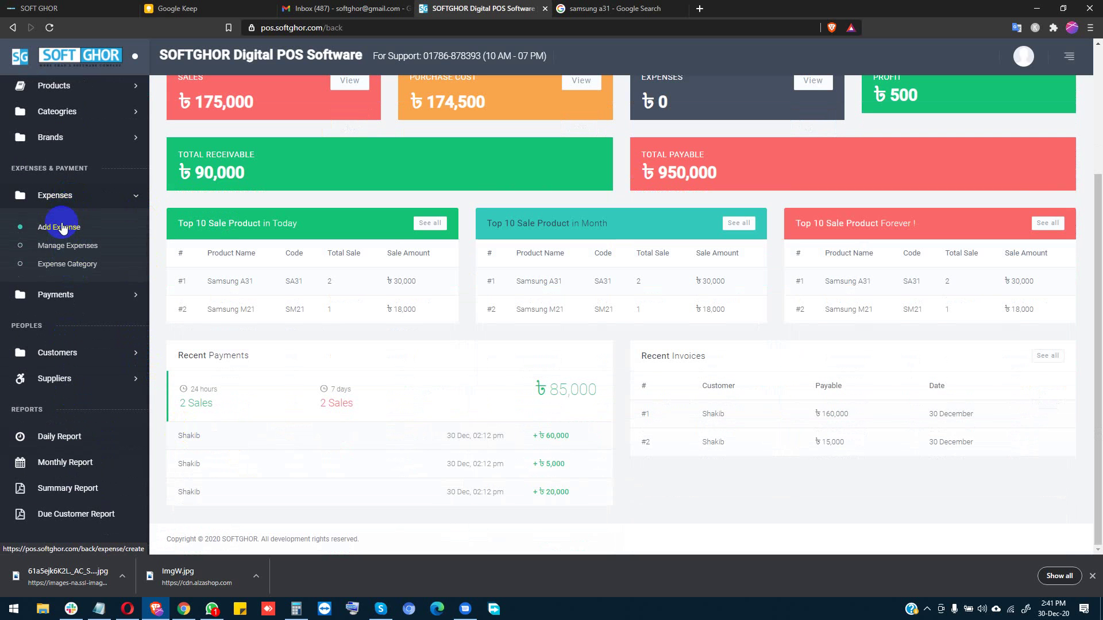
Step: Create a new expense category named Rent
{"action": "left_click", "coordinate": [67, 267]}
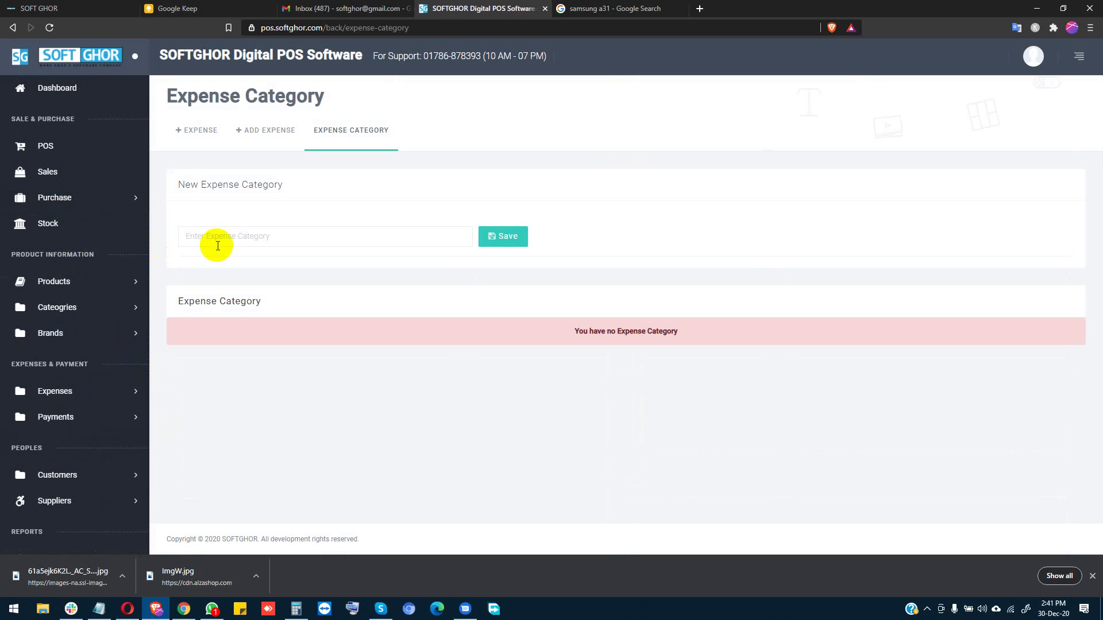
{"action": "left_click", "coordinate": [217, 237]}
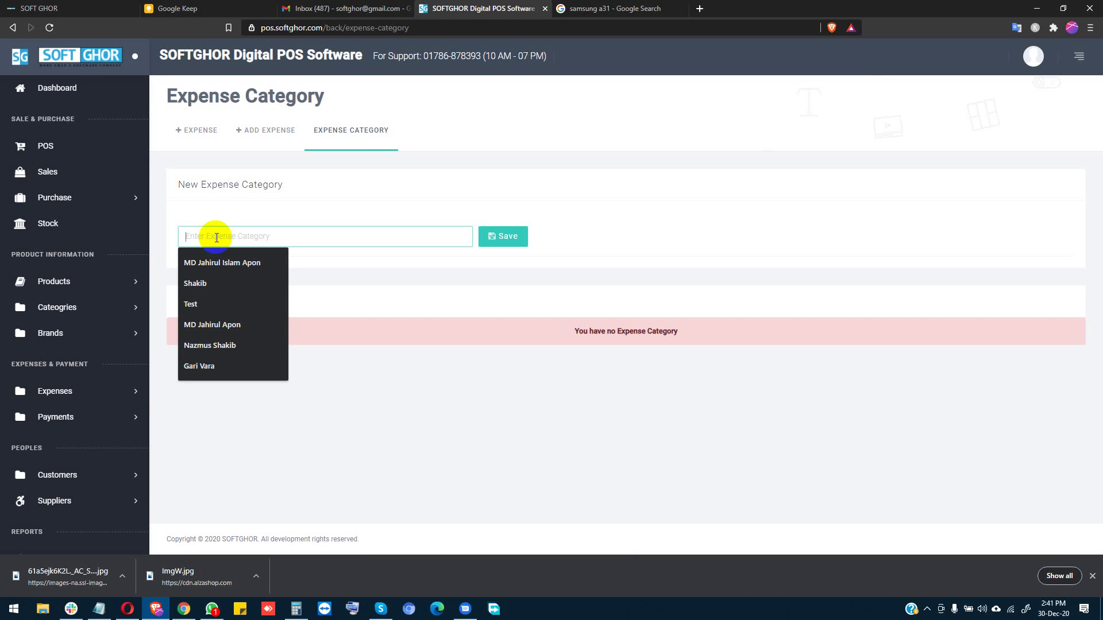
{"action": "type", "text": "R"}
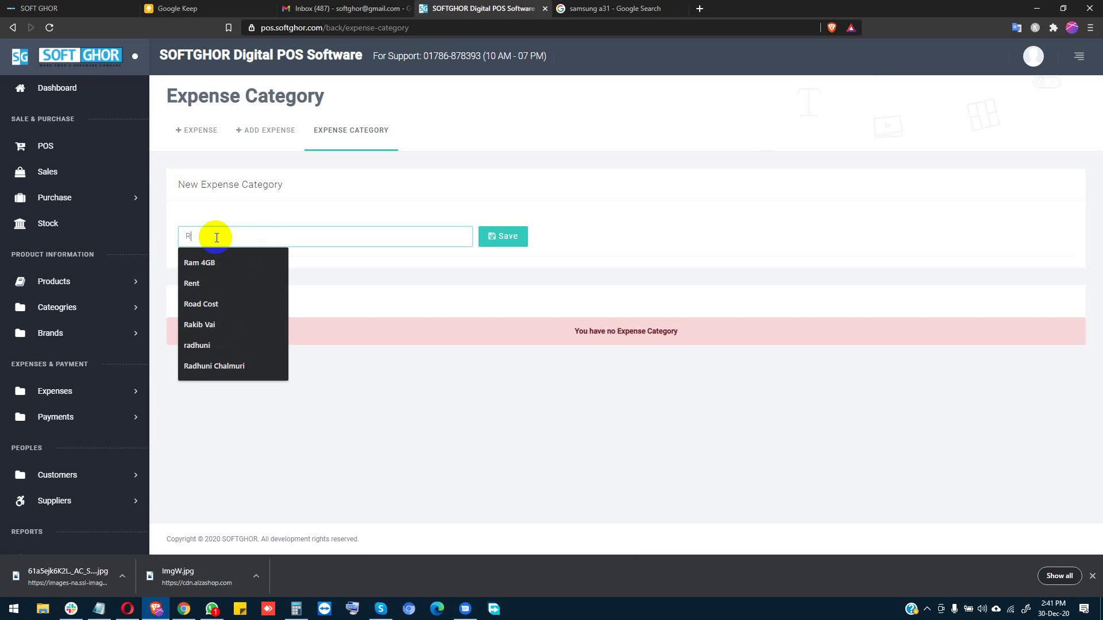
{"action": "key", "text": "BackSpace"}
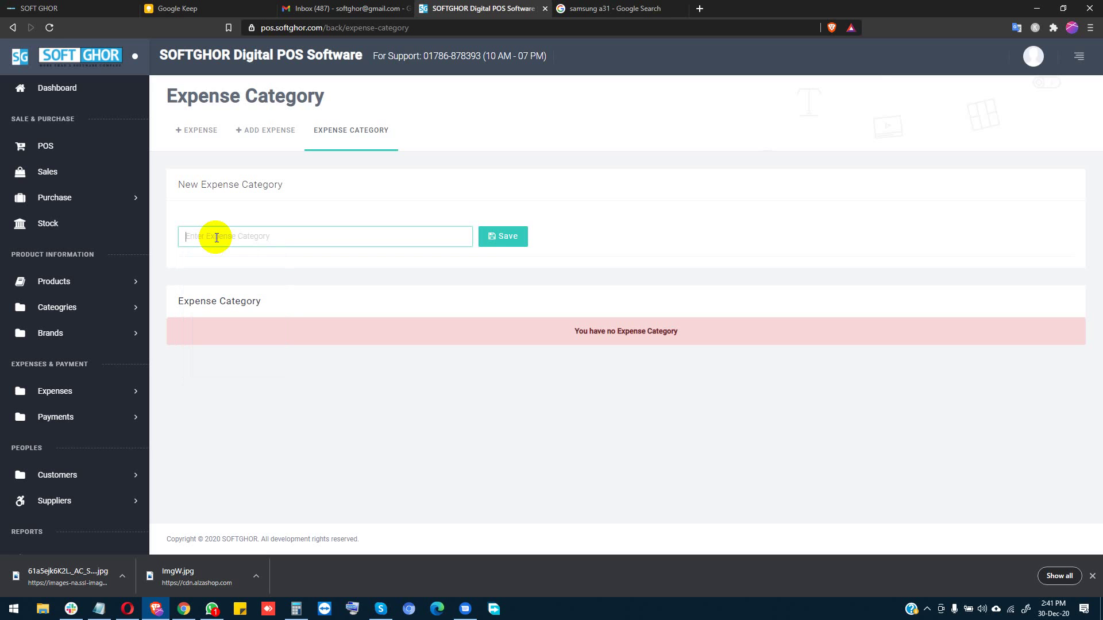
{"action": "type", "text": "Rent"}
{"action": "double_click", "coordinate": [216, 237]}
{"action": "left_click", "coordinate": [436, 239]}
{"action": "left_click", "coordinate": [523, 246]}
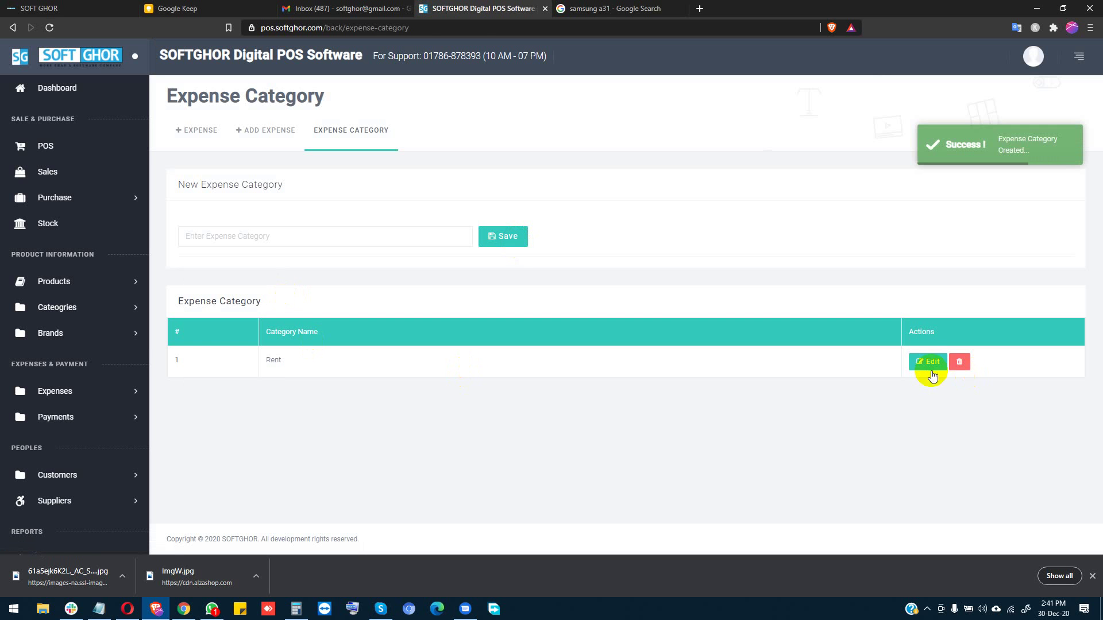
Step: Rename Rent to Transportation, fixing the misspelling with the spell-check suggestion
{"action": "left_click", "coordinate": [927, 360]}
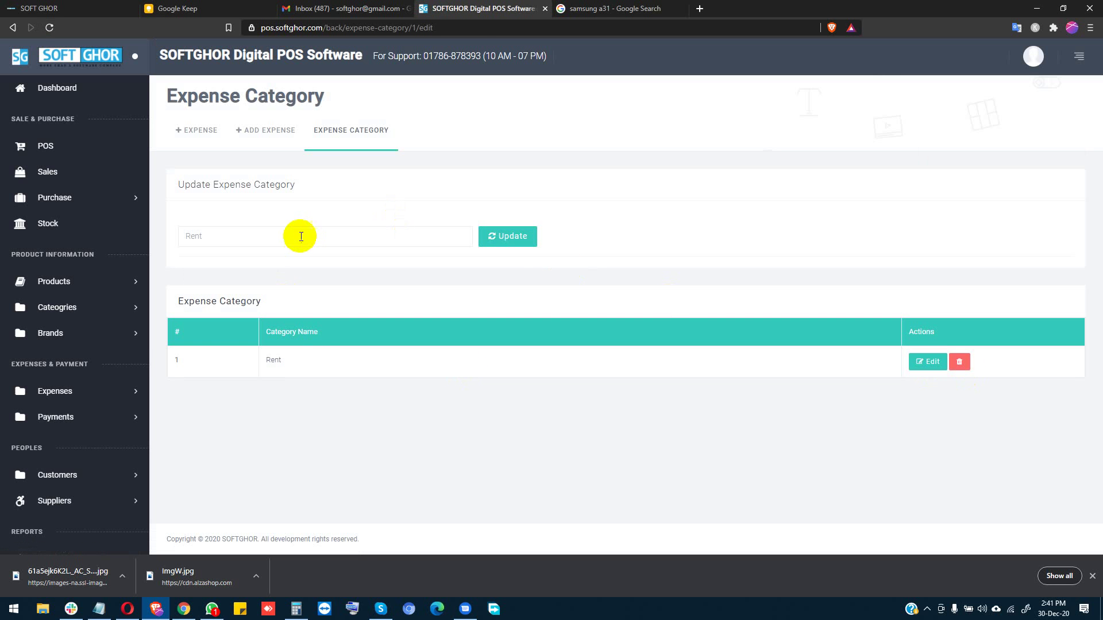
{"action": "double_click", "coordinate": [298, 237]}
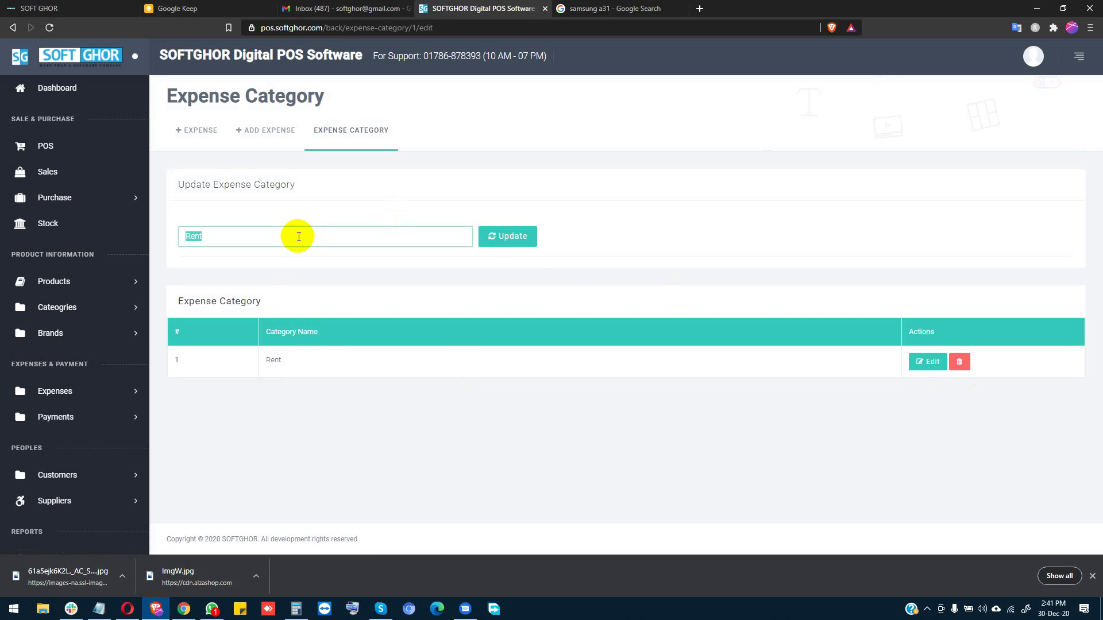
{"action": "type", "text": "Traspotation"}
{"action": "key", "text": "Return"}
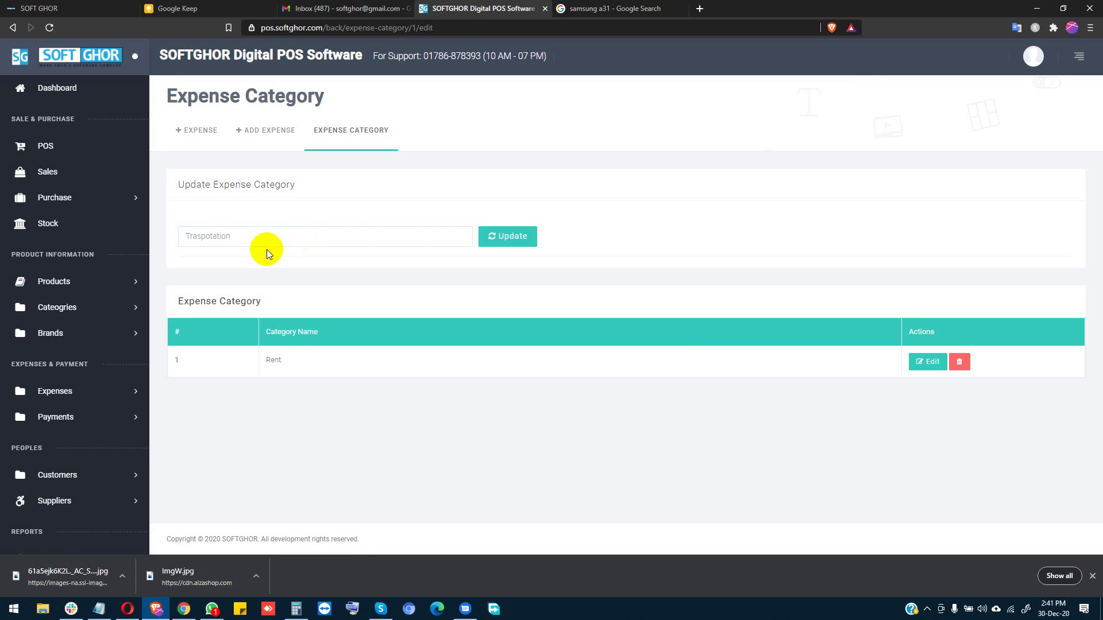
{"action": "right_click", "coordinate": [211, 236]}
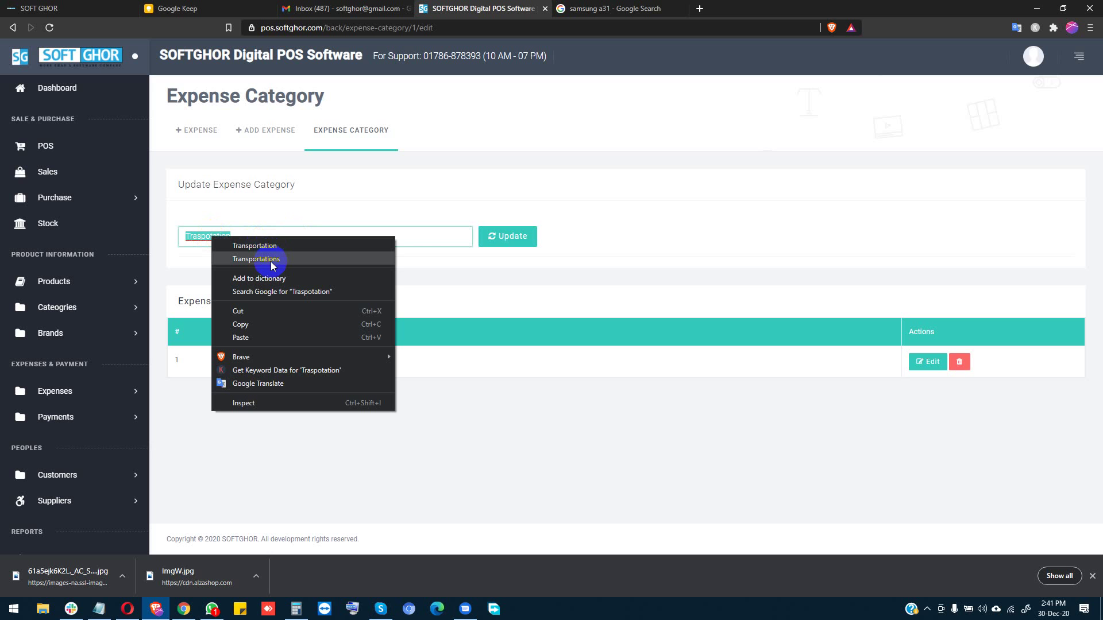
{"action": "left_click", "coordinate": [258, 245]}
{"action": "left_click", "coordinate": [497, 235]}
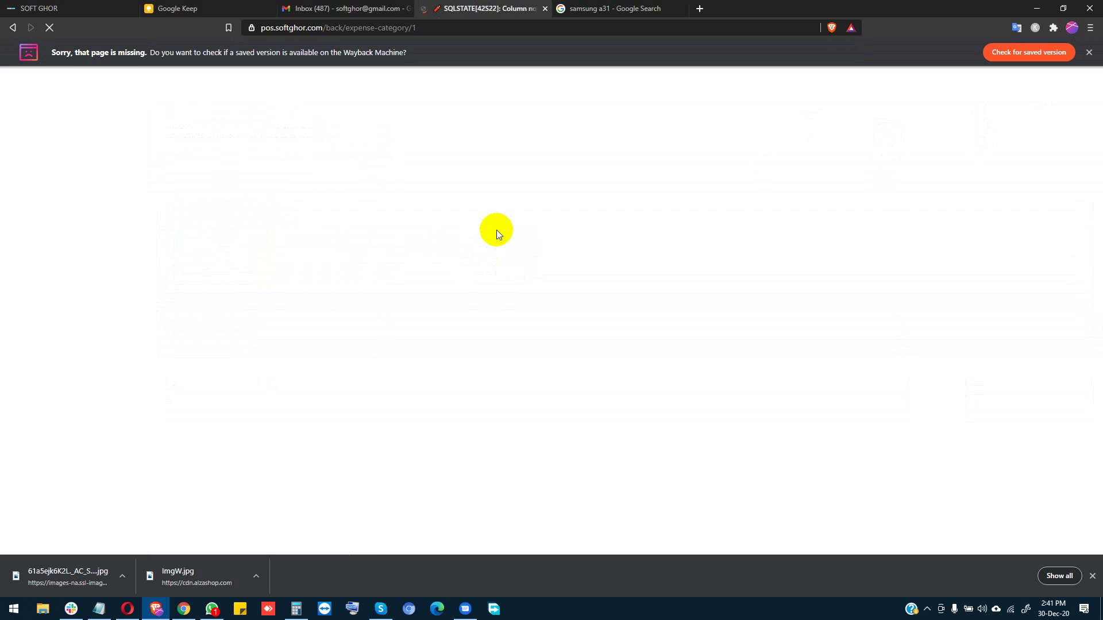
Step: Delete the category and confirm the deletion
{"action": "left_click", "coordinate": [13, 28]}
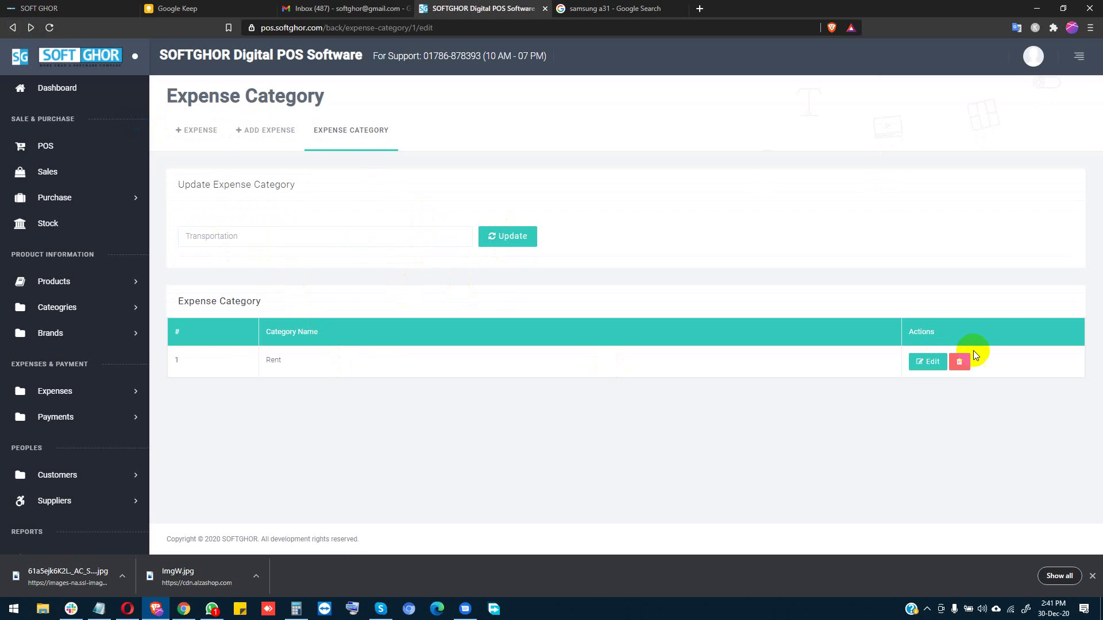
{"action": "left_click", "coordinate": [959, 361]}
{"action": "left_click", "coordinate": [615, 105]}
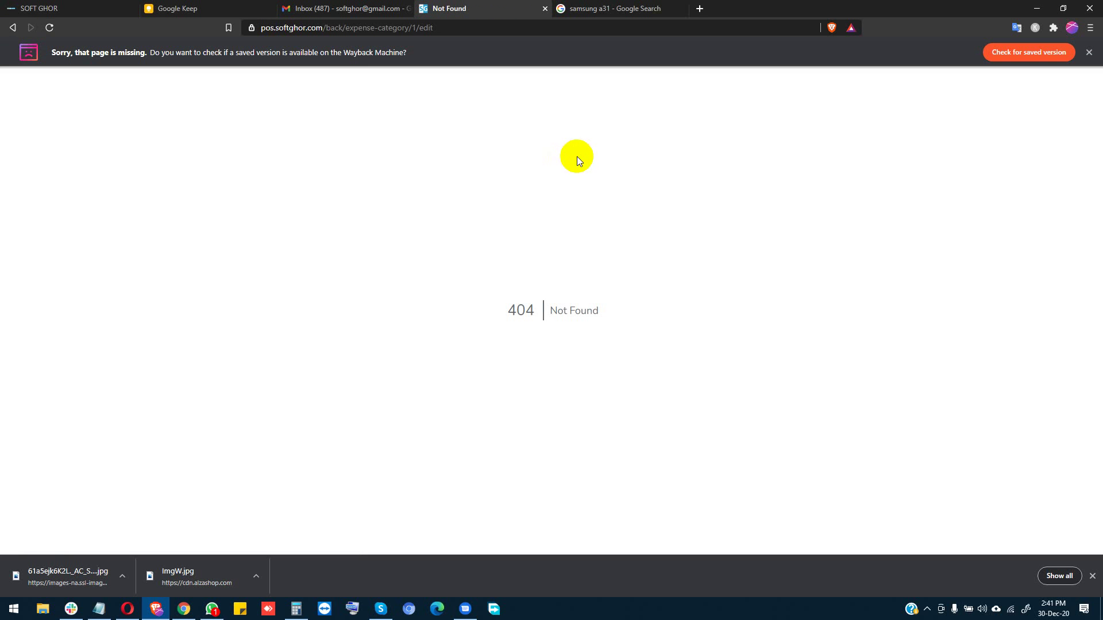
{"action": "left_click", "coordinate": [17, 27]}
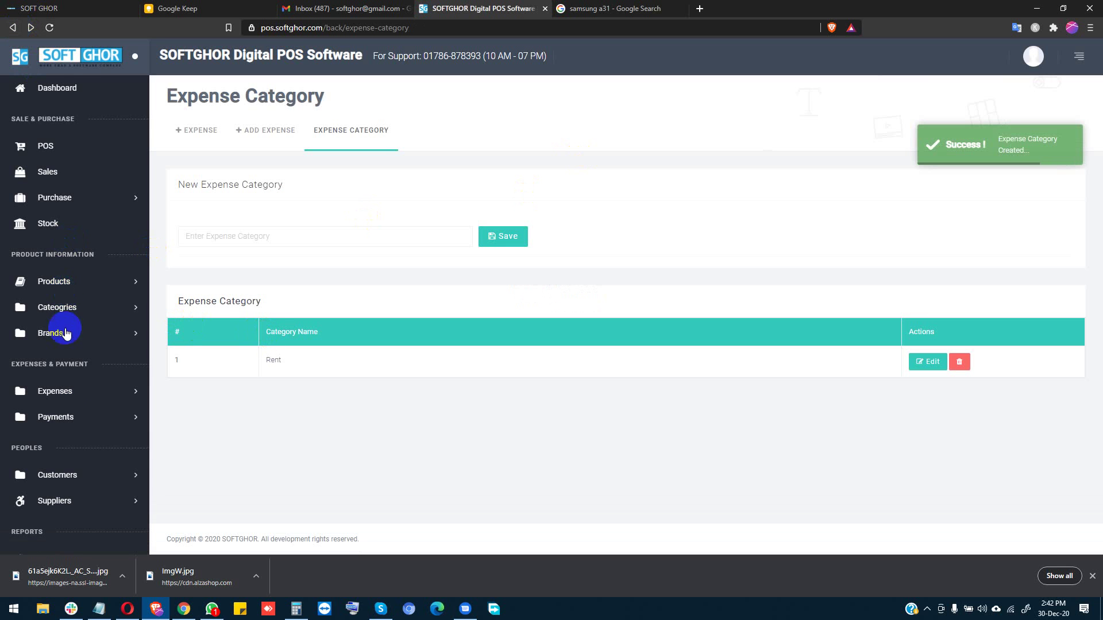
Step: Save Transportation as a new expense category, then bring up the Add Expense form
{"action": "scroll", "coordinate": [64, 425], "scroll_direction": "down", "scroll_amount": 3}
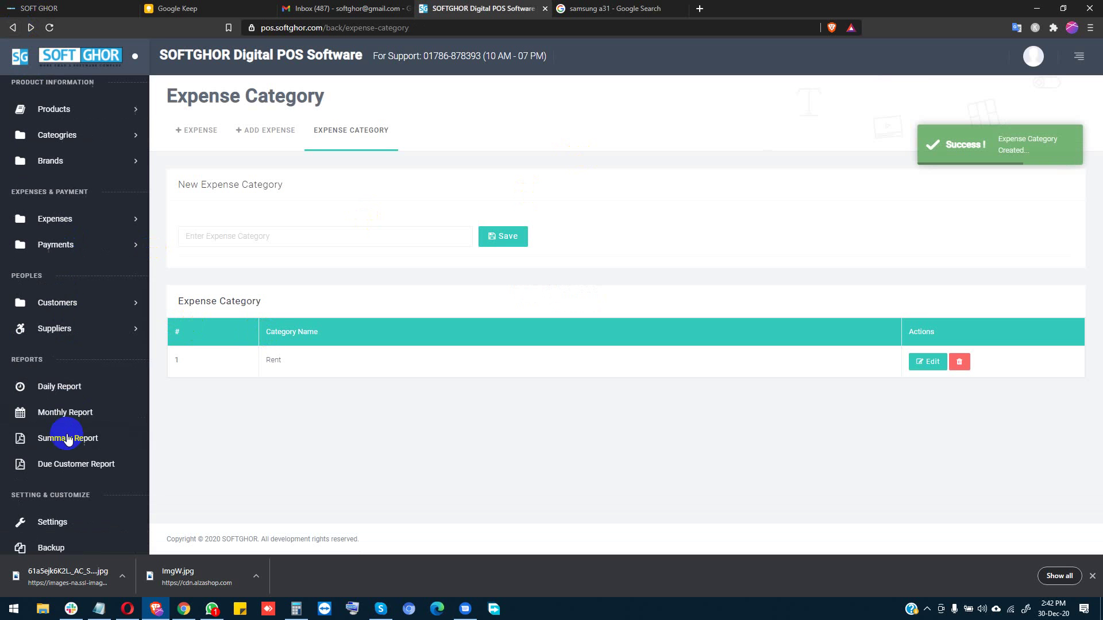
{"action": "left_click", "coordinate": [67, 219]}
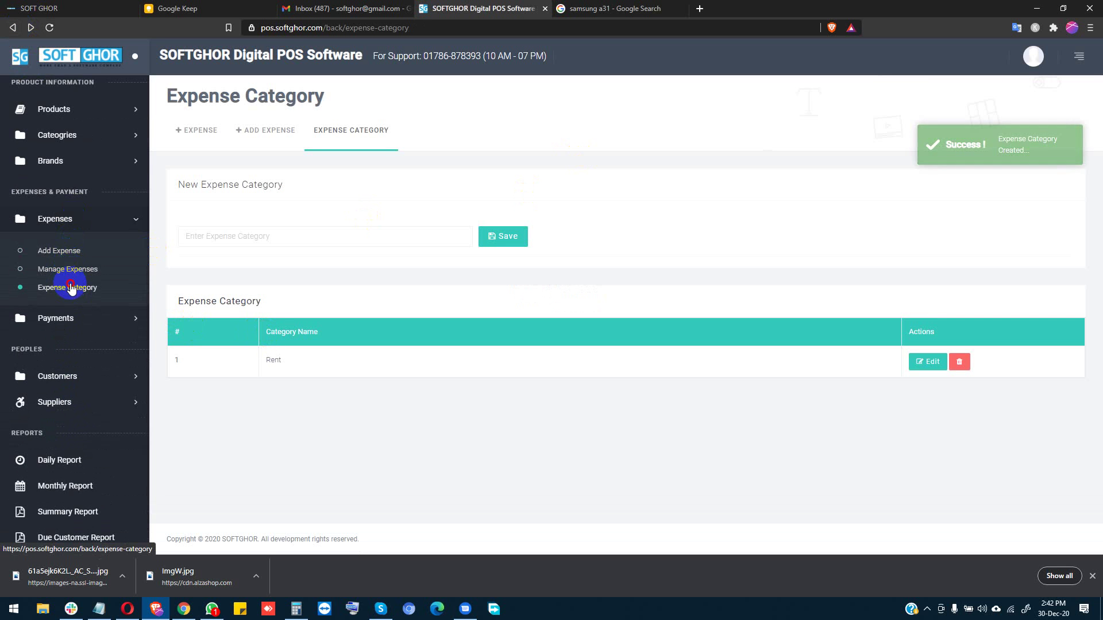
{"action": "left_click", "coordinate": [71, 288]}
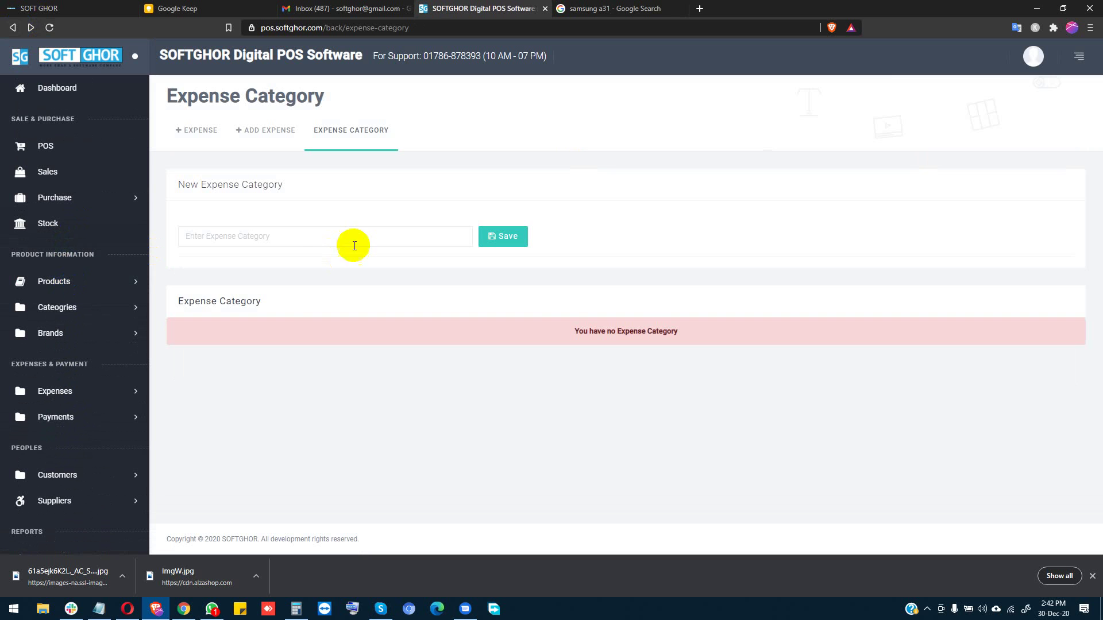
{"action": "left_click", "coordinate": [292, 230]}
{"action": "type", "text": "Transportation"}
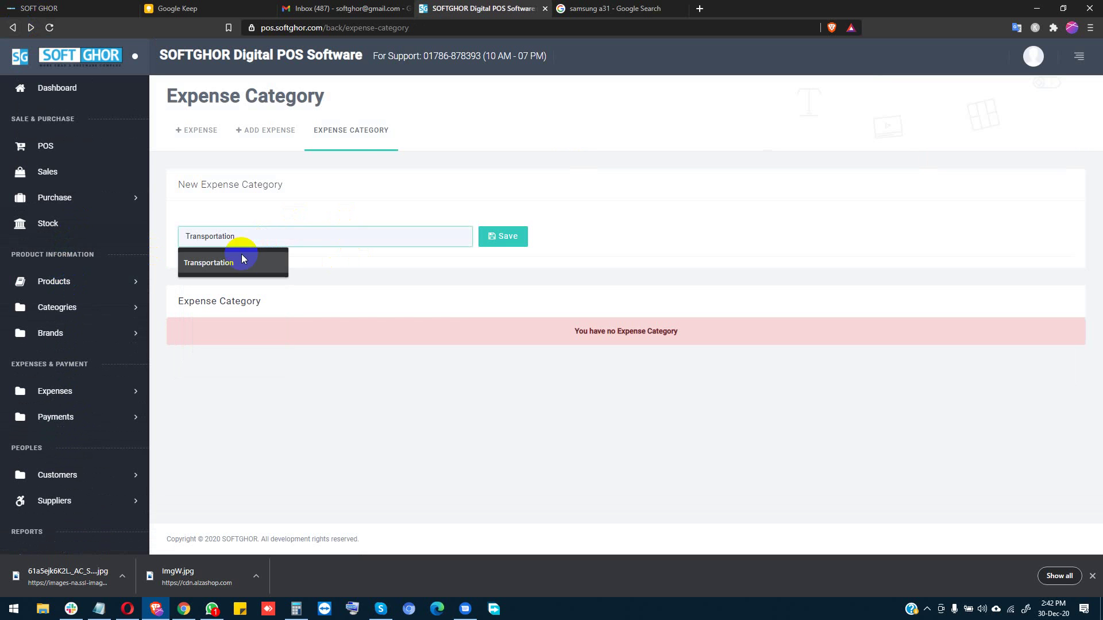
{"action": "left_click", "coordinate": [240, 259]}
{"action": "left_click", "coordinate": [490, 247]}
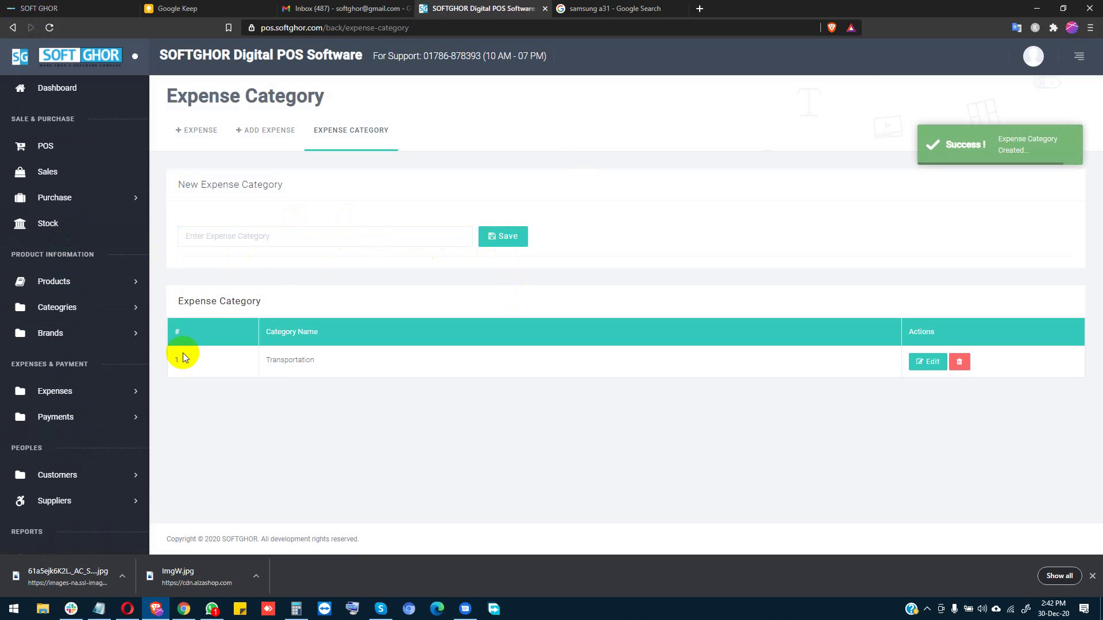
{"action": "left_click", "coordinate": [79, 393]}
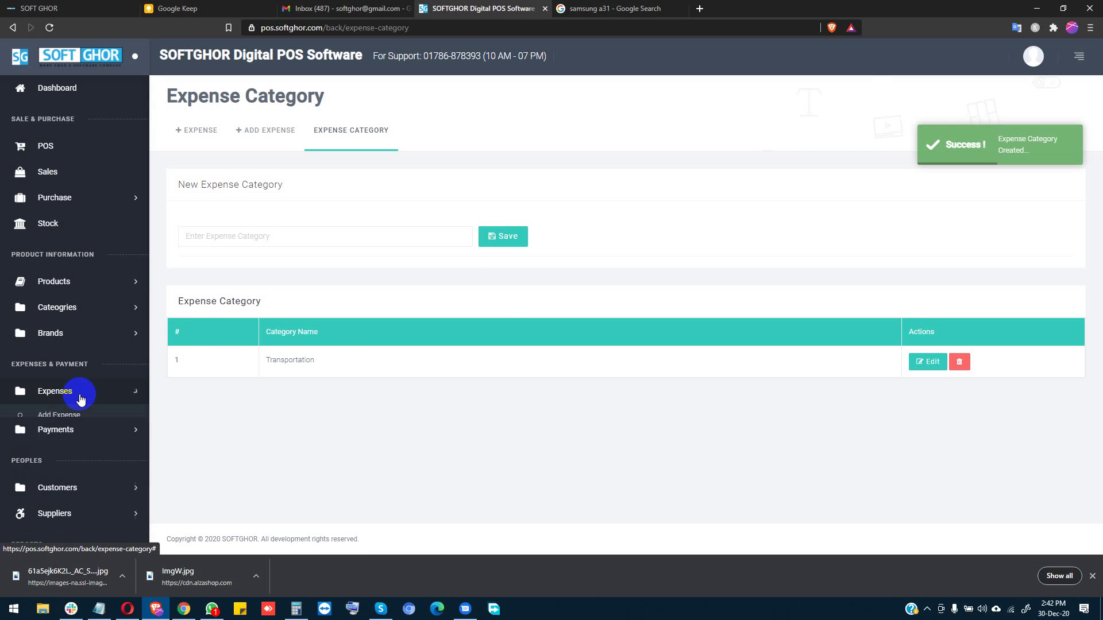
{"action": "left_click", "coordinate": [68, 427]}
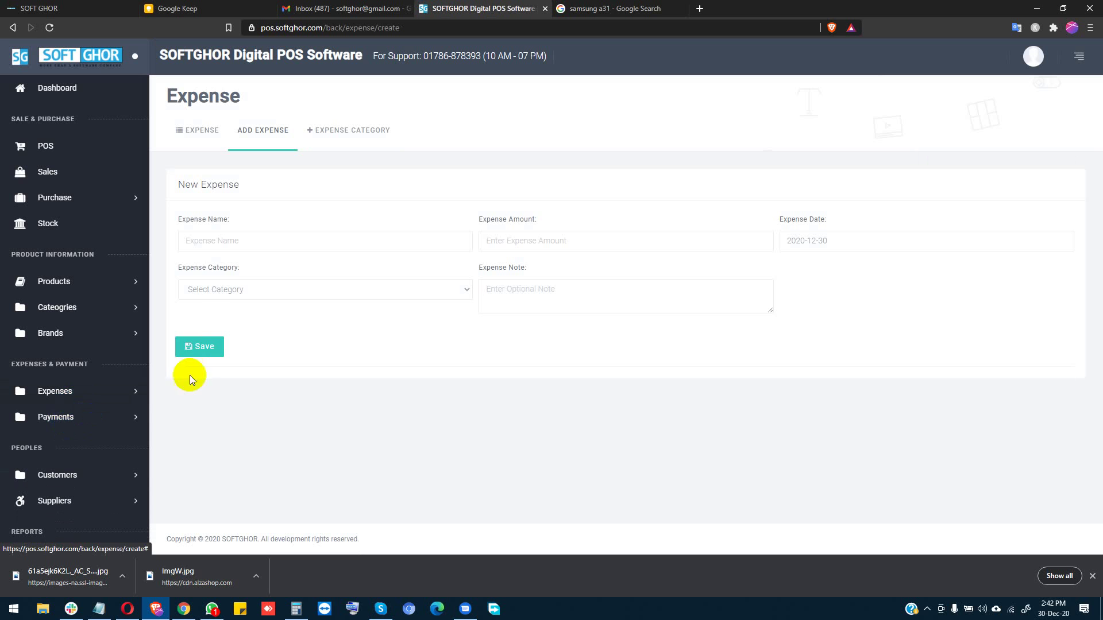
Step: Enter the expense name, amount 100 and category Transportation
{"action": "left_click", "coordinate": [216, 244]}
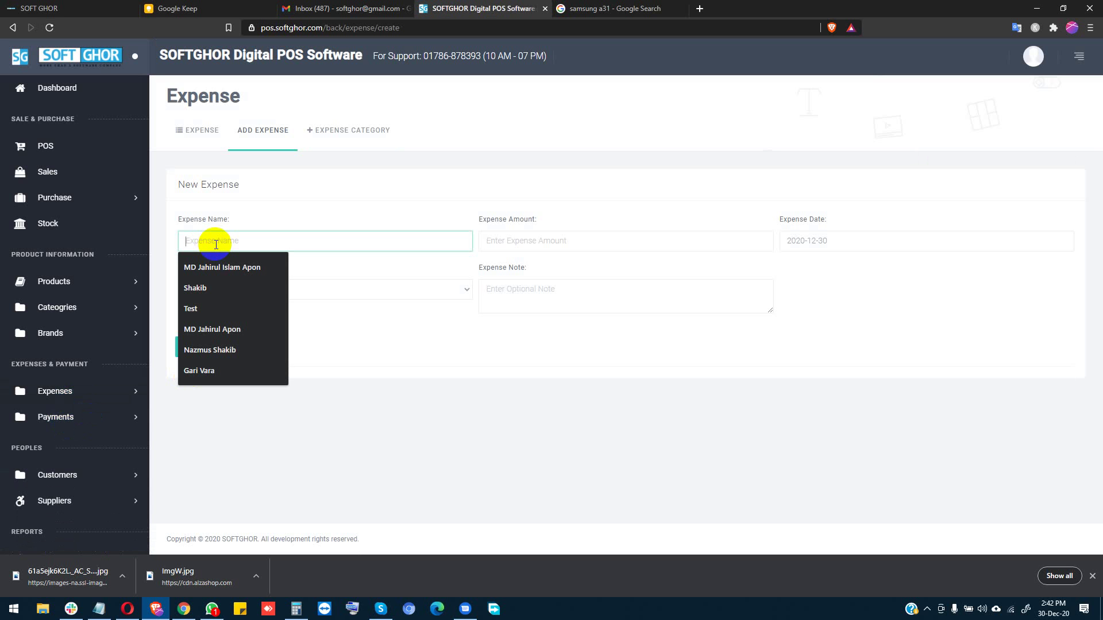
{"action": "type", "text": "Shakib"}
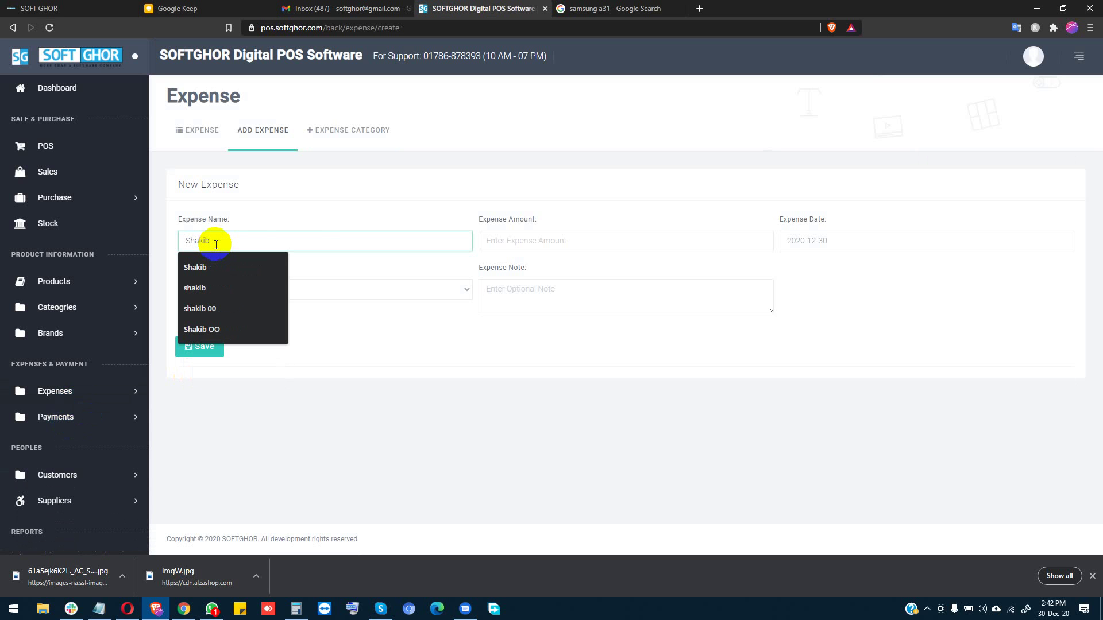
{"action": "left_click", "coordinate": [581, 244]}
{"action": "type", "text": "100"}
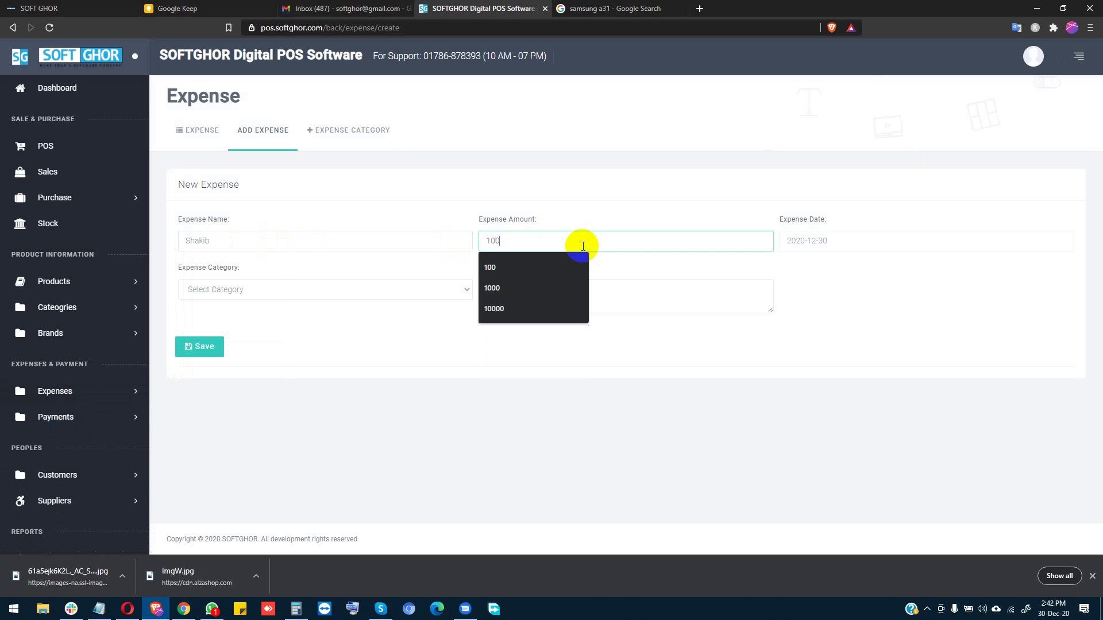
{"action": "left_click", "coordinate": [258, 287]}
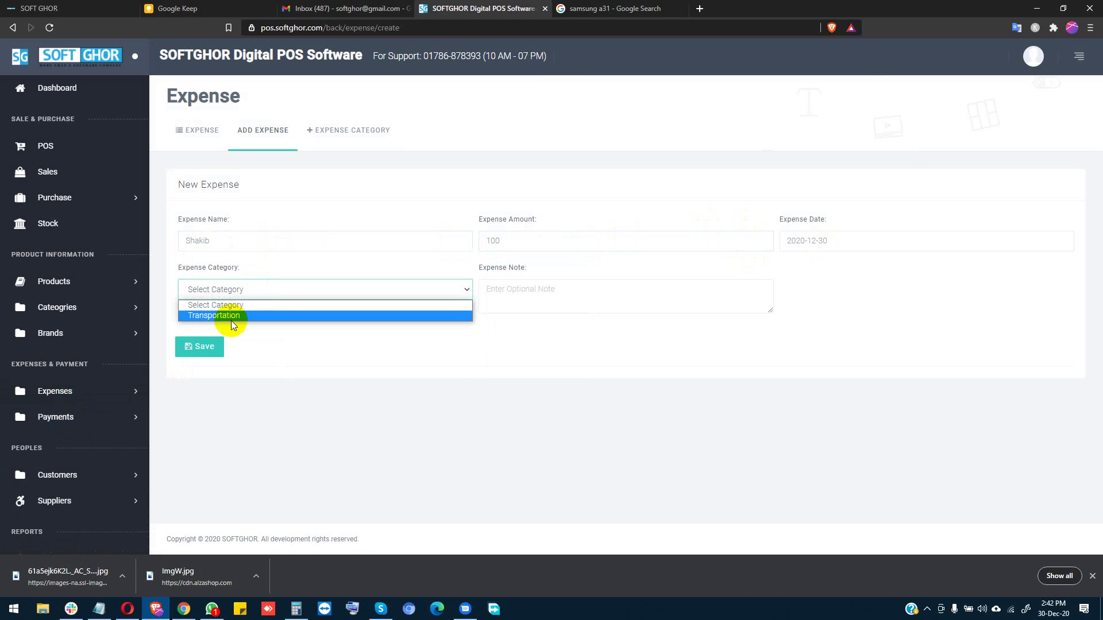
{"action": "left_click", "coordinate": [232, 321]}
{"action": "left_click", "coordinate": [240, 316]}
Step: Add note AA, save the expense, and return to the dashboard
{"action": "left_click", "coordinate": [530, 293]}
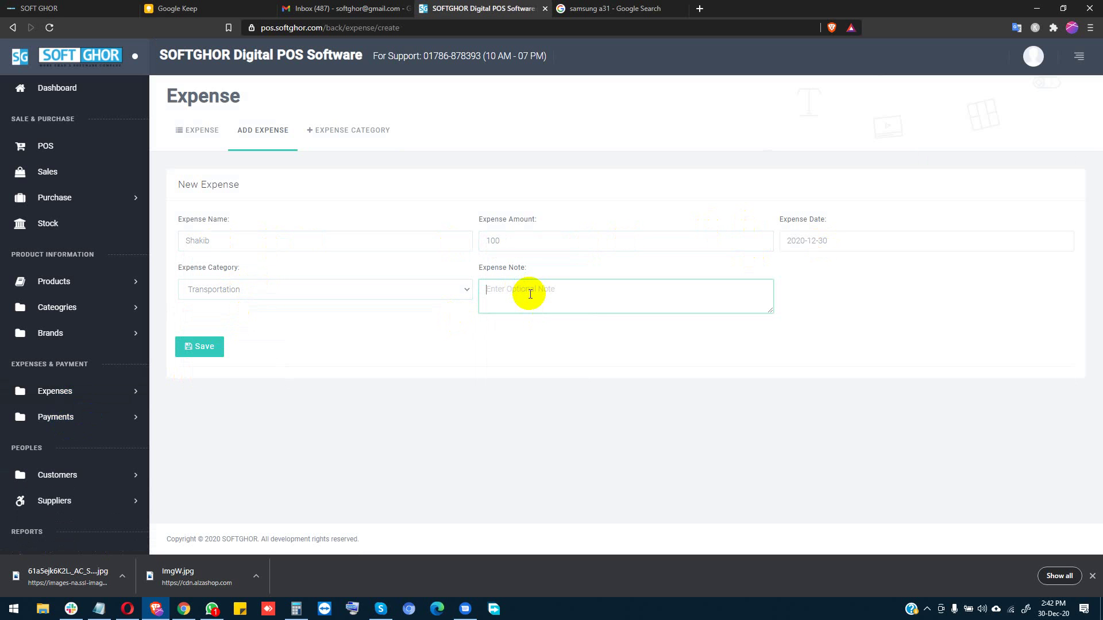
{"action": "type", "text": "AA"}
{"action": "left_click", "coordinate": [198, 348]}
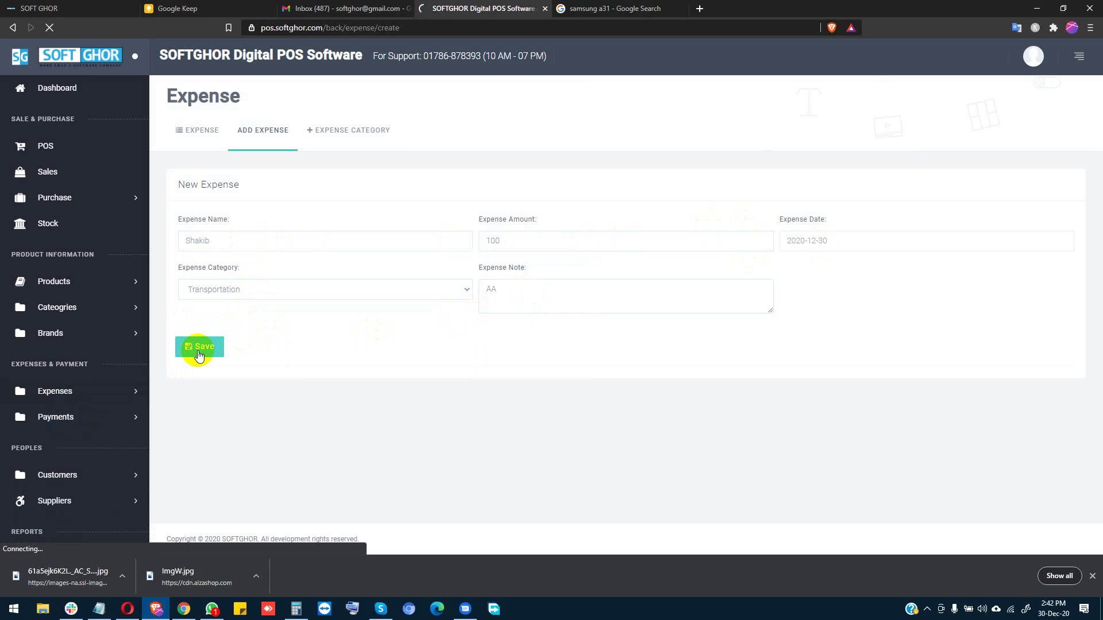
{"action": "left_click", "coordinate": [68, 90]}
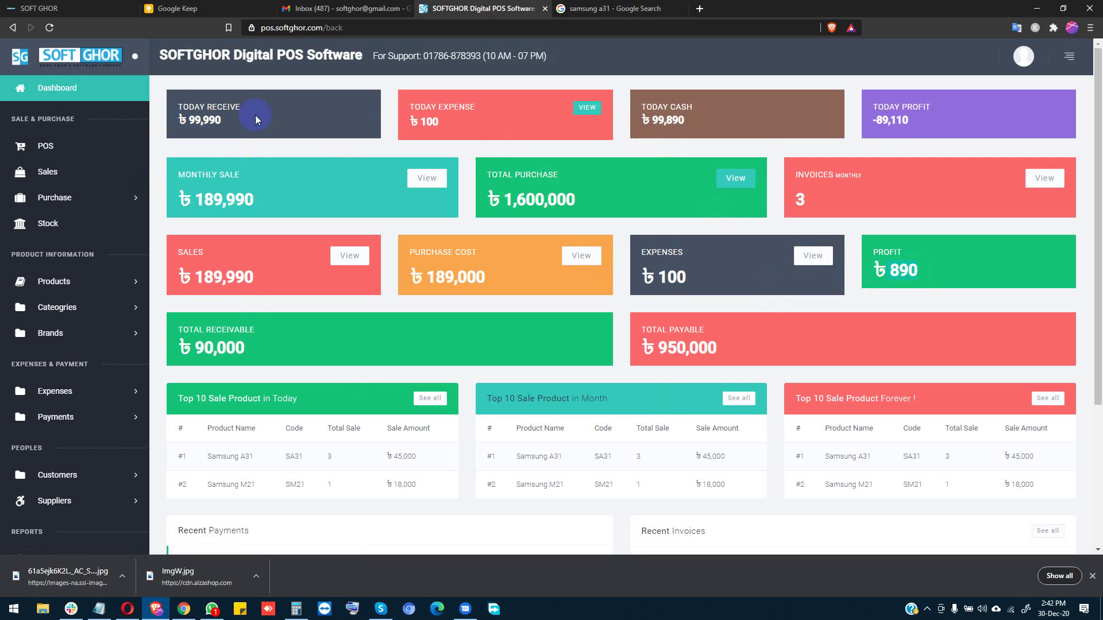
Step: View the POS Settings page, then open the POS sale screen with Samsung A31 and M21
{"action": "scroll", "coordinate": [131, 402], "scroll_direction": "down", "scroll_amount": 3}
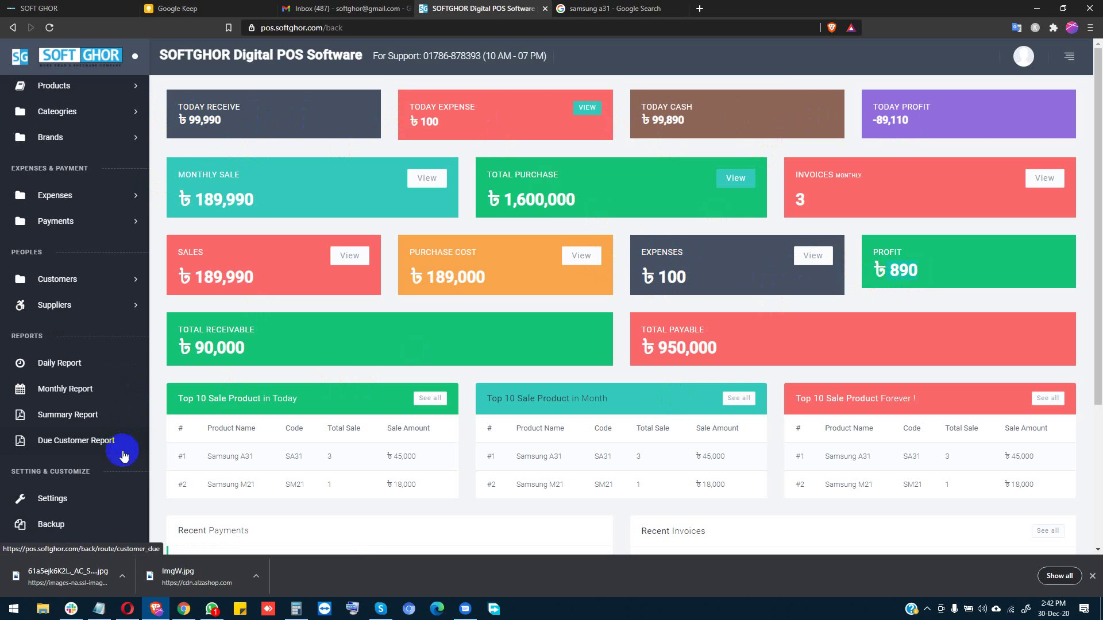
{"action": "left_click", "coordinate": [54, 505]}
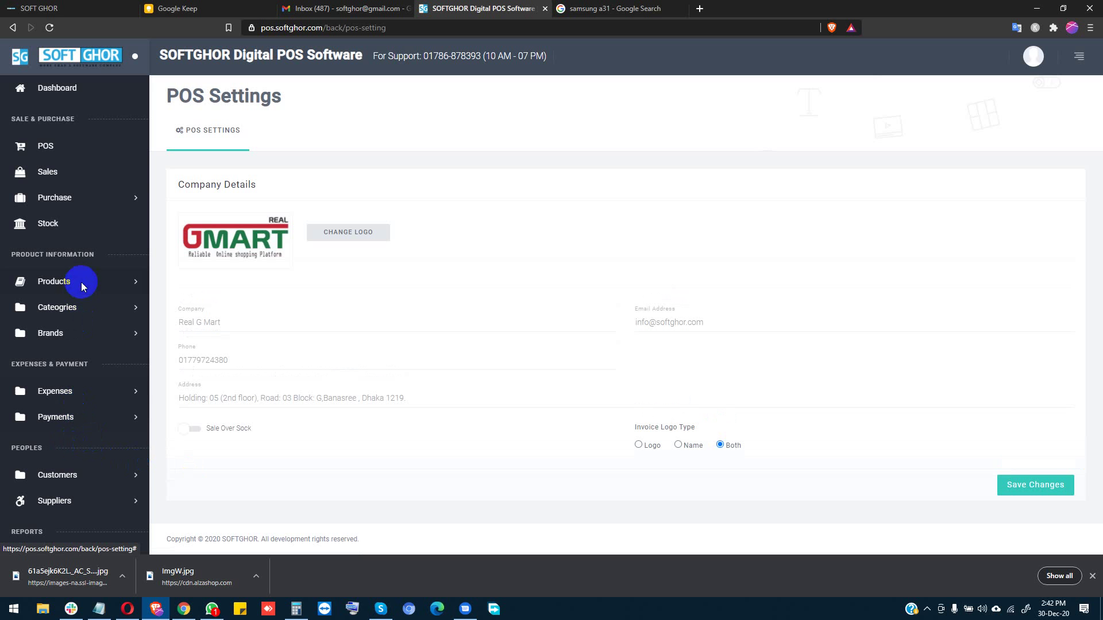
{"action": "left_click", "coordinate": [67, 147]}
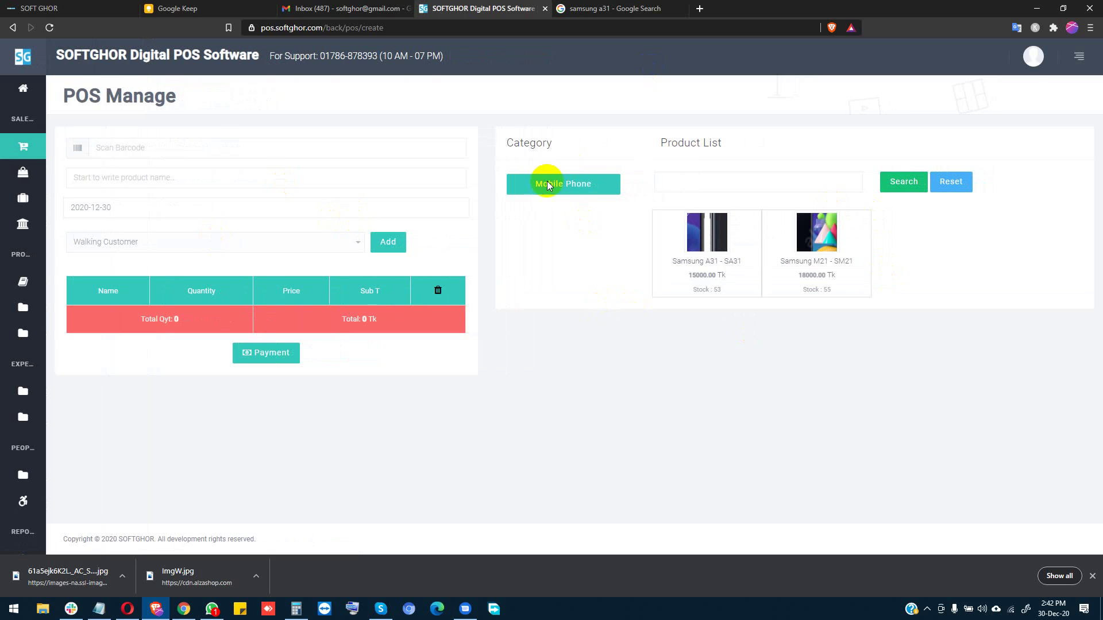
Step: Expand the collapsed sidebar and open the Sale list of three bills
{"action": "left_click", "coordinate": [10, 232]}
{"action": "left_click", "coordinate": [66, 197]}
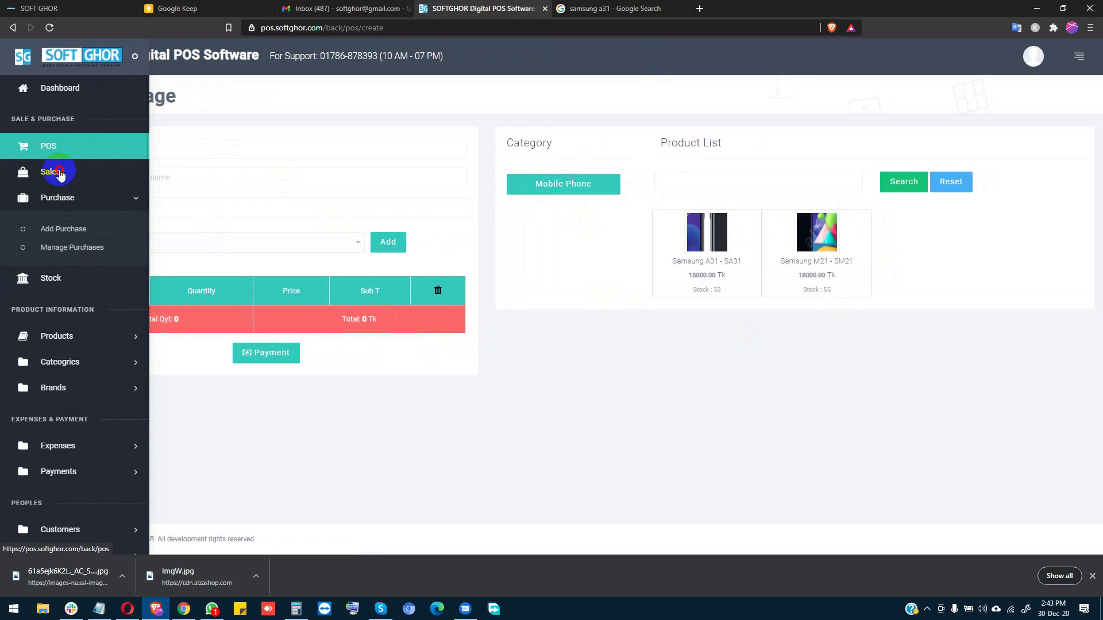
{"action": "left_click", "coordinate": [58, 173]}
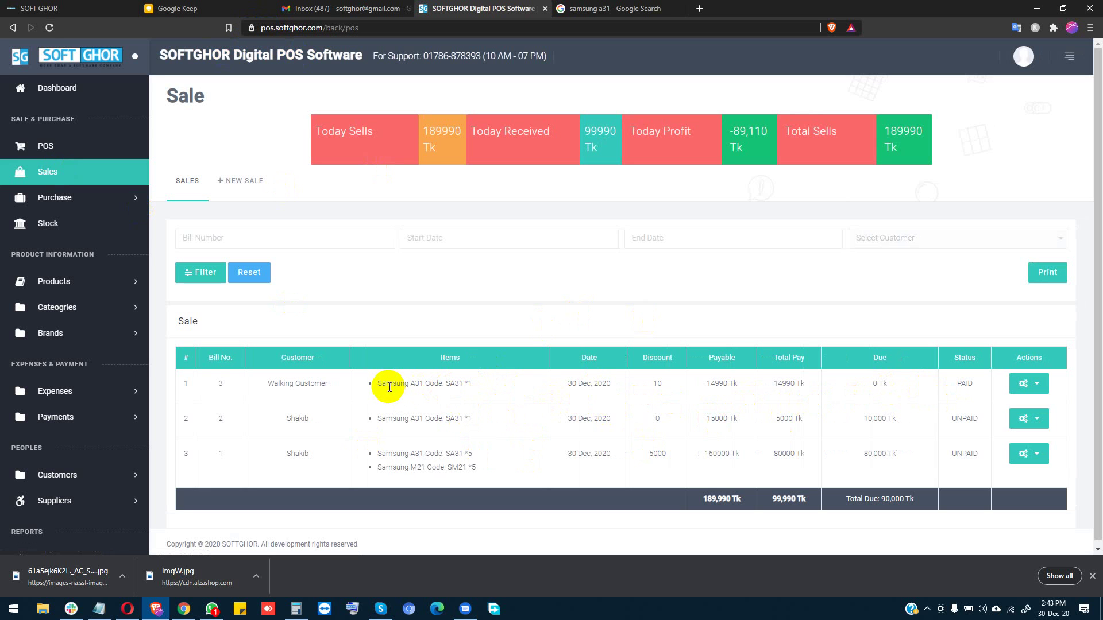
Step: Select the first bill's item text and expand the Purchase, Product and Category sidebar sections
{"action": "left_click_drag", "start_coordinate": [377, 384], "coordinate": [451, 386]}
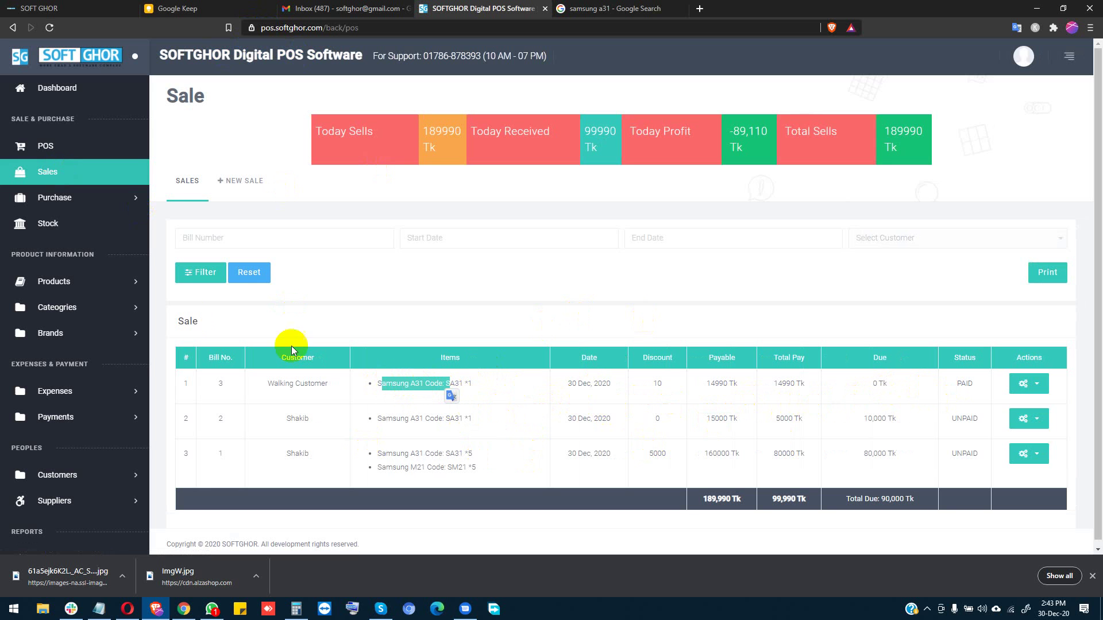
{"action": "left_click", "coordinate": [83, 208]}
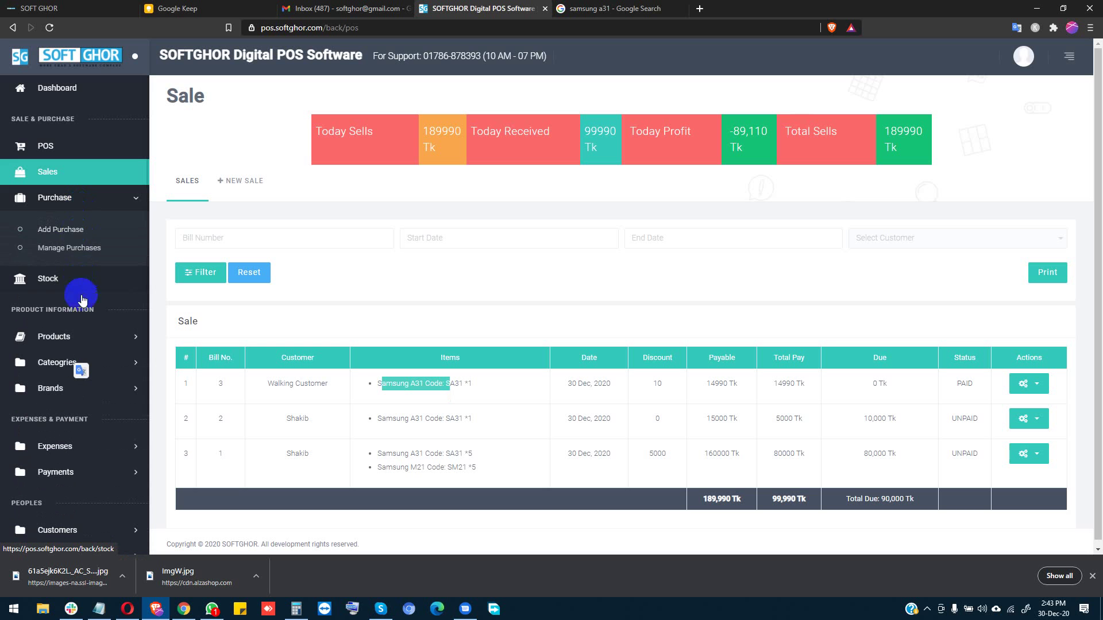
{"action": "left_click", "coordinate": [80, 339]}
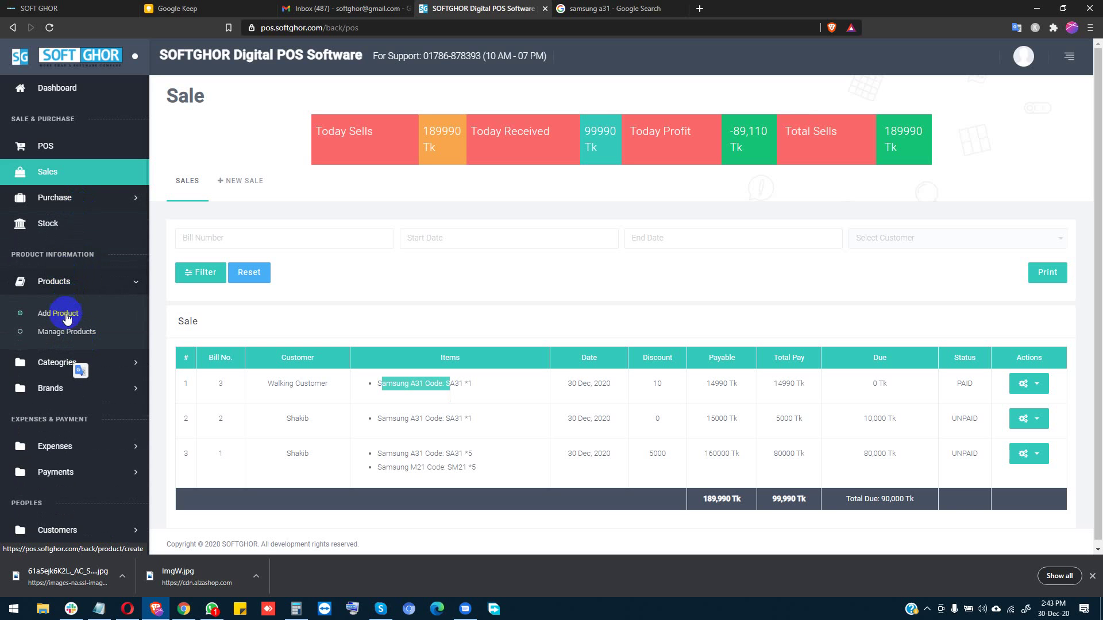
{"action": "left_click", "coordinate": [69, 332]}
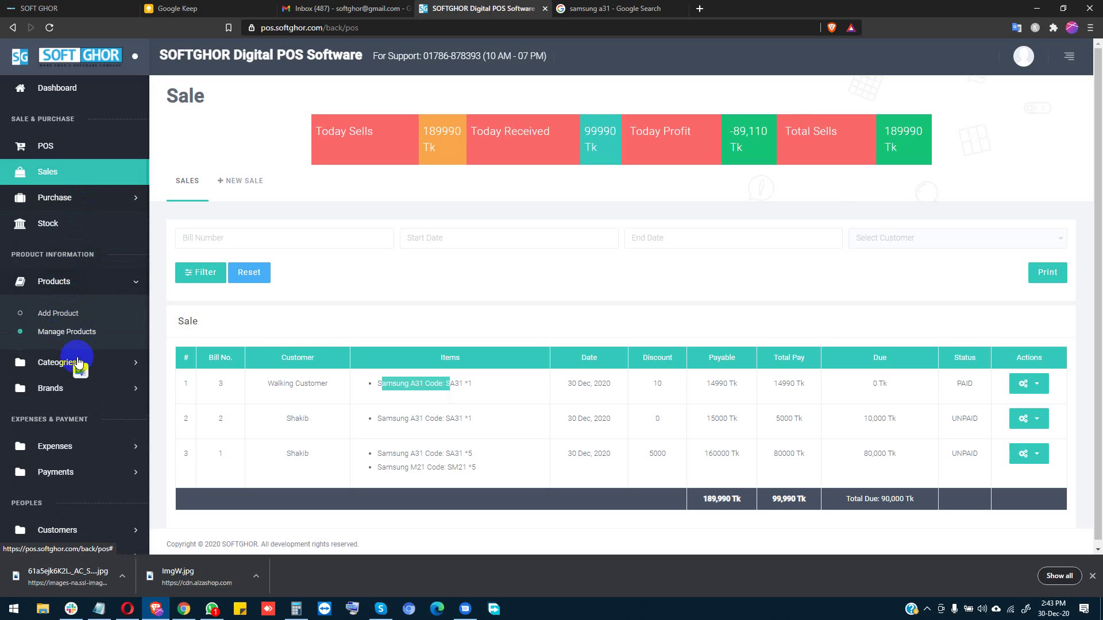
{"action": "left_click", "coordinate": [40, 368]}
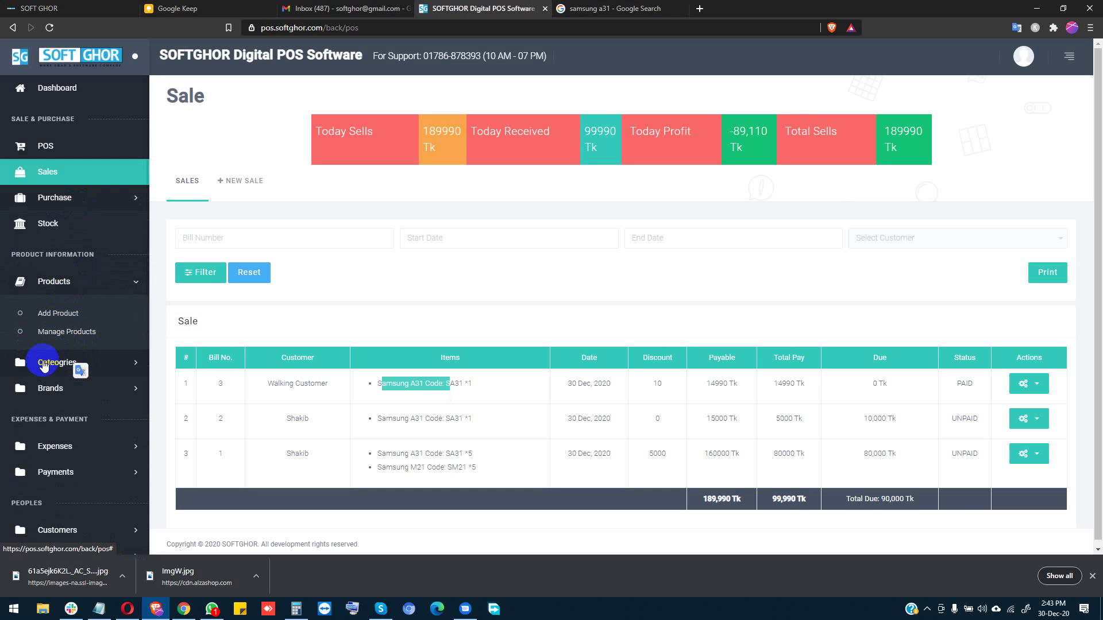
{"action": "left_click", "coordinate": [41, 367]}
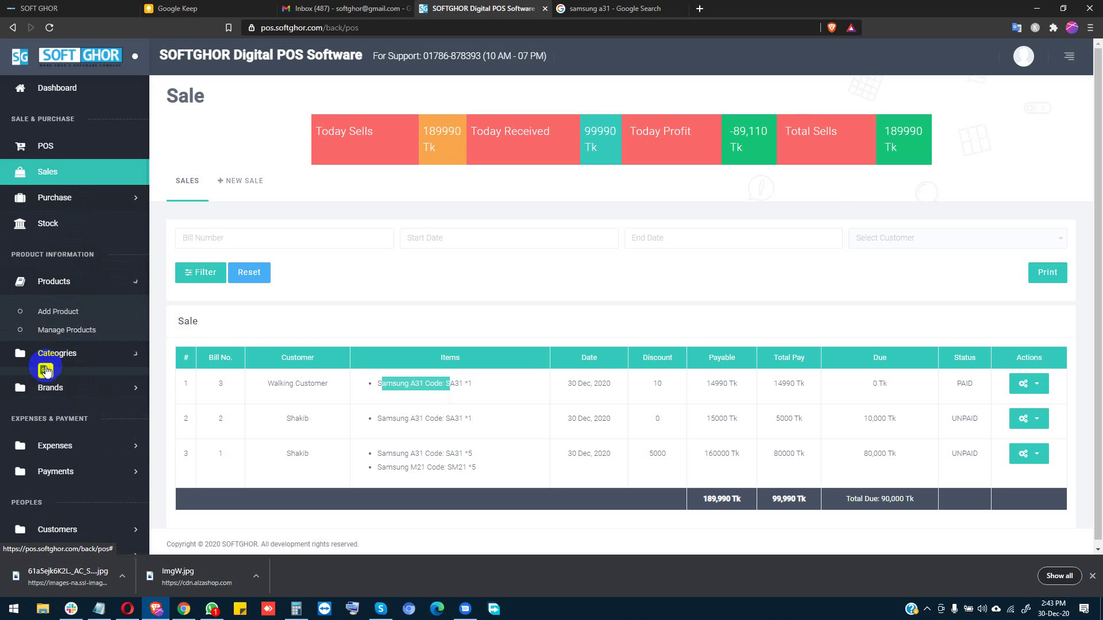
{"action": "scroll", "coordinate": [63, 413], "scroll_direction": "down", "scroll_amount": 1}
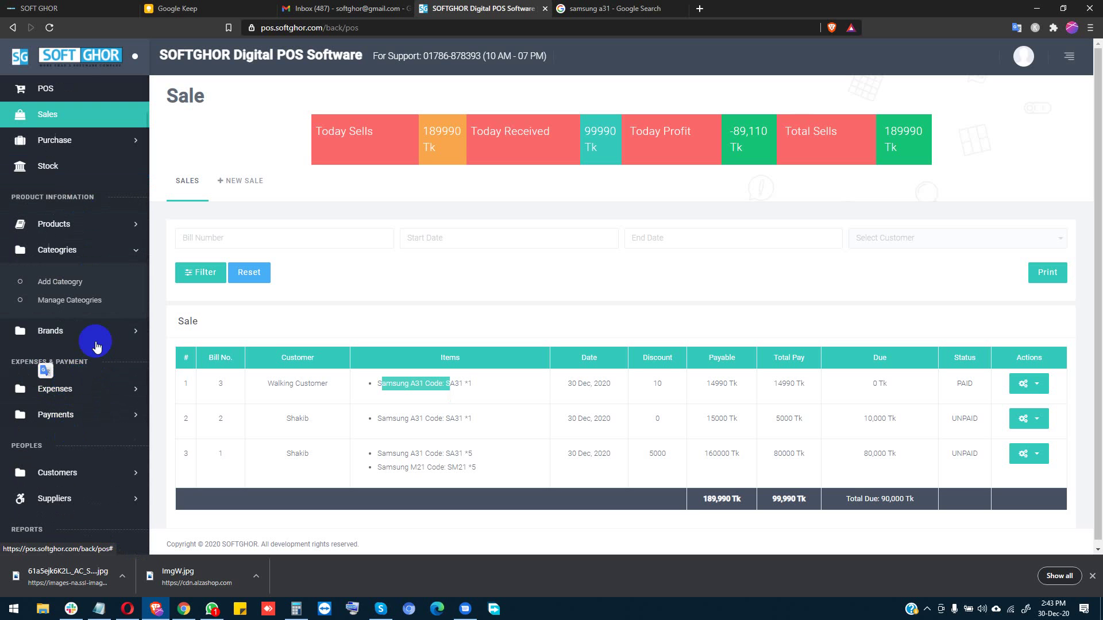
Step: Expand the Expense, Payment, Customer and Supplier sections and open the Customer Due Report
{"action": "left_click", "coordinate": [57, 389]}
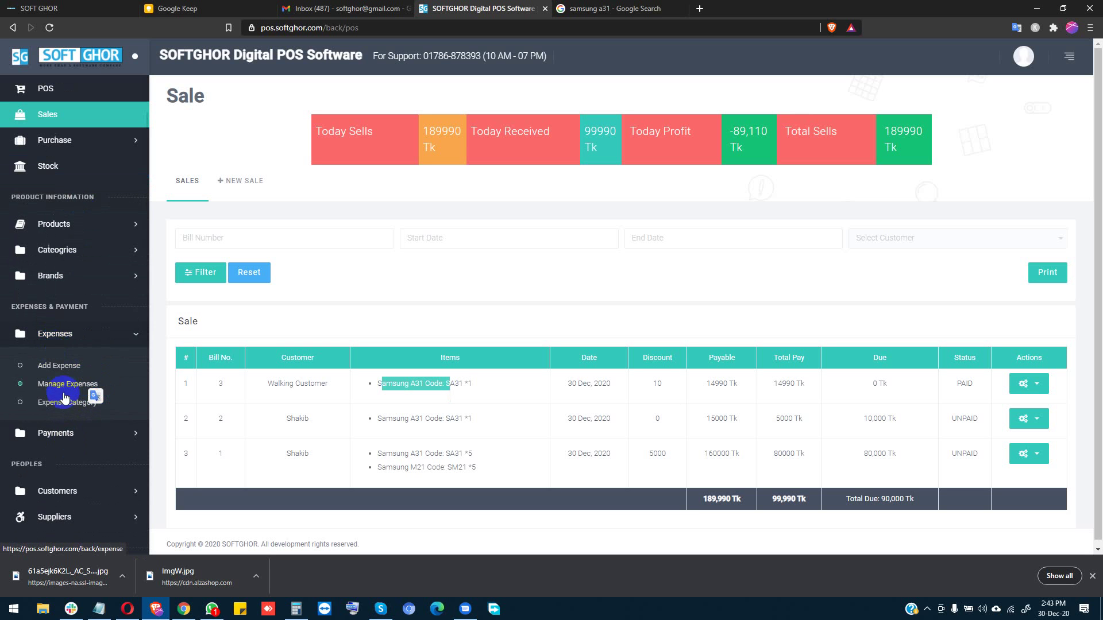
{"action": "left_click", "coordinate": [70, 433]}
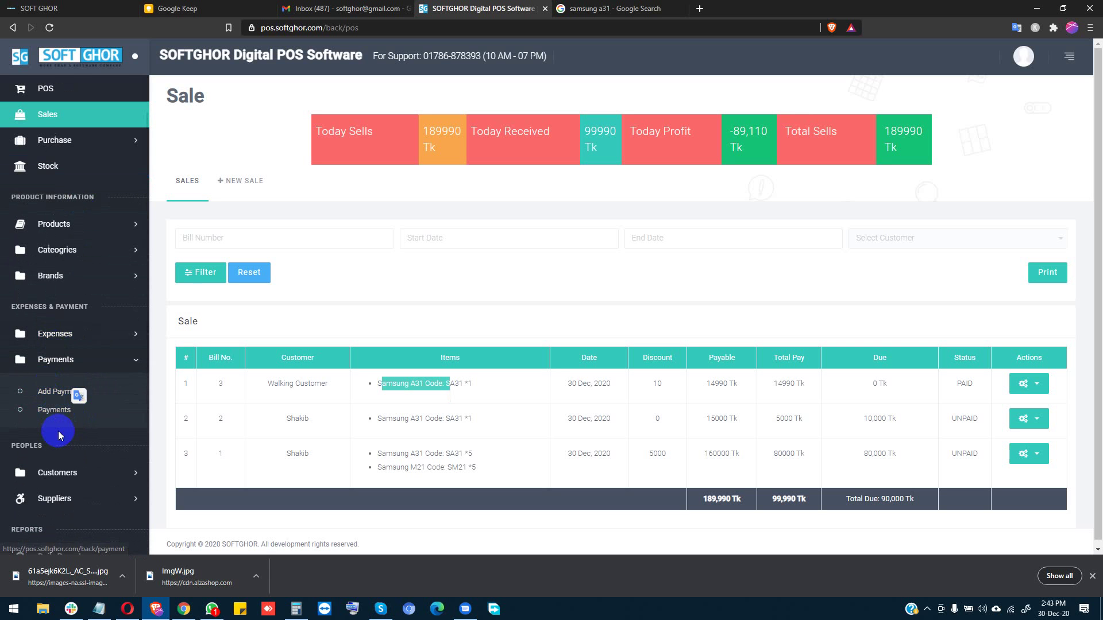
{"action": "scroll", "coordinate": [81, 486], "scroll_direction": "down", "scroll_amount": 1}
{"action": "left_click", "coordinate": [79, 426]}
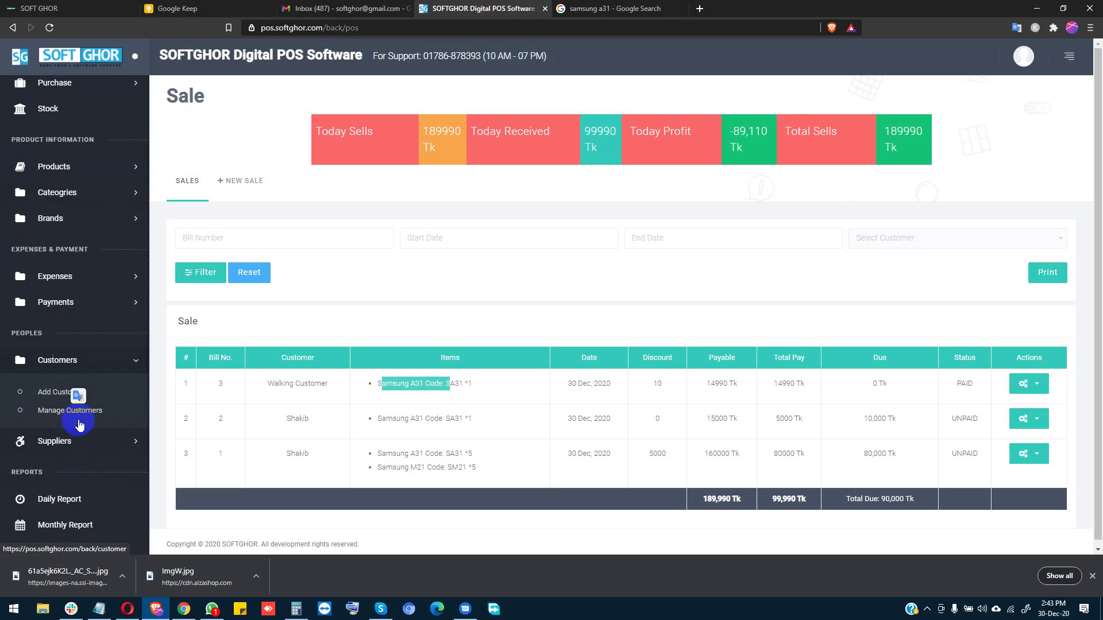
{"action": "left_click", "coordinate": [81, 444]}
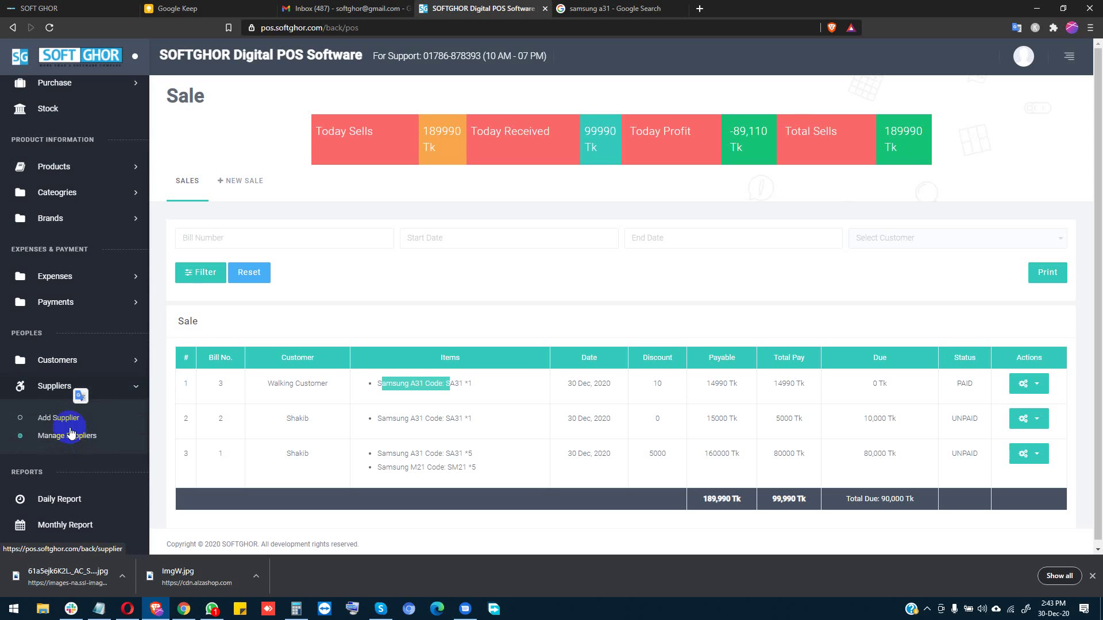
{"action": "left_click", "coordinate": [80, 440]}
{"action": "scroll", "coordinate": [80, 440], "scroll_direction": "down", "scroll_amount": 2}
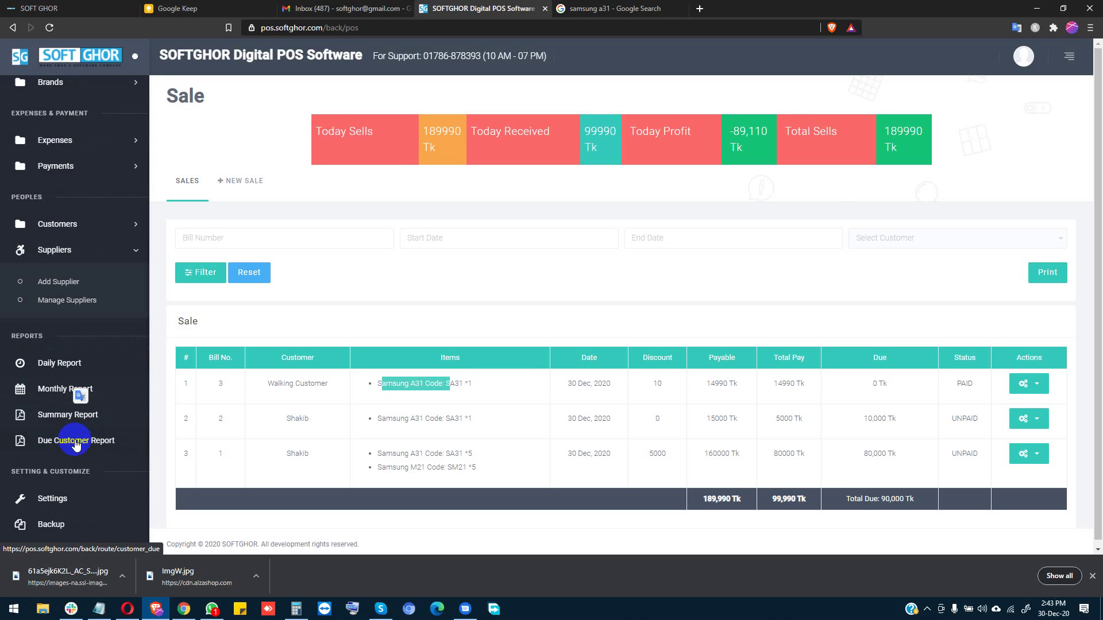
{"action": "left_click", "coordinate": [52, 445]}
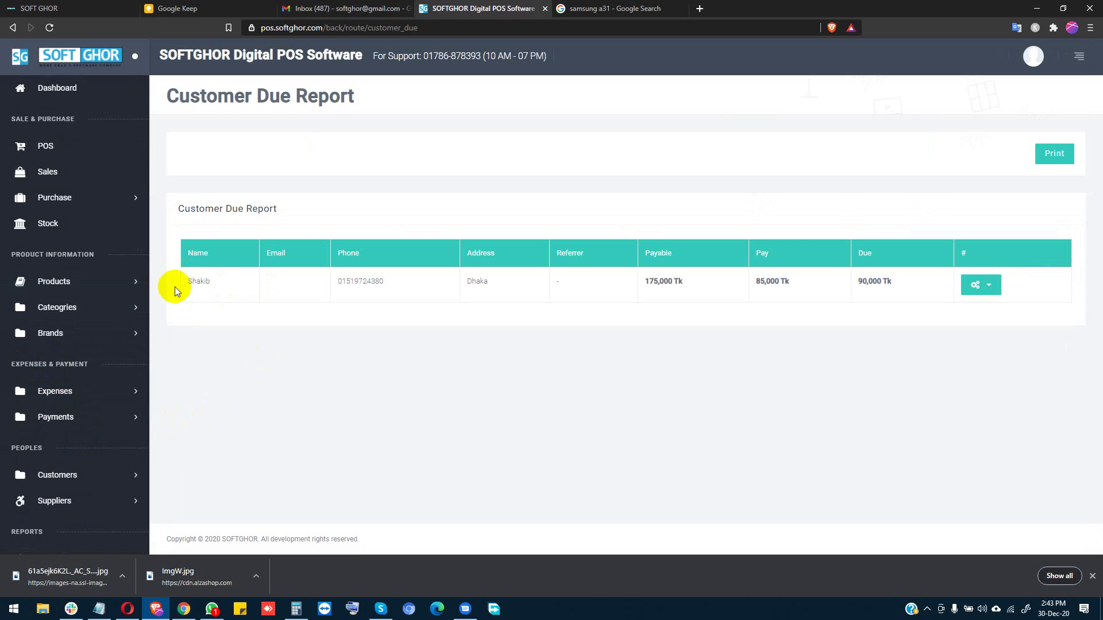
Step: Return to the dashboard showing 90,000 receivable, 950,000 payable and 890 profit
{"action": "left_click", "coordinate": [55, 88]}
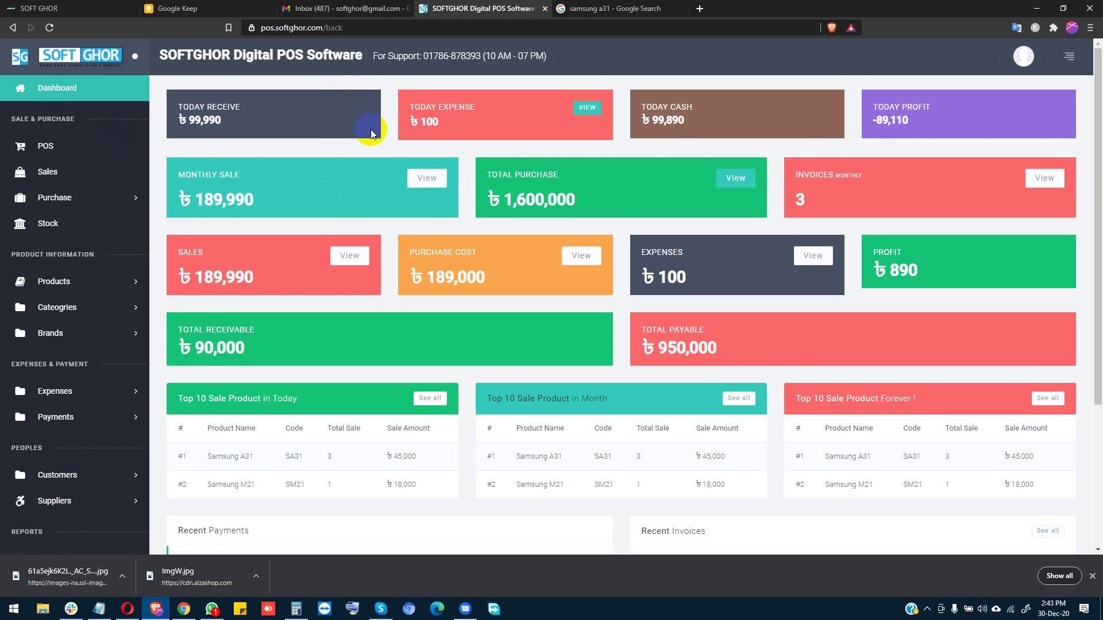
Step: Open a new browser tab with 'pos' typed, then return to the POS tab's account menu
{"action": "left_click", "coordinate": [699, 9]}
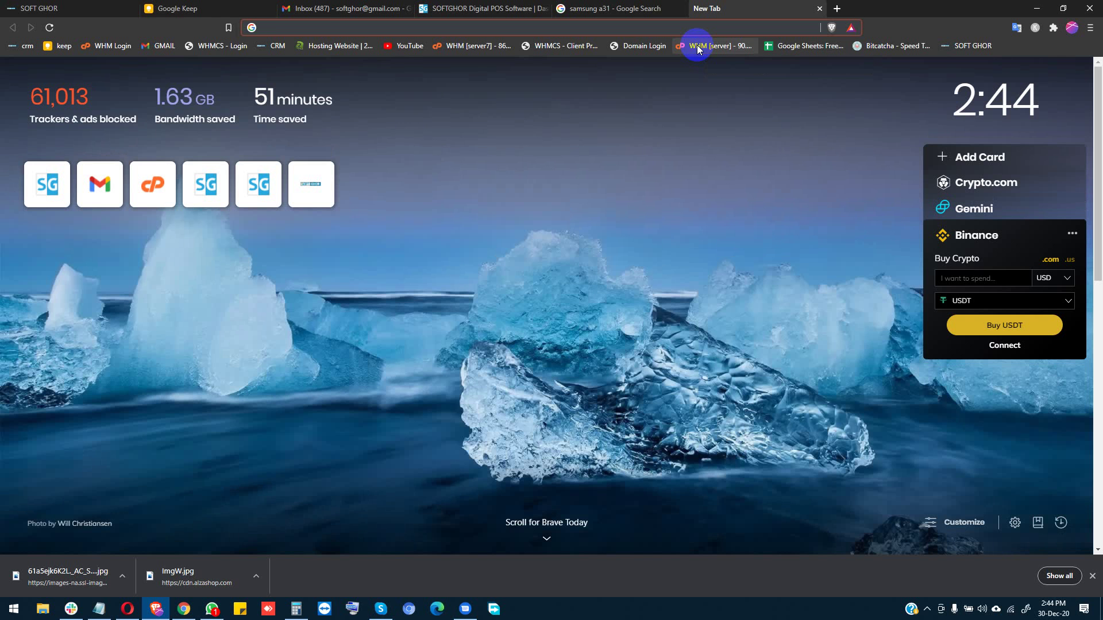
{"action": "type", "text": "pos"}
{"action": "left_click", "coordinate": [450, 5]}
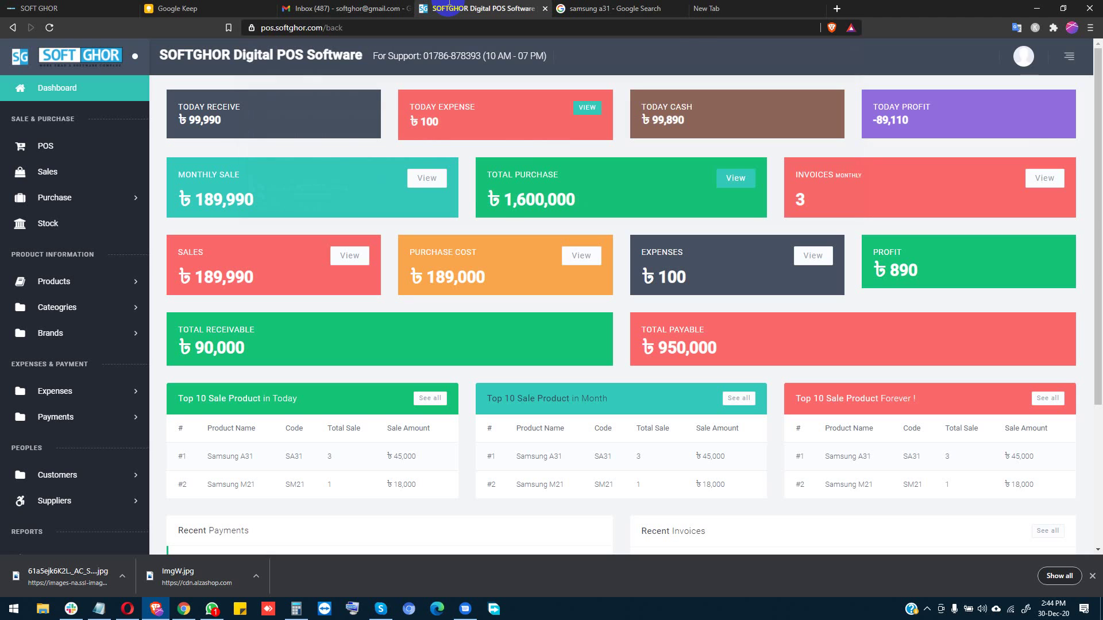
{"action": "left_click", "coordinate": [1023, 56]}
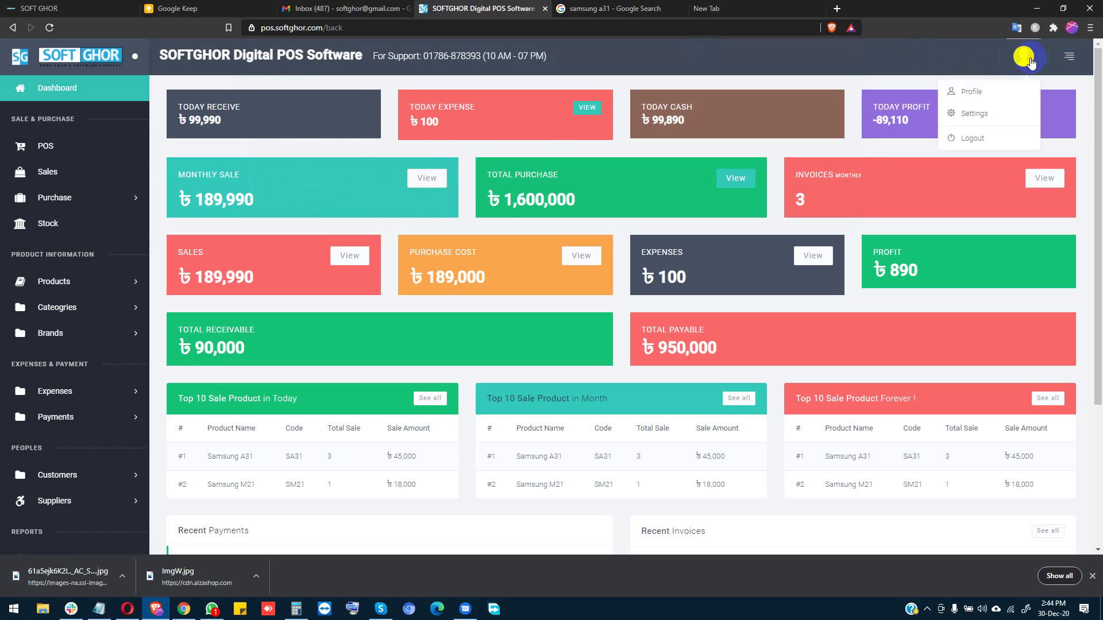
Step: View the profile and select its email field, then log out of the admin account
{"action": "left_click", "coordinate": [958, 87]}
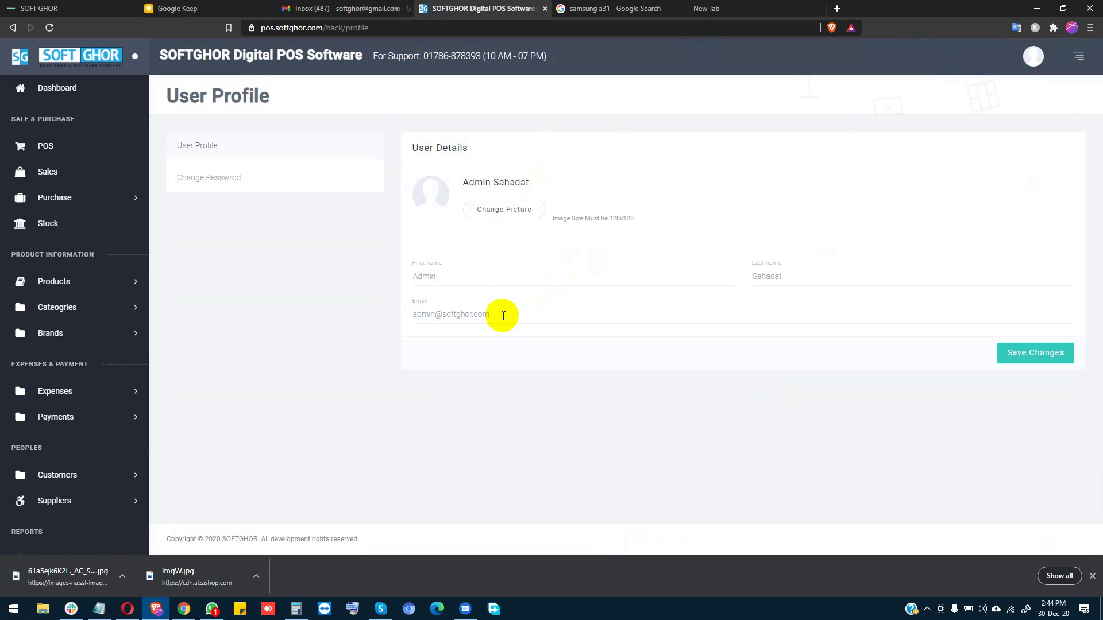
{"action": "left_click", "coordinate": [503, 315]}
{"action": "key", "text": "ctrl+a"}
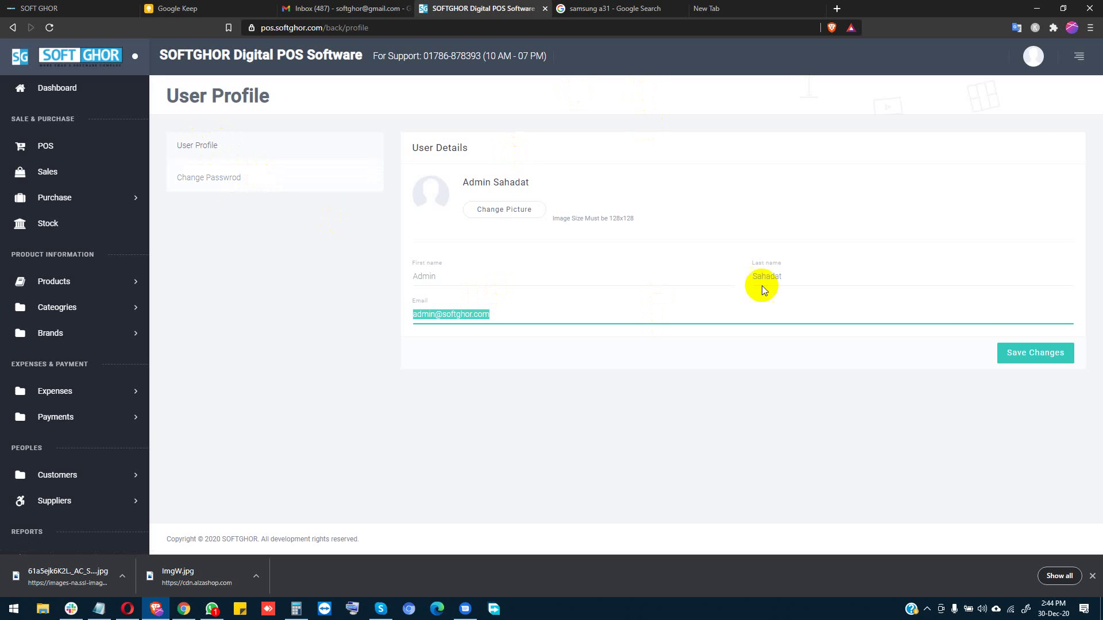
{"action": "left_click", "coordinate": [1033, 56]}
{"action": "left_click", "coordinate": [992, 143]}
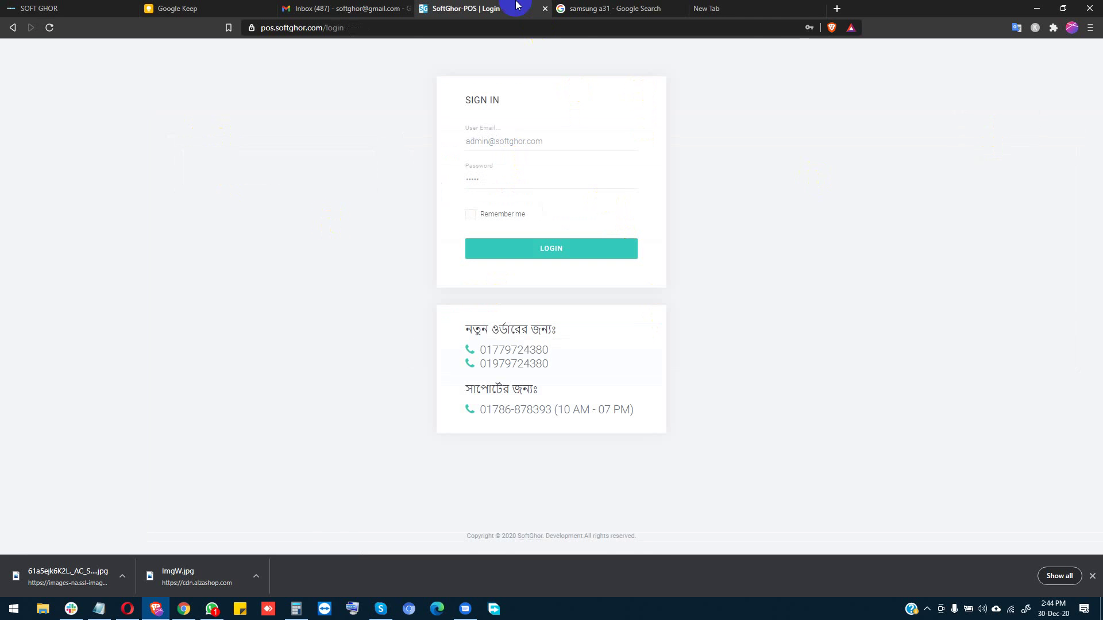
Step: Close the three extra tabs and load pos.softghor.com in a fresh tab
{"action": "middle_click", "coordinate": [487, 7]}
{"action": "middle_click", "coordinate": [486, 7]}
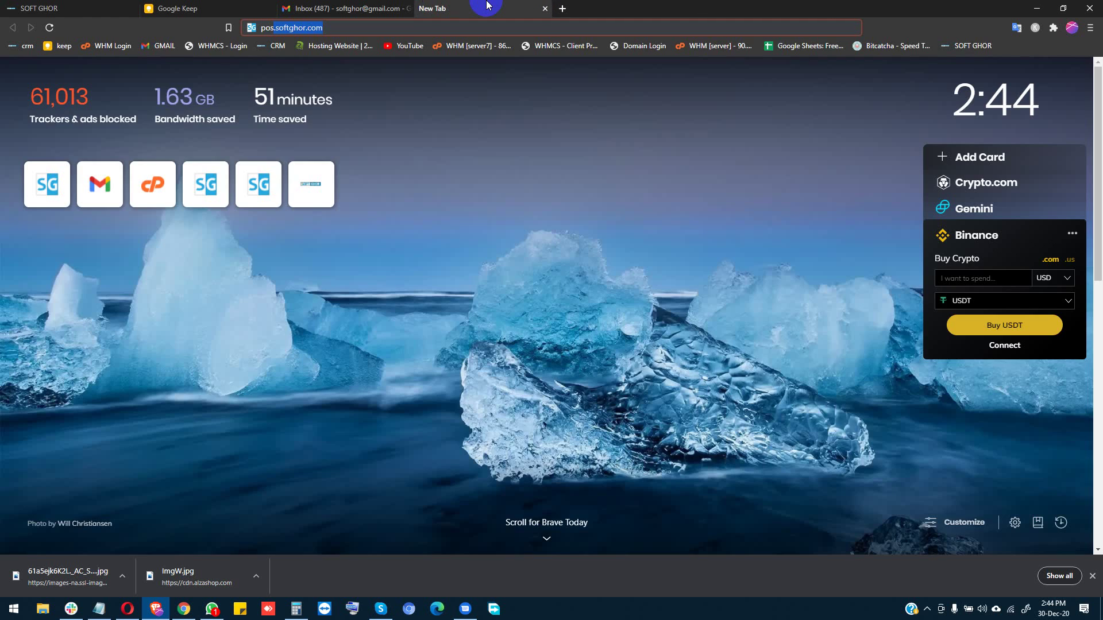
{"action": "middle_click", "coordinate": [487, 6]}
{"action": "left_click", "coordinate": [428, 8]}
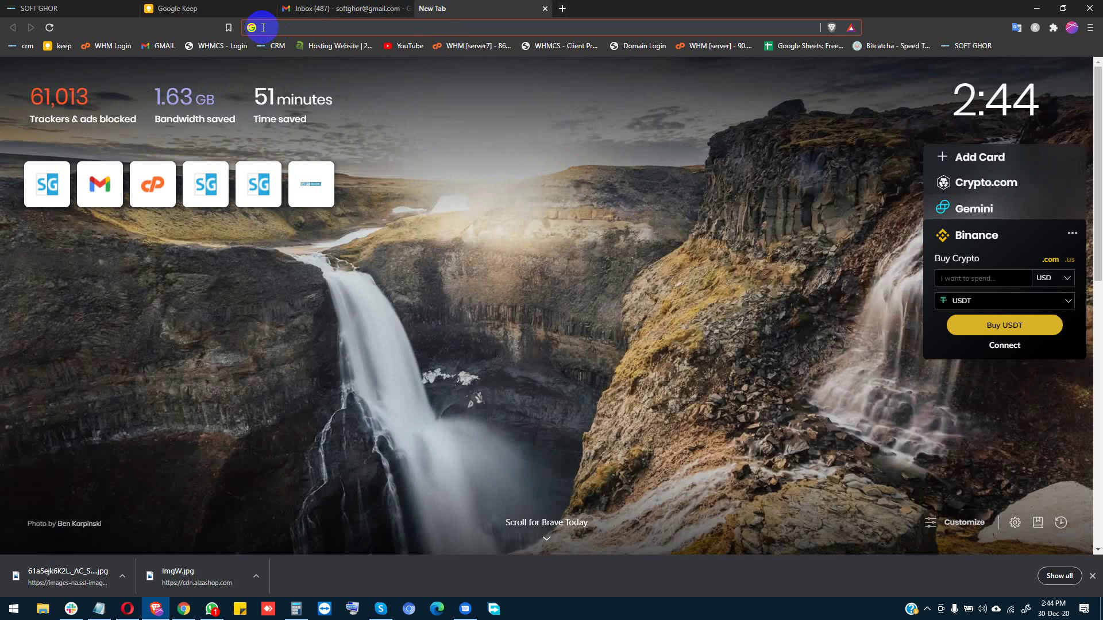
{"action": "type", "text": "pos"}
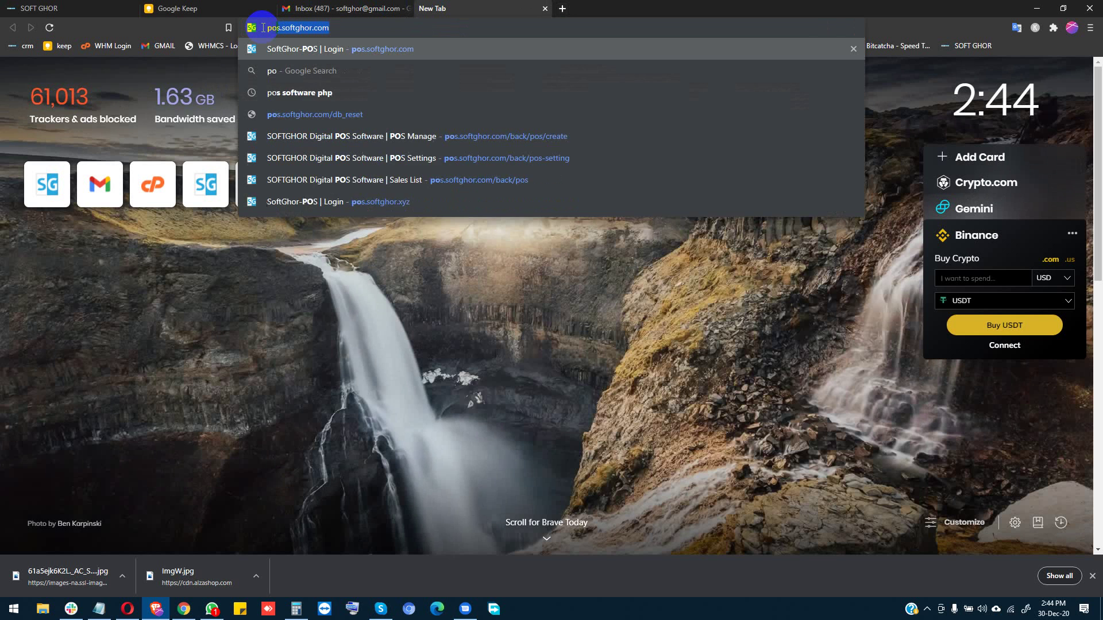
{"action": "type", "text": ".so"}
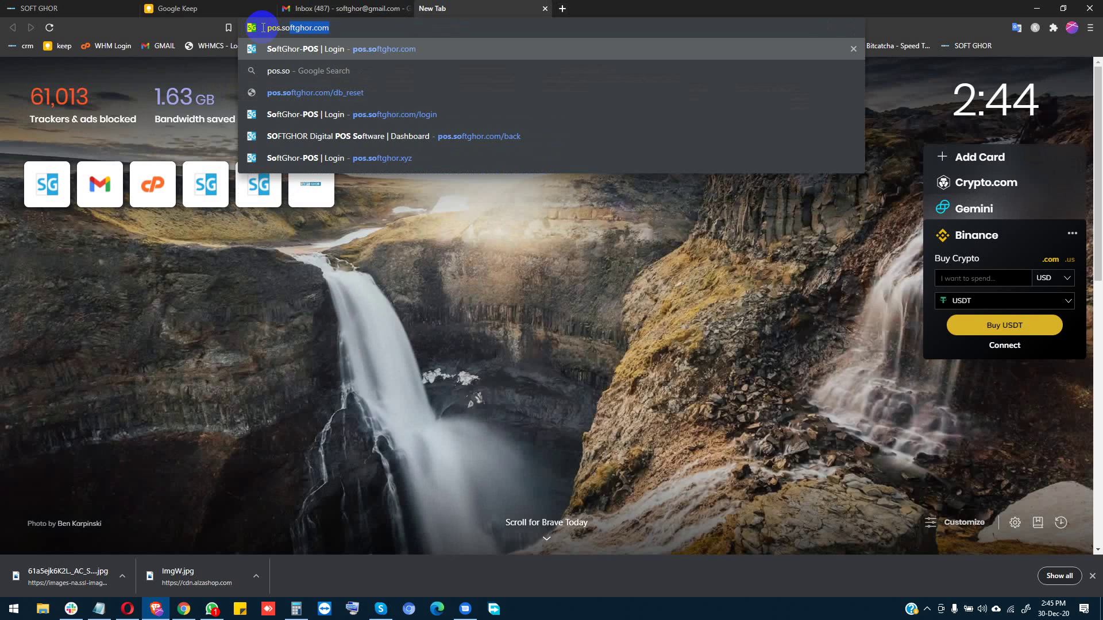
{"action": "type", "text": "ftghor.com"}
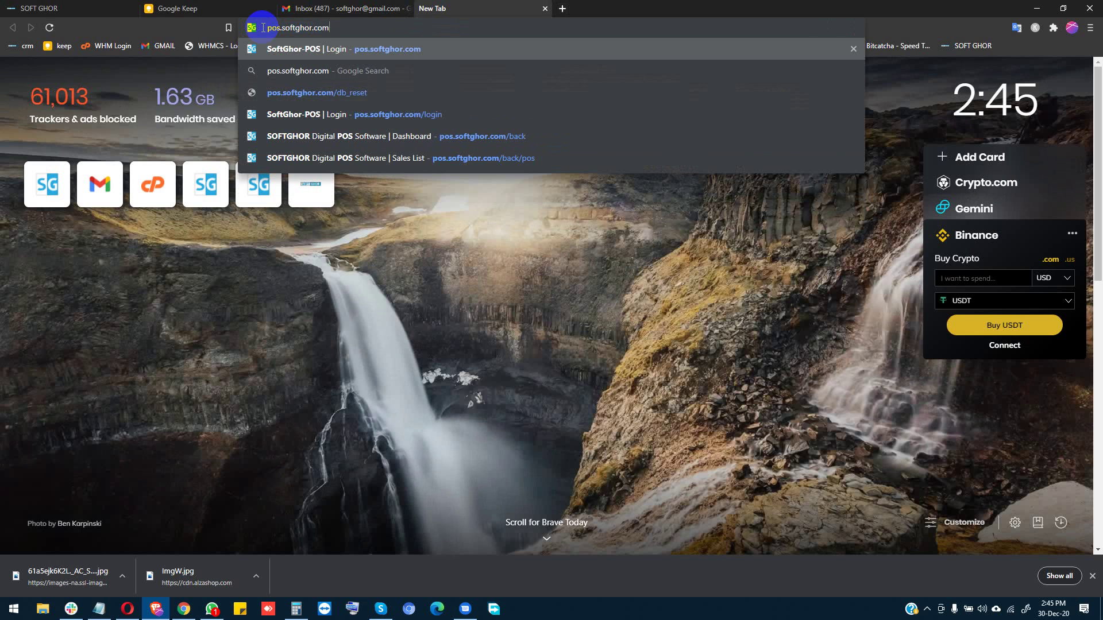
{"action": "key", "text": "Return"}
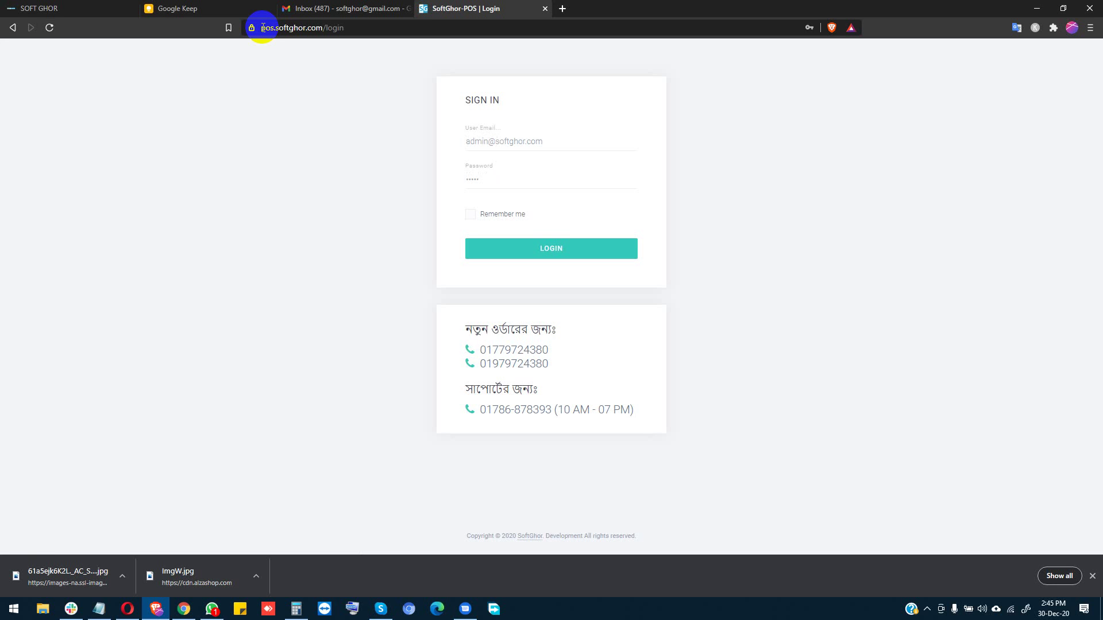
Step: Sign back in and highlight just the support phone number in the header
{"action": "left_click", "coordinate": [548, 256]}
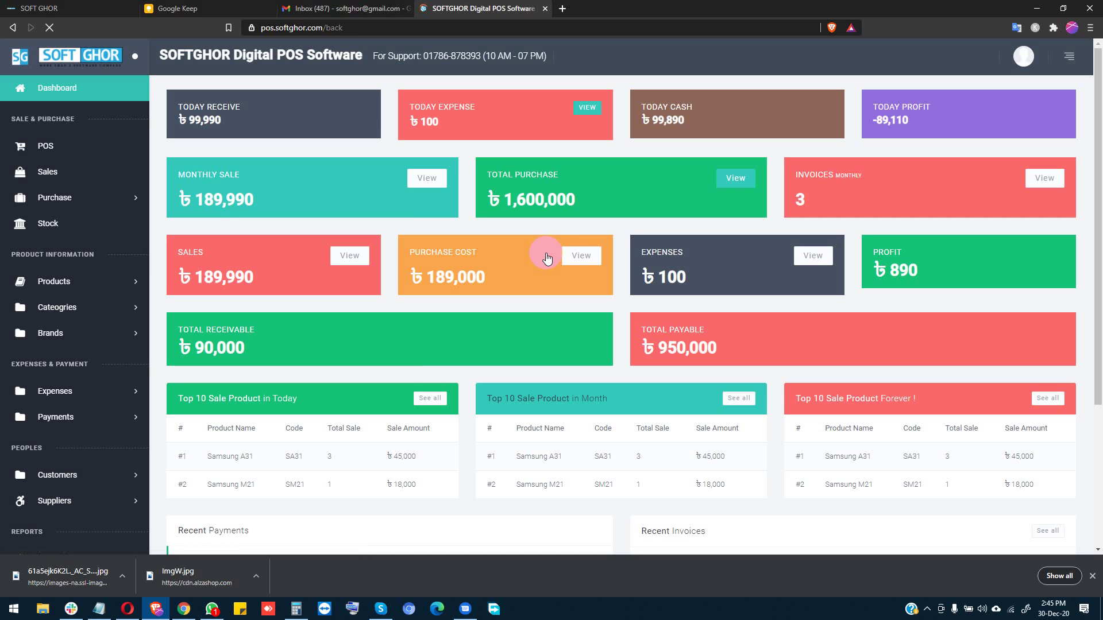
{"action": "scroll", "coordinate": [69, 344], "scroll_direction": "down", "scroll_amount": 3}
{"action": "scroll", "coordinate": [44, 423], "scroll_direction": "up", "scroll_amount": 3}
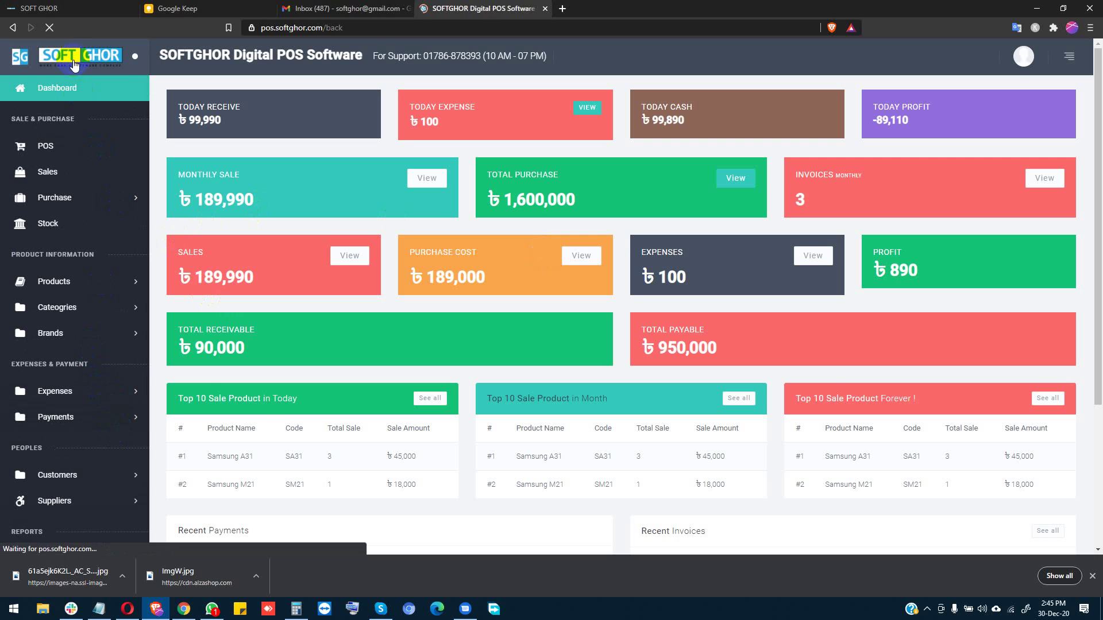
{"action": "left_click_drag", "start_coordinate": [378, 56], "coordinate": [557, 56]}
{"action": "left_click", "coordinate": [556, 56]}
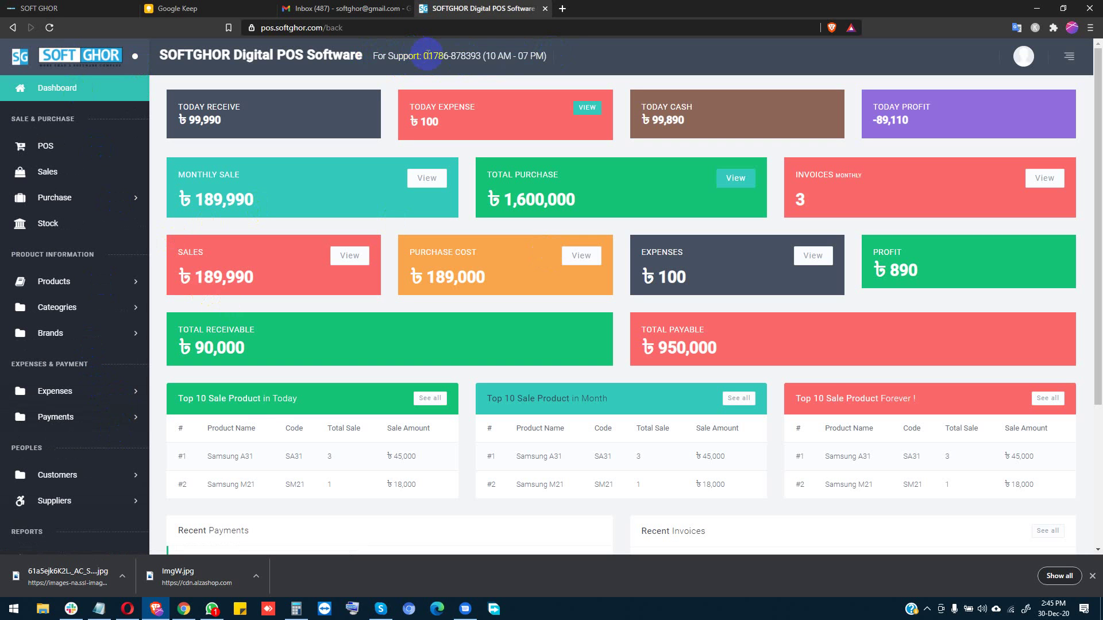
{"action": "left_click_drag", "start_coordinate": [423, 56], "coordinate": [481, 58]}
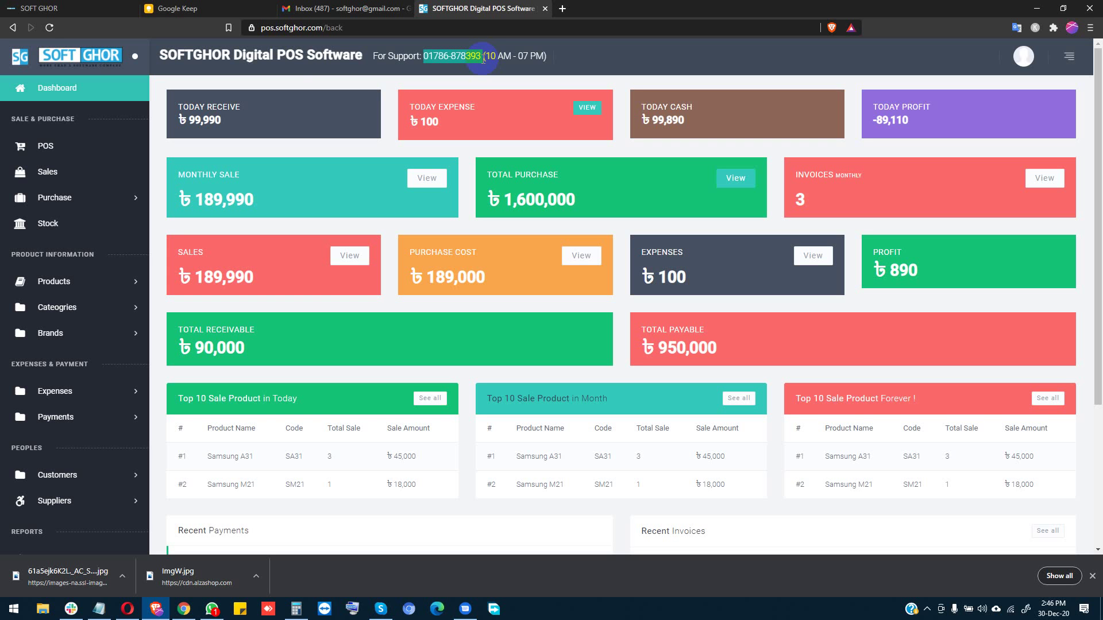
Step: Close the downloads bar, review recent payments and invoices, and open the account menu
{"action": "left_click", "coordinate": [1092, 576]}
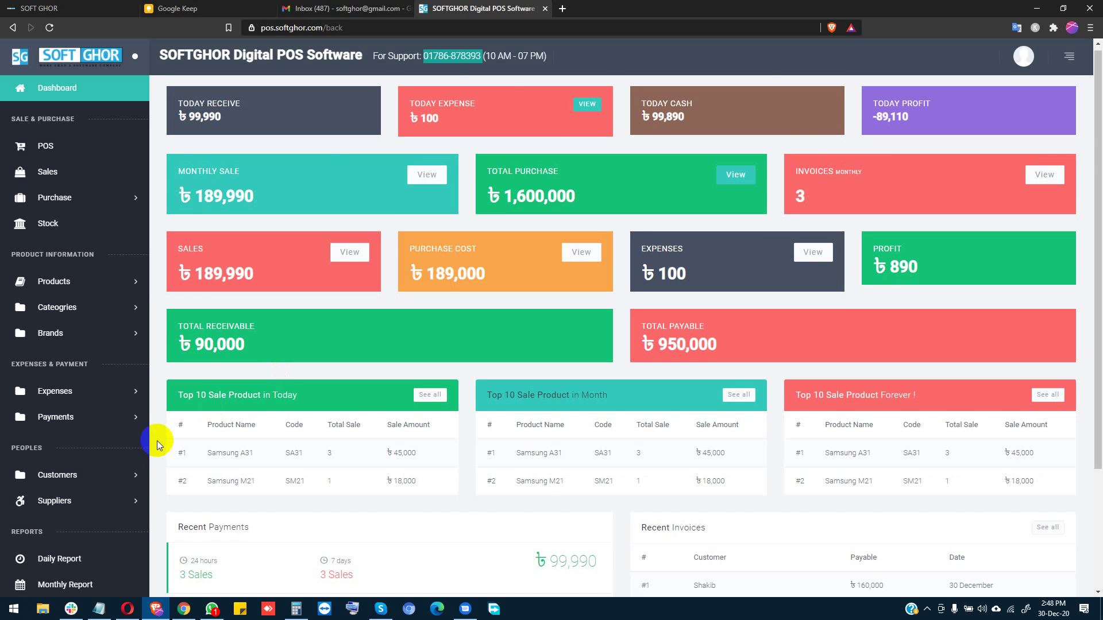
{"action": "scroll", "coordinate": [132, 476], "scroll_direction": "down", "scroll_amount": 3}
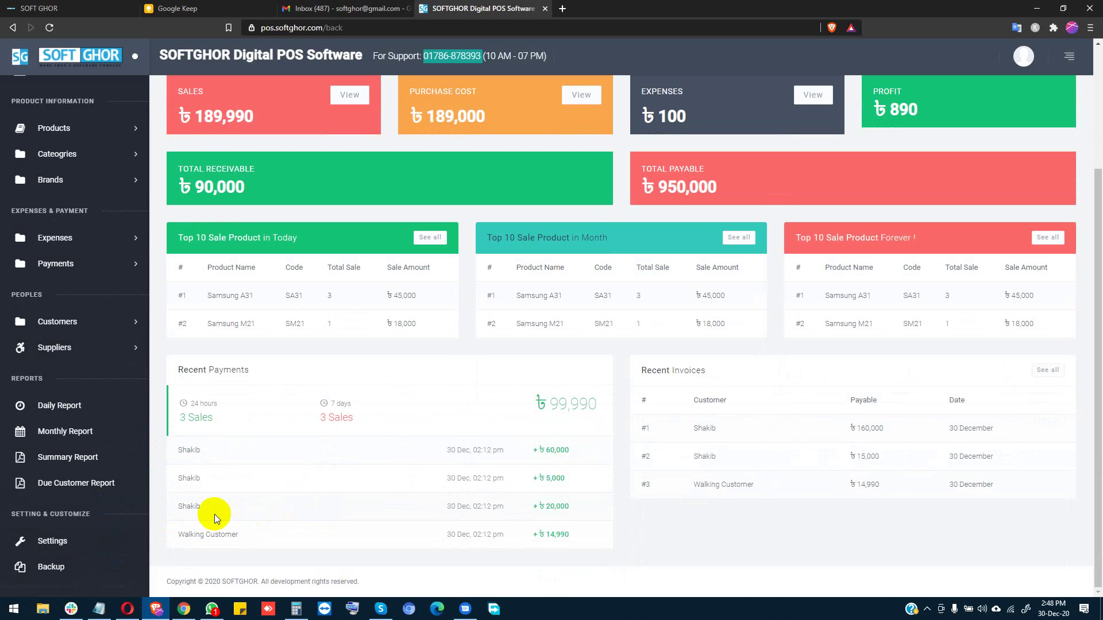
{"action": "scroll", "coordinate": [188, 387], "scroll_direction": "up", "scroll_amount": 1}
{"action": "scroll", "coordinate": [188, 391], "scroll_direction": "up", "scroll_amount": 3}
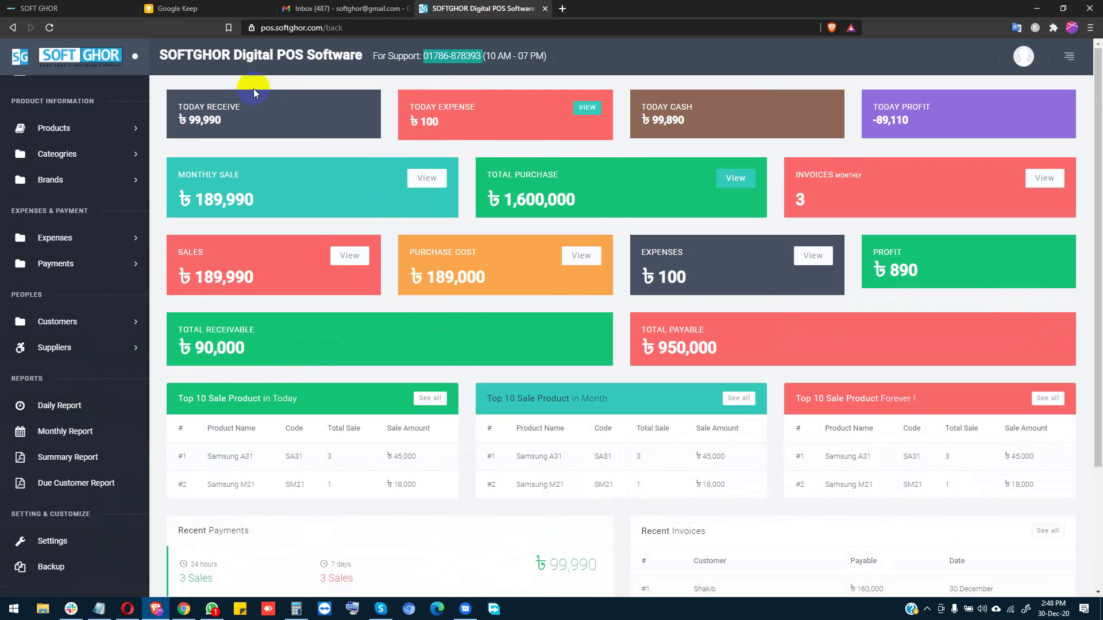
{"action": "left_click", "coordinate": [1037, 55]}
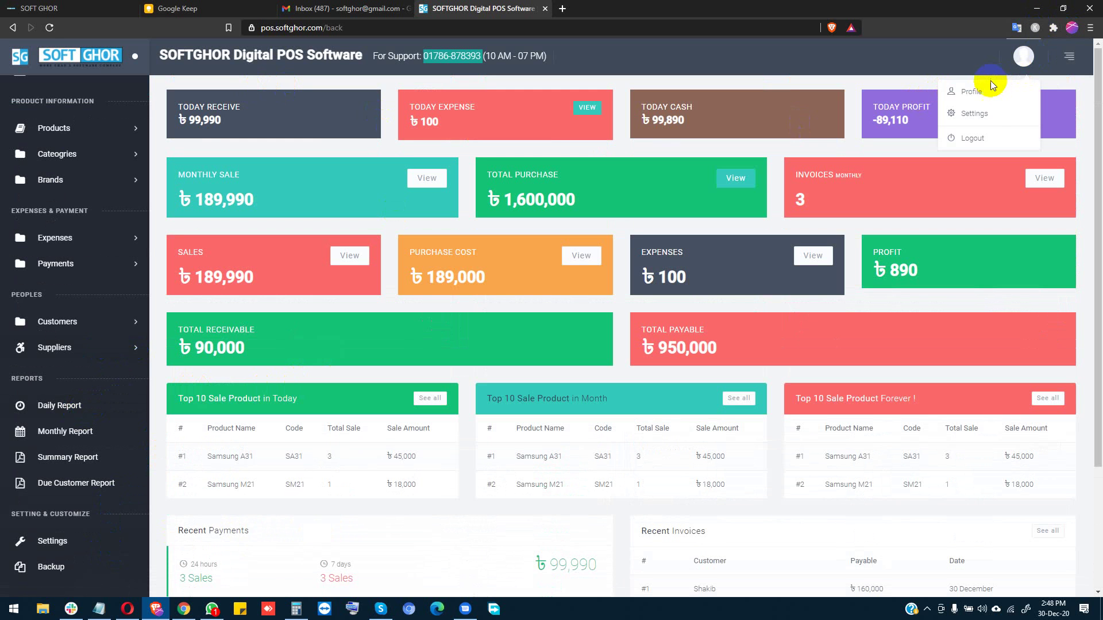
Step: Log out of the admin account and highlight the support and new-order contact lines on the Sign In page
{"action": "left_click", "coordinate": [985, 147]}
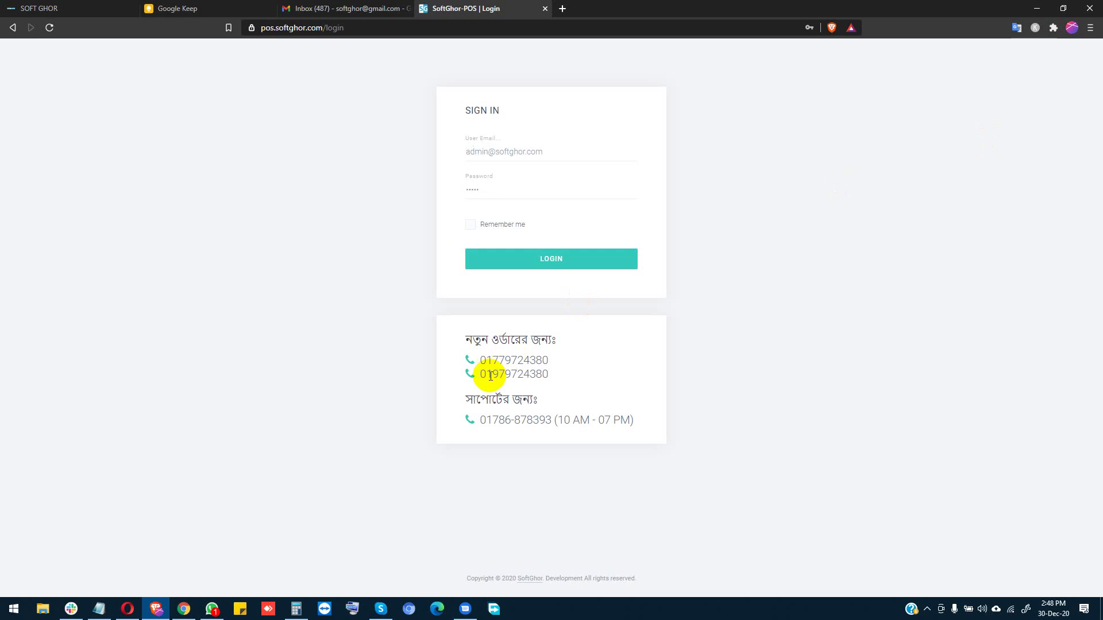
{"action": "left_click_drag", "start_coordinate": [472, 419], "coordinate": [615, 418]}
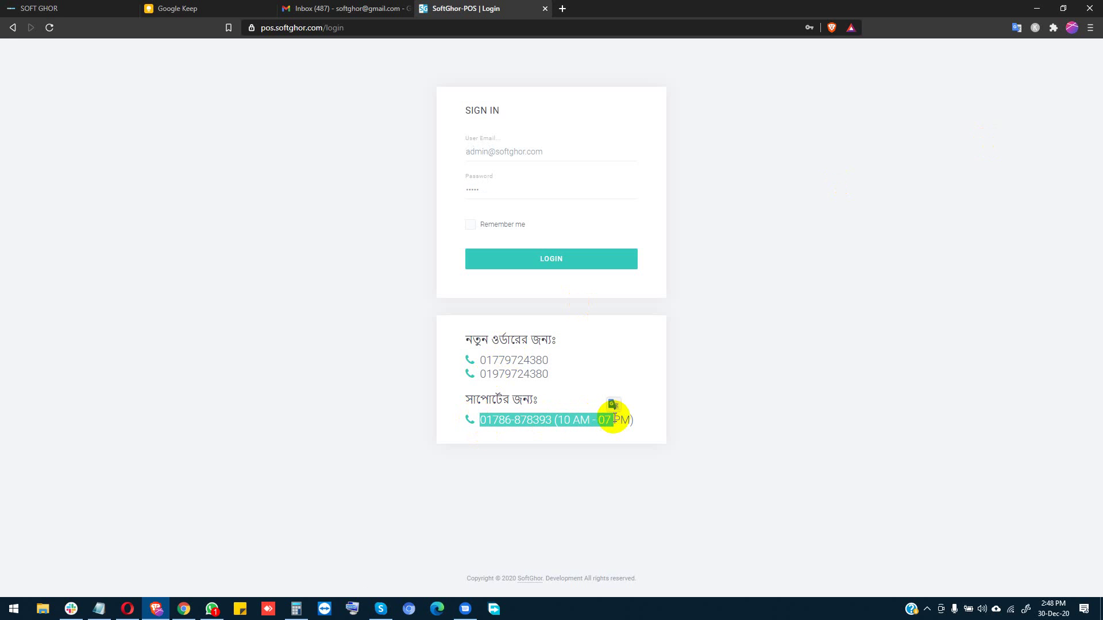
{"action": "left_click_drag", "start_coordinate": [472, 340], "coordinate": [576, 384]}
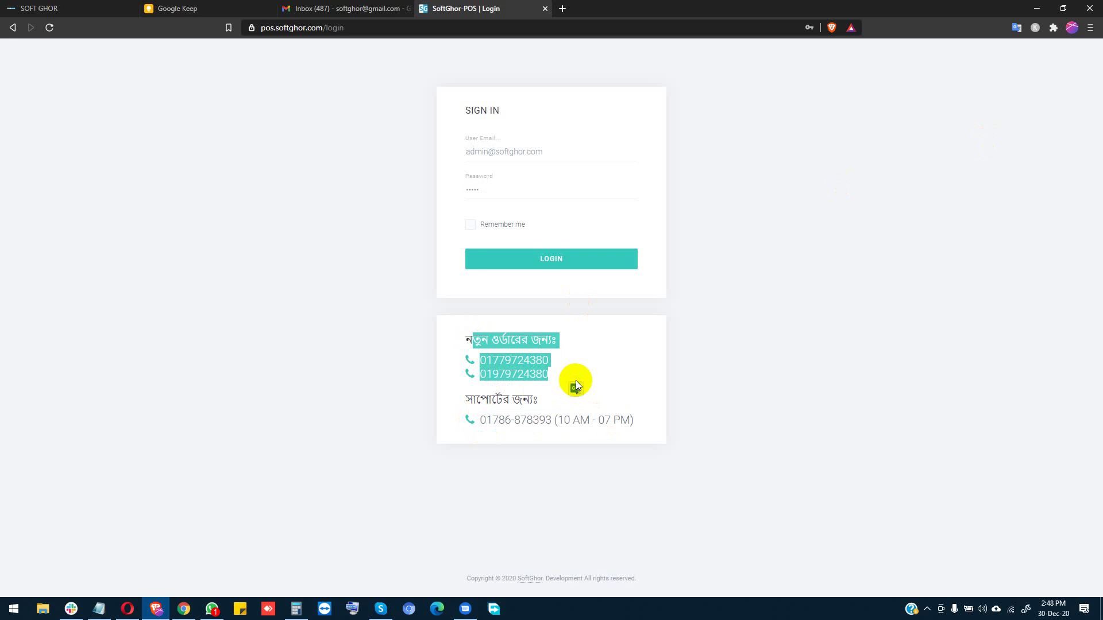